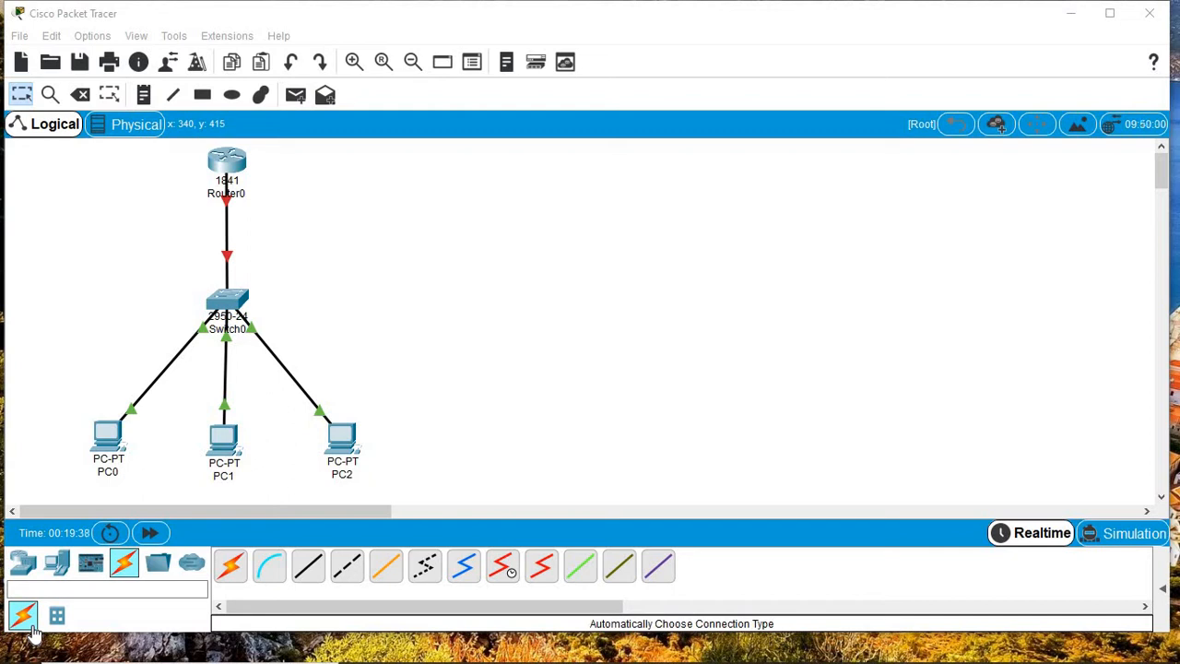
# Step: Add a note '192.168.10.1' beside Router0 and a note '192.168.10.0/24' beside Switch0
pyautogui.click(144, 95)
pyautogui.click(98, 180)
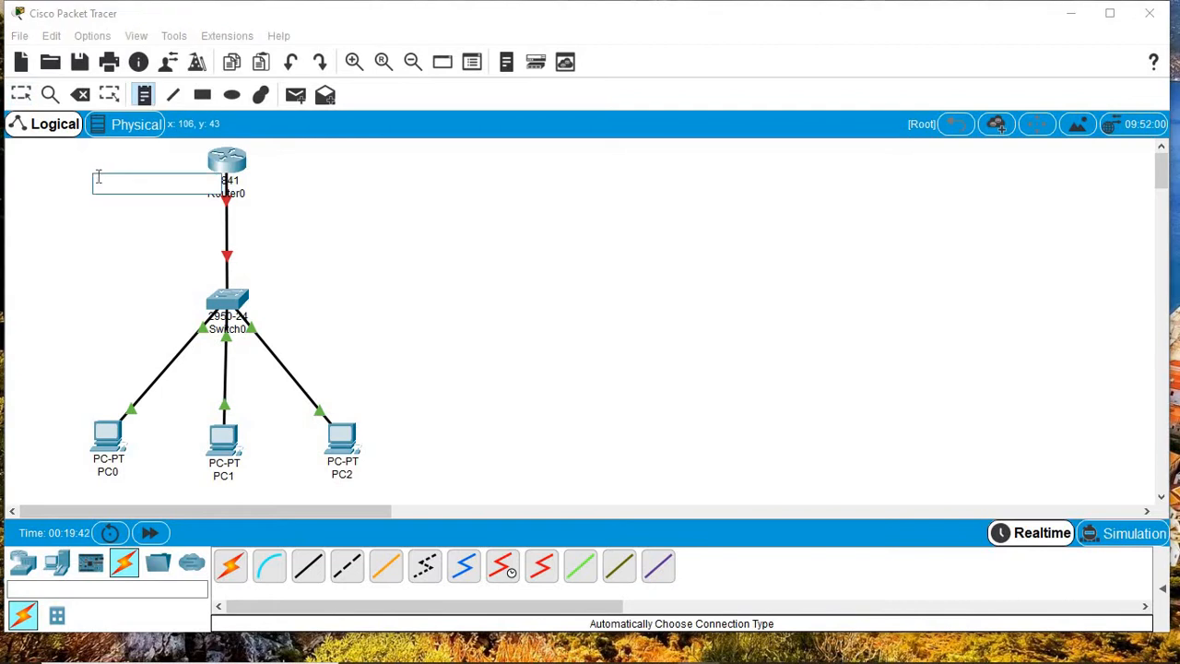
pyautogui.write('192.168.10.1')
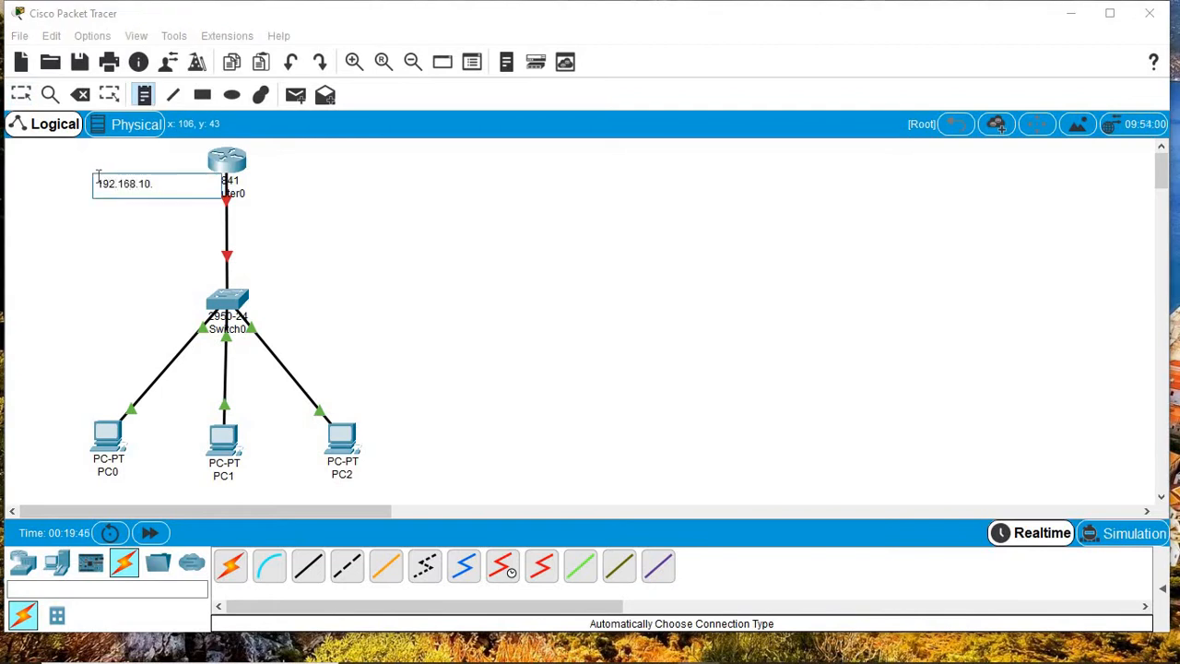
pyautogui.click(112, 300)
pyautogui.write('192')
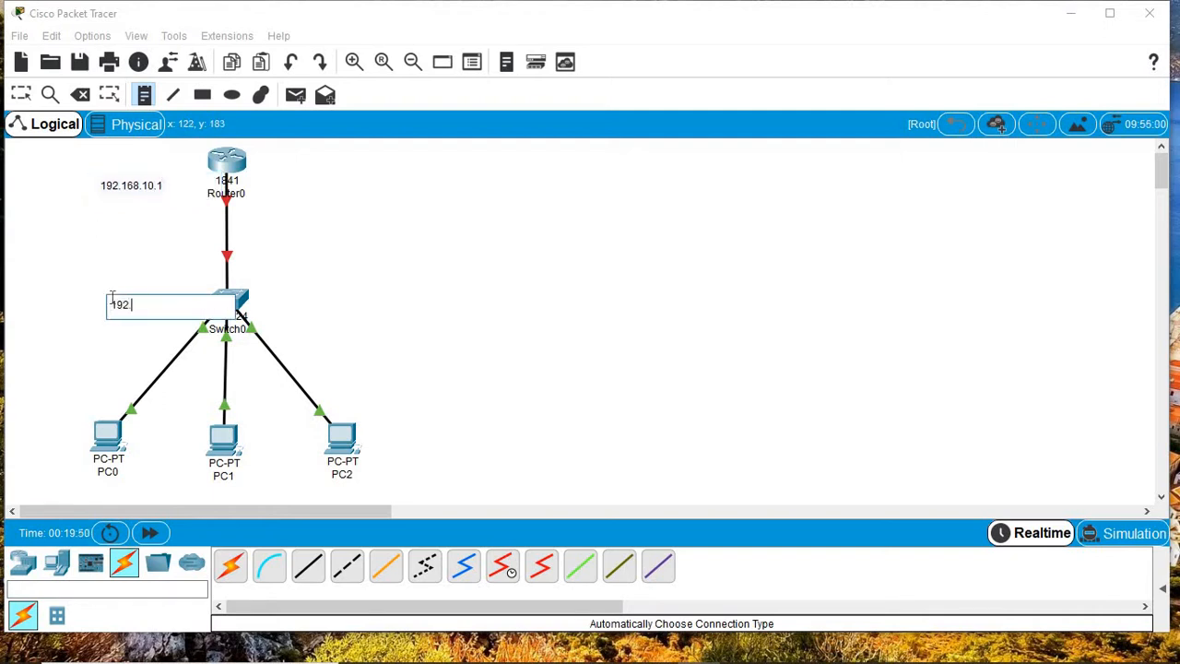
pyautogui.write('.168.10.0/24')
pyautogui.click(28, 103)
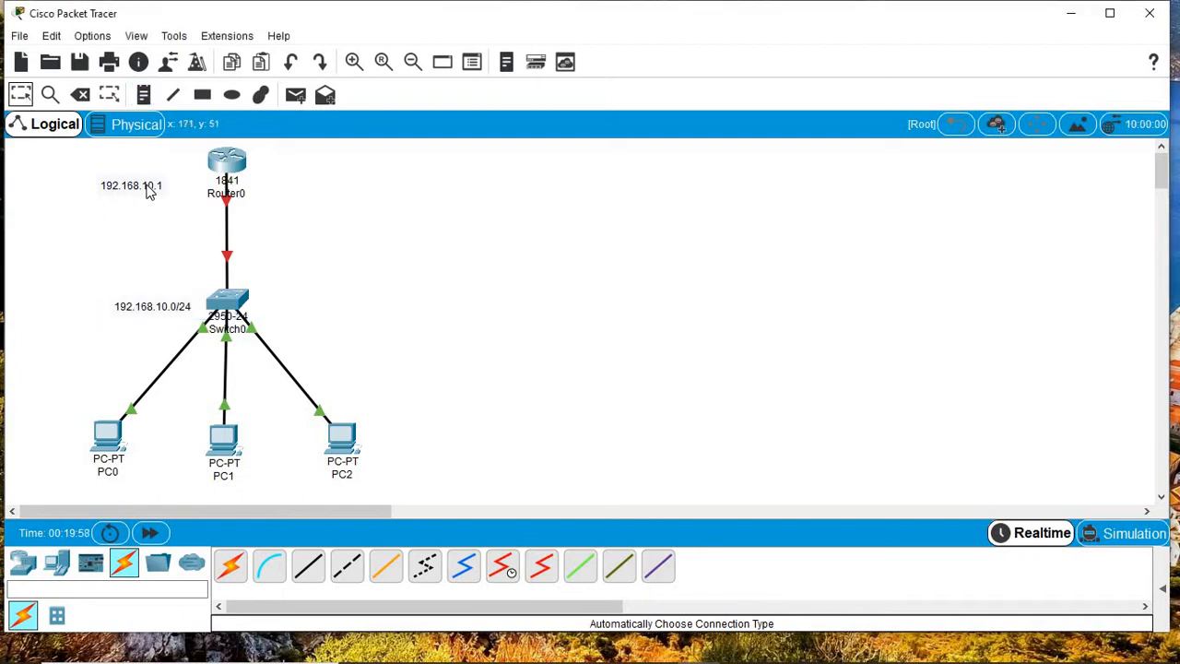
# Step: Reposition both notes next to their devices and open Router0's configuration window
pyautogui.moveTo(149, 191); pyautogui.dragTo(171, 168)
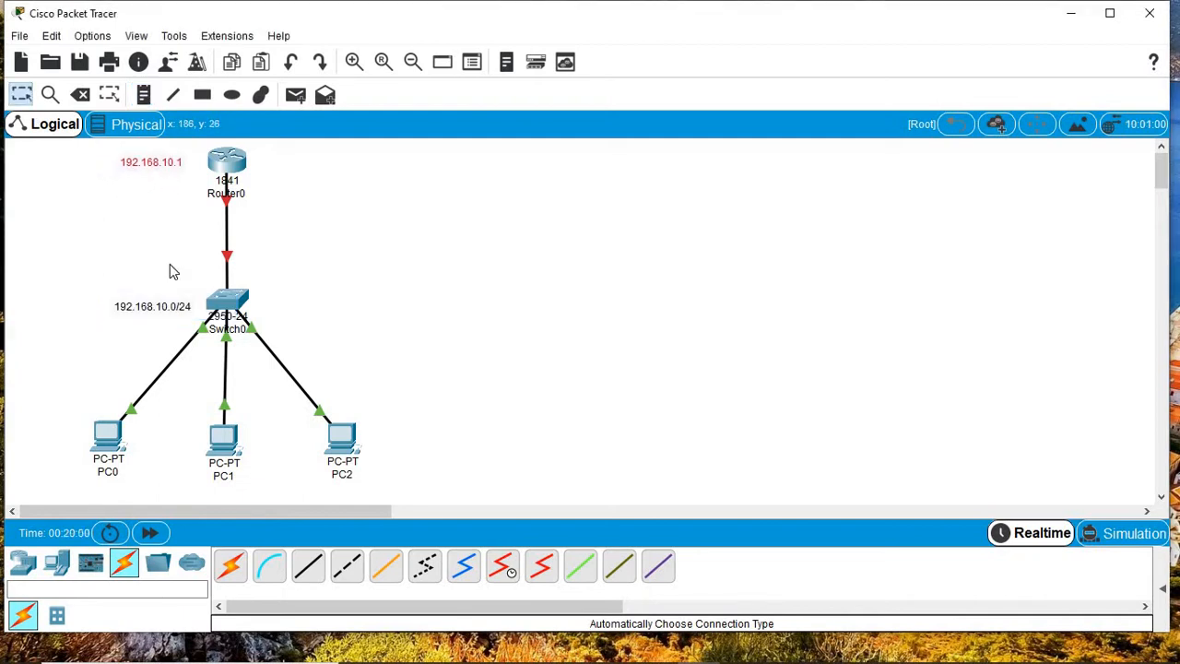
pyautogui.click(158, 311)
pyautogui.moveTo(159, 311); pyautogui.dragTo(147, 309)
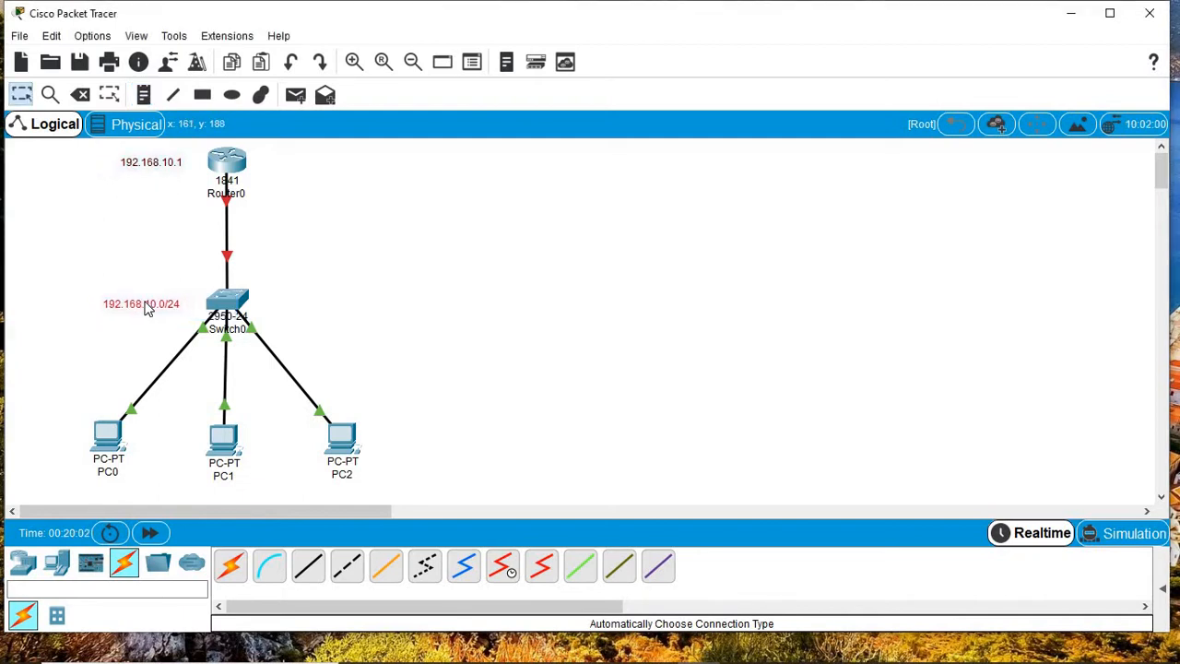
pyautogui.click(229, 166)
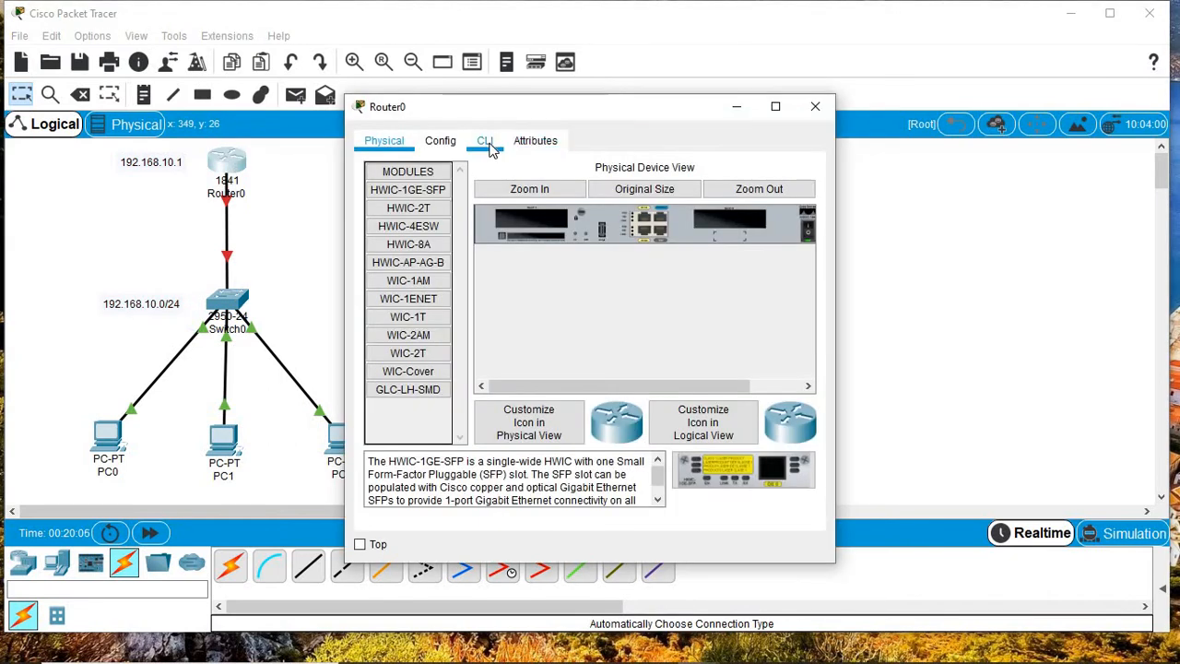
# Step: Open Router0's CLI full screen and answer 'no' to the initial configuration dialog
pyautogui.click(485, 140)
pyautogui.click(777, 109)
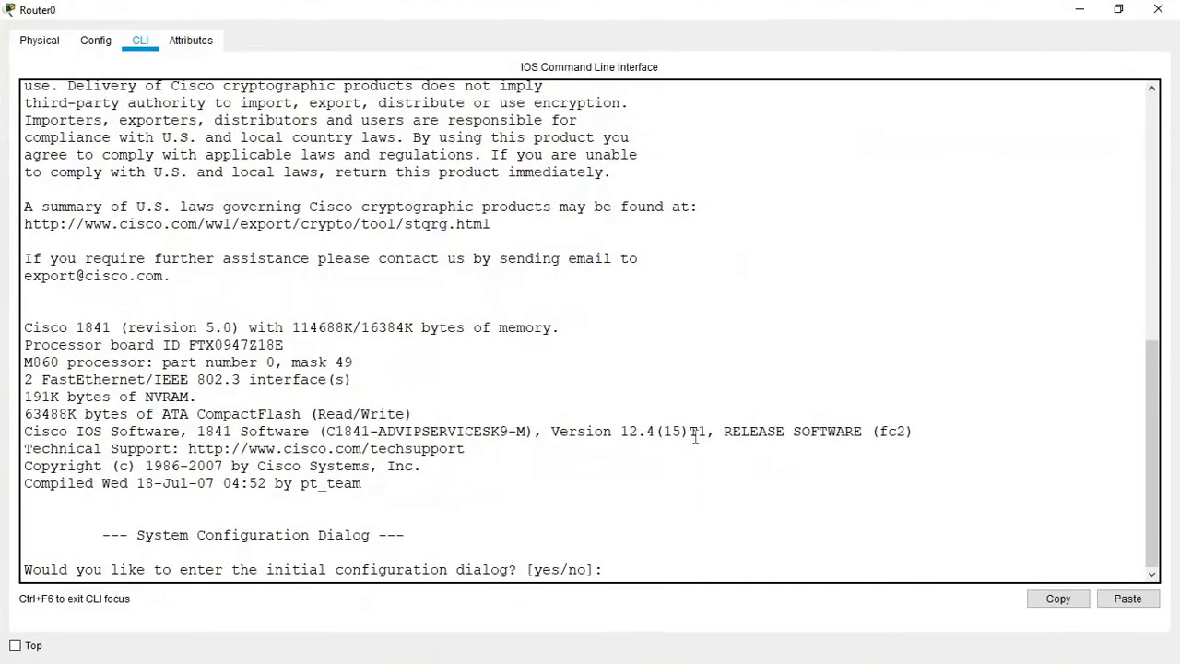
pyautogui.click(633, 568)
pyautogui.write('no')
pyautogui.press('Return')
pyautogui.press('Return')
pyautogui.press('Return')
# Step: Enter privileged mode with 'en', then global configuration with 'conf t', and type 'hostname IT_DEPT'
pyautogui.press('Return')
pyautogui.write('en')
pyautogui.press('Return')
pyautogui.press('Return')
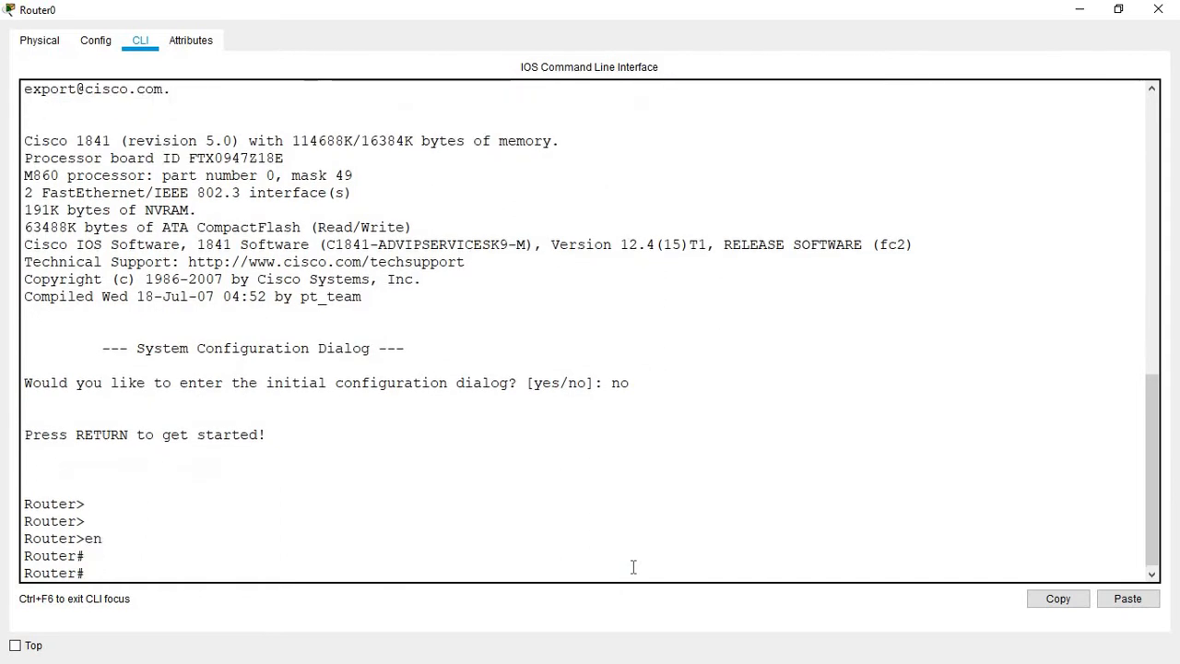
pyautogui.press('Return')
pyautogui.write('conf')
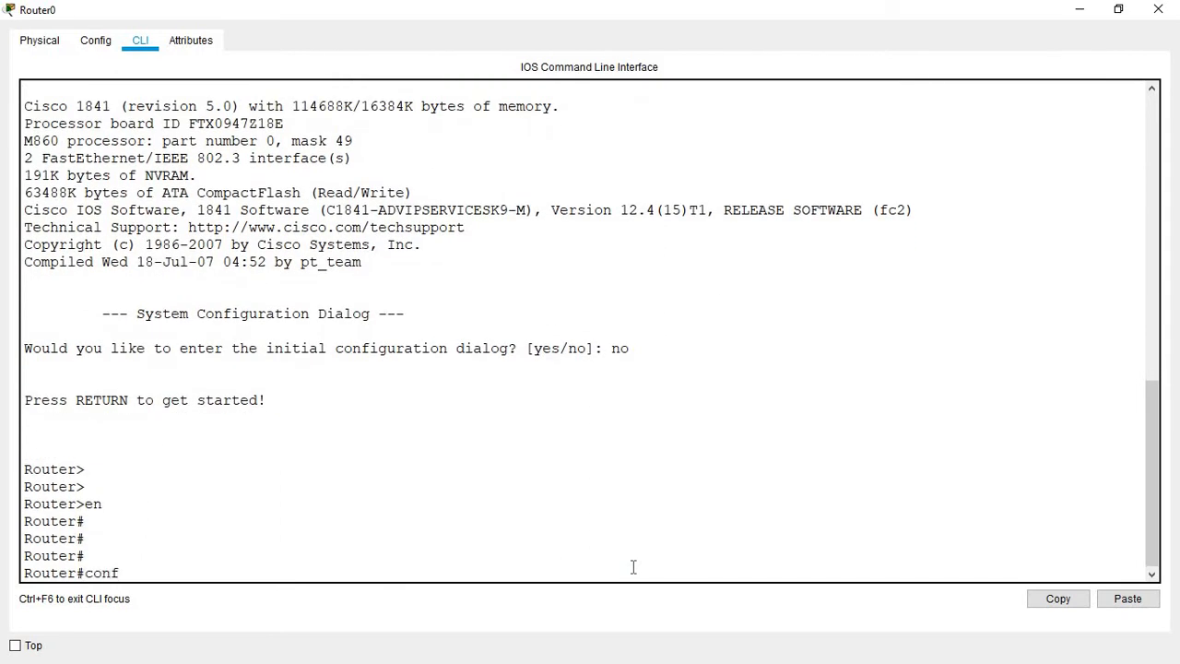
pyautogui.write(' t')
pyautogui.press('Return')
pyautogui.press('Return')
pyautogui.press('Return')
pyautogui.press('Return')
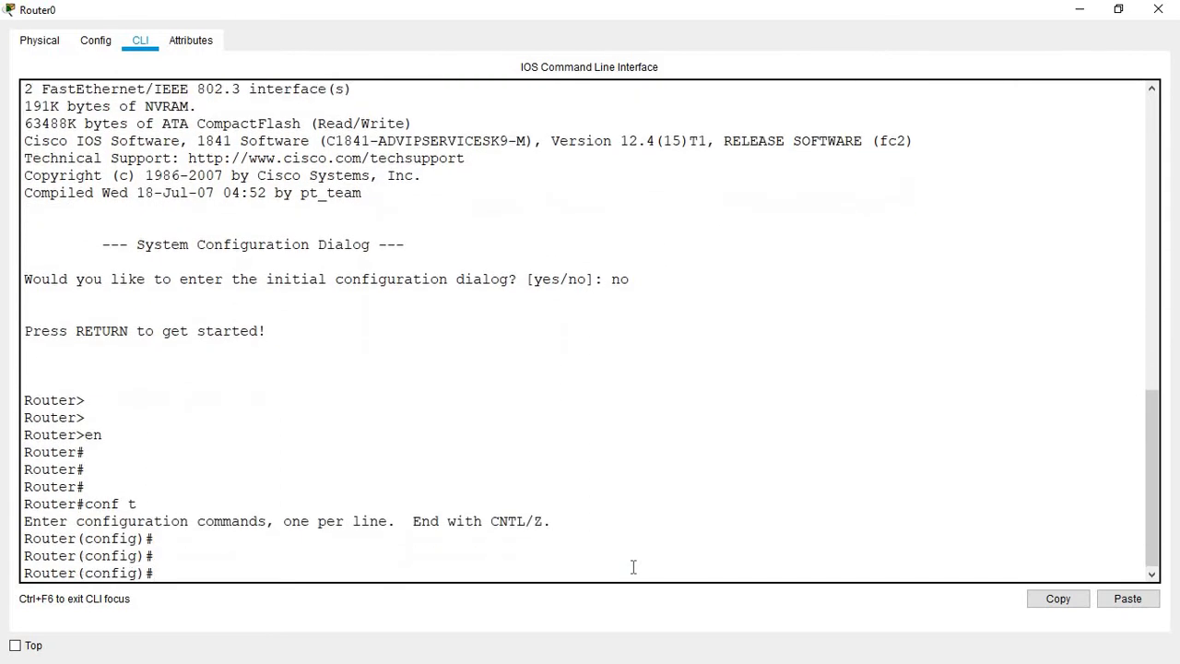
pyautogui.write('j')
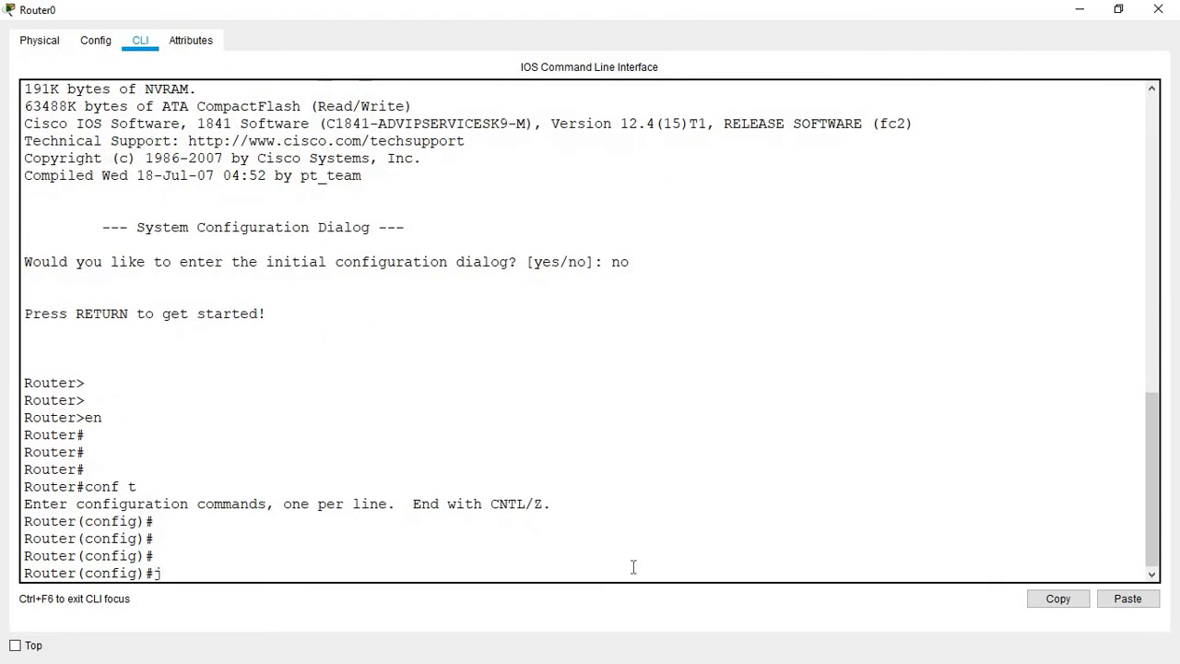
pyautogui.write('hostname IT_')
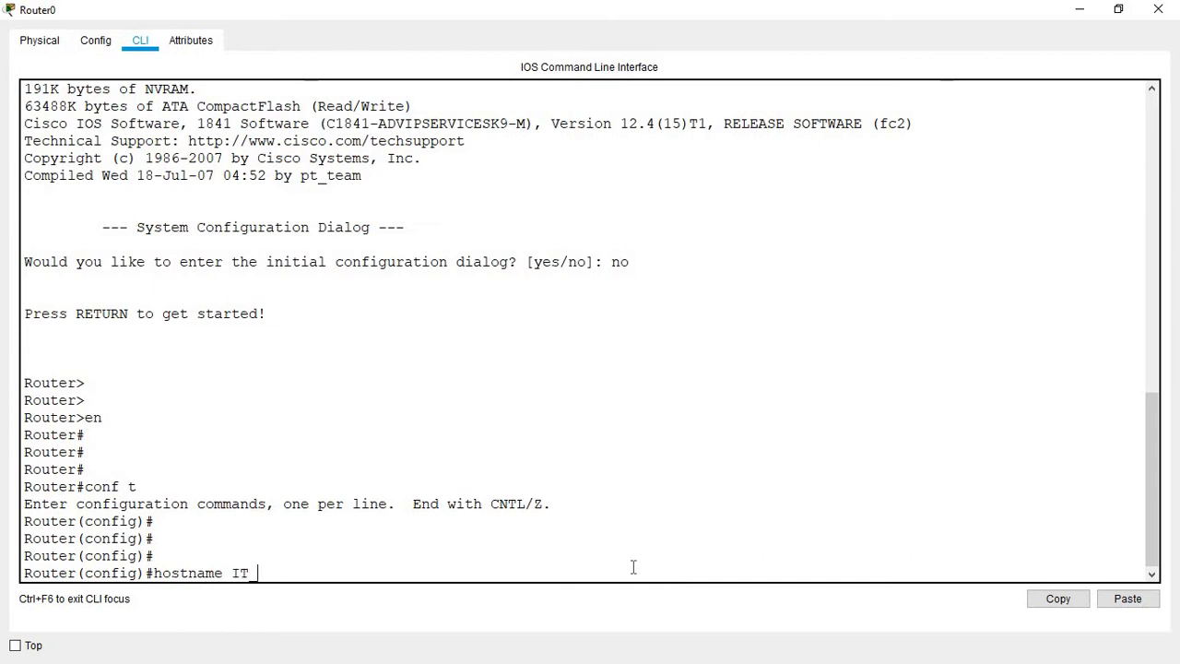
pyautogui.write('DEPT')
# Step: Apply hostname IT_DEPT and enter interface FastEthernet0/0 configuration
pyautogui.press('Return')
pyautogui.press('Return')
pyautogui.press('Return')
pyautogui.press('Return')
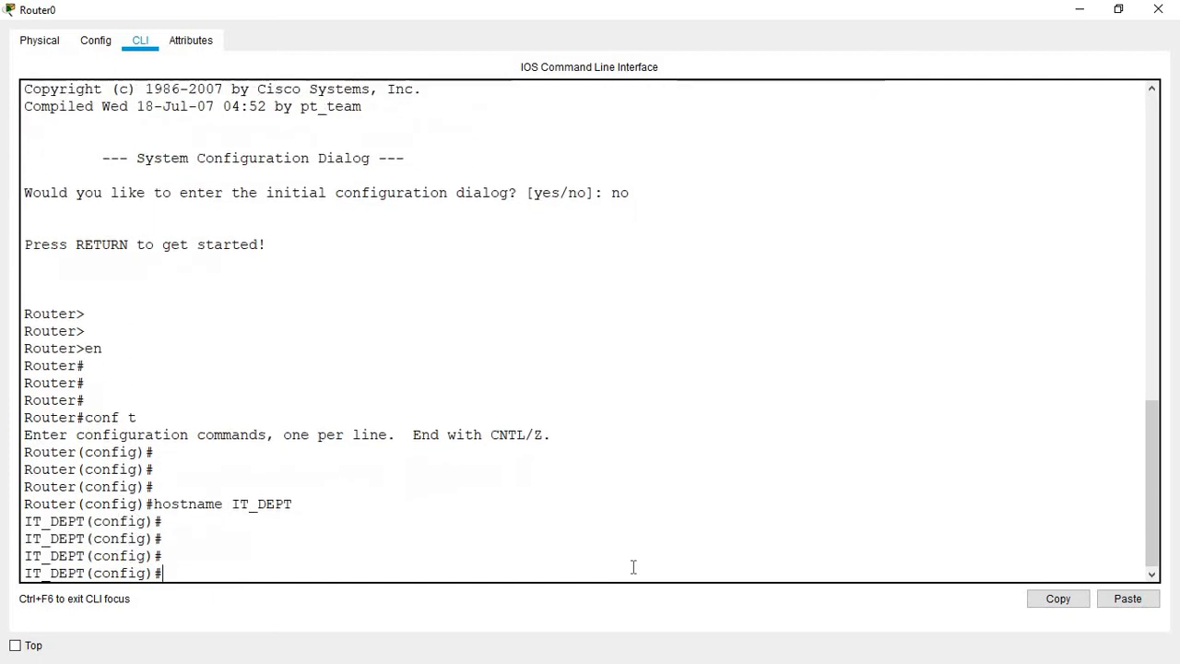
pyautogui.write('in')
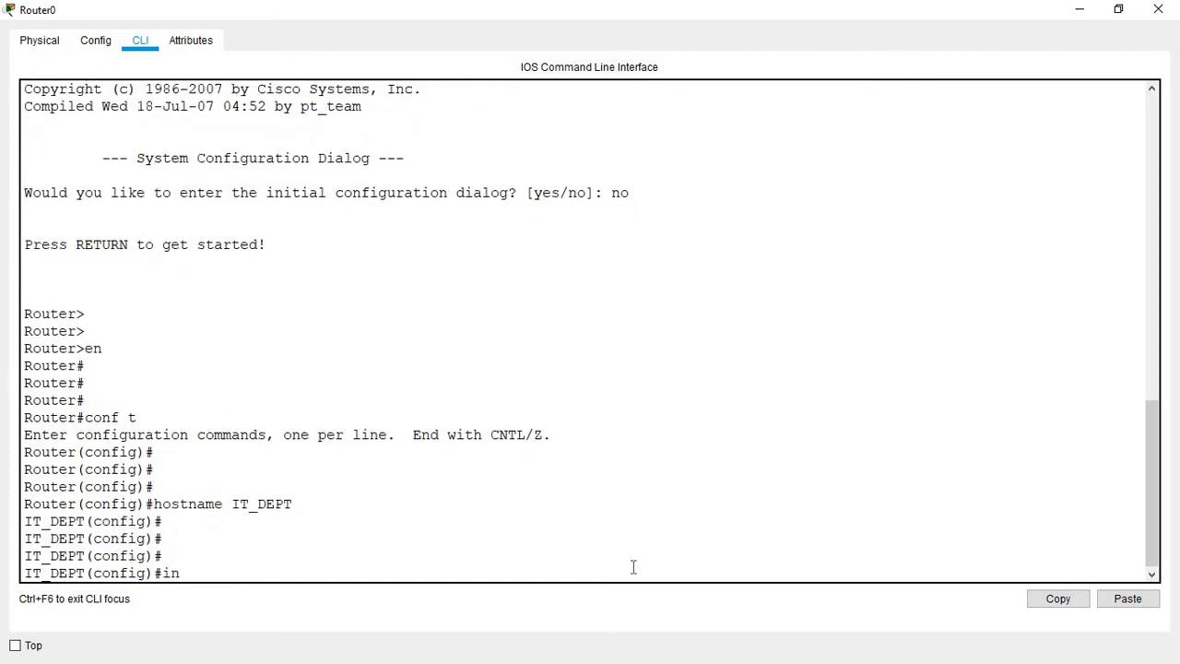
pyautogui.write('t fa')
pyautogui.press('Tab')
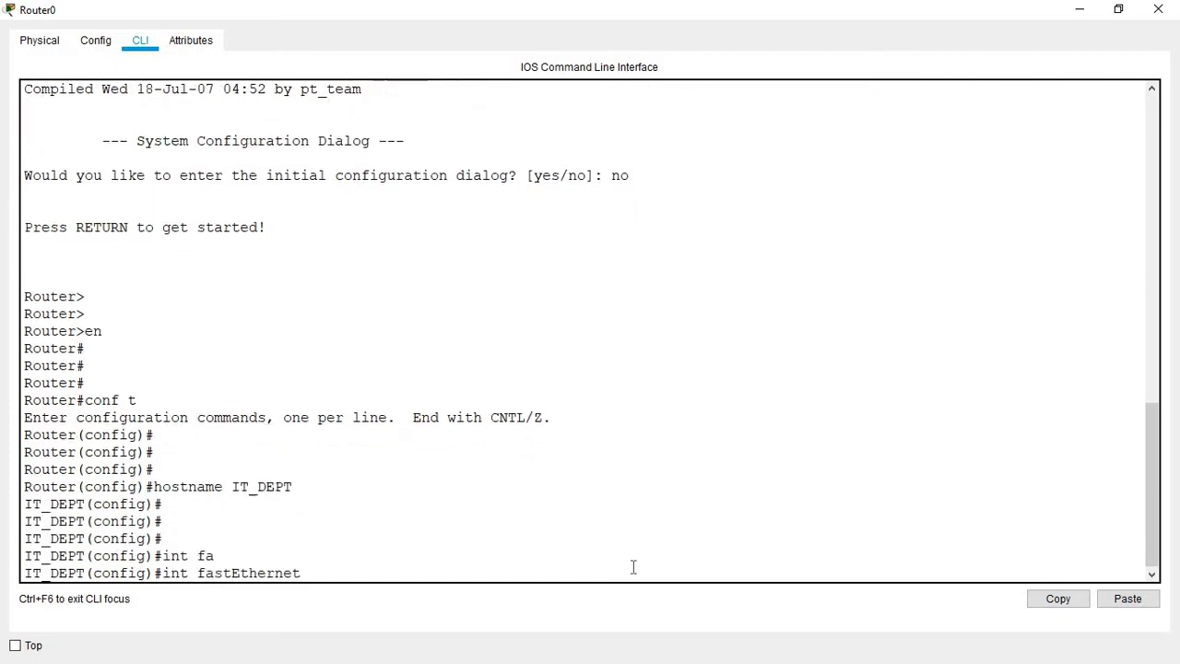
pyautogui.write('0/0')
pyautogui.press('Return')
pyautogui.press('Return')
pyautogui.press('Return')
pyautogui.press('Return')
# Step: Assign 192.168.10.1 255.255.255.0 to FastEthernet0/0, enable it with 'no shut', and close the router
pyautogui.write('ip')
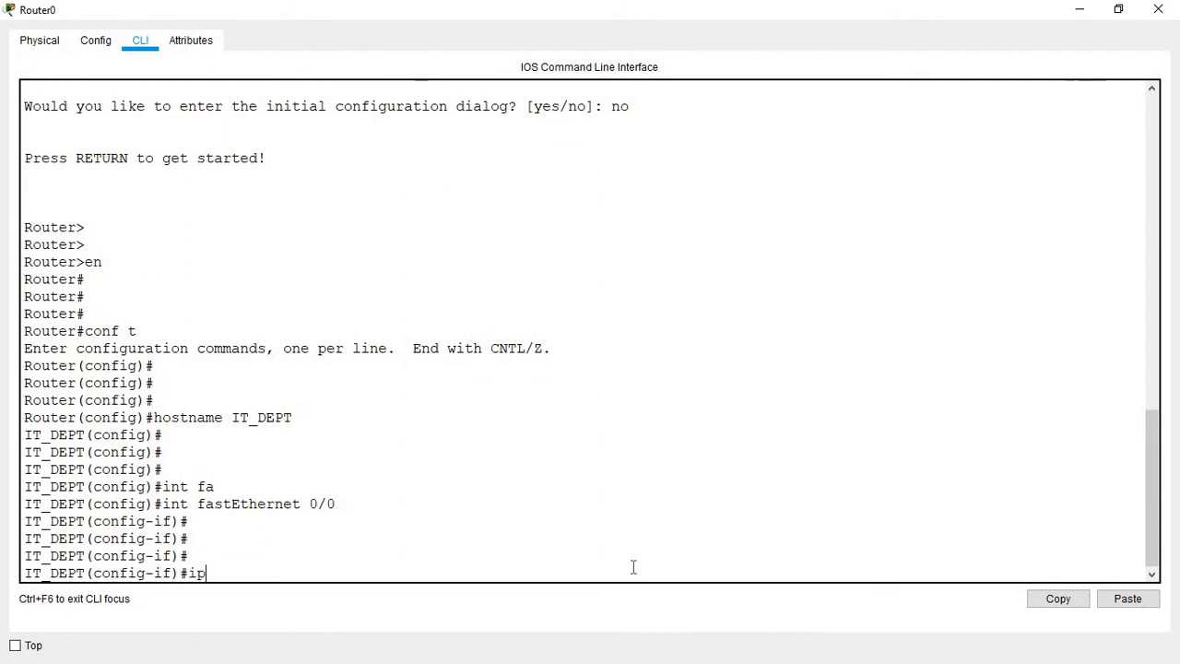
pyautogui.write(' add')
pyautogui.press('Tab')
pyautogui.write('1')
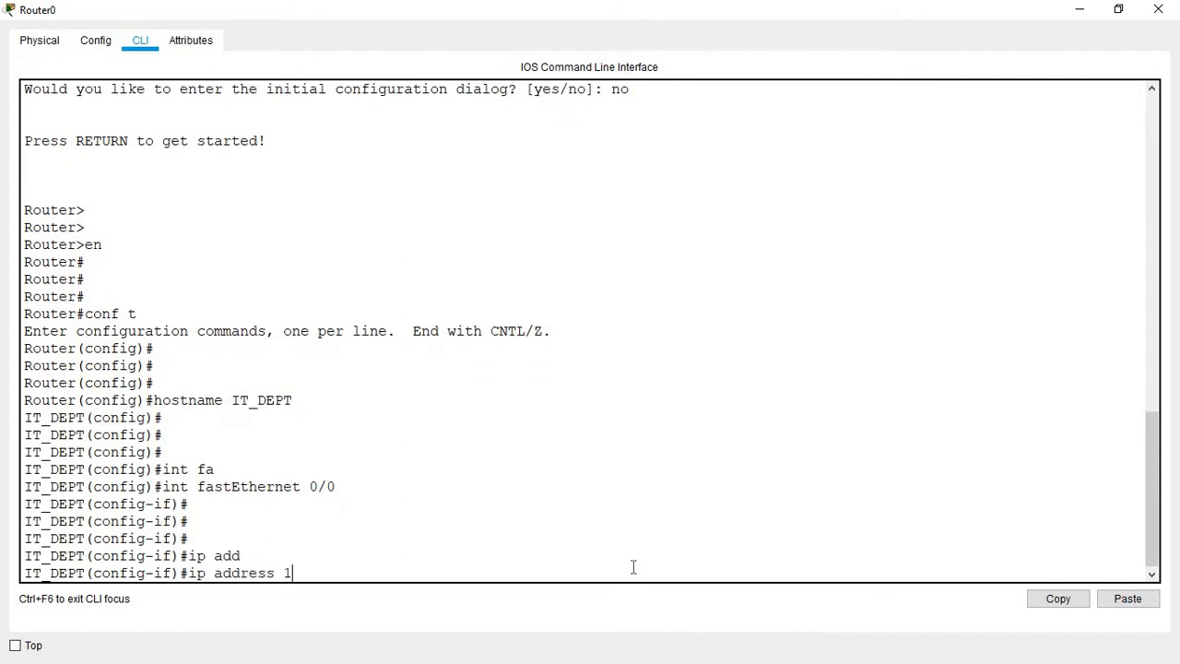
pyautogui.write('92.168.10.1   255.255.2')
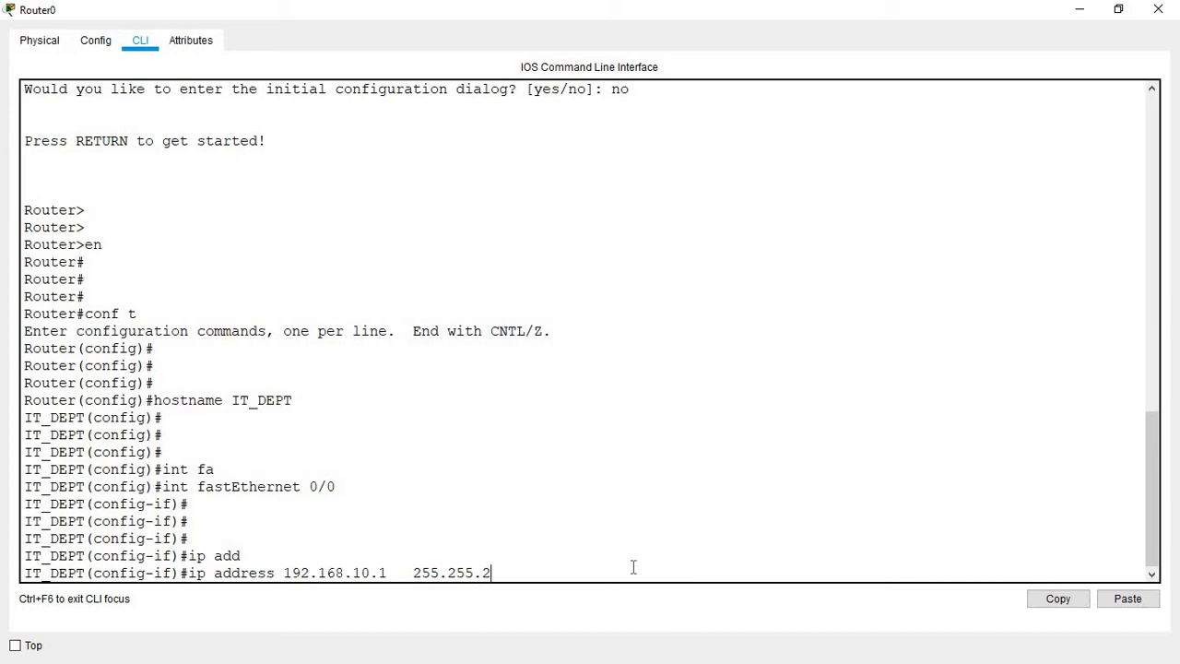
pyautogui.write('55.0')
pyautogui.press('Return')
pyautogui.press('Return')
pyautogui.press('Return')
pyautogui.press('Return')
pyautogui.press('Return')
pyautogui.press('Return')
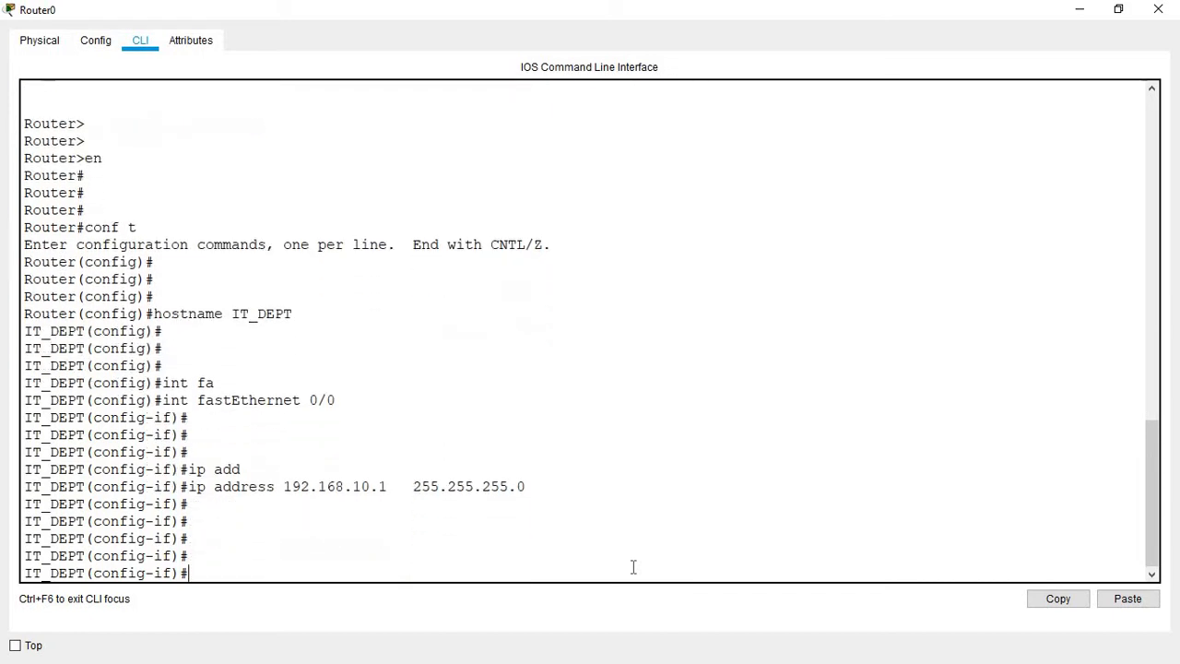
pyautogui.write('no shut')
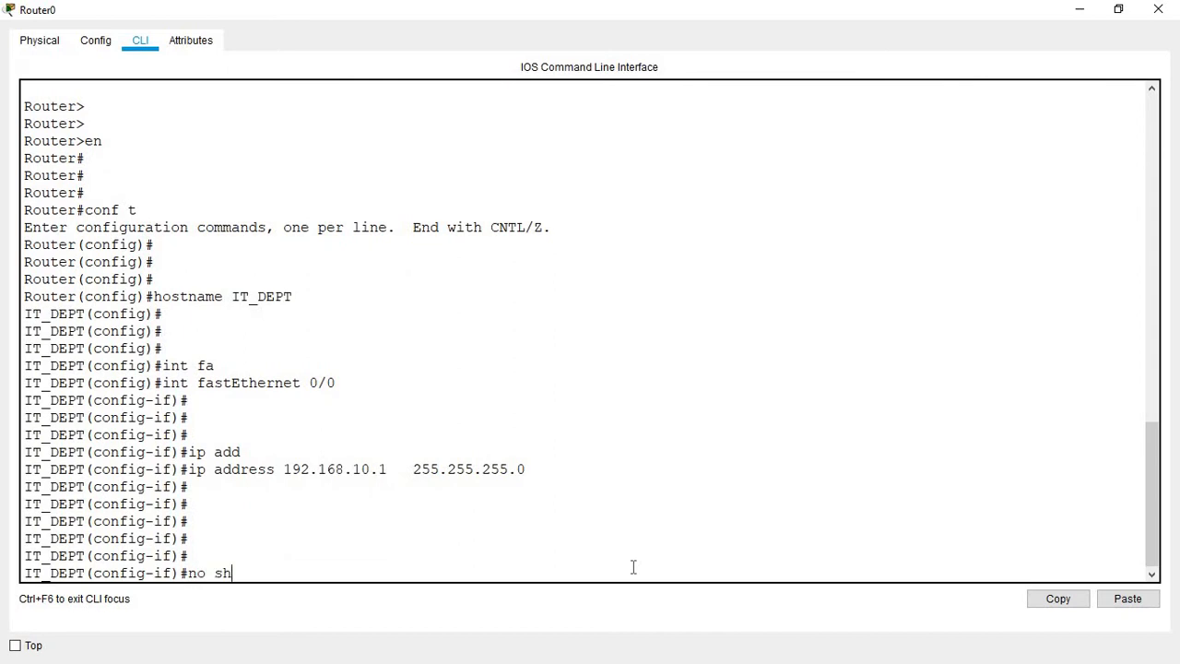
pyautogui.press('Return')
pyautogui.press('Return')
pyautogui.press('Return')
pyautogui.press('Return')
pyautogui.press('Return')
pyautogui.press('Return')
pyautogui.press('Return')
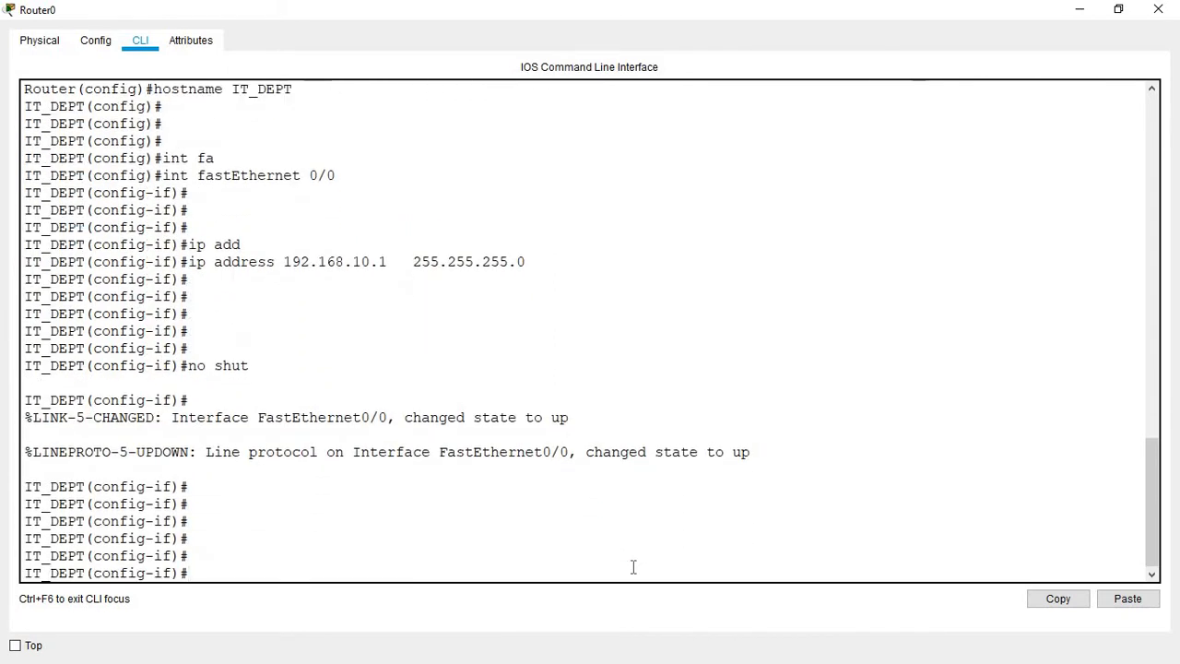
pyautogui.click(1155, 7)
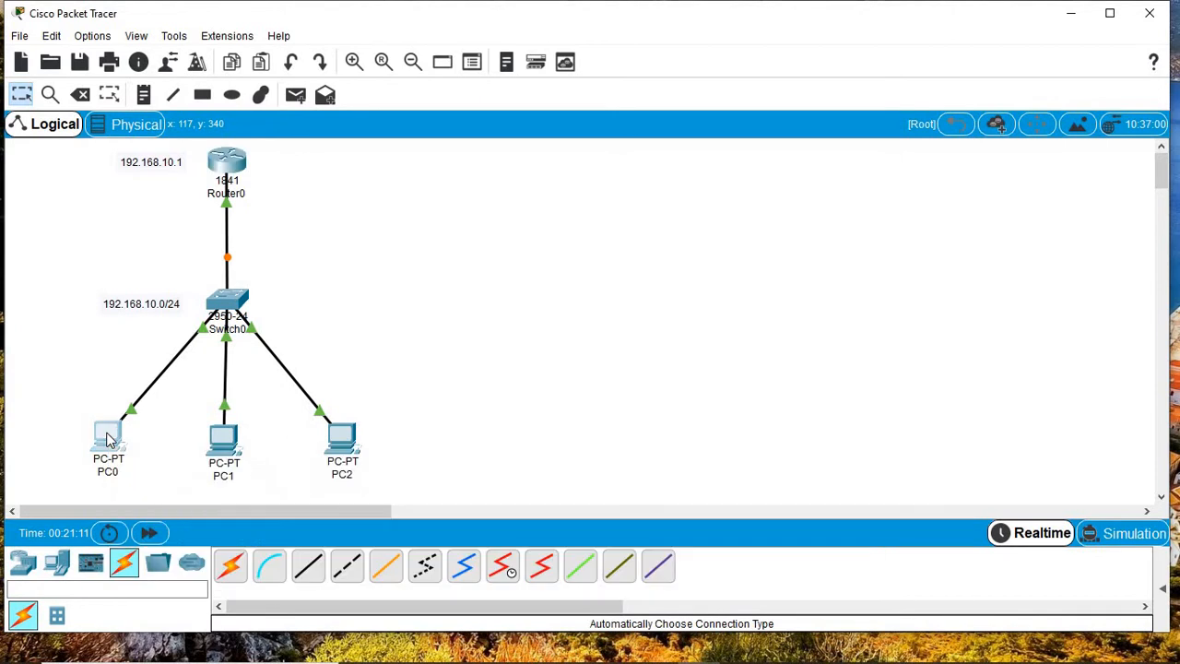
# Step: In PC0's Desktop IP Configuration, enter 192.168.10.2, mask 255.255.255.0, gateway 192.168.10.1, then close
pyautogui.click(107, 440)
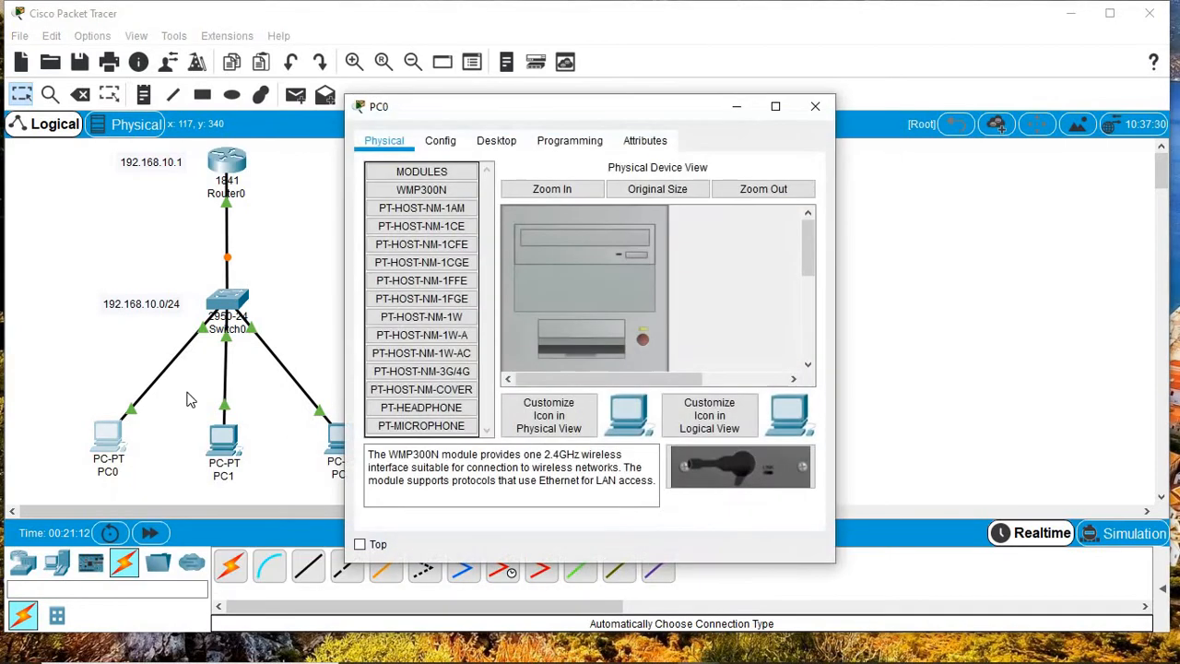
pyautogui.click(504, 148)
pyautogui.click(385, 212)
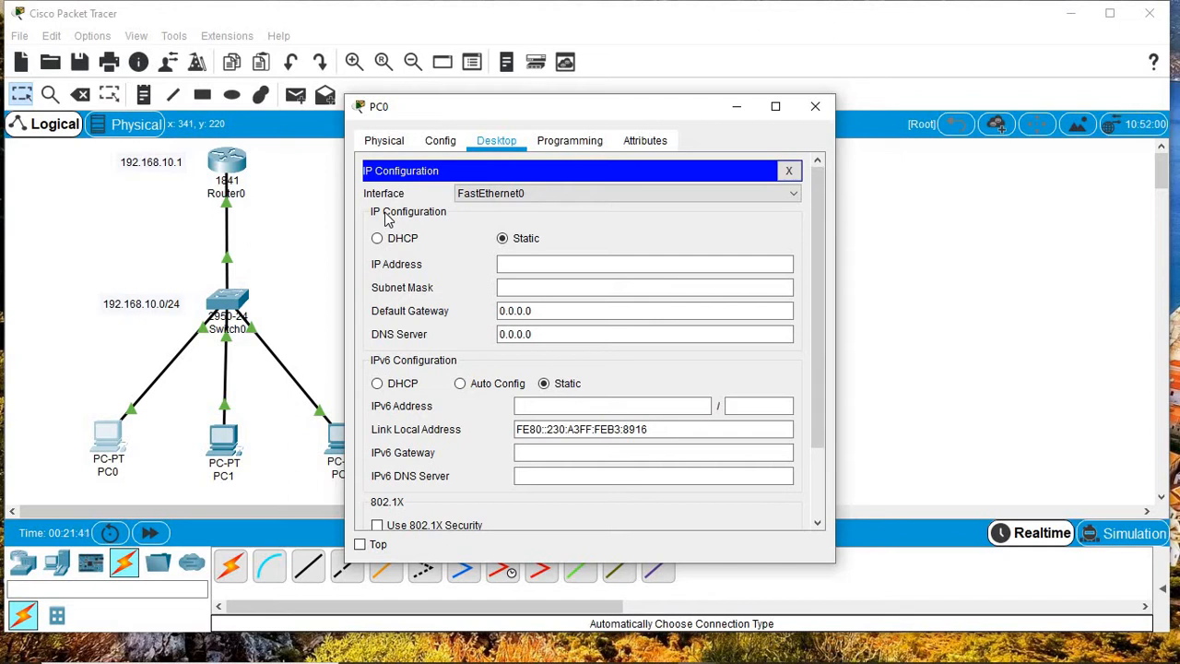
pyautogui.click(501, 264)
pyautogui.write('192.168.10.')
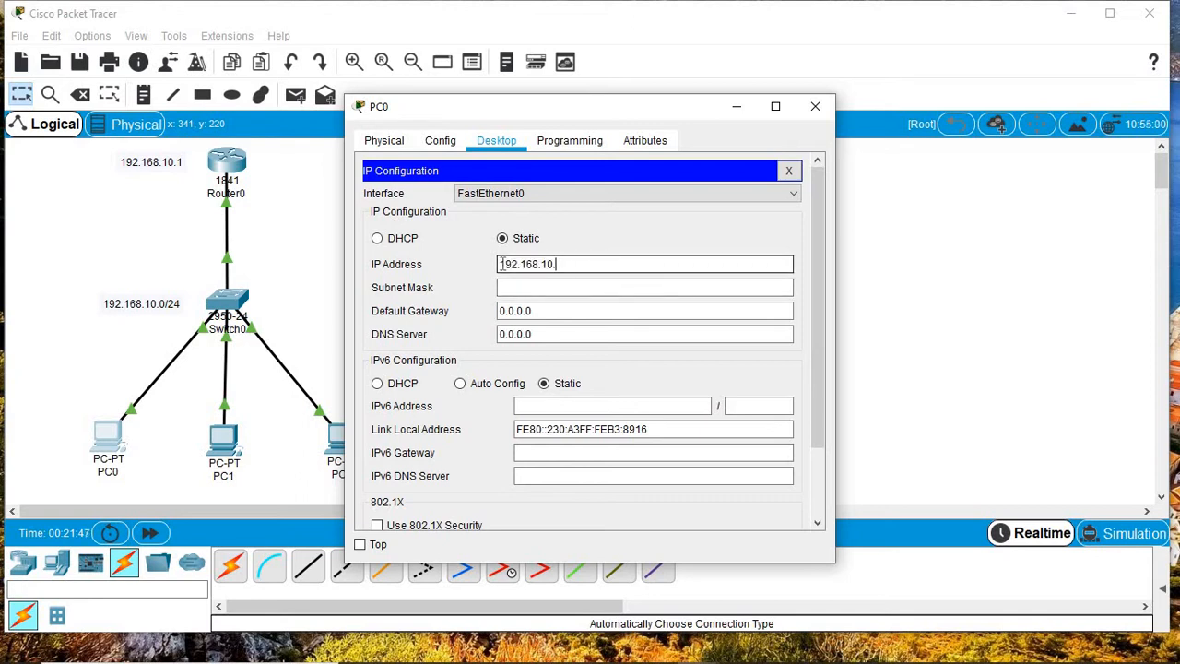
pyautogui.write('2')
pyautogui.click(505, 287)
pyautogui.click(545, 313)
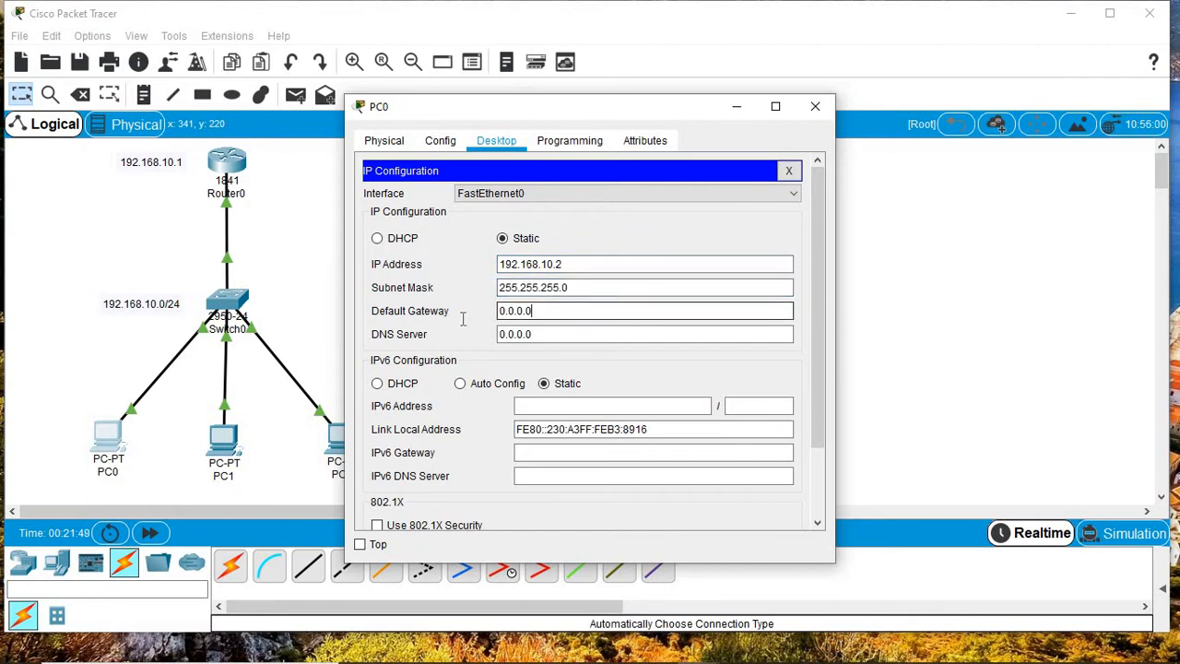
pyautogui.hotkey('ctrl', 'a')
pyautogui.write('192.168.10.1')
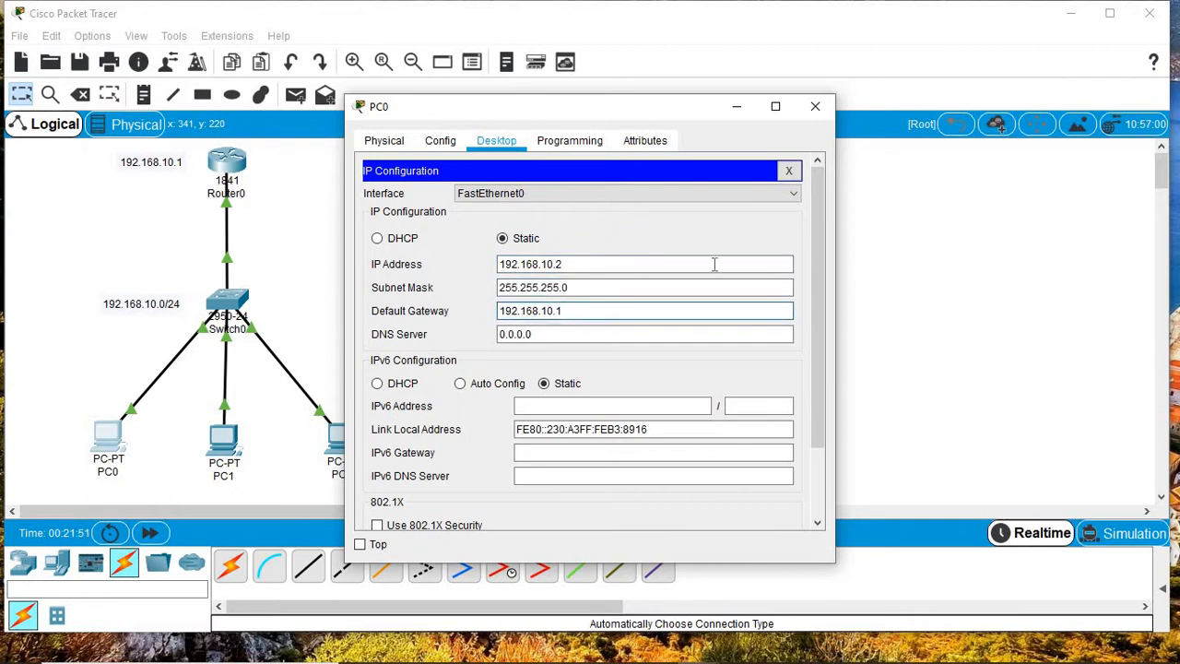
pyautogui.click(815, 106)
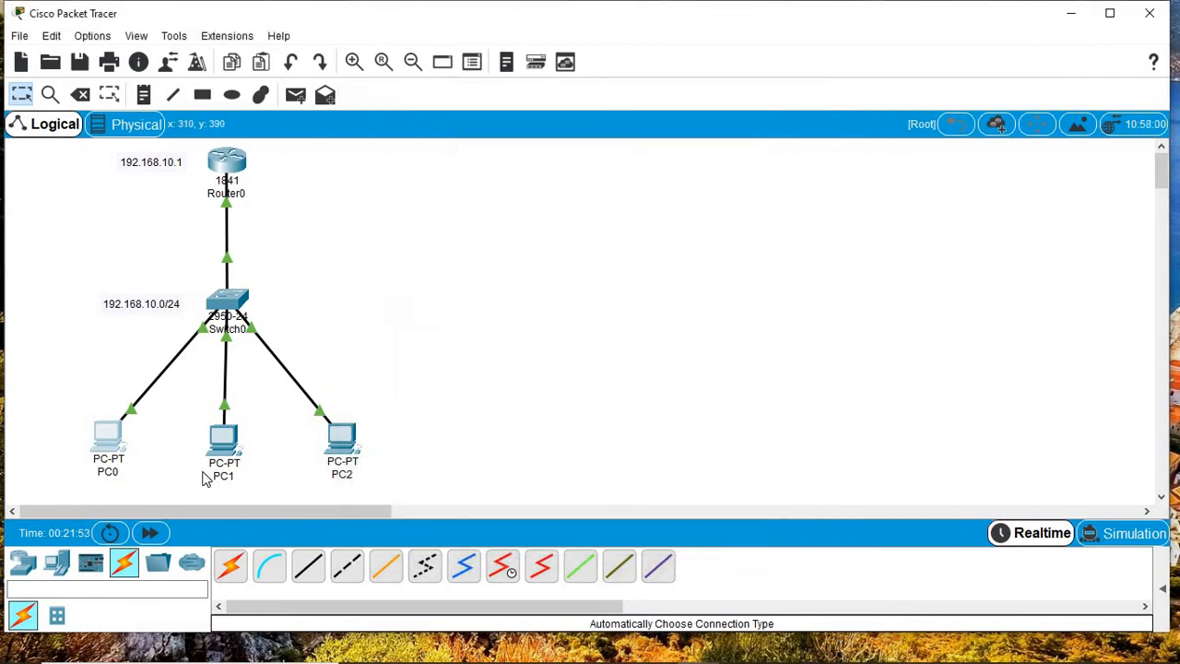
# Step: Open PC1's IP Configuration and enter address 192.168.10.3 with mask 255.255.255.0
pyautogui.click(224, 441)
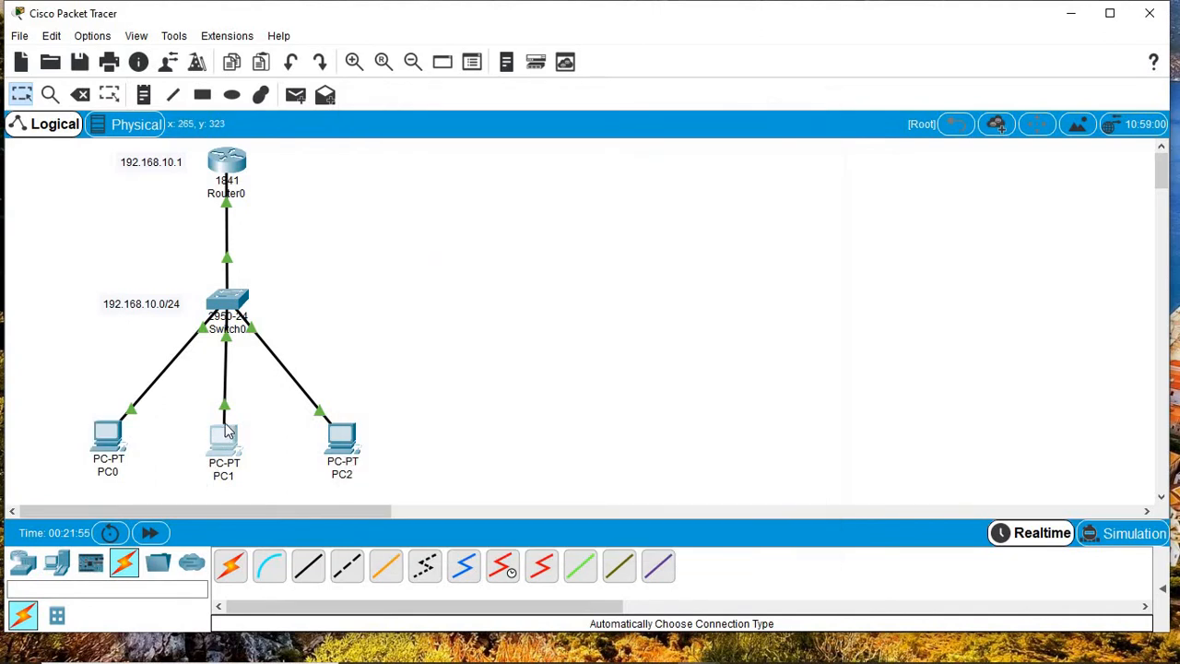
pyautogui.click(498, 140)
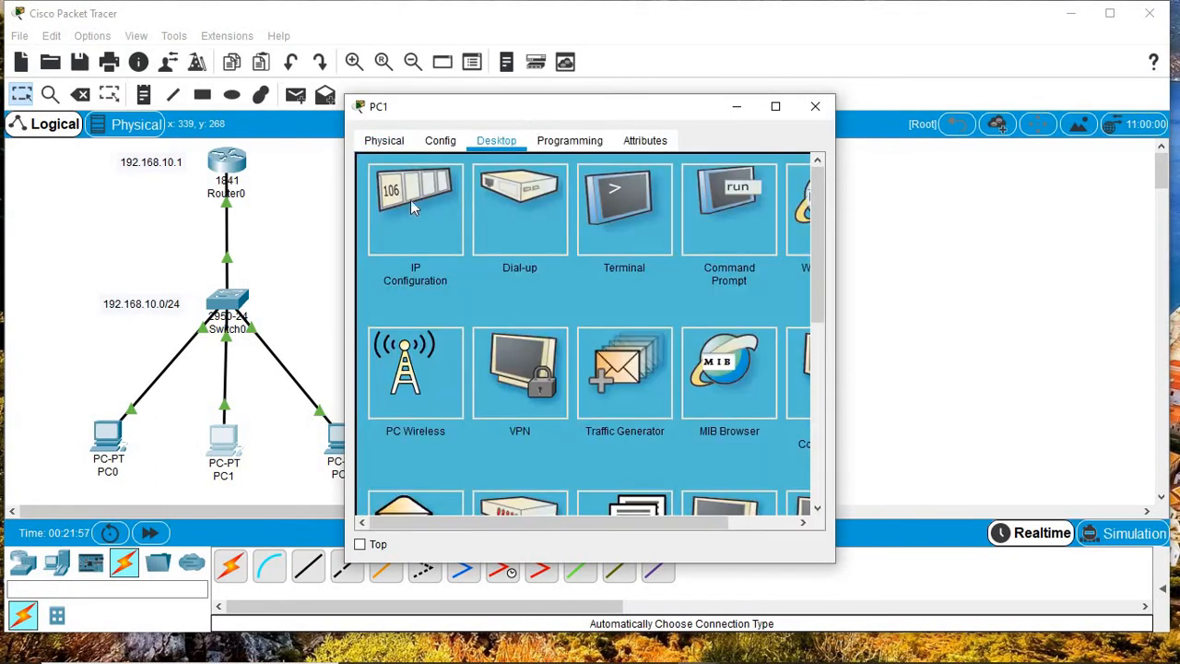
pyautogui.click(412, 206)
pyautogui.click(501, 263)
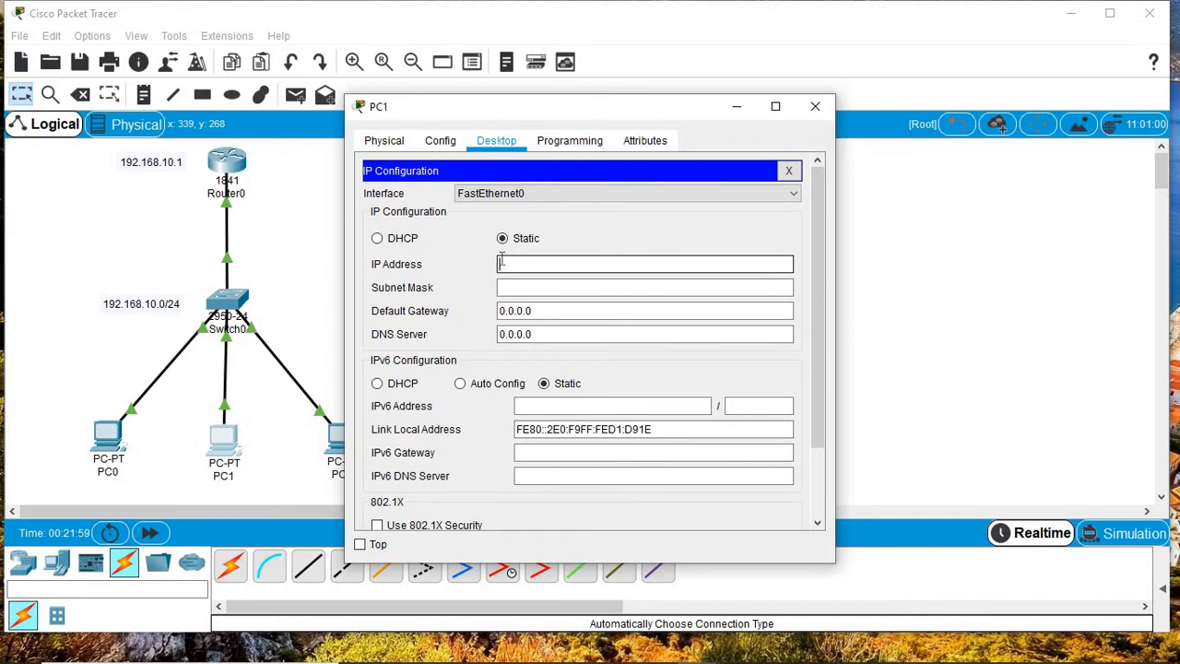
pyautogui.write('192.168.10.1')
pyautogui.press('BackSpace')
pyautogui.write('2')
pyautogui.press('BackSpace')
pyautogui.write('3')
pyautogui.click(548, 286)
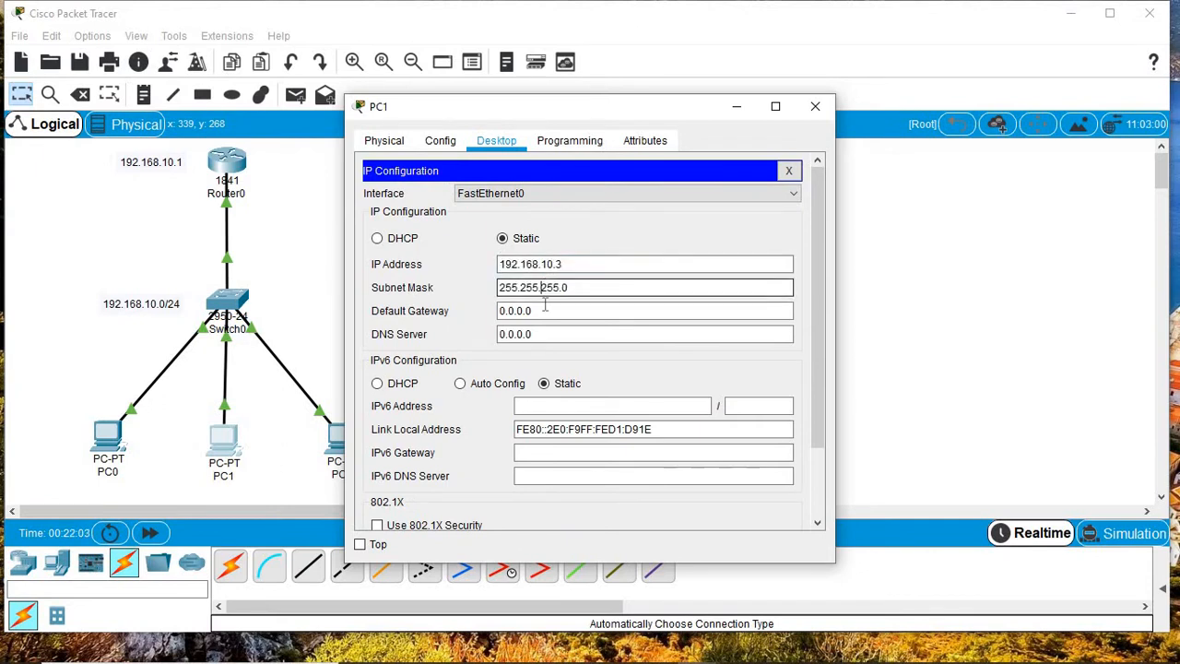
# Step: Replace PC1's 0.0.0.0 gateway with 192.168.10.1 and close its window
pyautogui.click(531, 310)
pyautogui.moveTo(532, 311); pyautogui.dragTo(499, 311)
pyautogui.press('BackSpace')
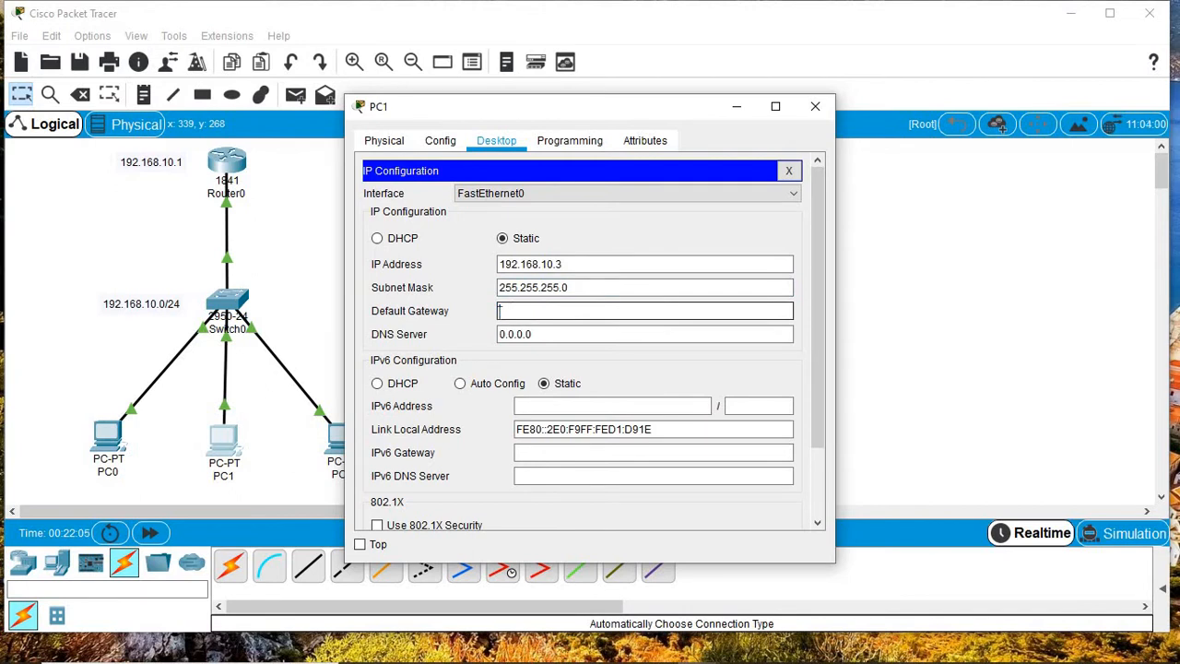
pyautogui.write('192.168.10.1')
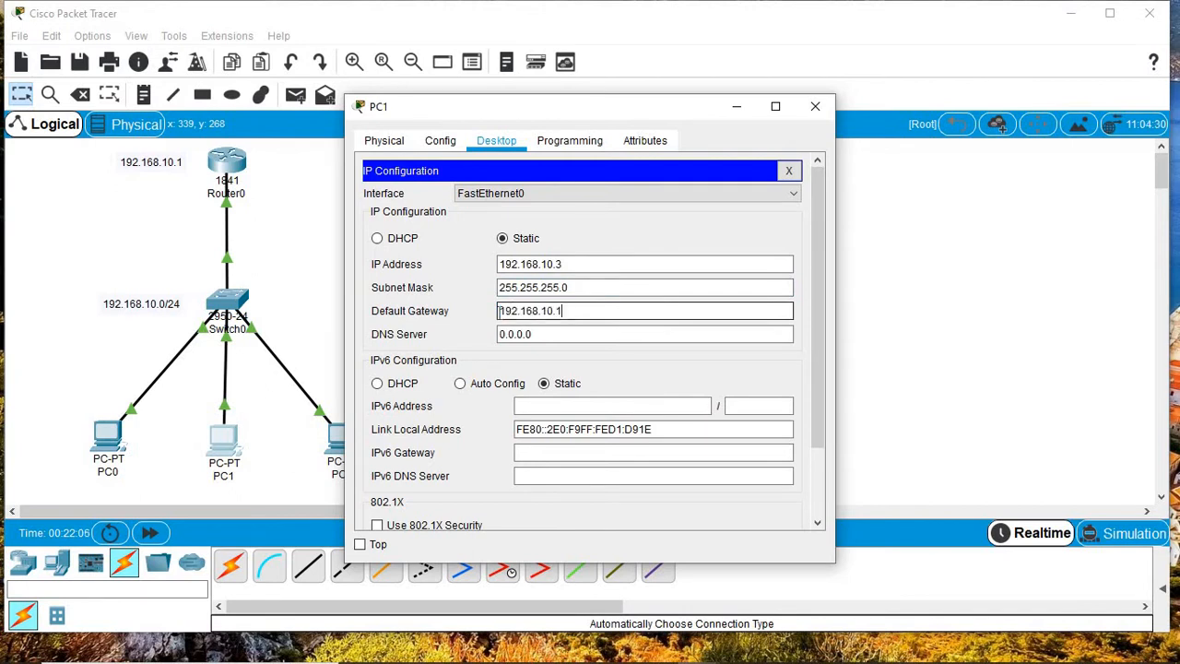
pyautogui.click(820, 110)
# Step: Open PC2's IP Configuration and enter address 192.168.10.4 with mask 255.255.255.0
pyautogui.click(343, 443)
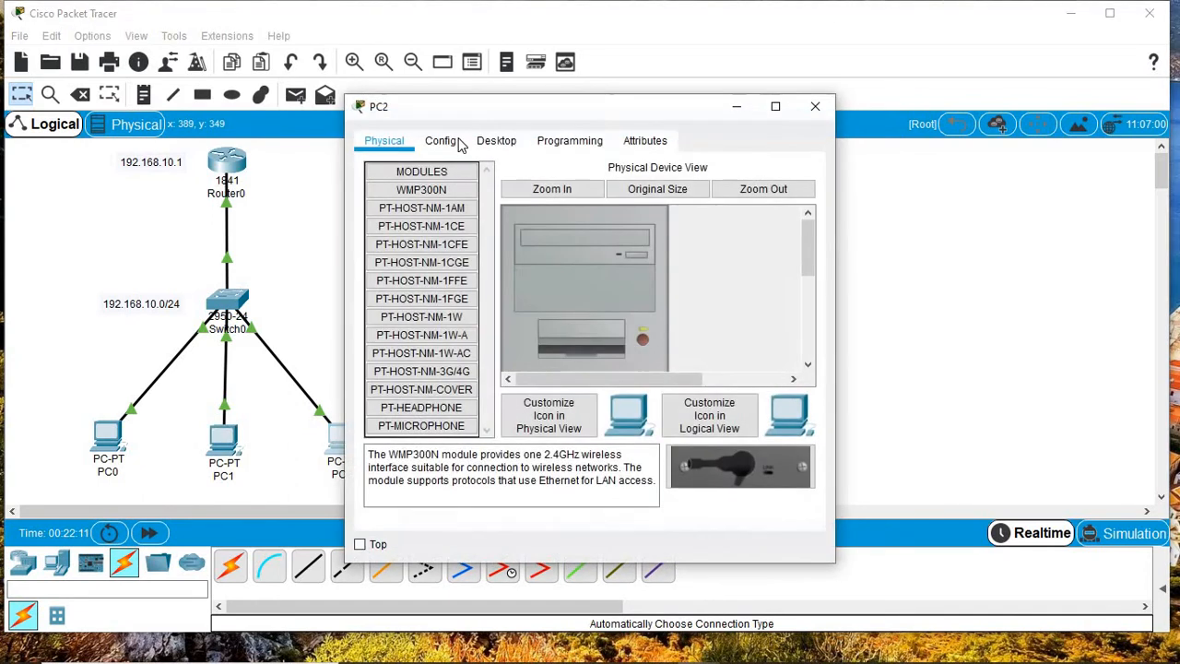
pyautogui.click(495, 140)
pyautogui.click(420, 198)
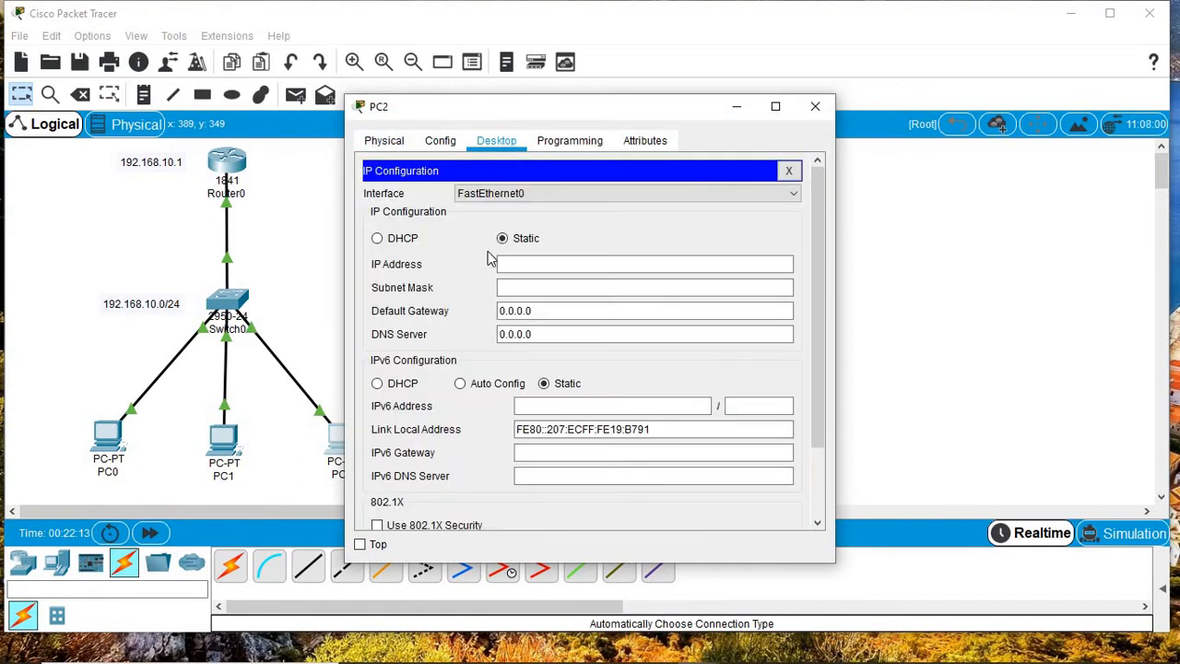
pyautogui.click(509, 266)
pyautogui.write('192.168.10.1')
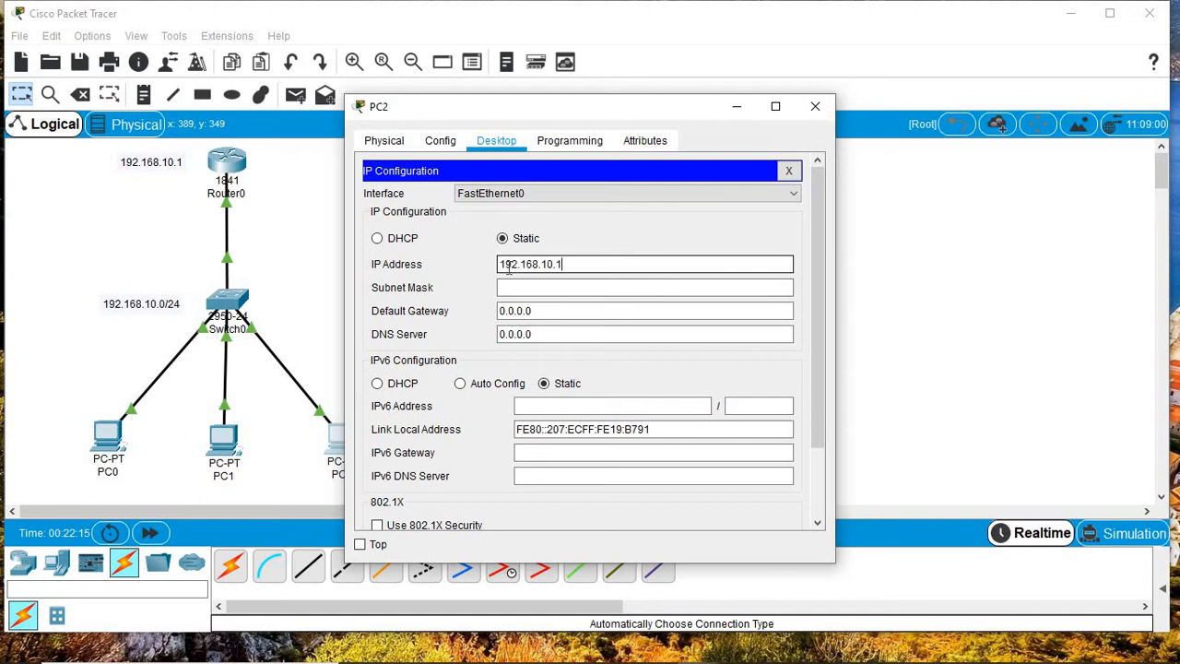
pyautogui.press('BackSpace')
pyautogui.write('4')
pyautogui.click(519, 287)
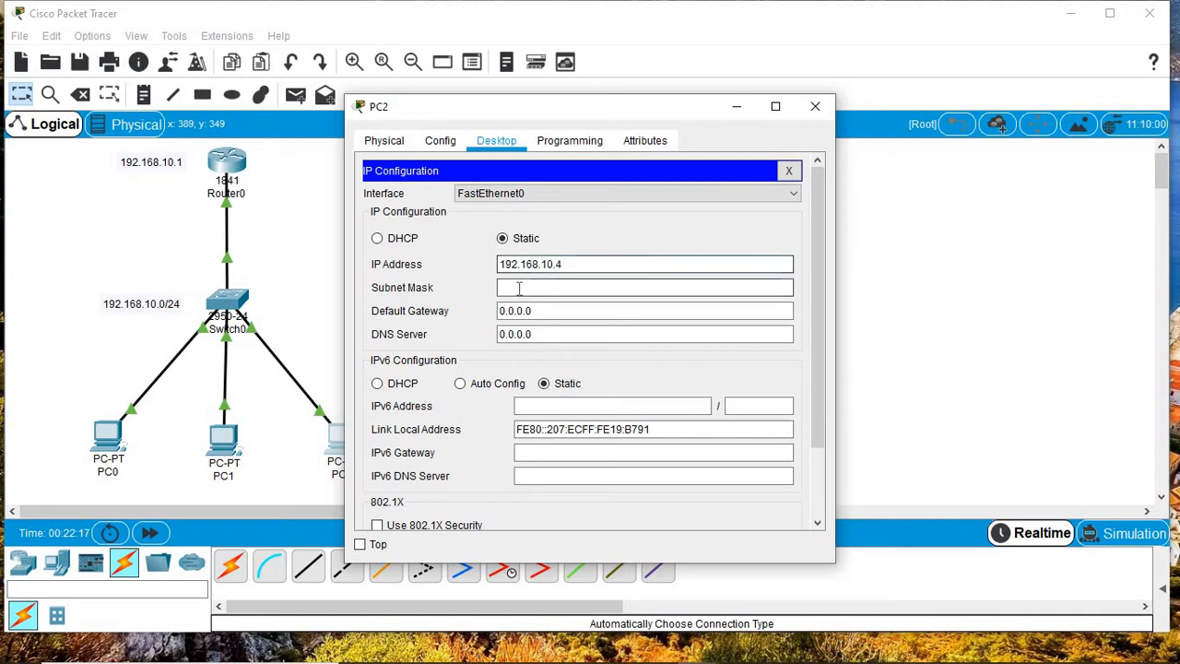
# Step: Set PC2's gateway to 192.168.10.1, close its window, and show the PDU list
pyautogui.moveTo(541, 312); pyautogui.dragTo(364, 338)
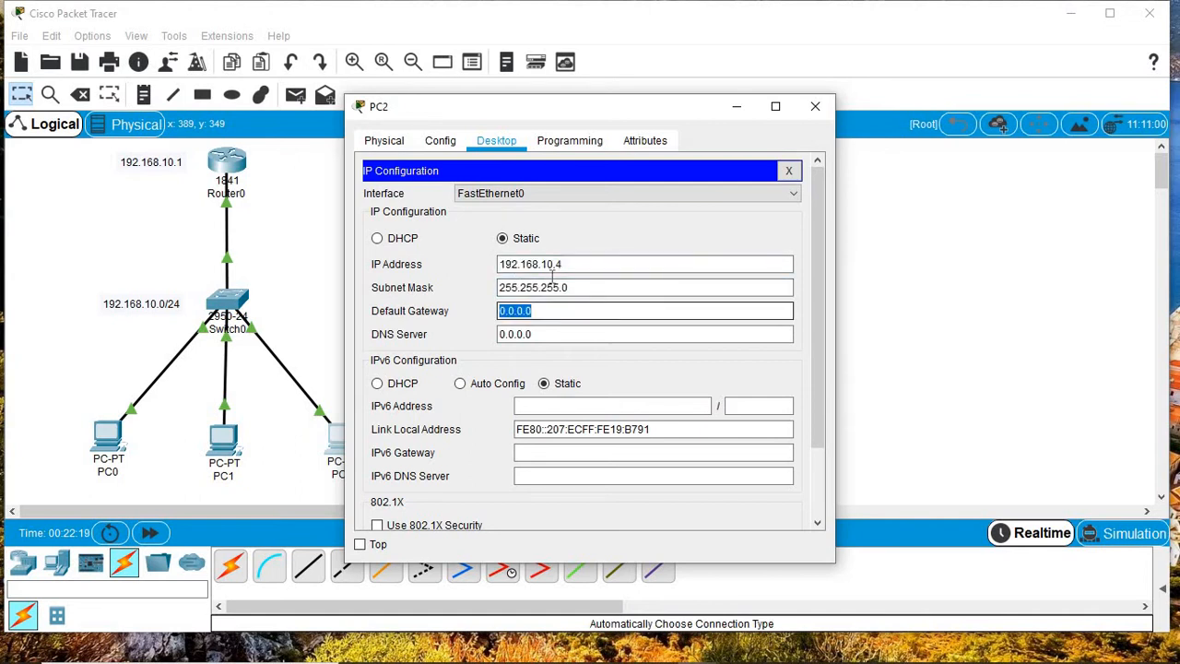
pyautogui.press('BackSpace')
pyautogui.write('192.168.10.1')
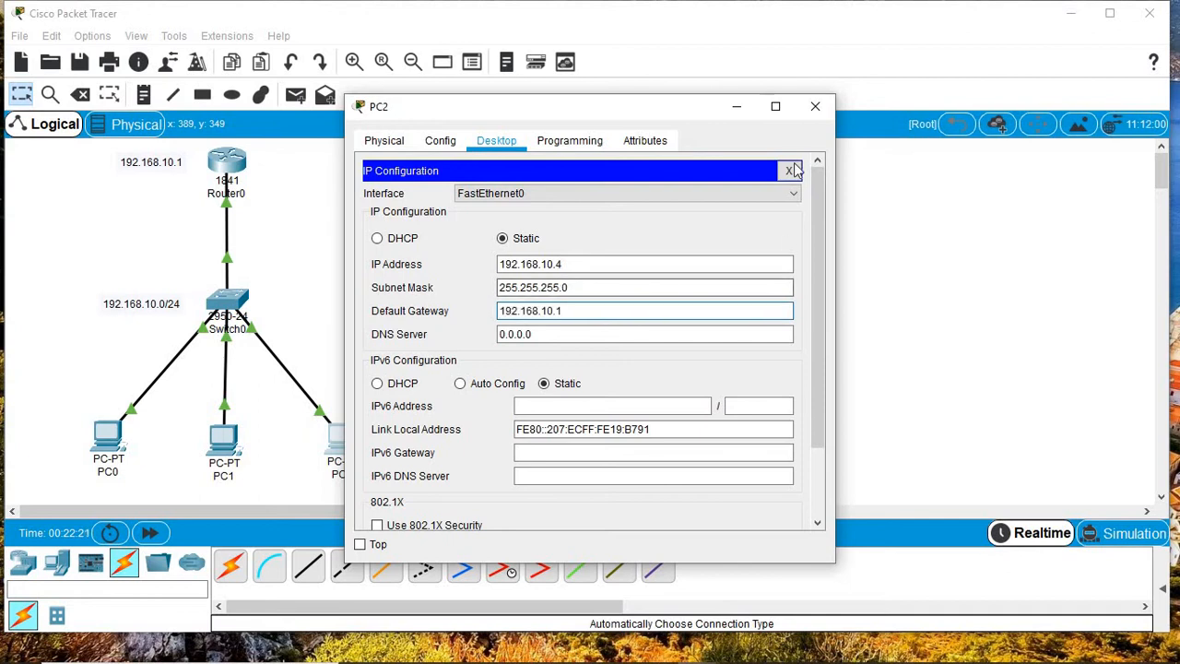
pyautogui.click(816, 106)
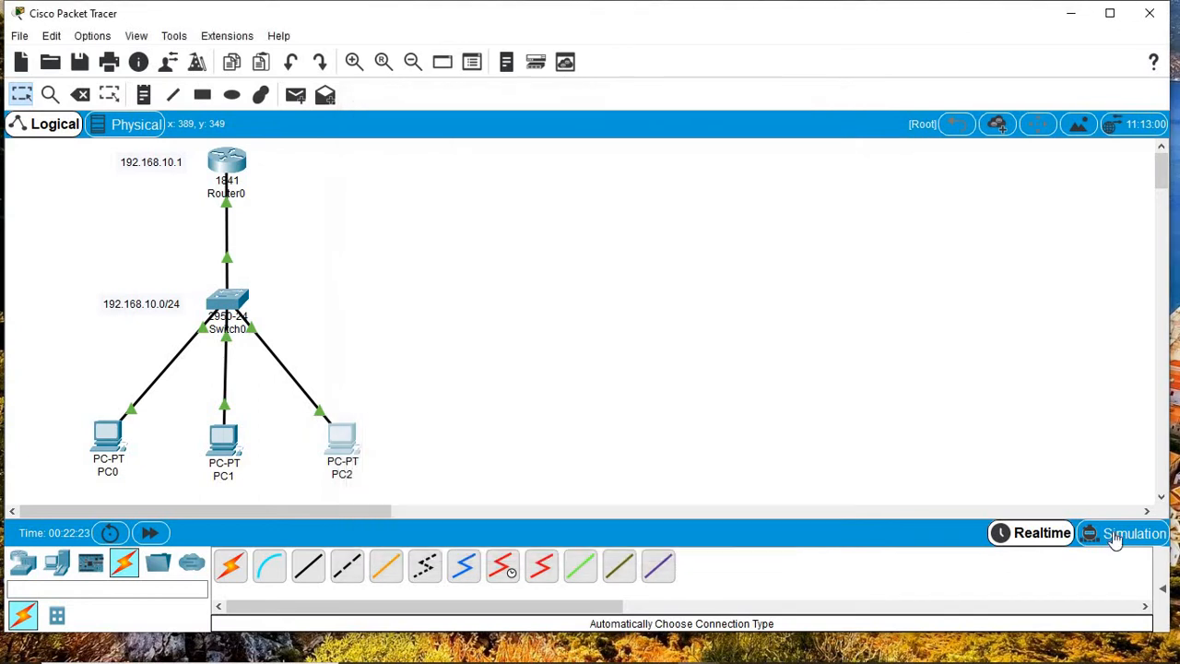
pyautogui.click(1164, 589)
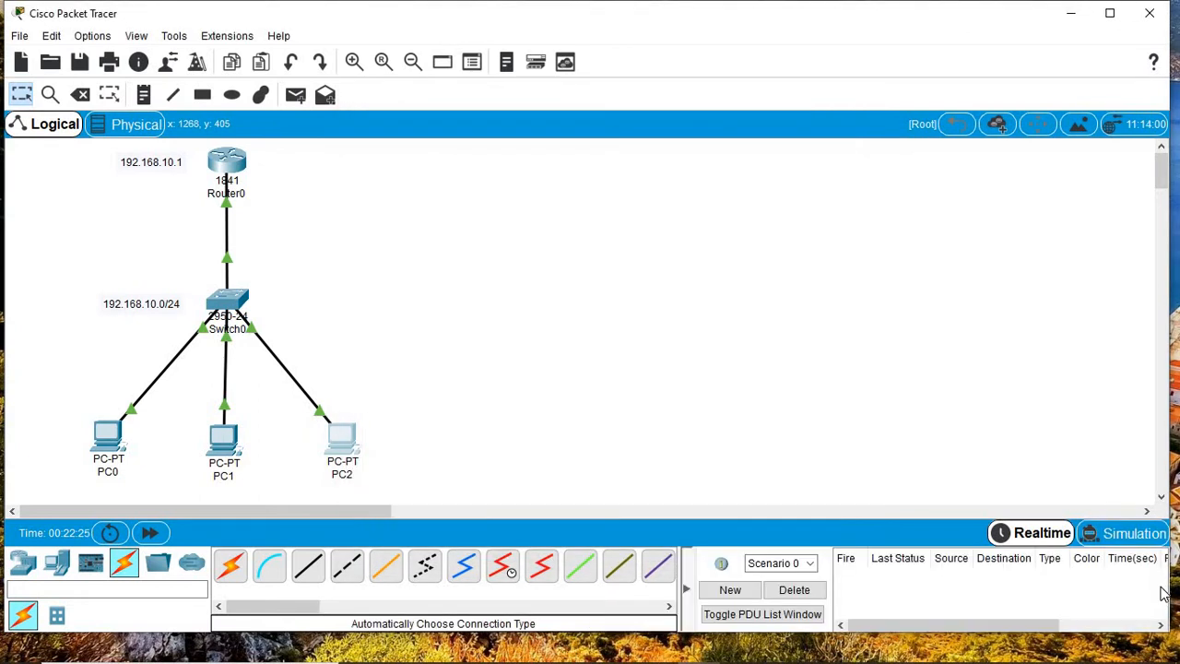
pyautogui.click(104, 448)
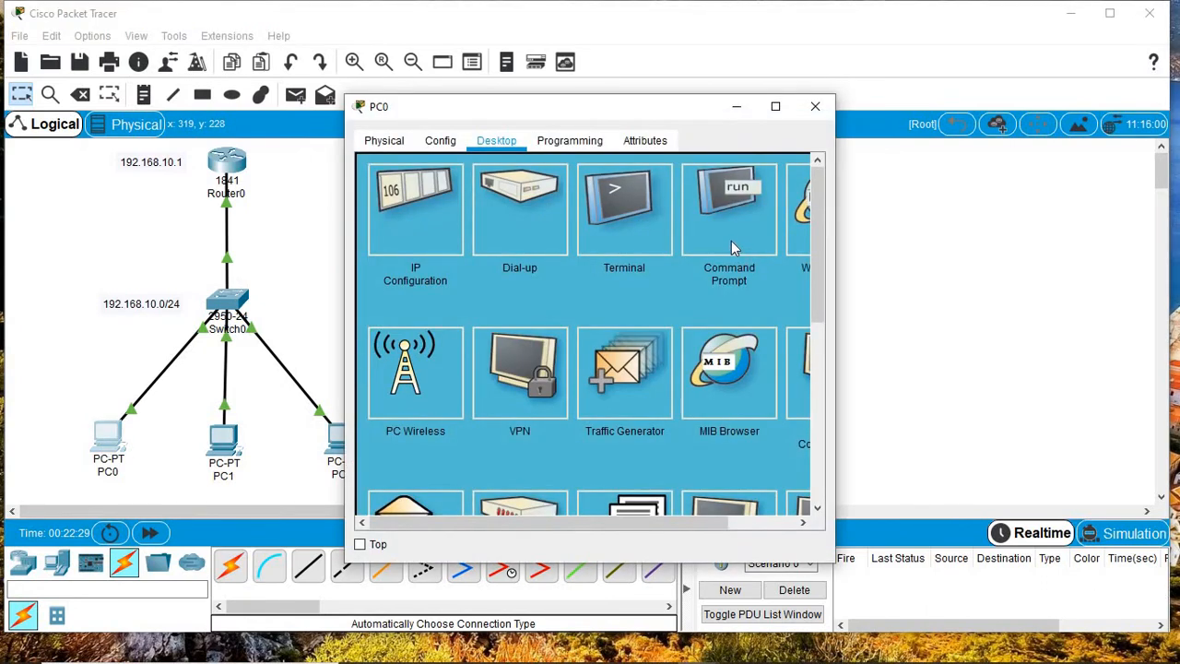
# Step: Run 'ping 192.168.10.1' from PC0's Command Prompt and confirm 4 of 4 replies with 0% loss
pyautogui.click(733, 241)
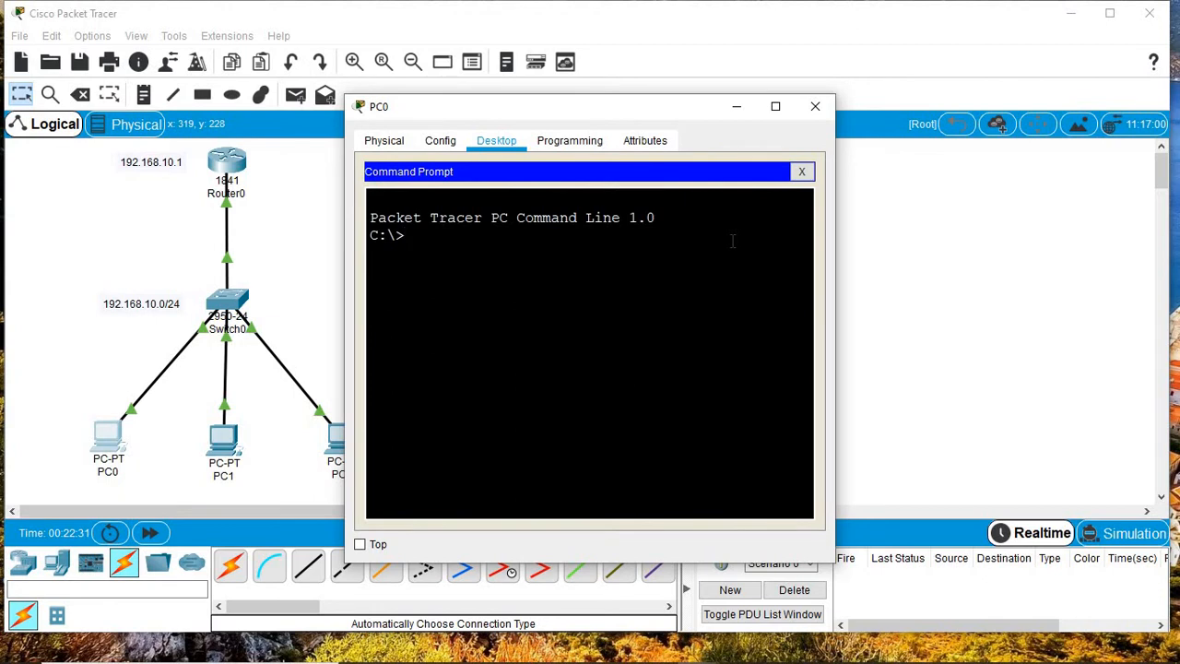
pyautogui.write('ping 192.168.10.1')
pyautogui.press('Return')
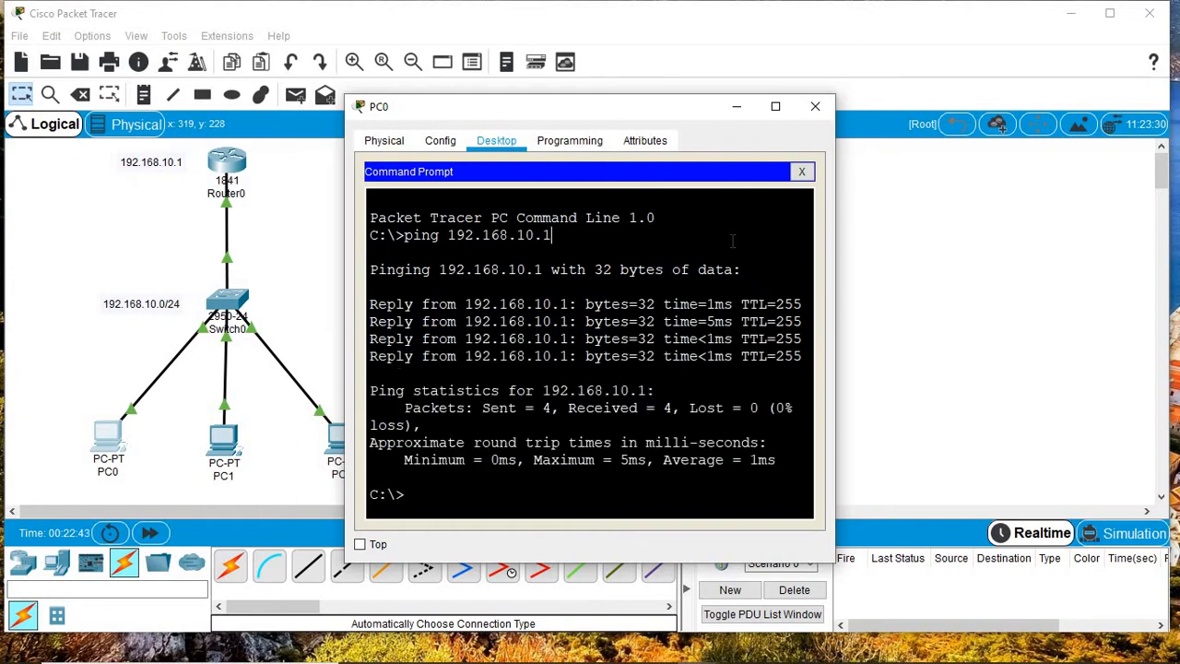
pyautogui.click(775, 107)
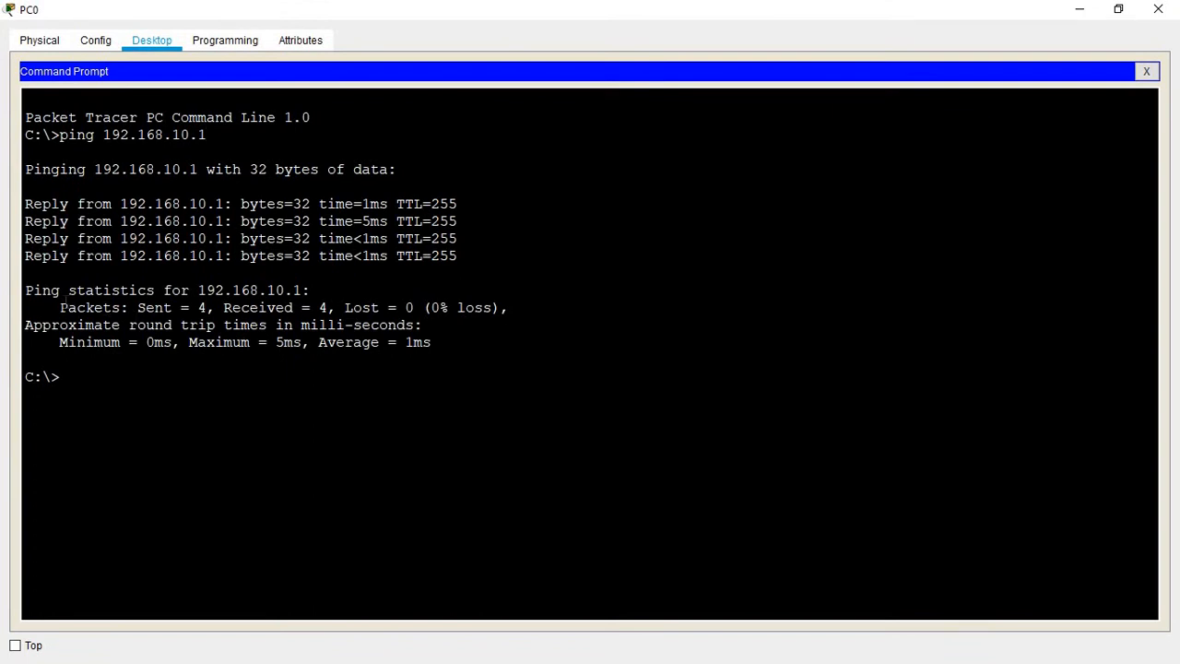
pyautogui.moveTo(54, 307); pyautogui.dragTo(504, 319)
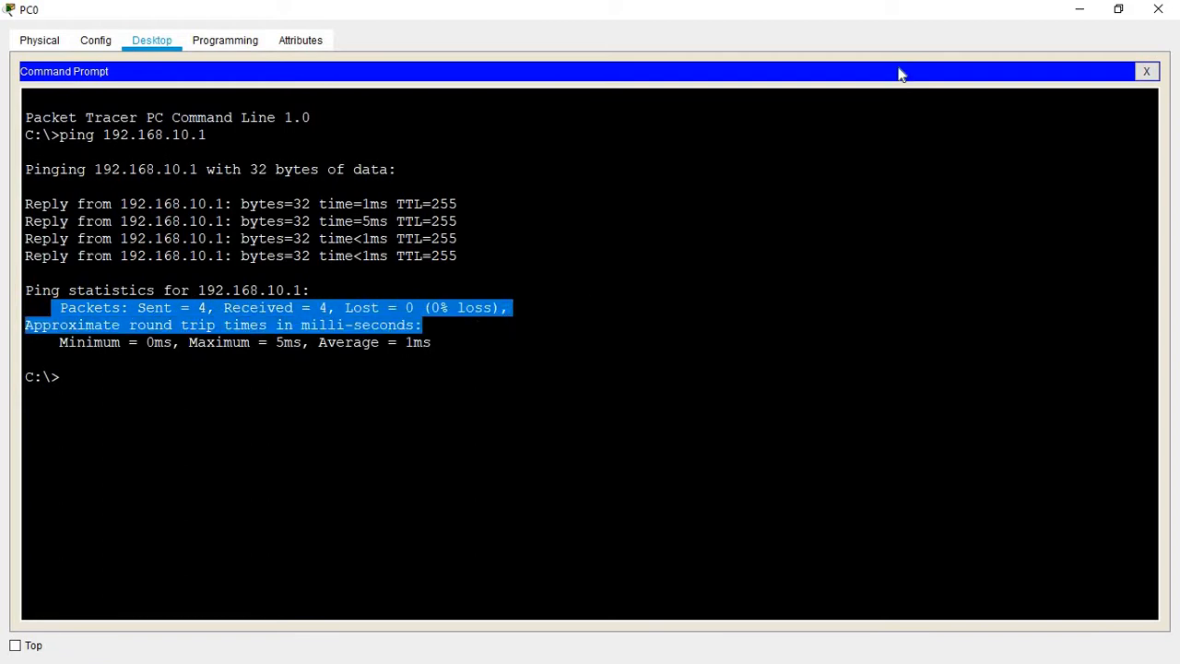
pyautogui.click(1146, 71)
pyautogui.click(1159, 13)
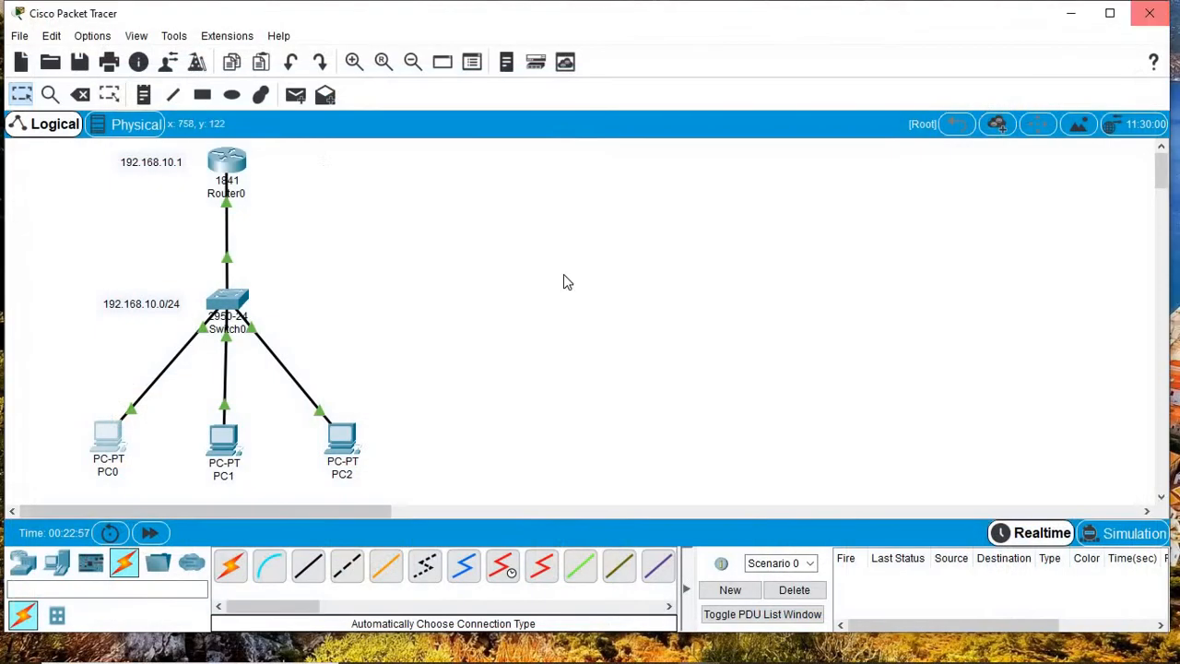
# Step: Send a simple ICMP PDU from PC0 to Router0 and check it is listed as Successful
pyautogui.click(295, 95)
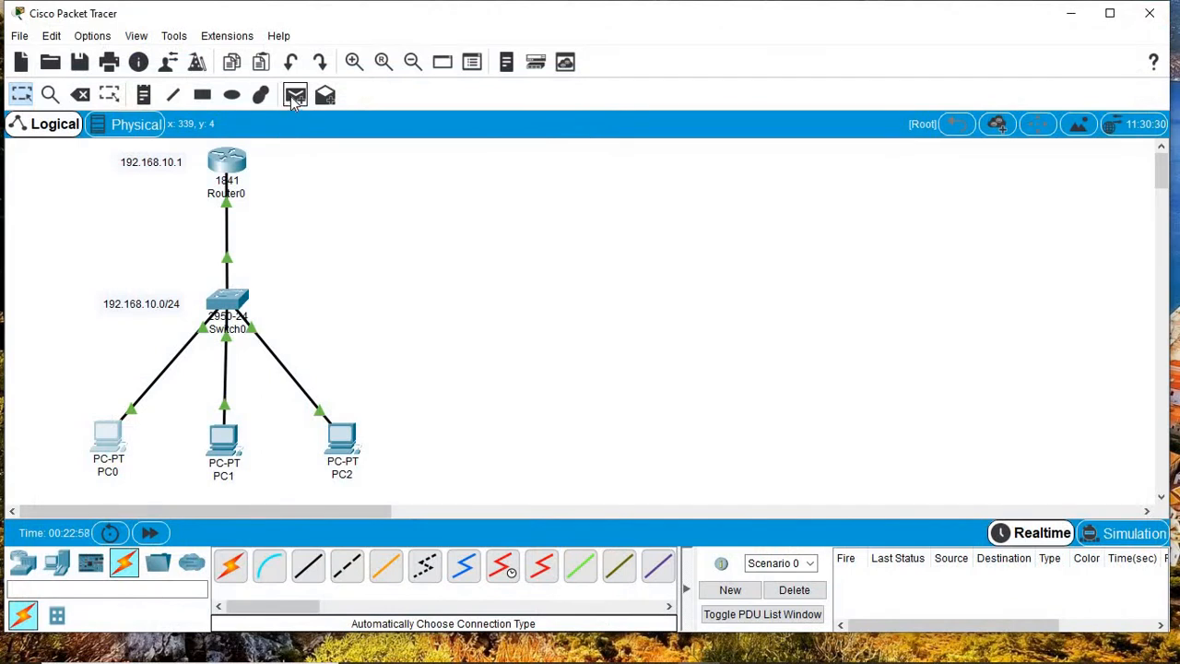
pyautogui.click(108, 438)
pyautogui.click(221, 168)
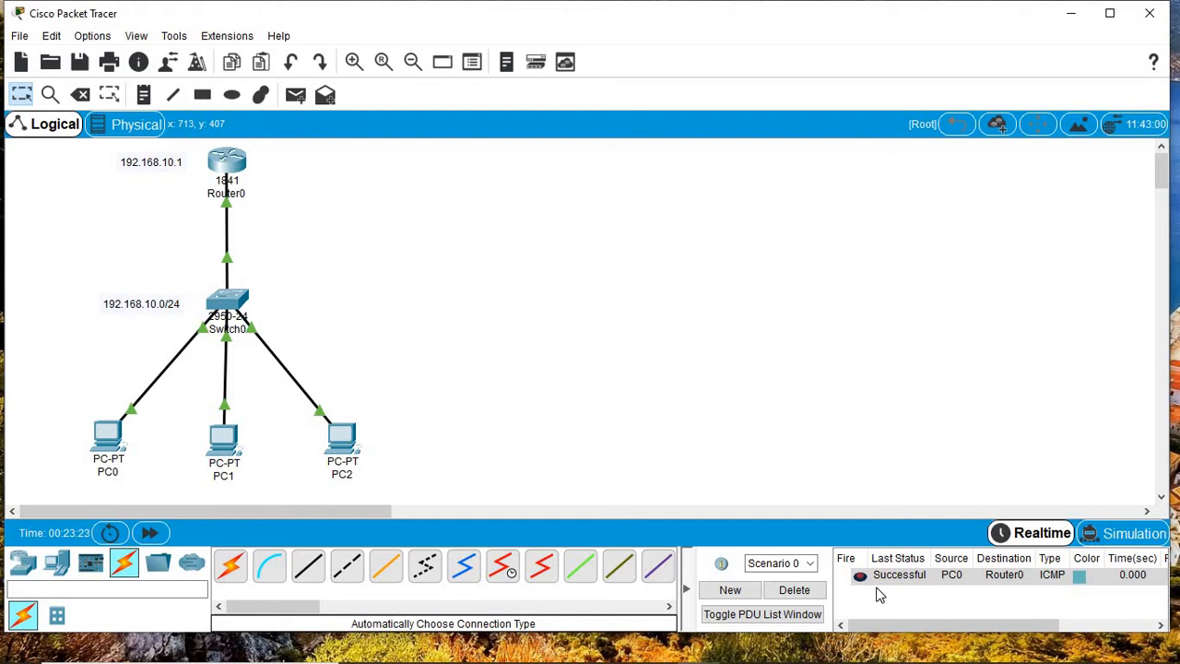
# Step: Place a WRT300N wireless router from Wireless Devices to the right of Switch0
pyautogui.click(58, 568)
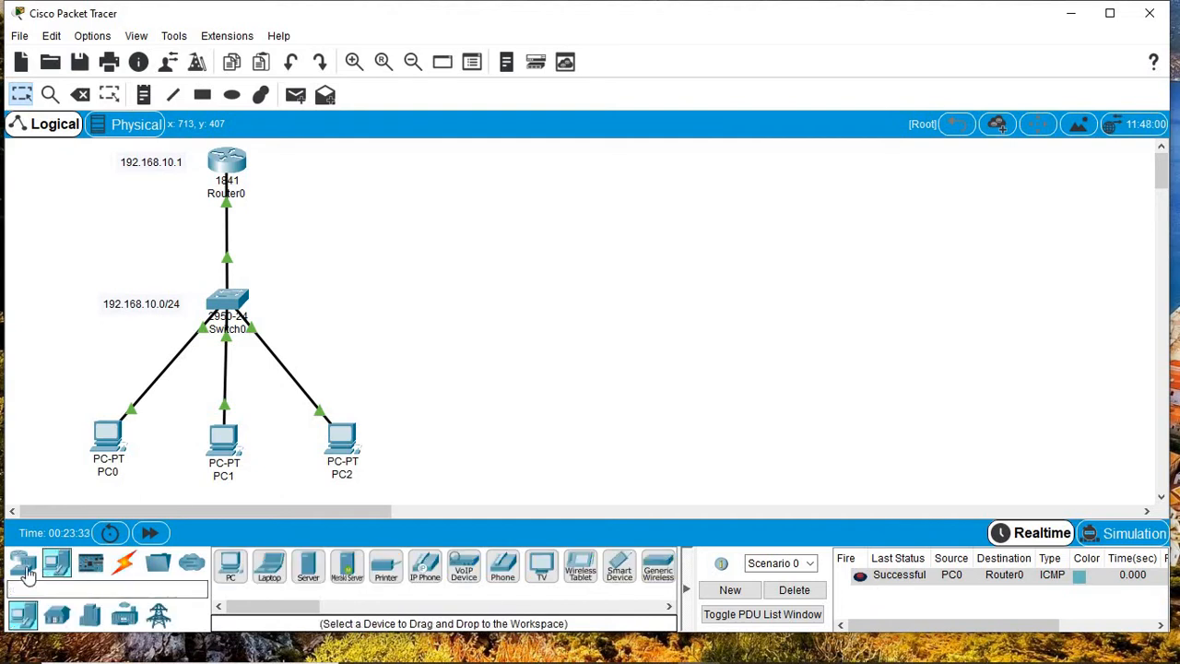
pyautogui.click(24, 566)
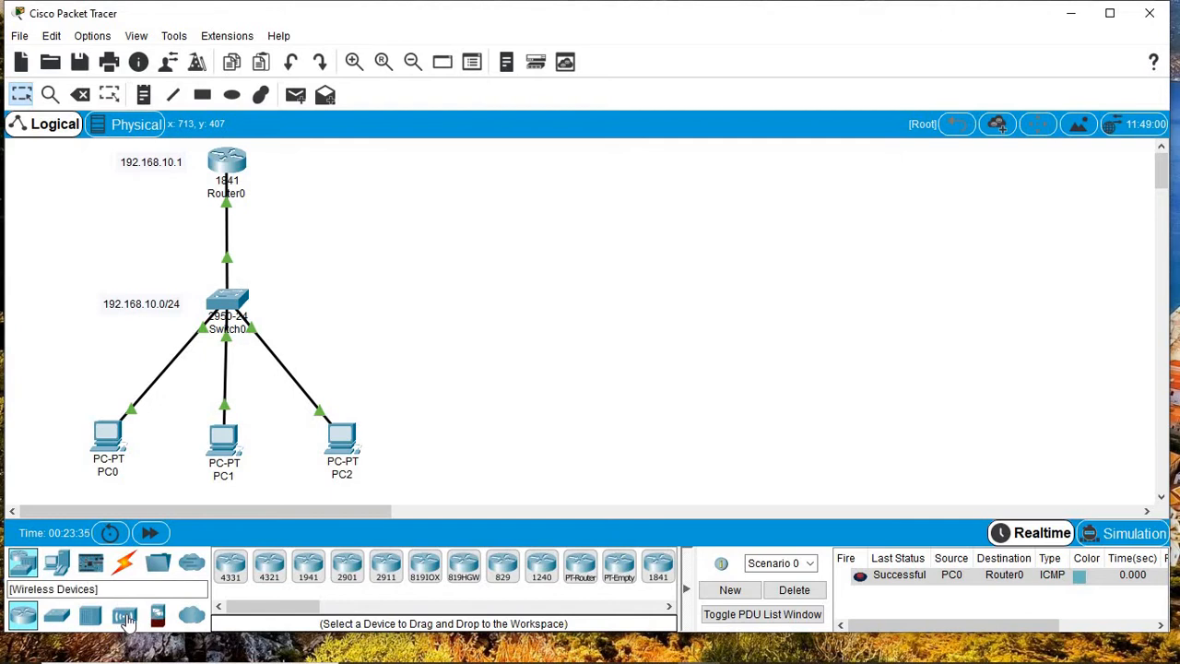
pyautogui.click(126, 618)
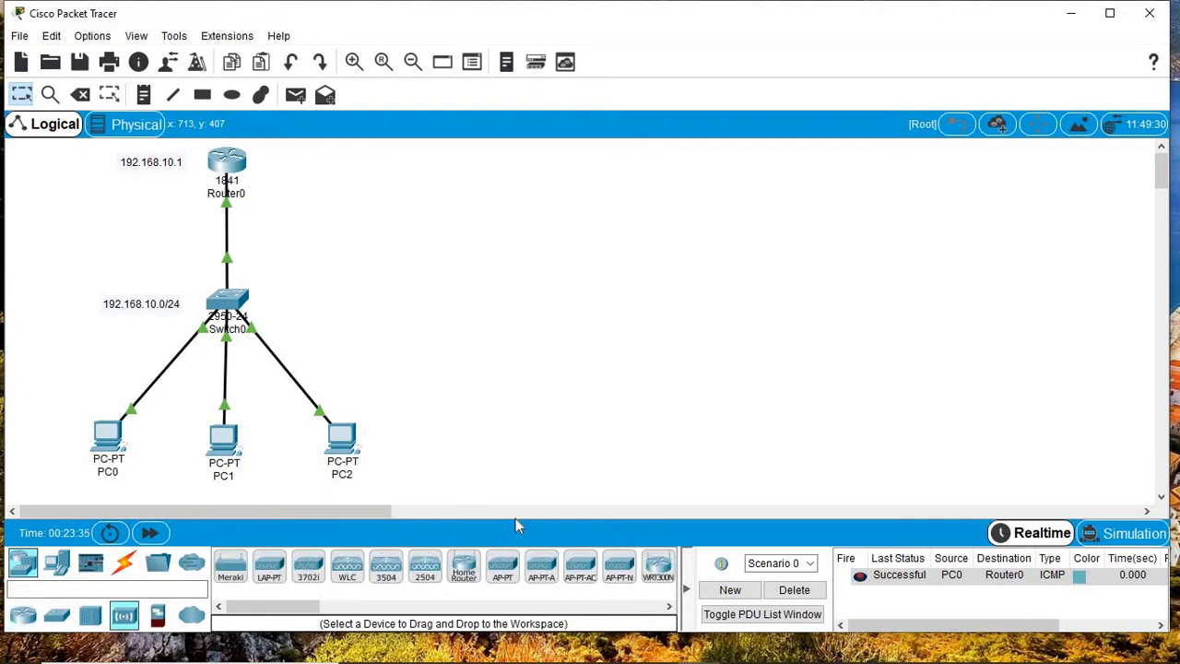
pyautogui.click(672, 605)
pyautogui.click(672, 605)
pyautogui.click(671, 605)
pyautogui.click(672, 605)
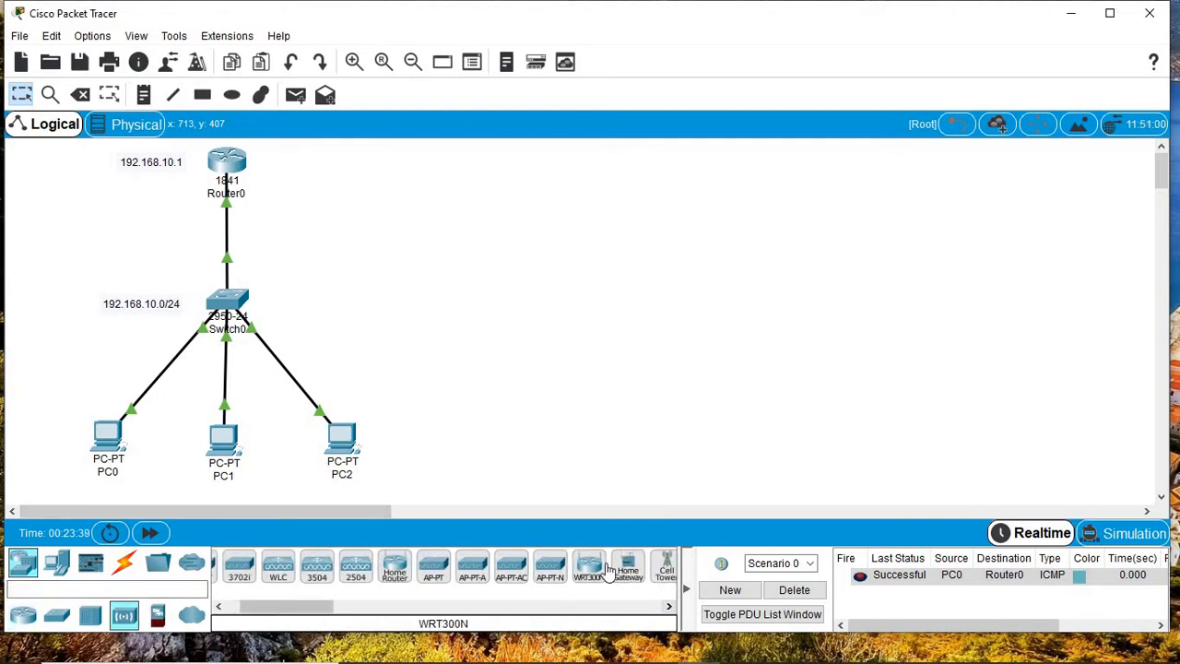
pyautogui.click(606, 566)
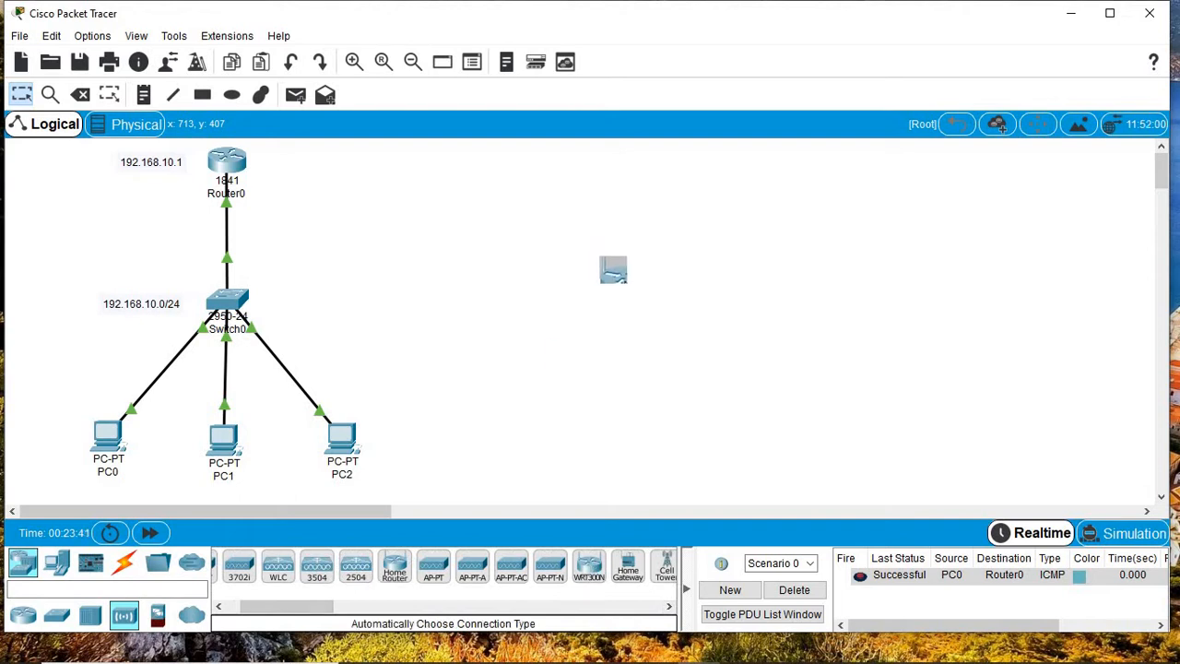
pyautogui.moveTo(613, 270); pyautogui.dragTo(592, 274)
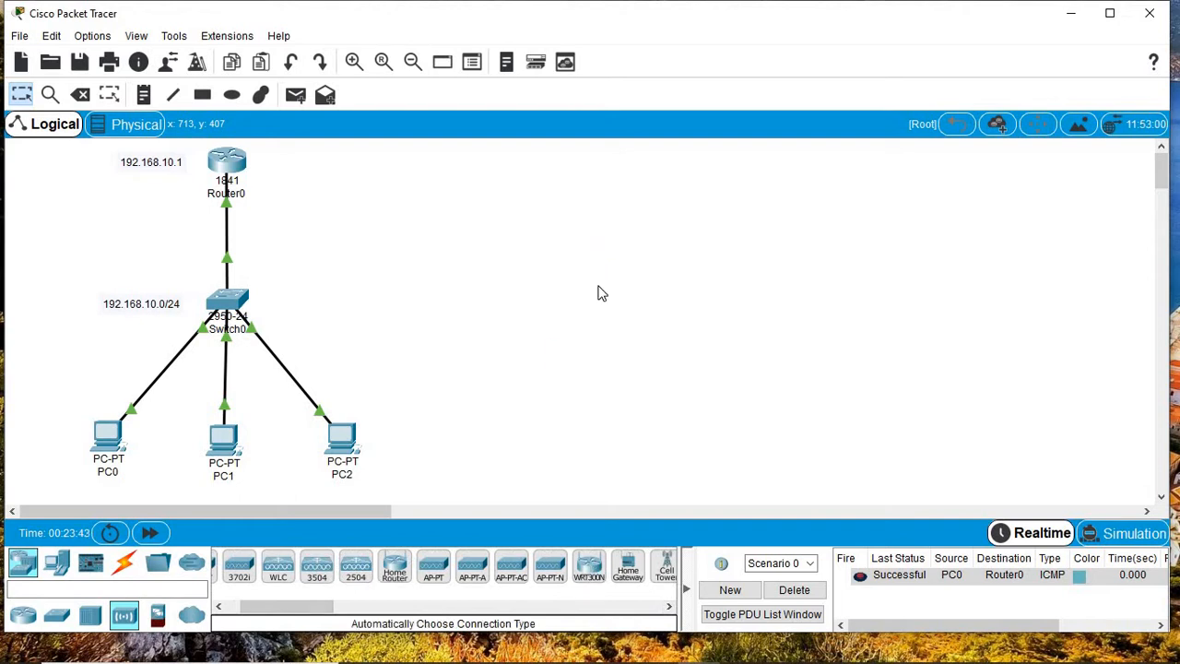
# Step: Connect Switch0 to Wireless Router0 with the Automatic connection cable
pyautogui.click(125, 565)
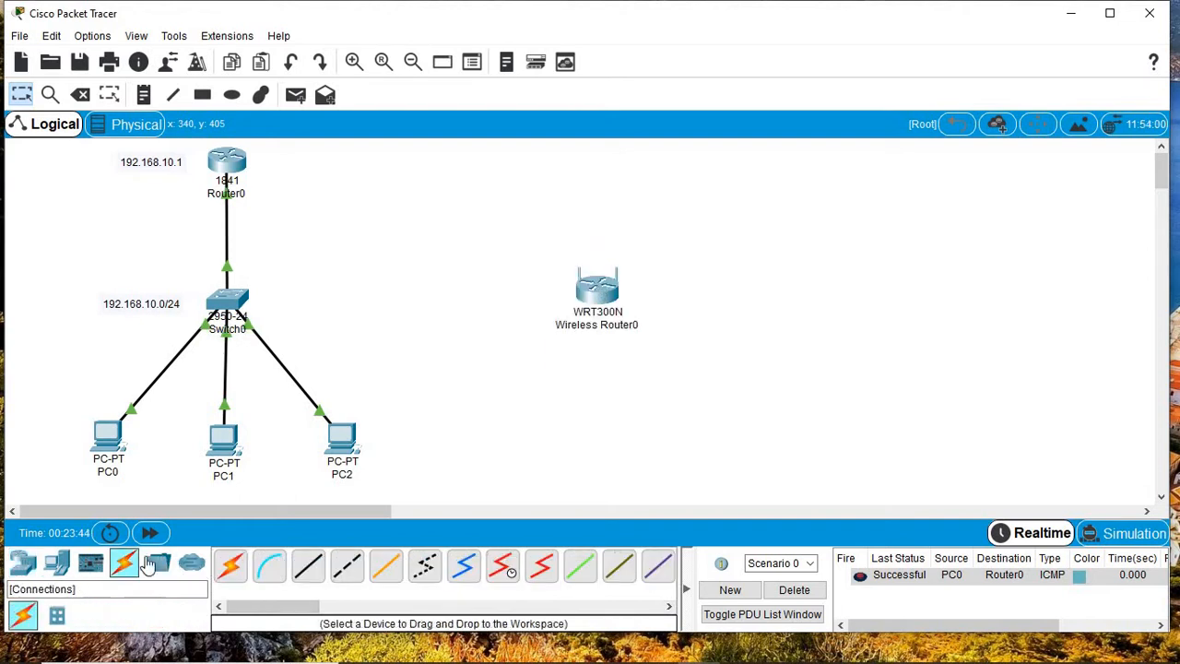
pyautogui.click(231, 565)
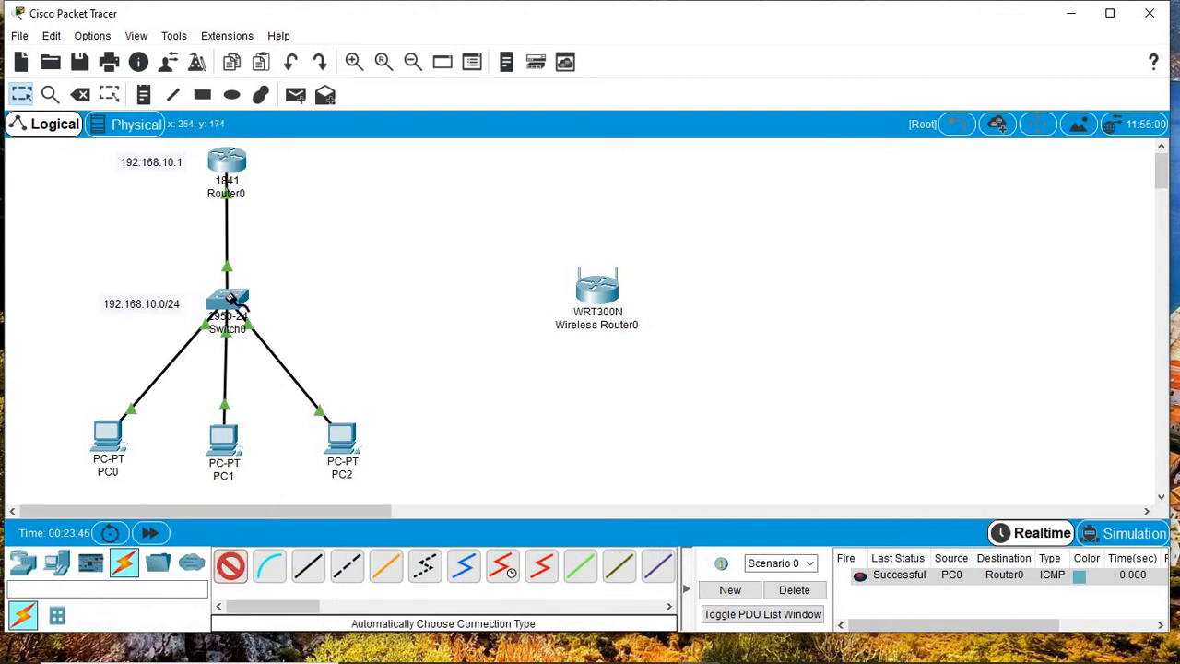
pyautogui.click(232, 299)
pyautogui.click(595, 291)
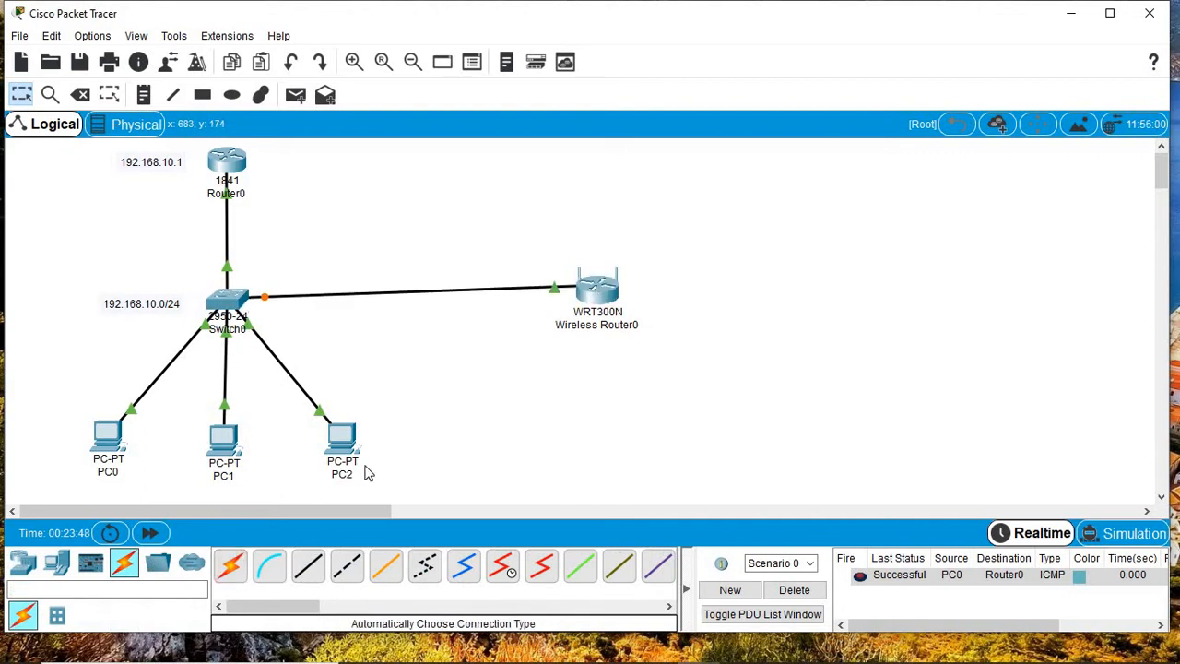
pyautogui.click(57, 568)
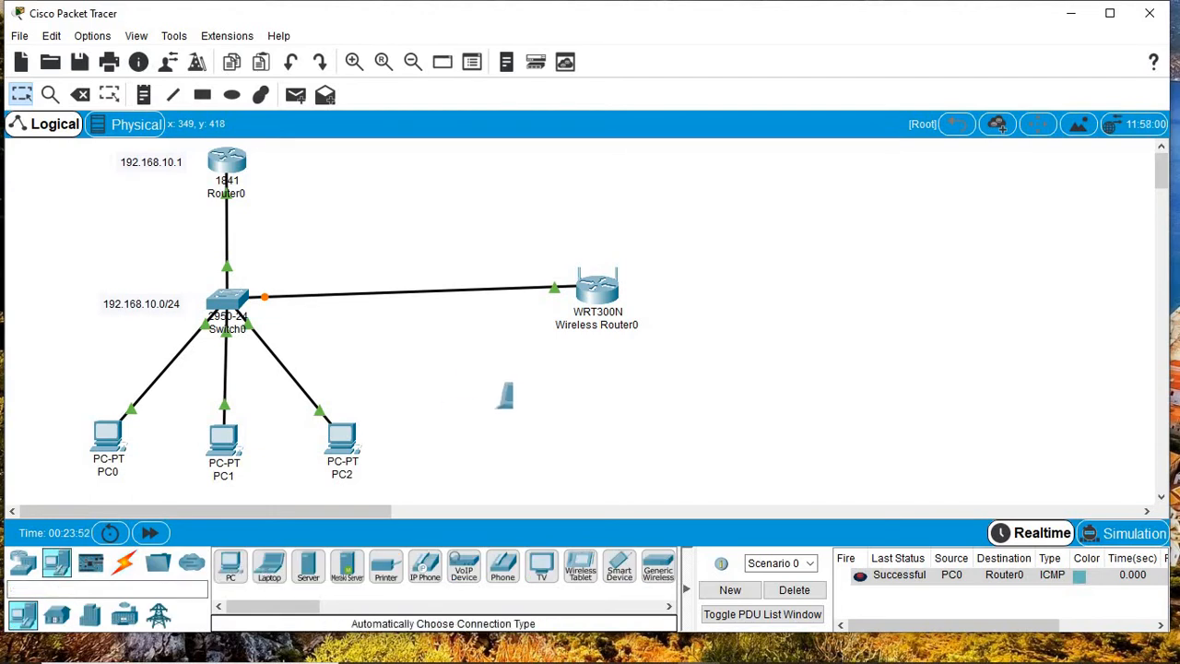
# Step: Place Laptop1 to the right of Laptop0 and shift Wireless Router0 slightly right
pyautogui.click(533, 441)
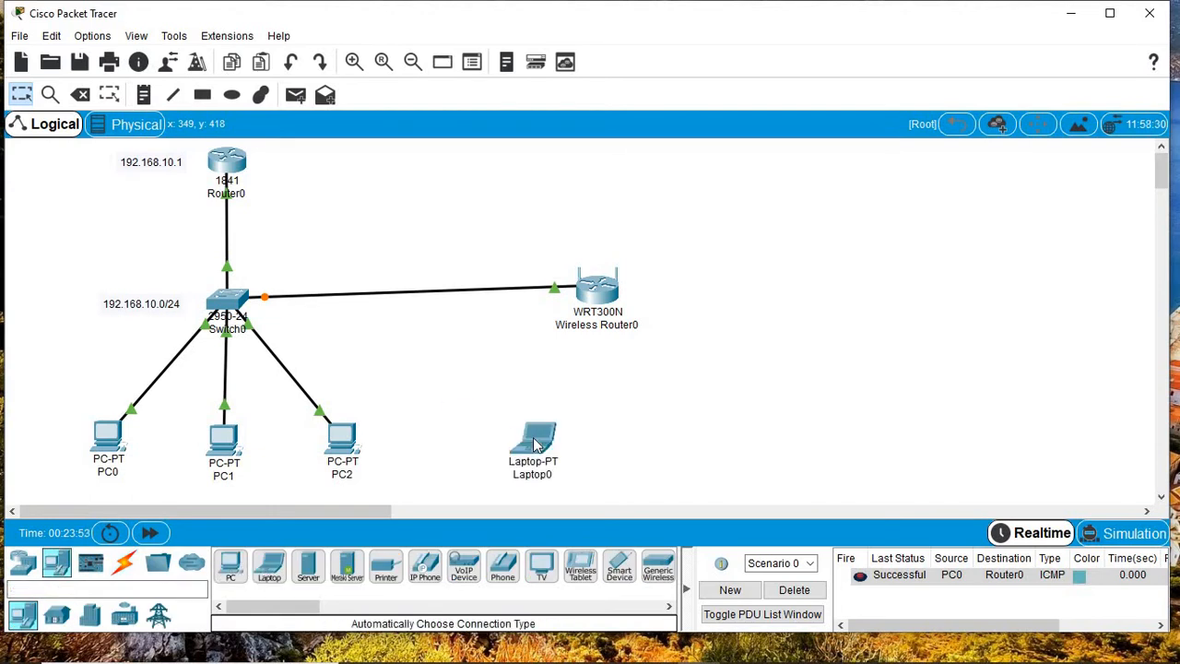
pyautogui.click(277, 570)
pyautogui.click(693, 450)
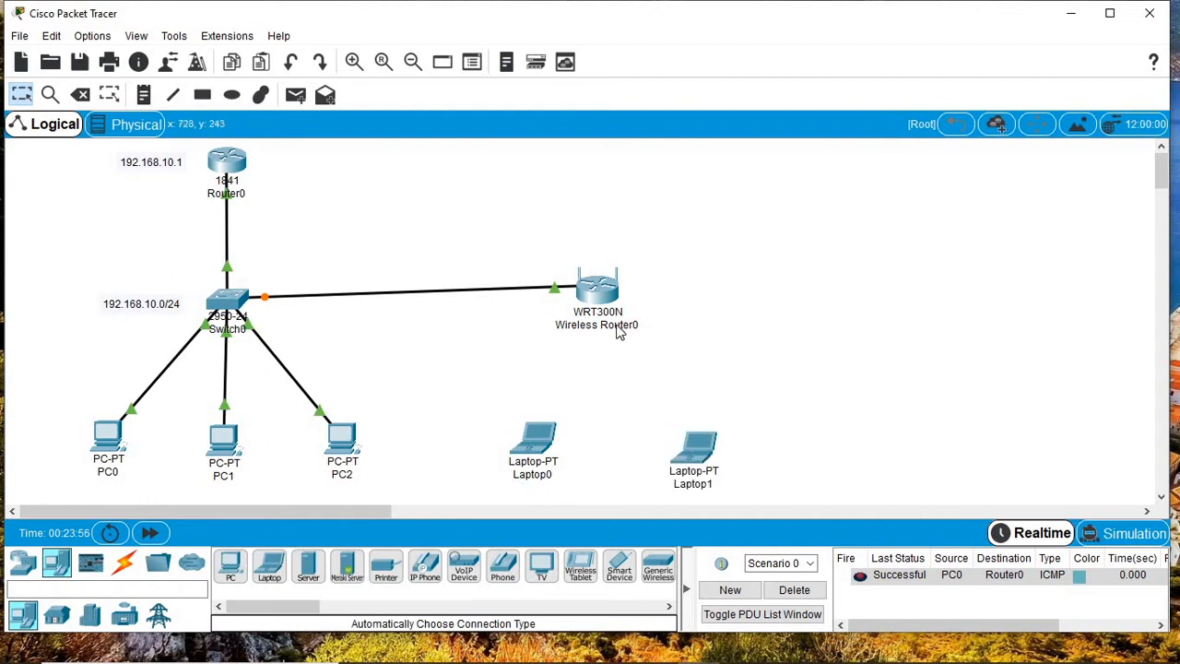
pyautogui.moveTo(595, 299); pyautogui.dragTo(628, 303)
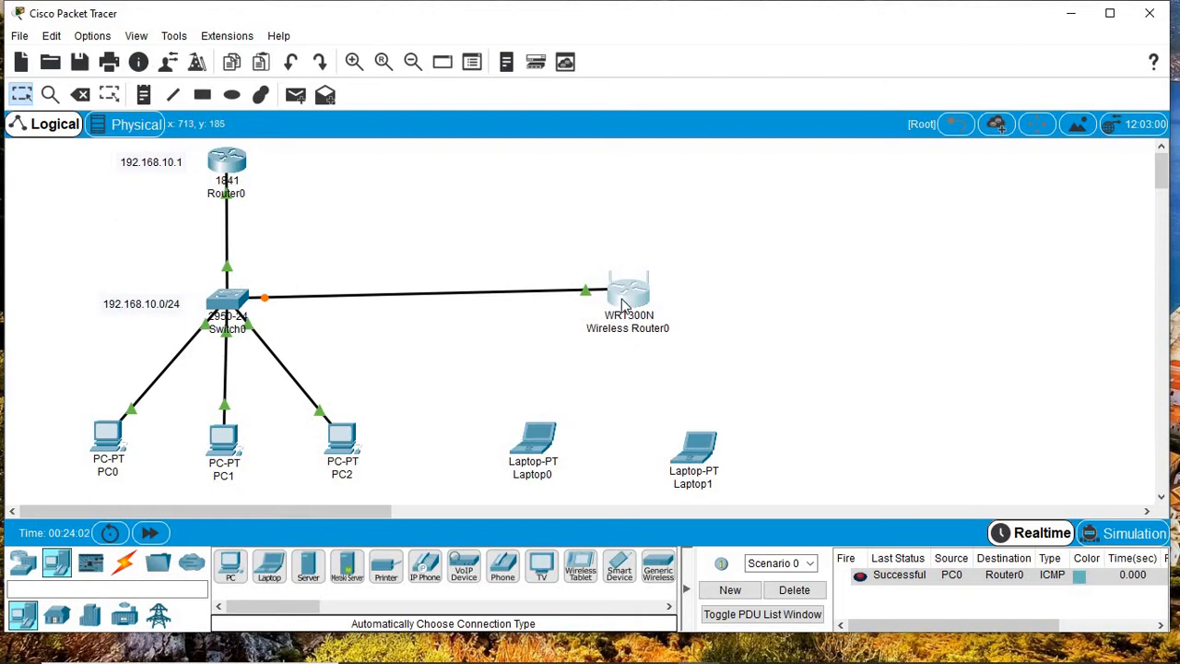
pyautogui.moveTo(622, 304)
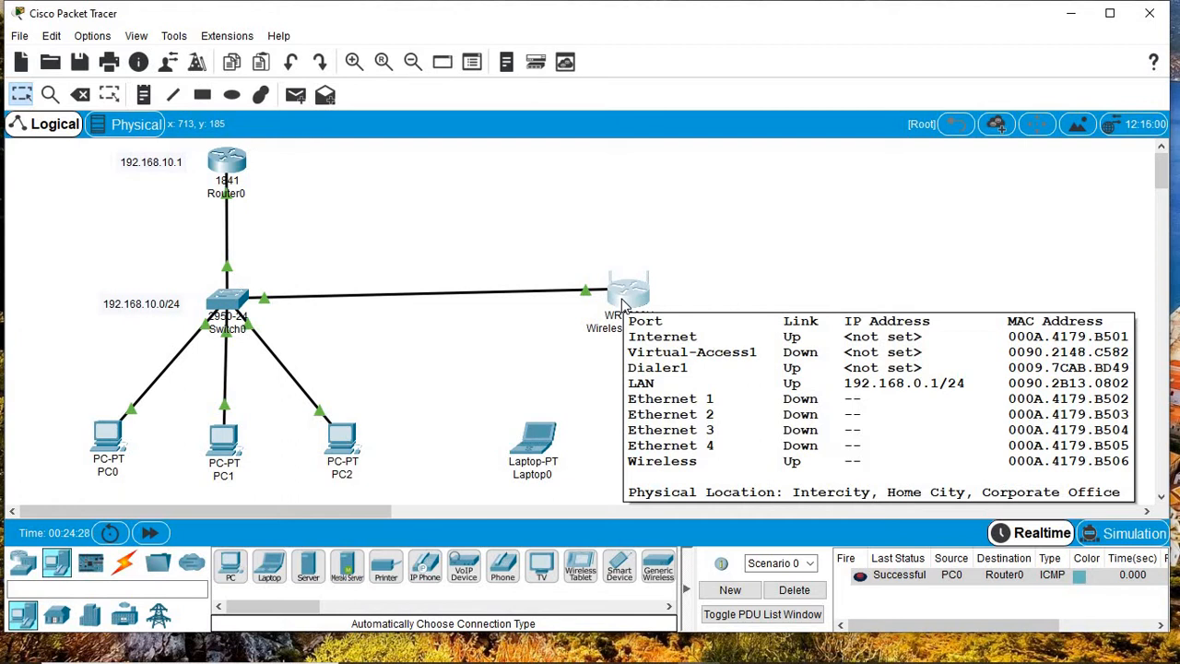
pyautogui.click(625, 293)
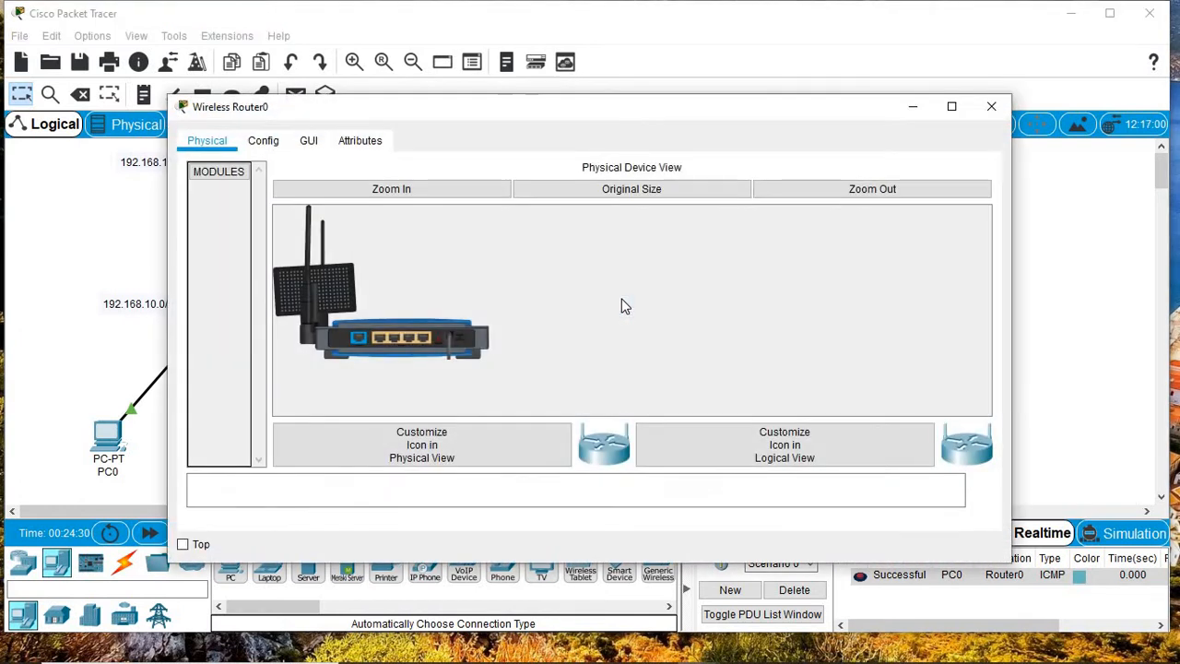
pyautogui.click(956, 106)
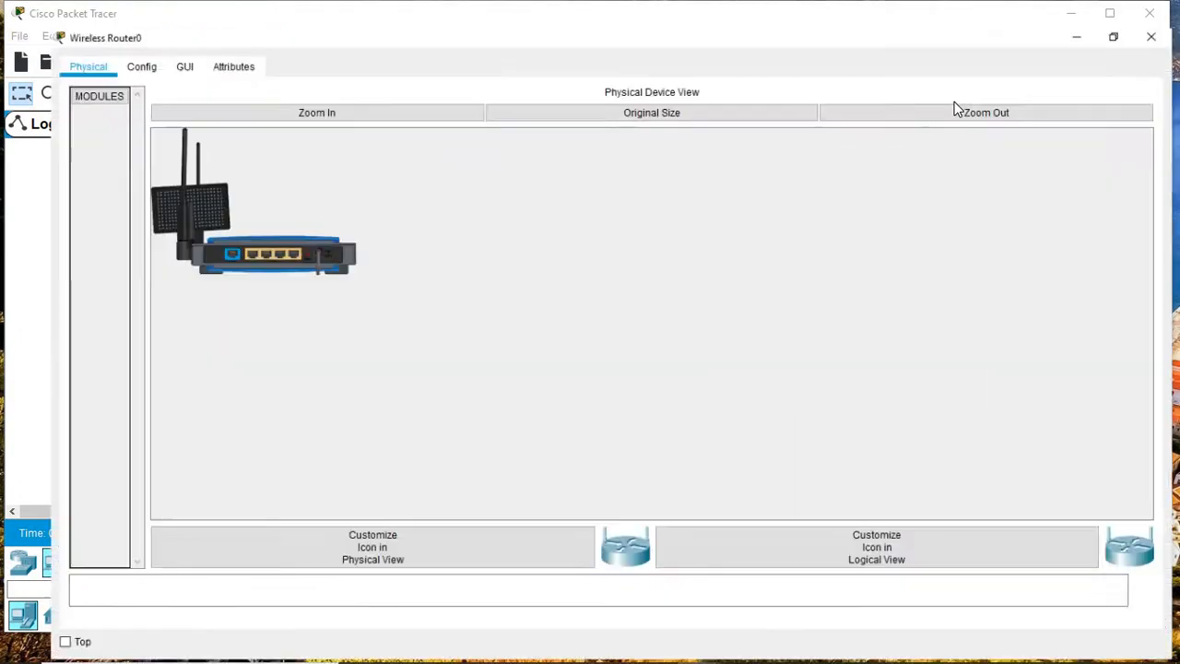
pyautogui.click(297, 88)
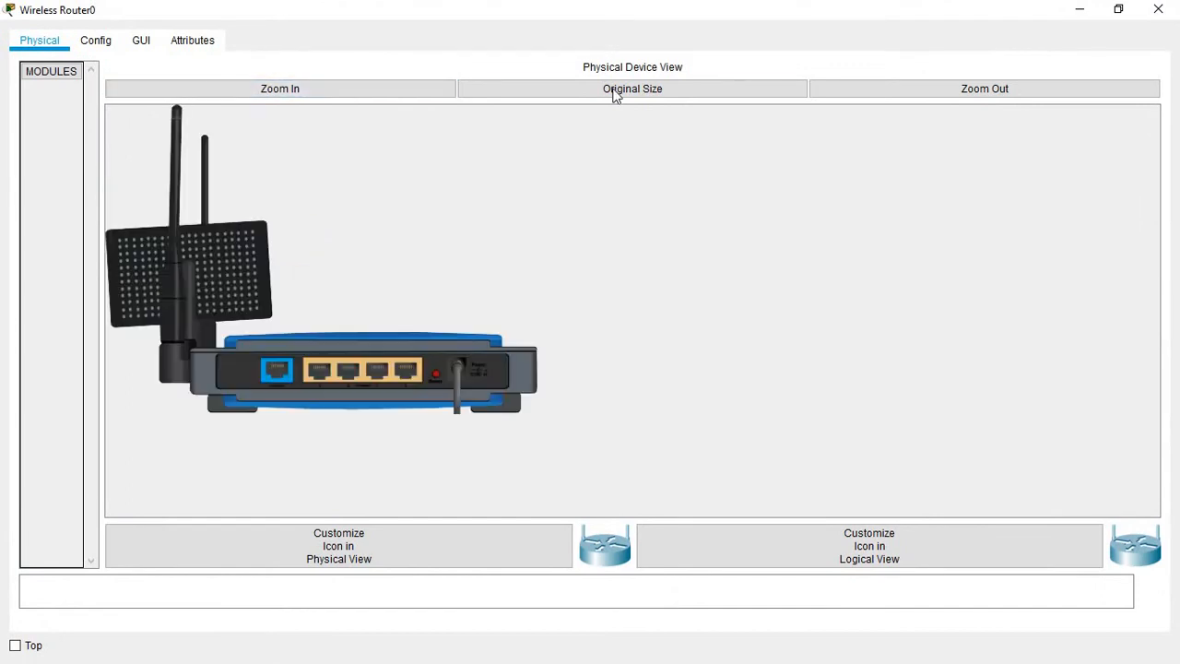
pyautogui.click(141, 42)
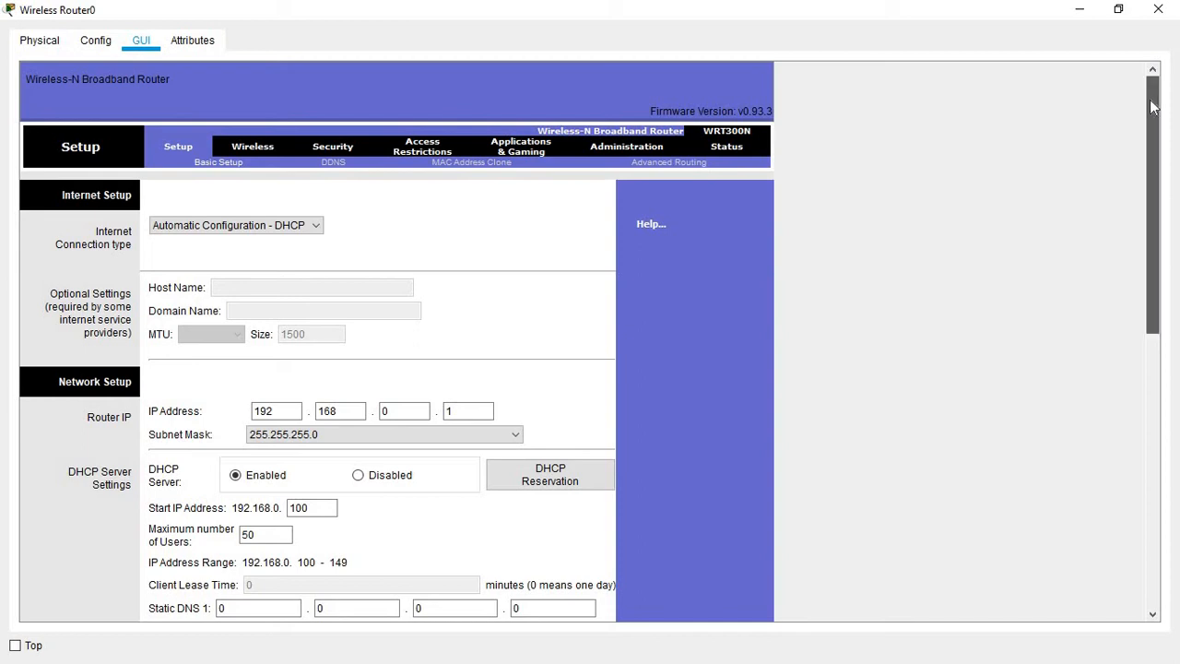
pyautogui.moveTo(1153, 99); pyautogui.dragTo(1153, 107)
pyautogui.click(1158, 9)
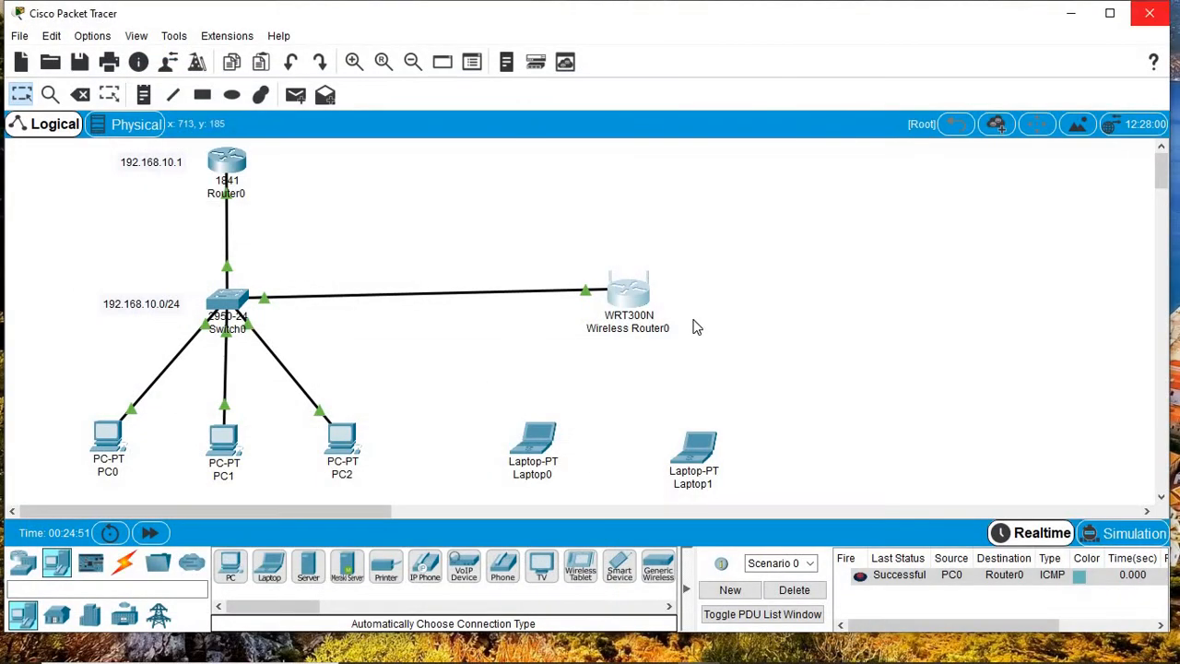
# Step: Open Laptop0's device window full screen with a zoomed view of its physical hardware
pyautogui.click(535, 443)
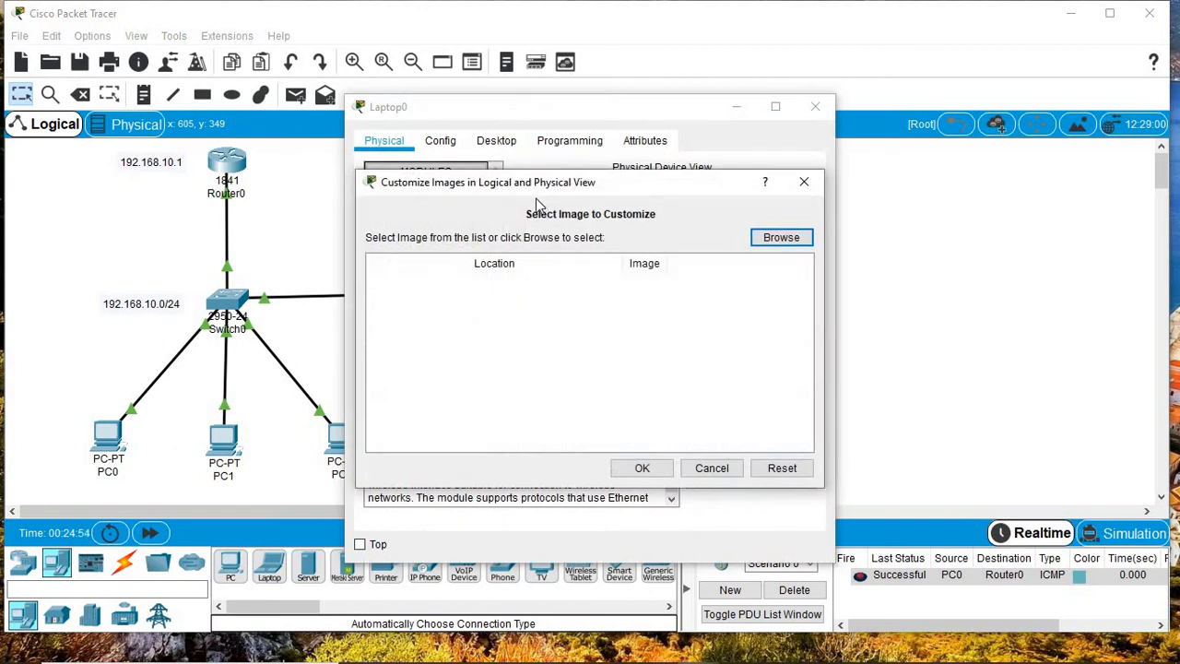
pyautogui.click(801, 182)
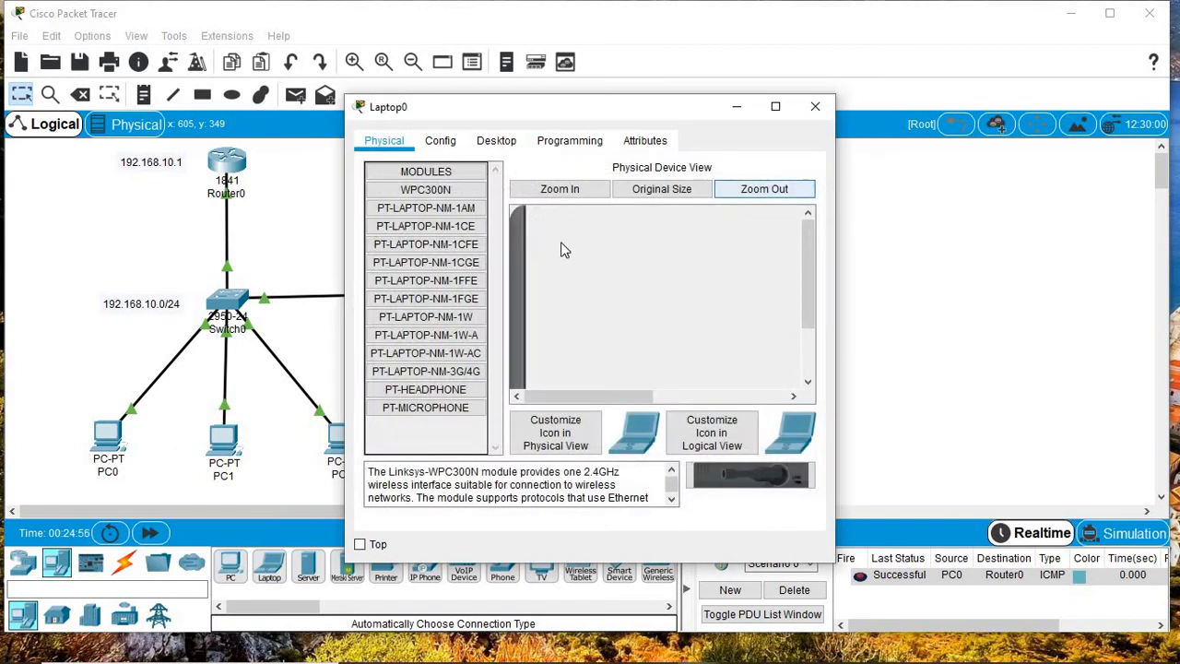
pyautogui.moveTo(809, 252); pyautogui.dragTo(795, 335)
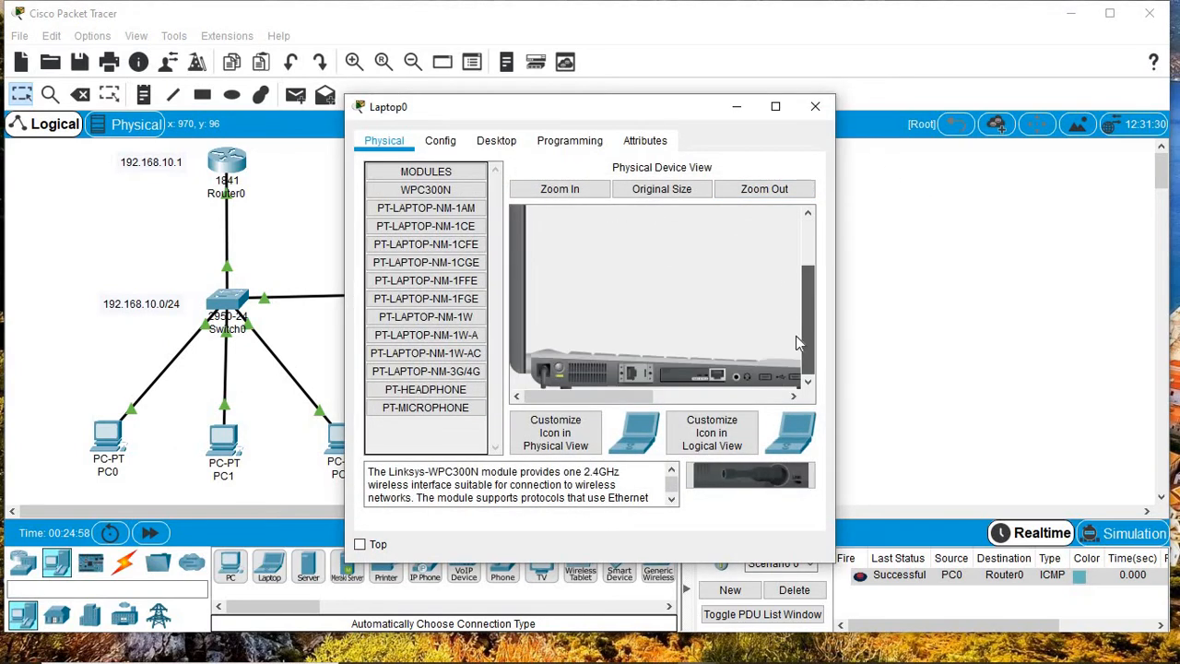
pyautogui.click(780, 106)
pyautogui.click(294, 89)
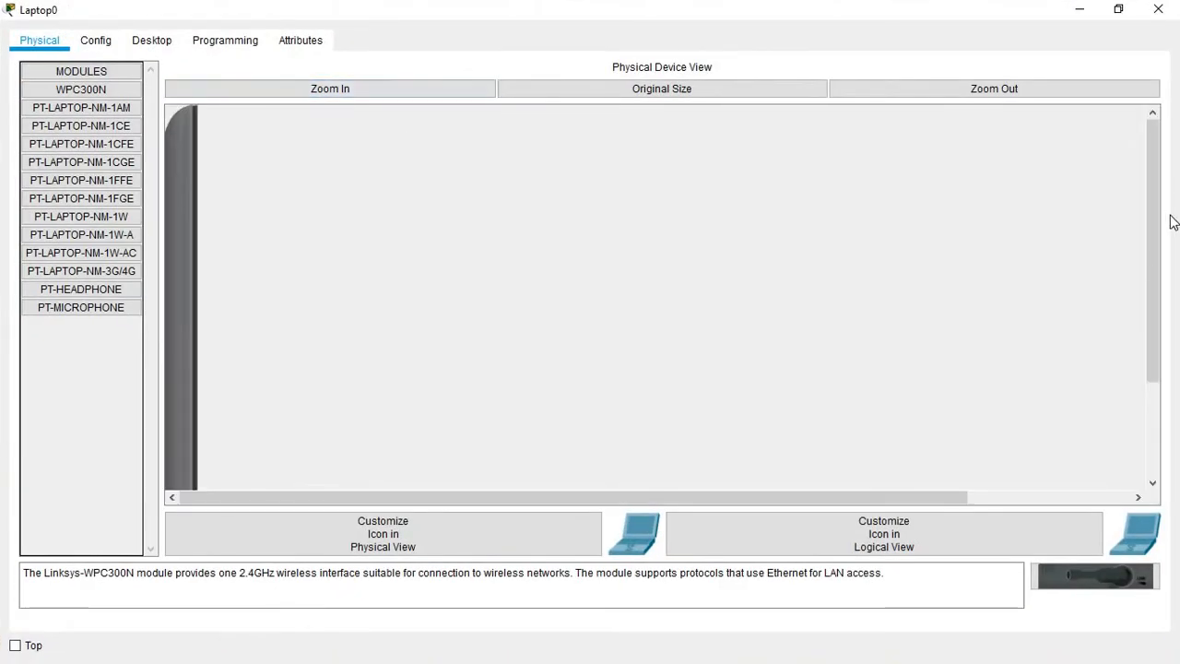
pyautogui.moveTo(1154, 195); pyautogui.dragTo(909, 615)
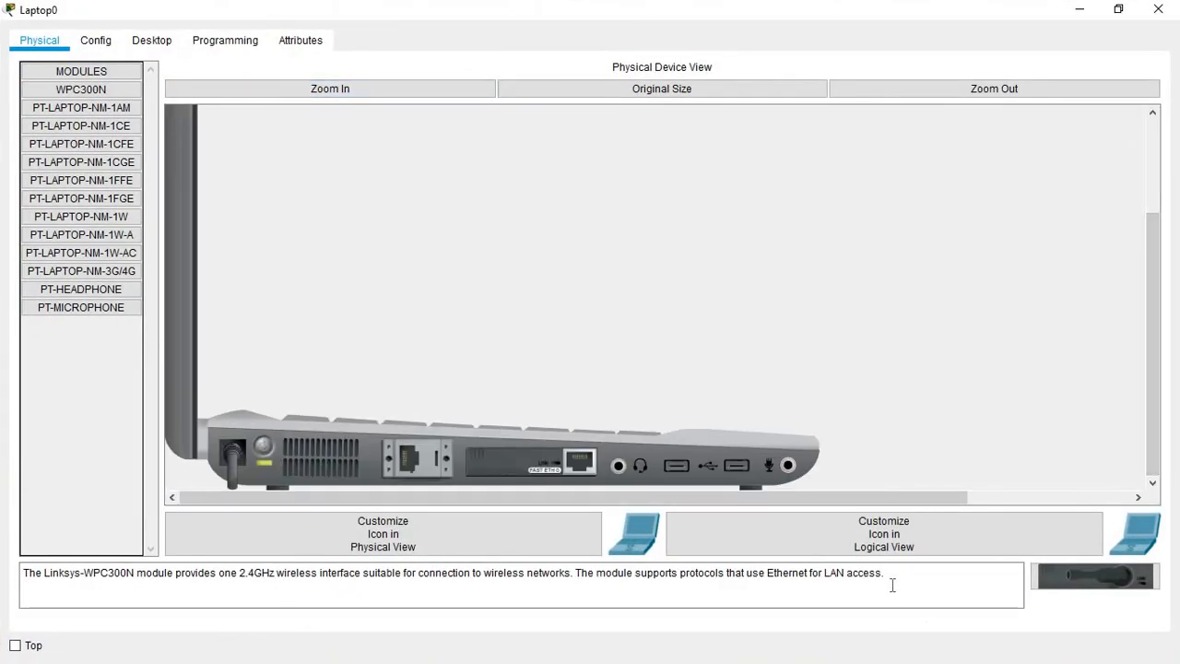
pyautogui.moveTo(886, 575); pyautogui.dragTo(16, 576)
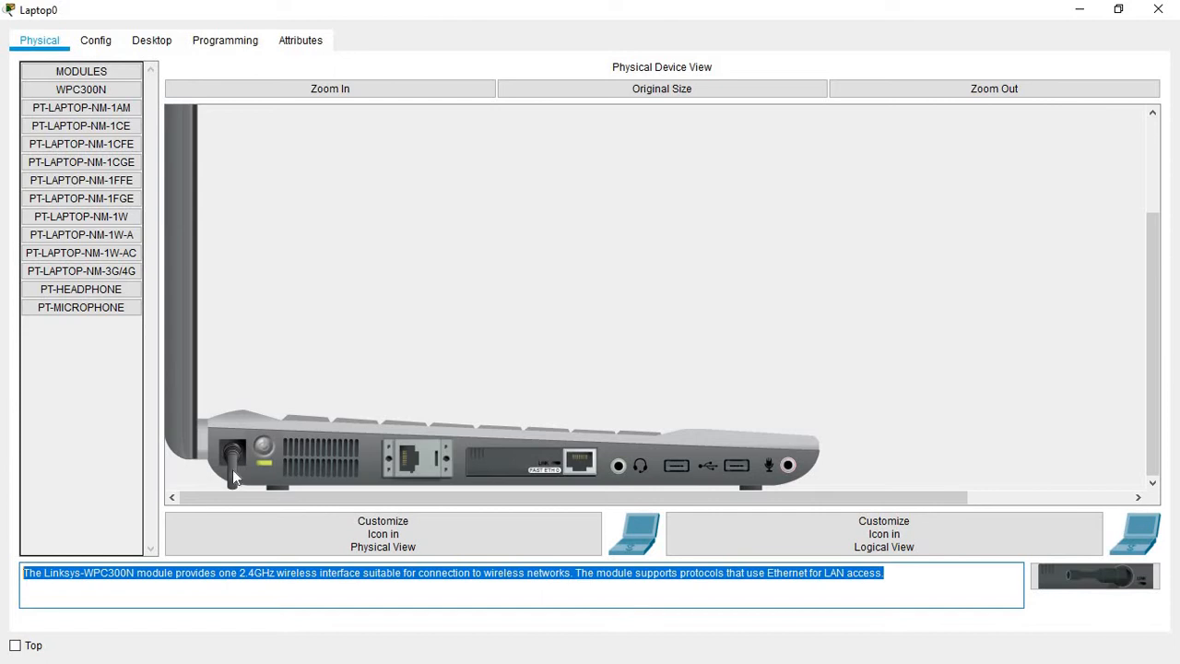
# Step: Power off Laptop0, replace its Ethernet card with the WPC300N module, then power it back on
pyautogui.click(263, 461)
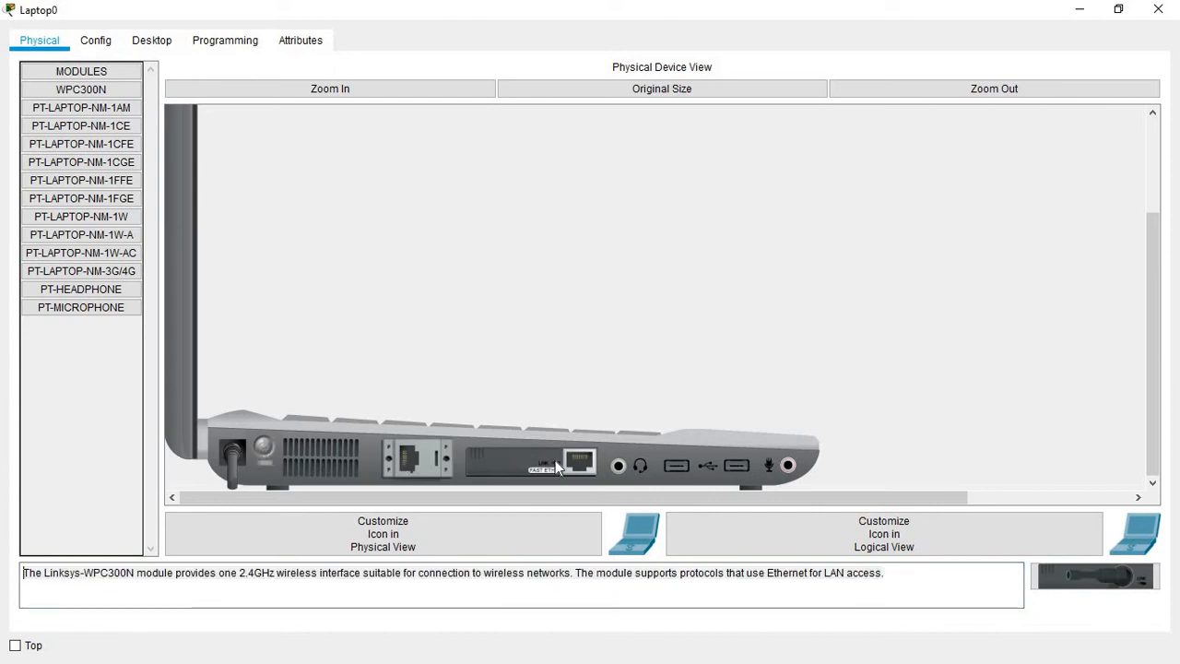
pyautogui.moveTo(531, 461); pyautogui.dragTo(1106, 583)
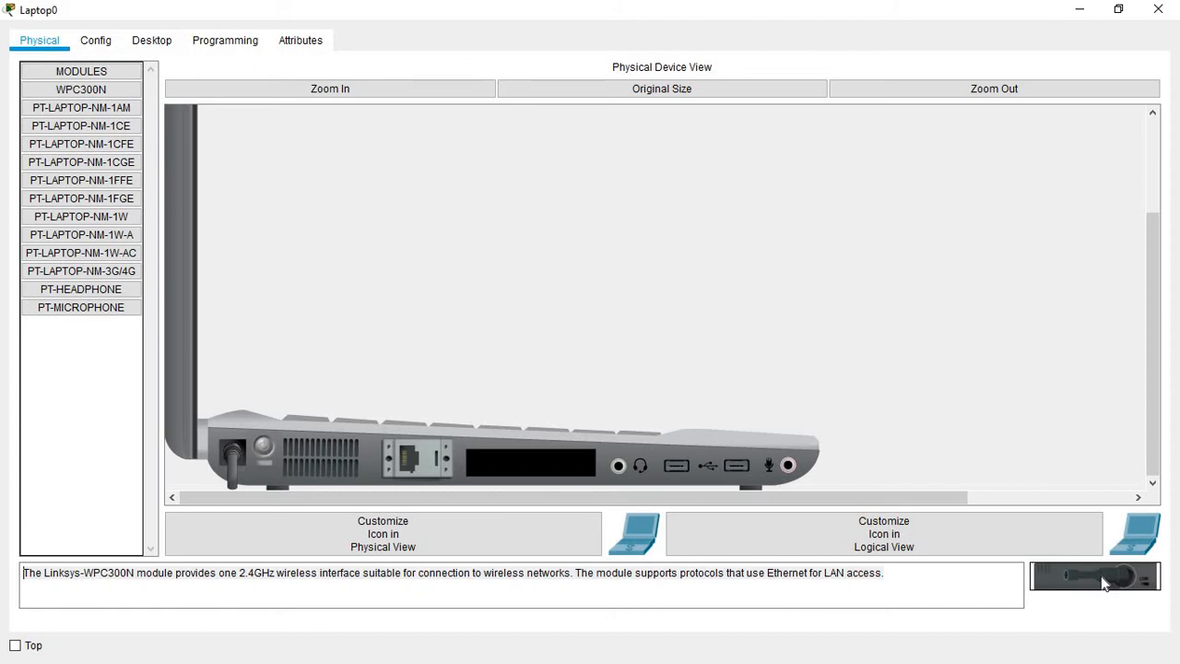
pyautogui.moveTo(1106, 583); pyautogui.dragTo(539, 459)
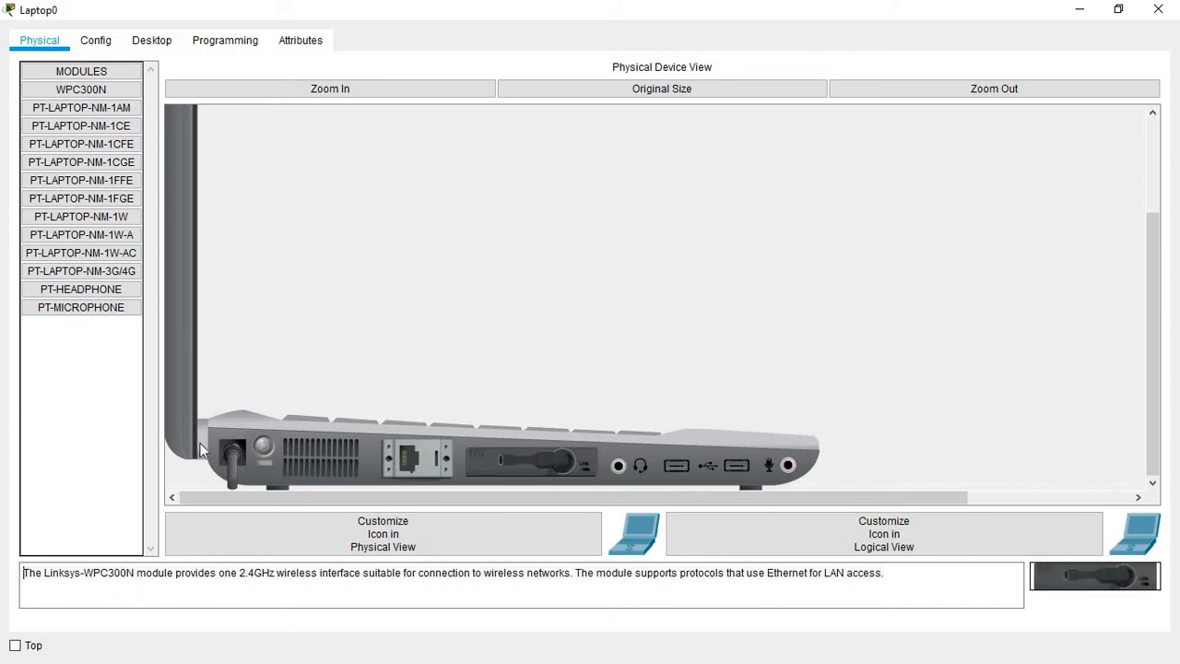
pyautogui.click(262, 448)
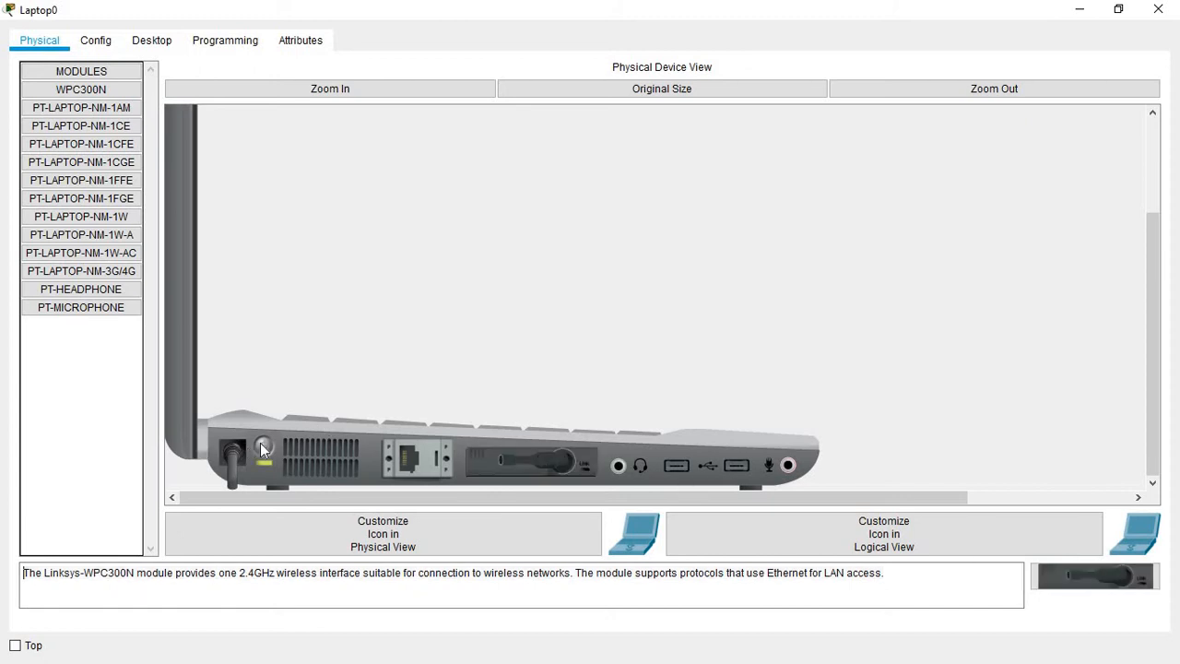
pyautogui.click(1158, 9)
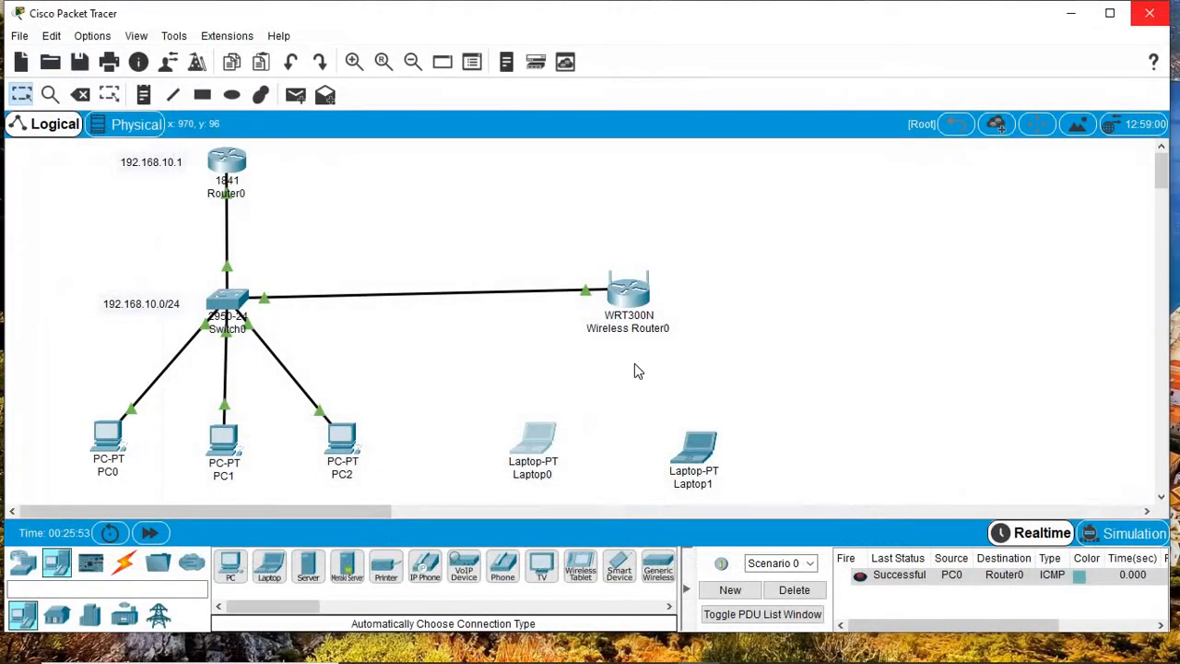
# Step: Swap Laptop1's wired card for the WPC300N wireless module and power the laptop on
pyautogui.click(705, 447)
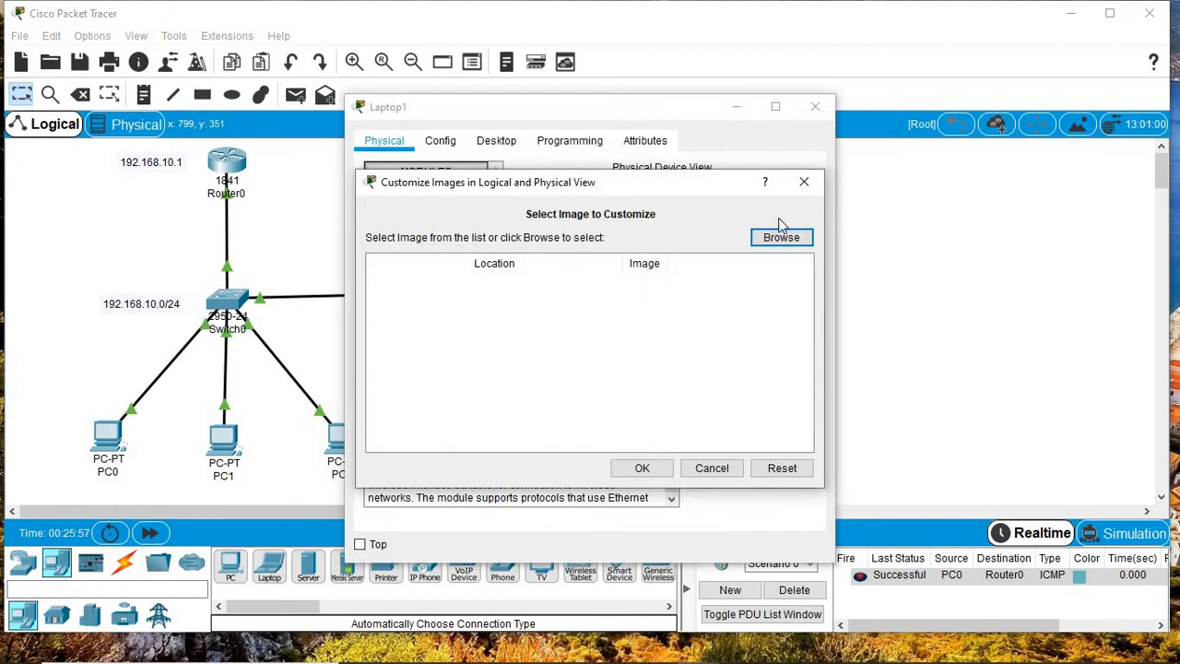
pyautogui.click(804, 182)
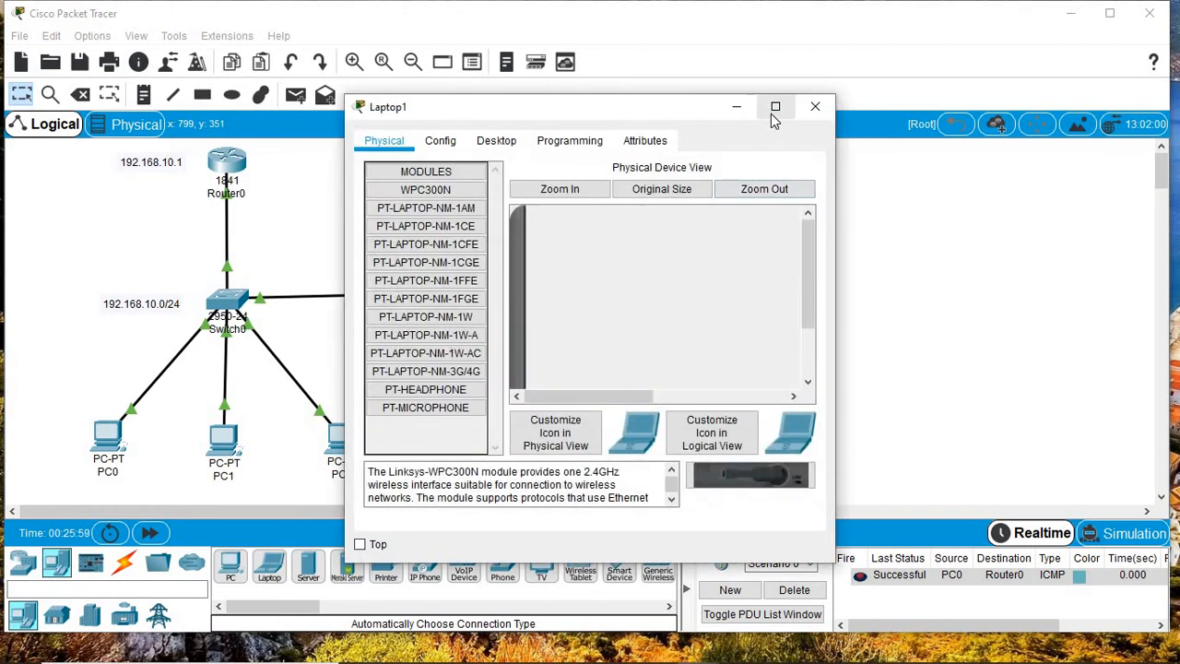
pyautogui.click(775, 109)
pyautogui.click(285, 96)
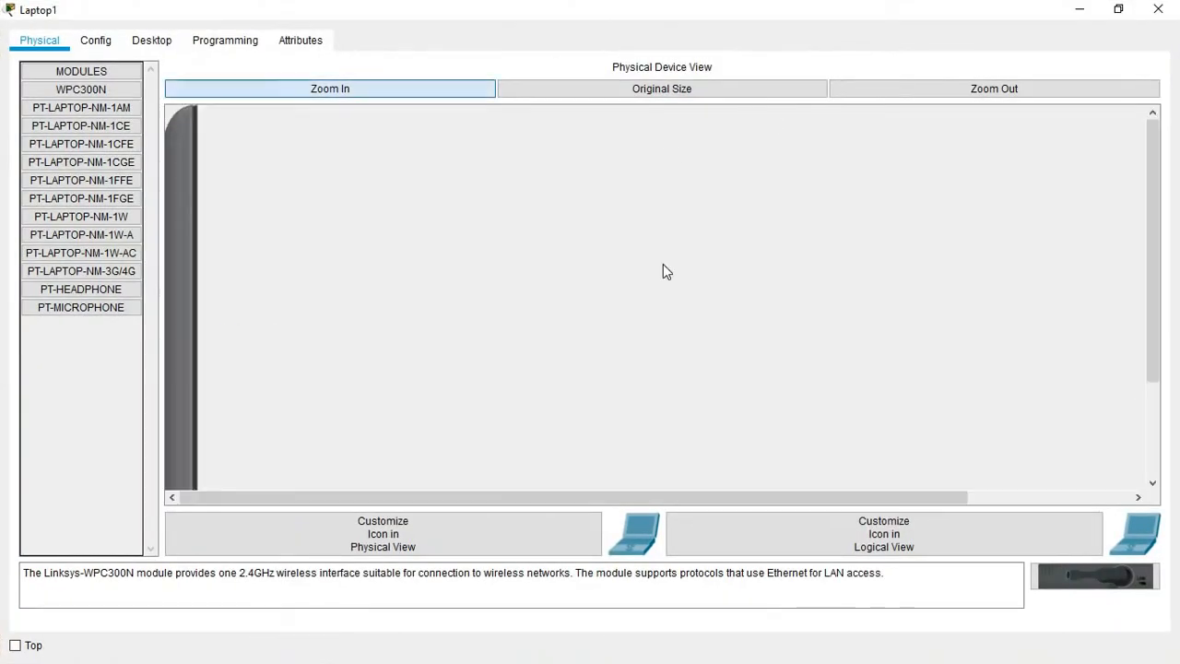
pyautogui.moveTo(1151, 267); pyautogui.dragTo(1152, 359)
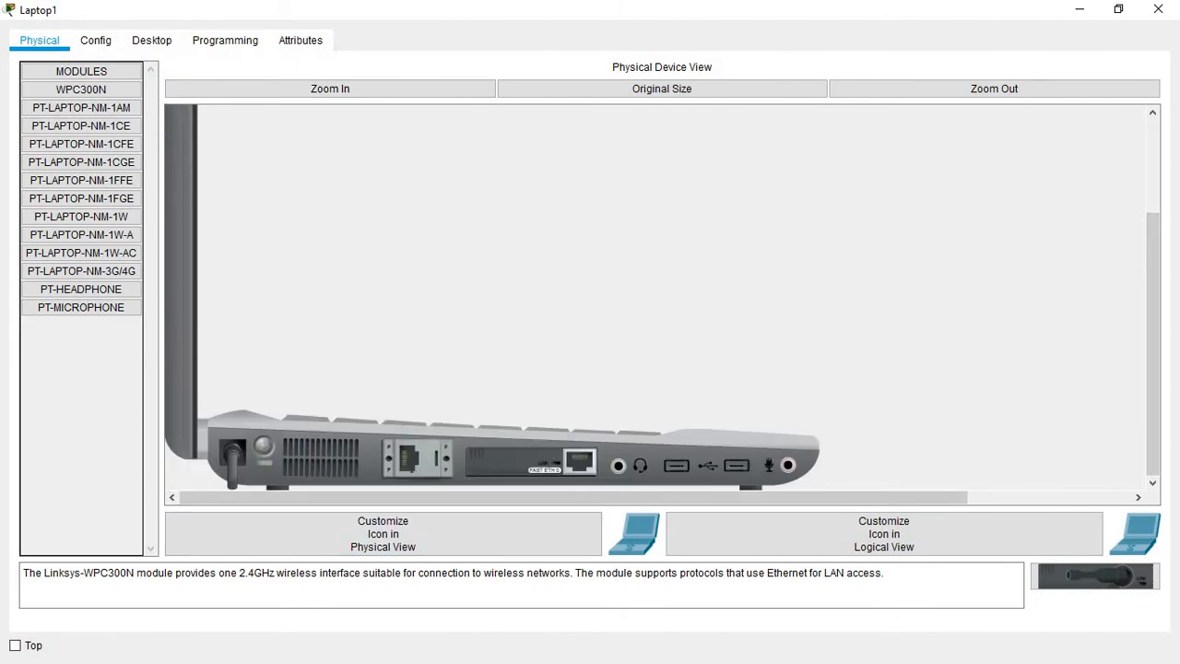
pyautogui.moveTo(544, 463); pyautogui.dragTo(510, 470)
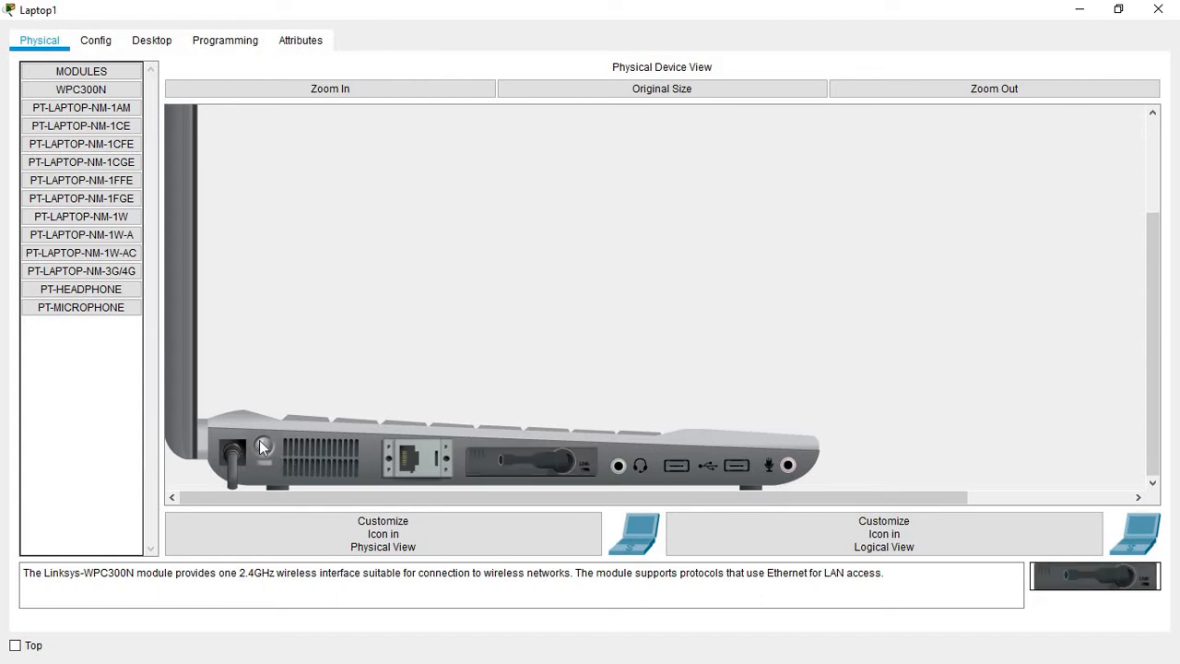
pyautogui.click(262, 447)
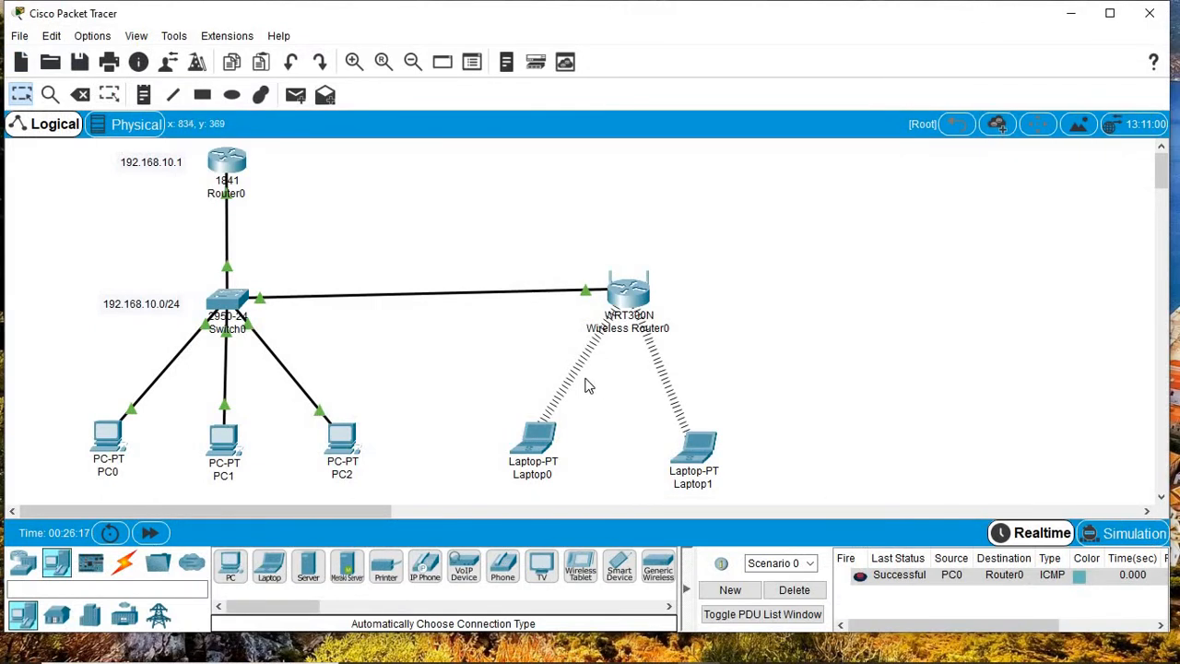
# Step: Open Laptop0's desktop full screen and check its wireless connection monitor
pyautogui.click(535, 433)
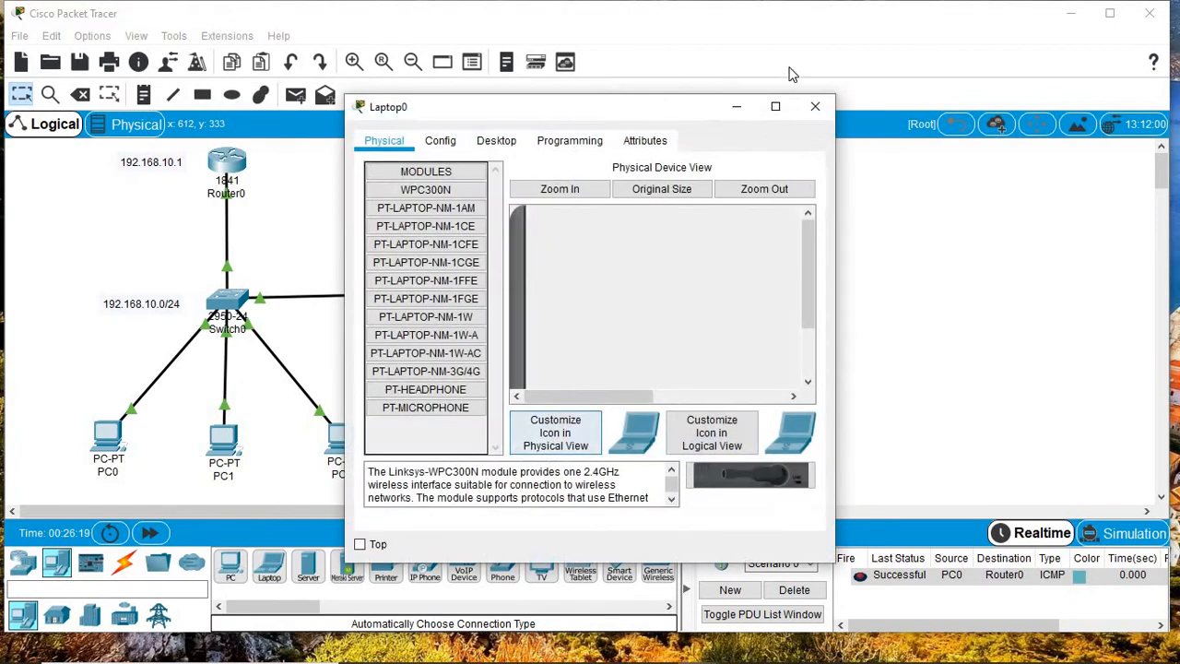
pyautogui.click(775, 109)
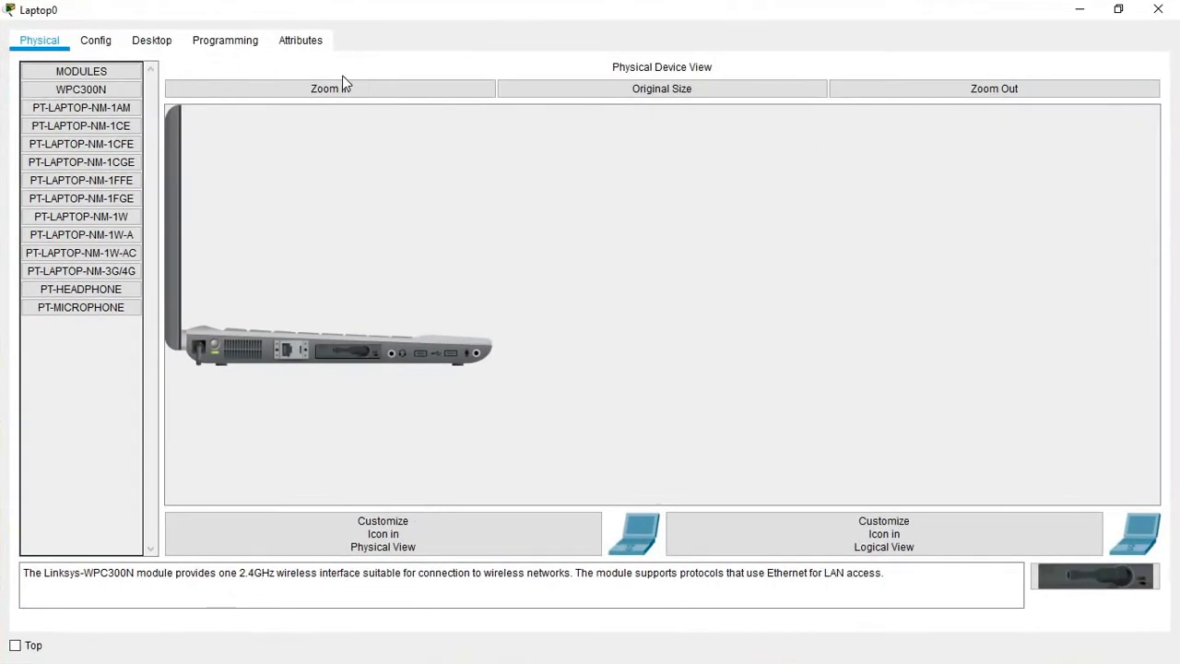
pyautogui.click(145, 38)
pyautogui.click(151, 293)
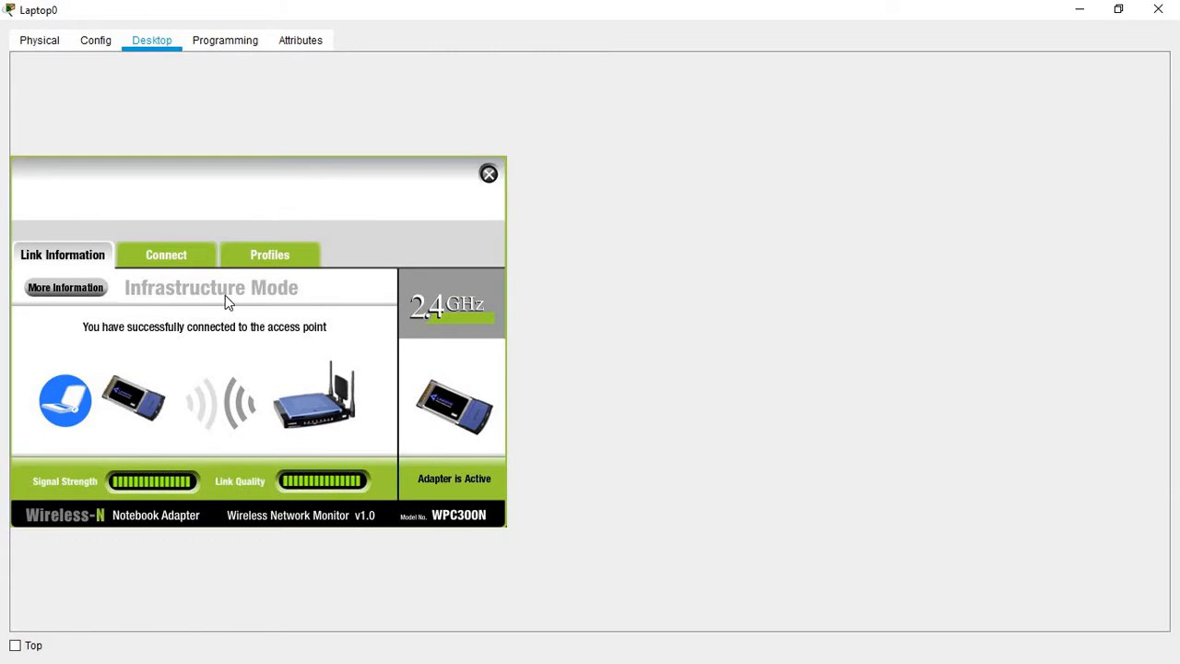
pyautogui.click(489, 175)
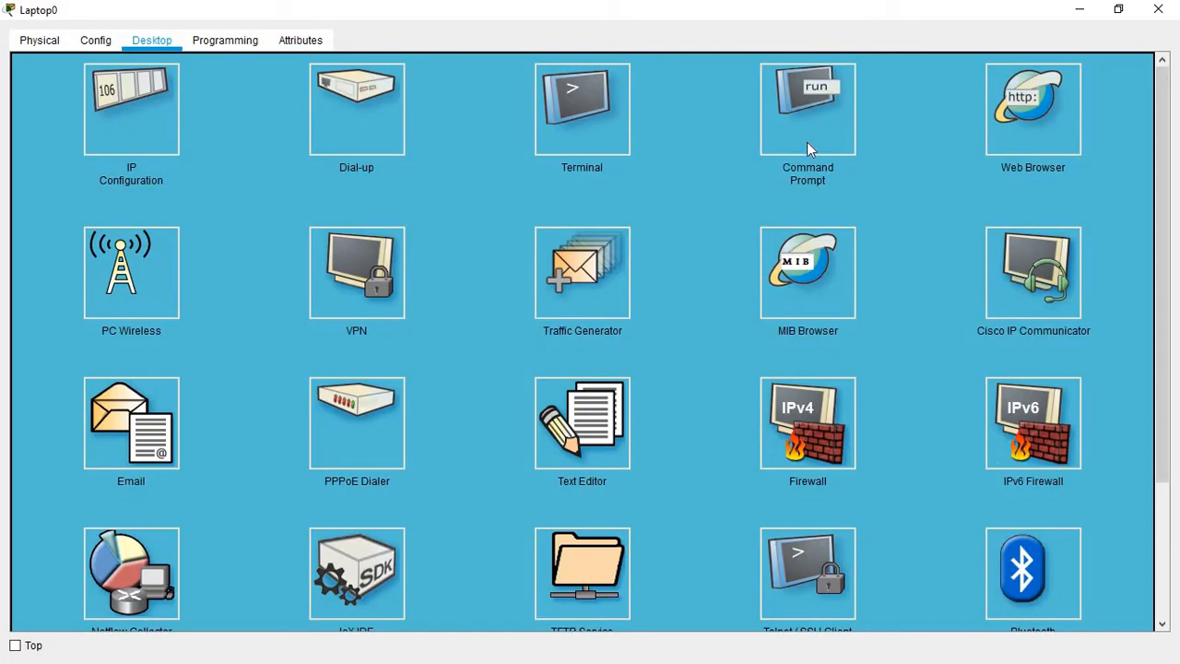
# Step: Browse to 192.168.0.1 in Laptop0's web browser and sign in with the router's admin credentials
pyautogui.click(1051, 116)
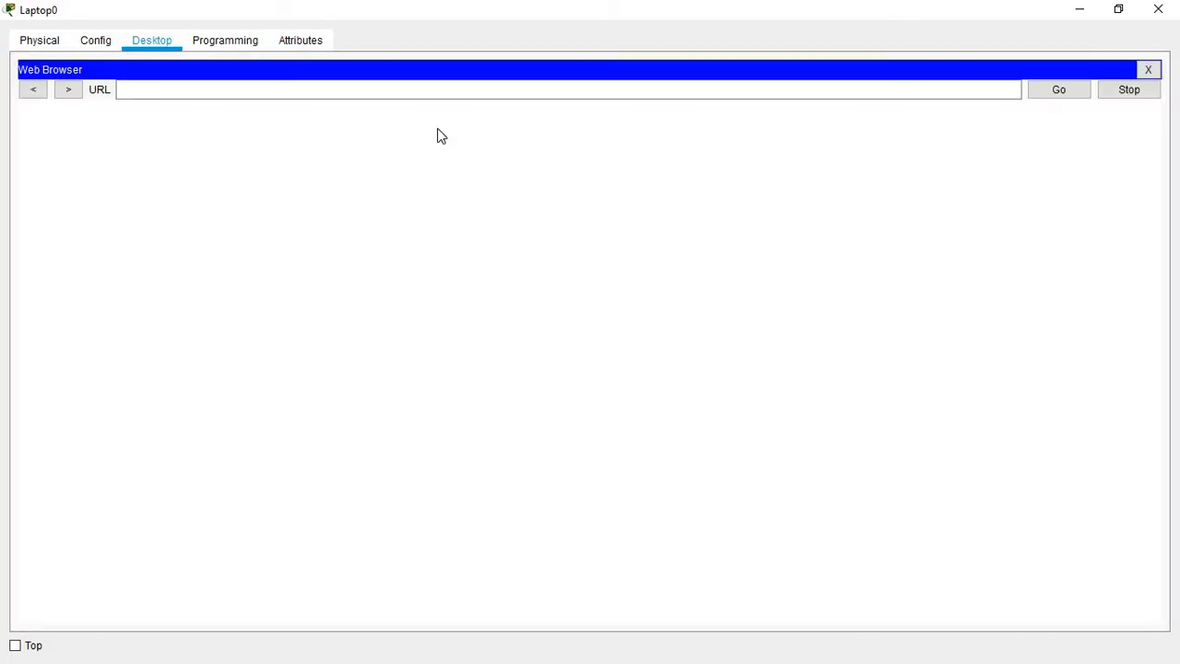
pyautogui.click(424, 87)
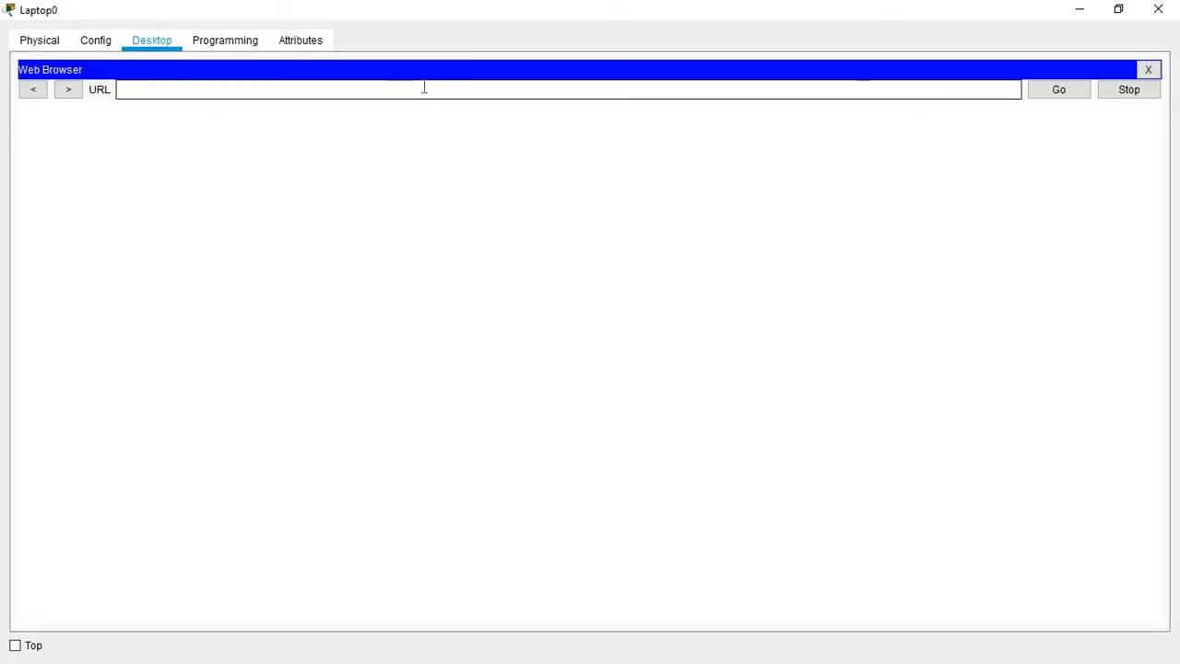
pyautogui.write('192.168.0.1')
pyautogui.press('Return')
pyautogui.write('a')
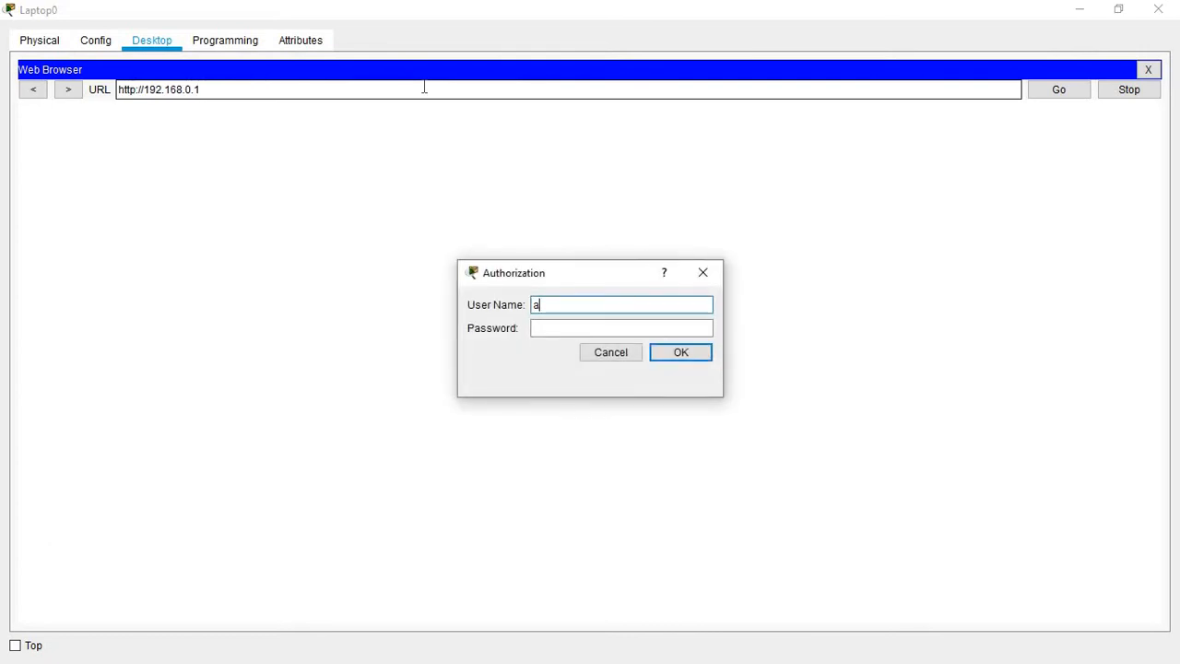
pyautogui.write('dmin')
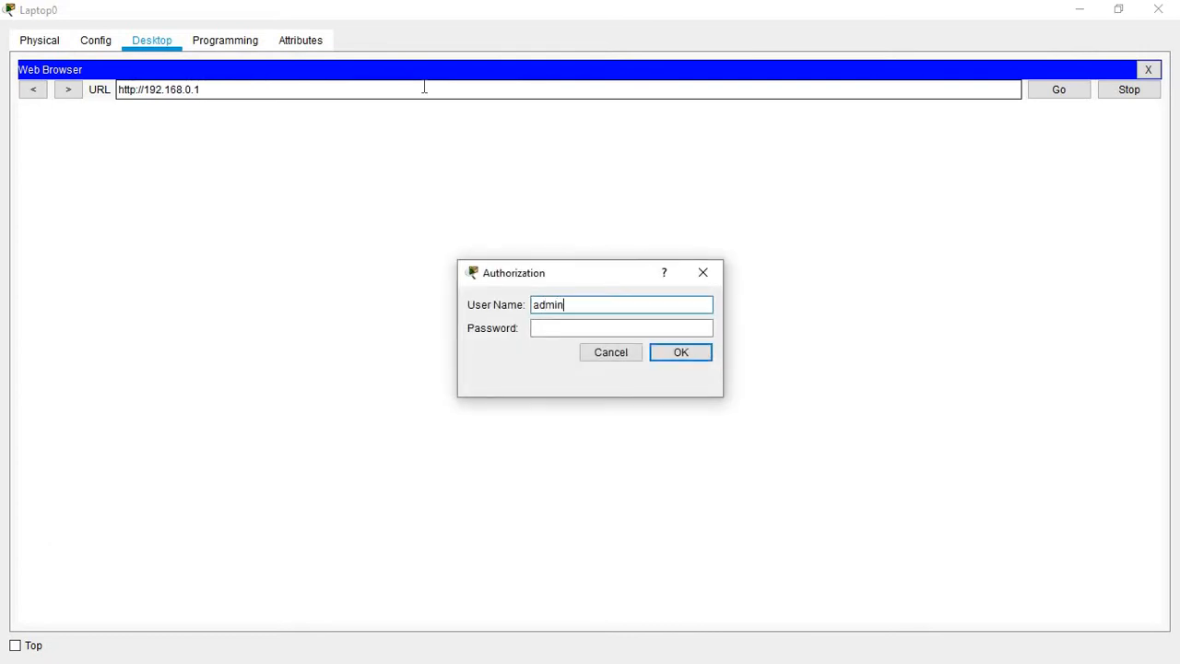
pyautogui.click(546, 330)
pyautogui.write('ad')
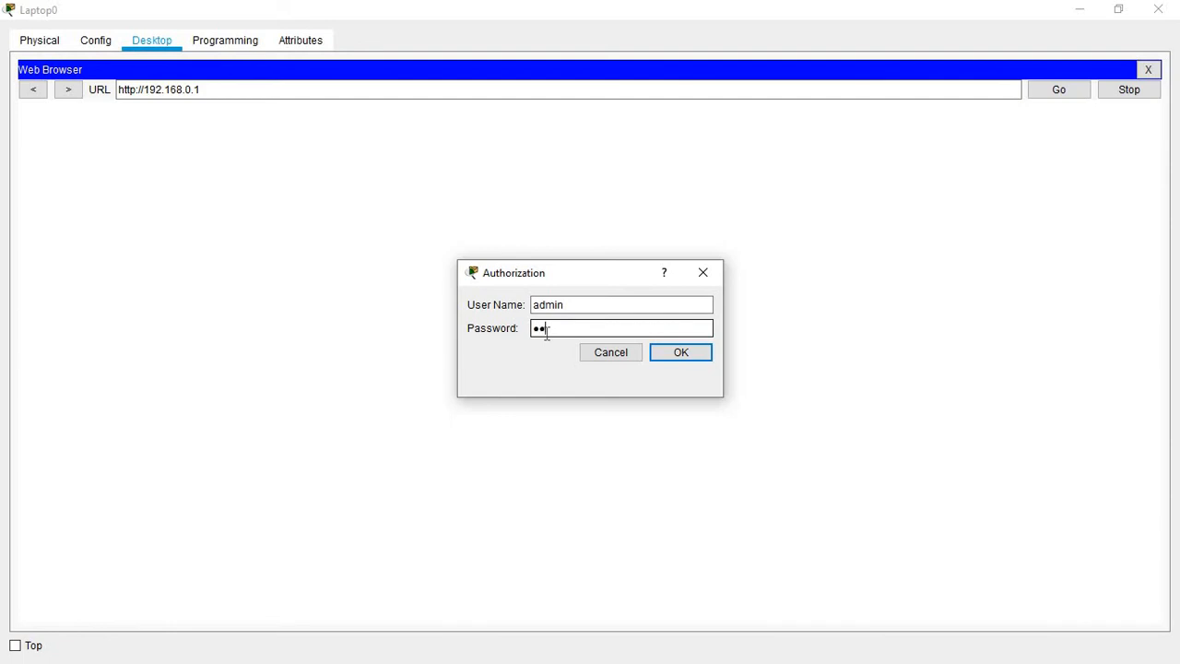
pyautogui.write('min')
pyautogui.press('Return')
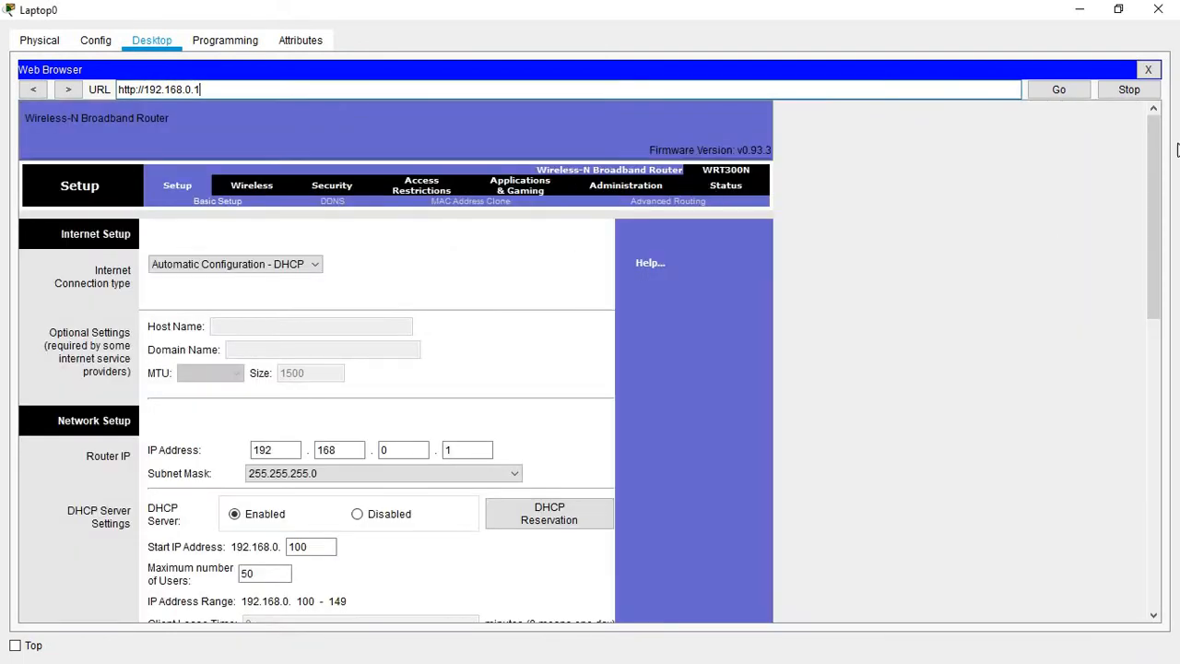
# Step: On the Administration tab, replace the Router Password and enter it again in the confirmation field
pyautogui.moveTo(1153, 129)
pyautogui.mouseDown()
pyautogui.moveTo(1157, 492)
pyautogui.moveTo(1143, 129)
pyautogui.moveTo(1138, 195)
pyautogui.moveTo(1138, 142)
pyautogui.mouseUp()
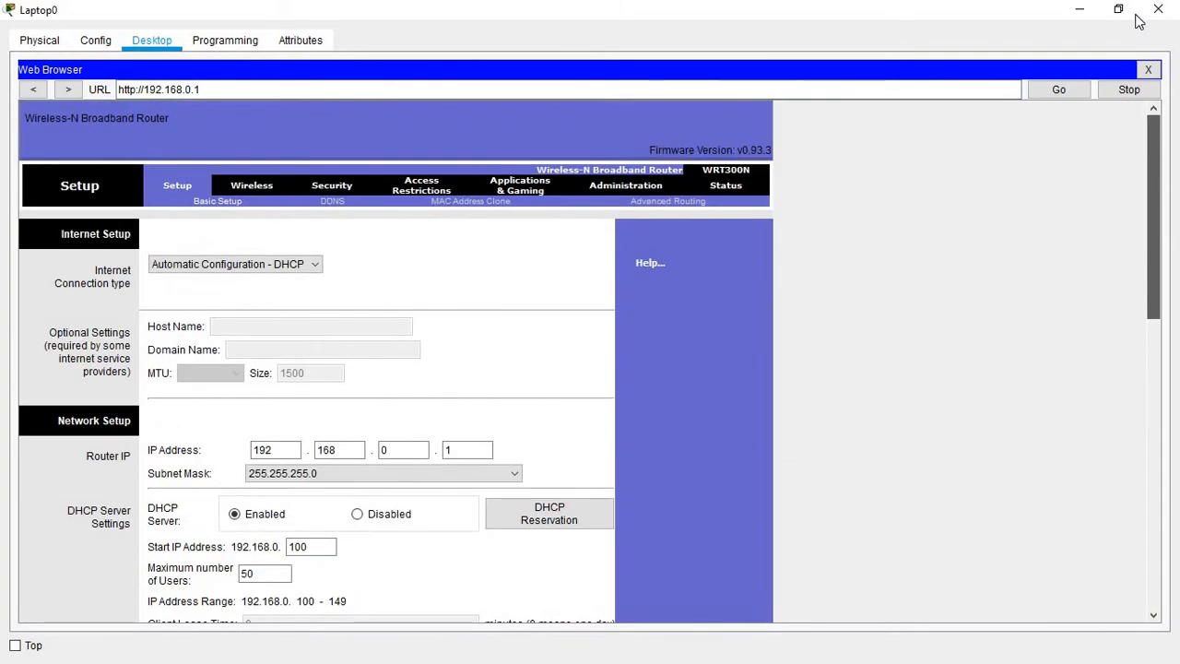
pyautogui.click(625, 187)
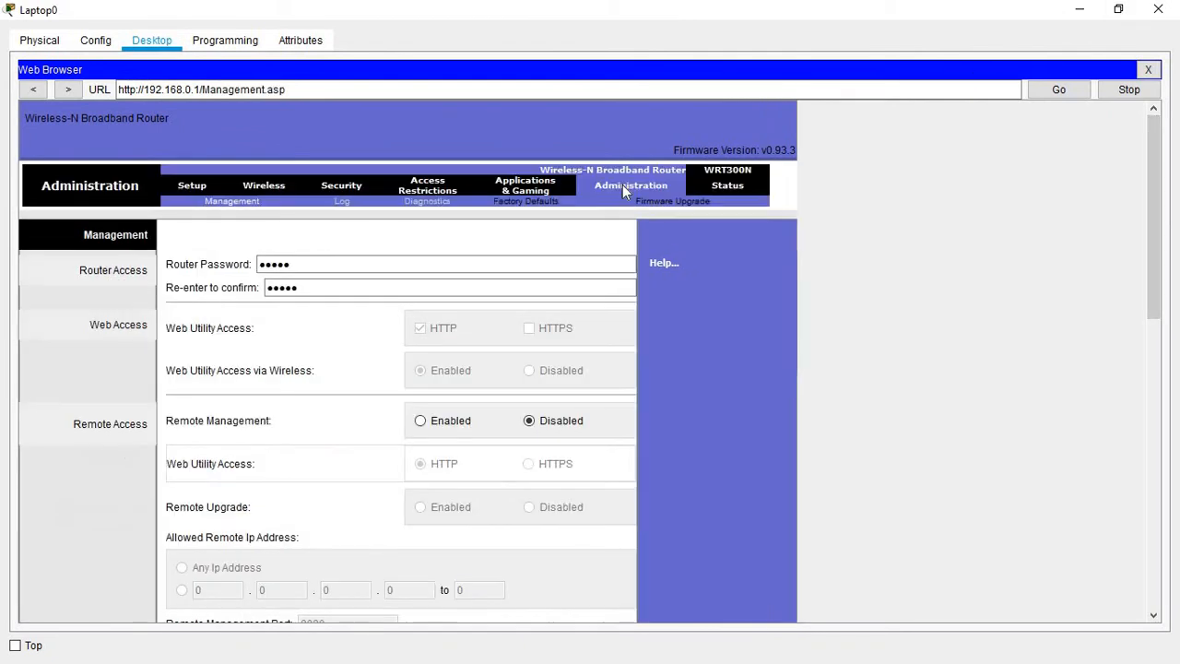
pyautogui.click(313, 265)
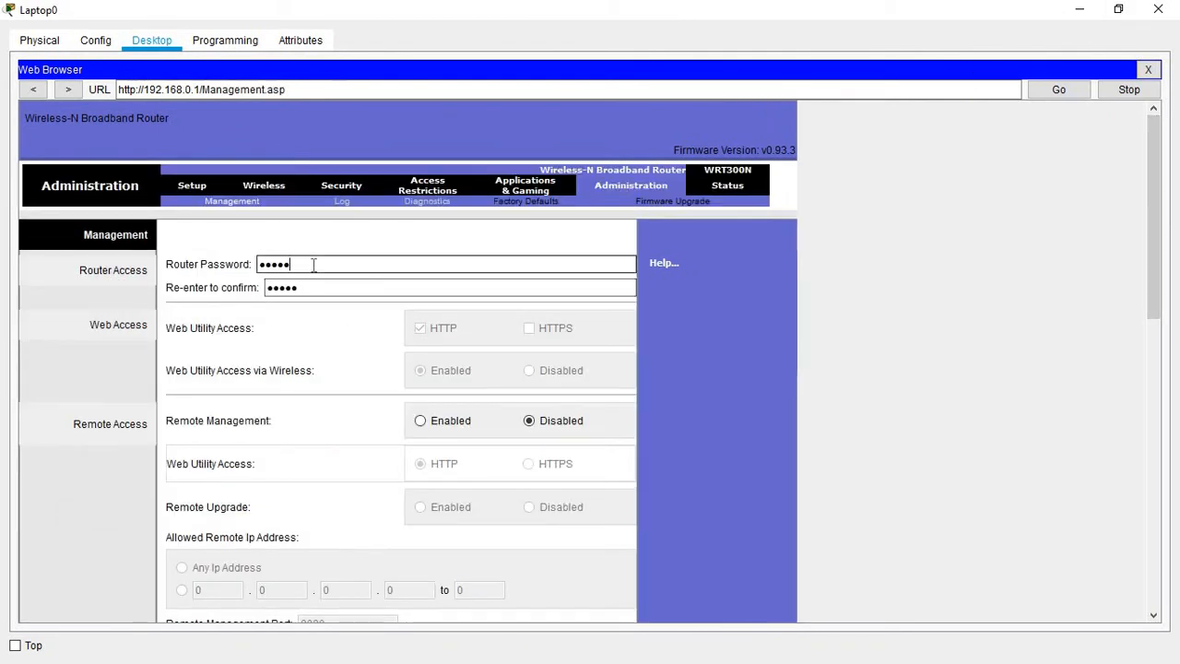
pyautogui.press('BackSpace')
pyautogui.press('BackSpace')
pyautogui.press('BackSpace')
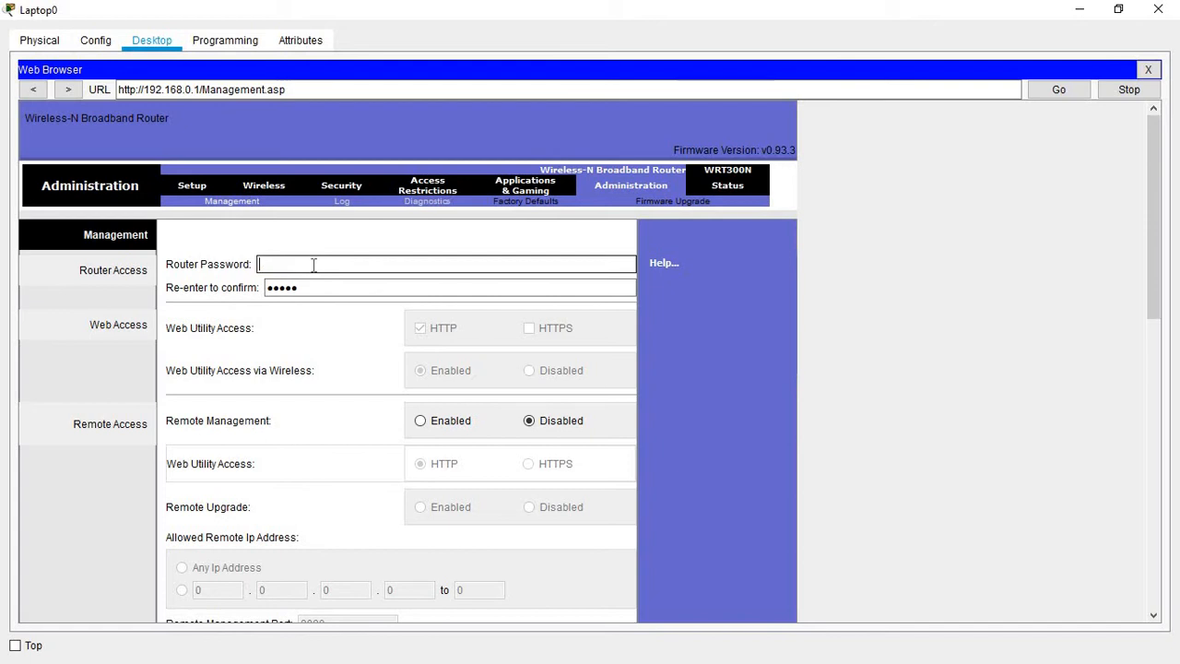
pyautogui.click(302, 290)
pyautogui.click(303, 291)
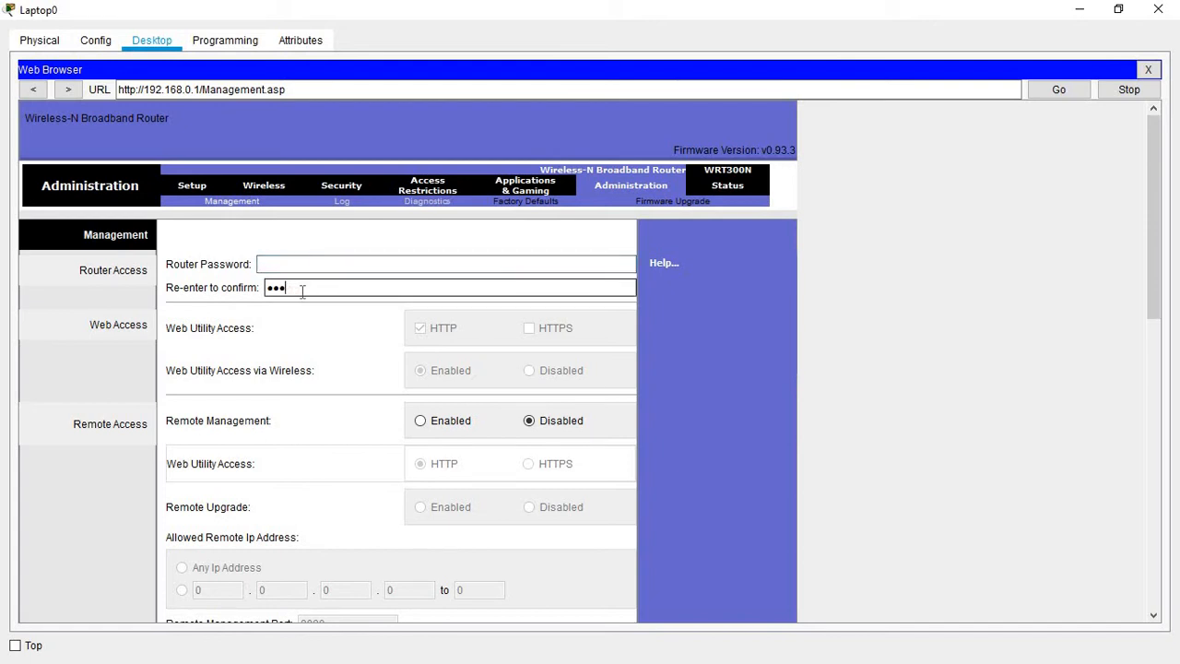
pyautogui.click(279, 267)
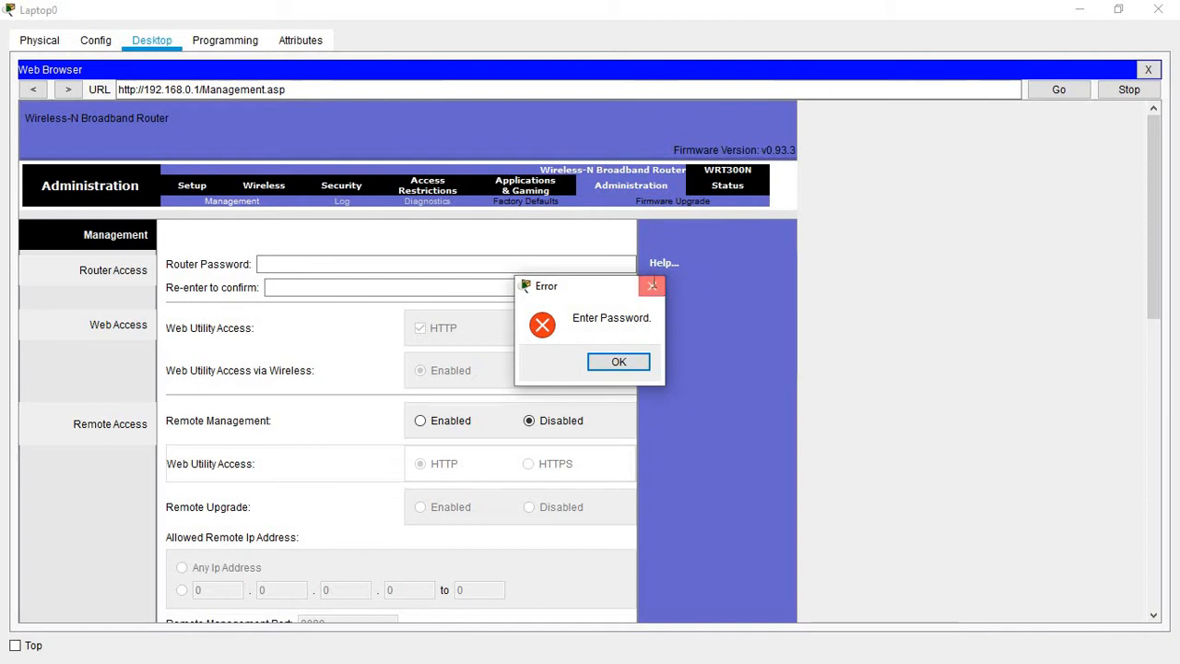
pyautogui.click(652, 286)
pyautogui.write('••')
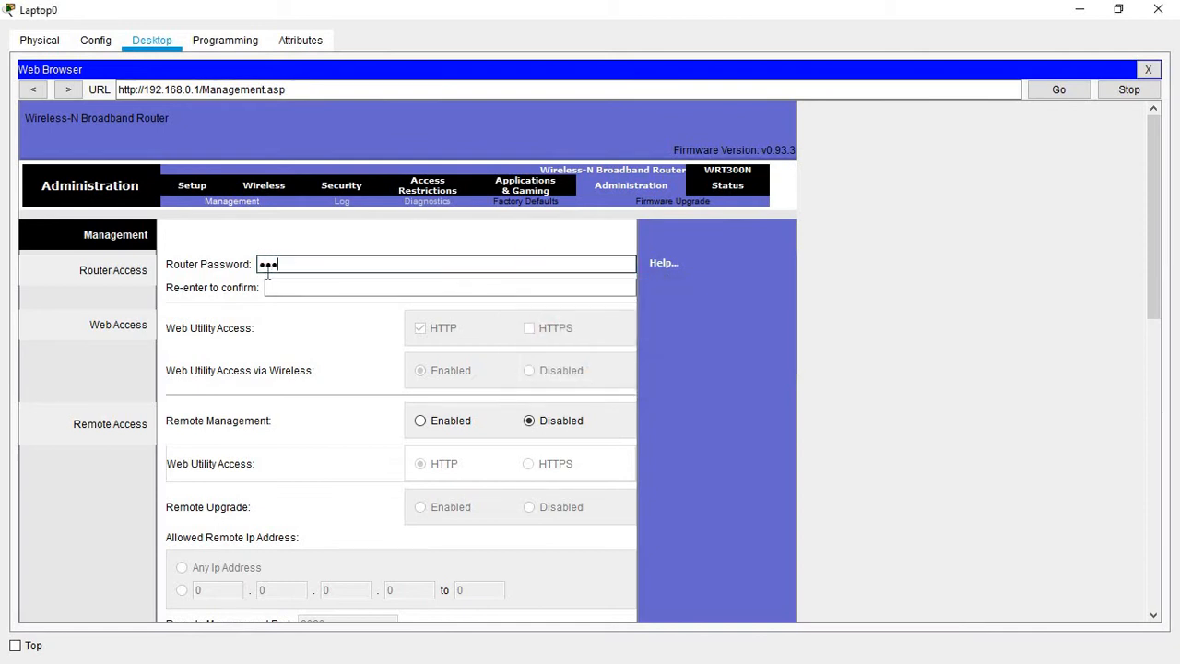
pyautogui.click(274, 286)
pyautogui.write('••••')
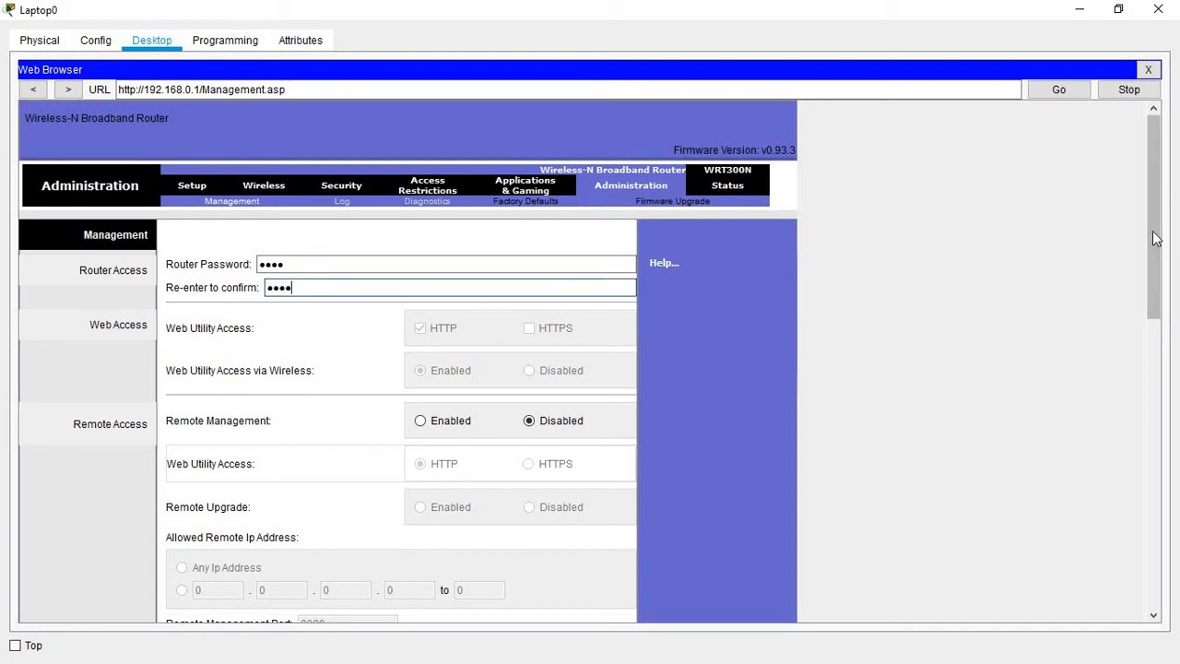
# Step: Save the administration settings, sign in again with the admin credentials, and continue to the management page
pyautogui.moveTo(1152, 237); pyautogui.dragTo(1132, 473)
pyautogui.click(474, 593)
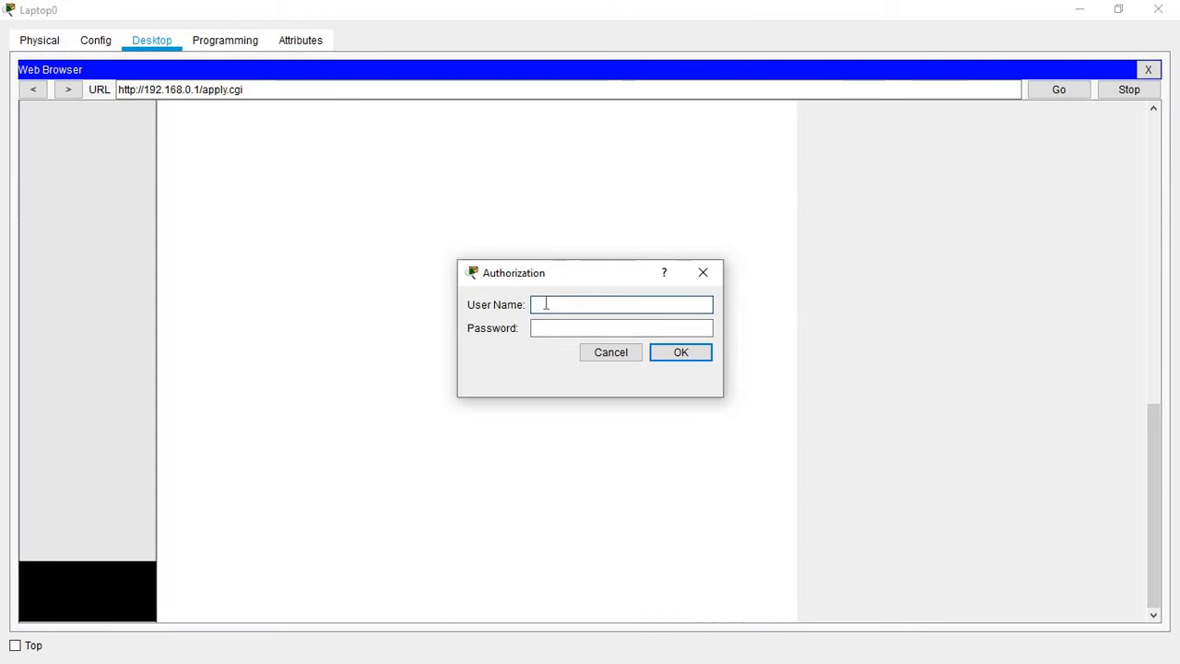
pyautogui.write('admin')
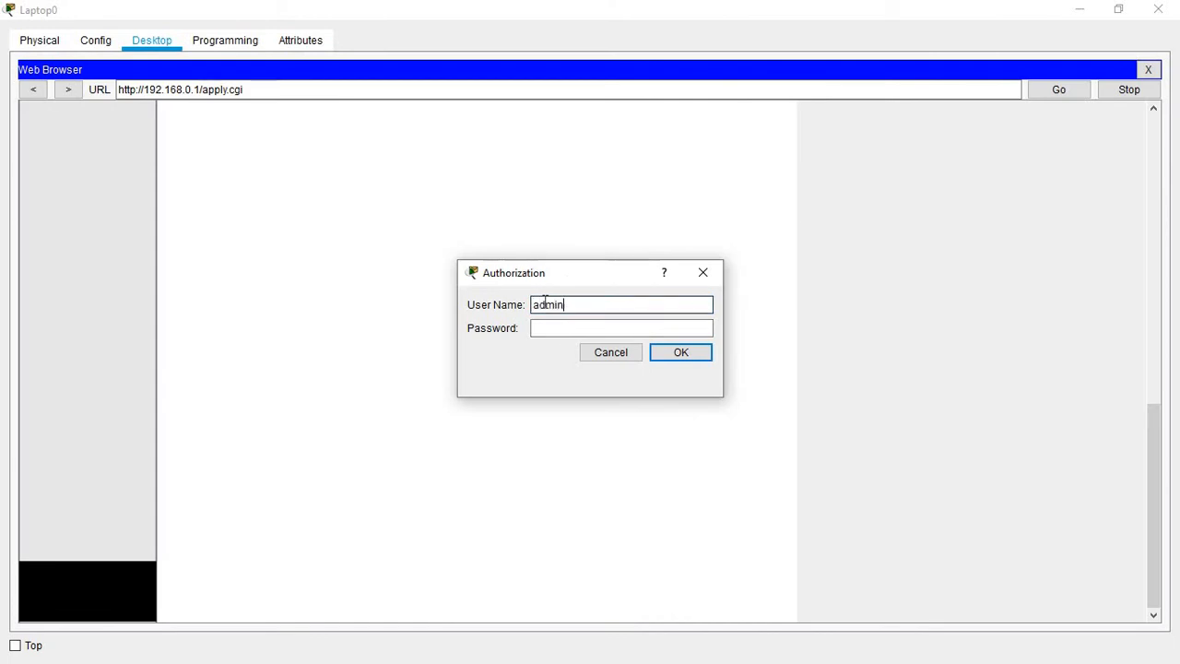
pyautogui.press('Tab')
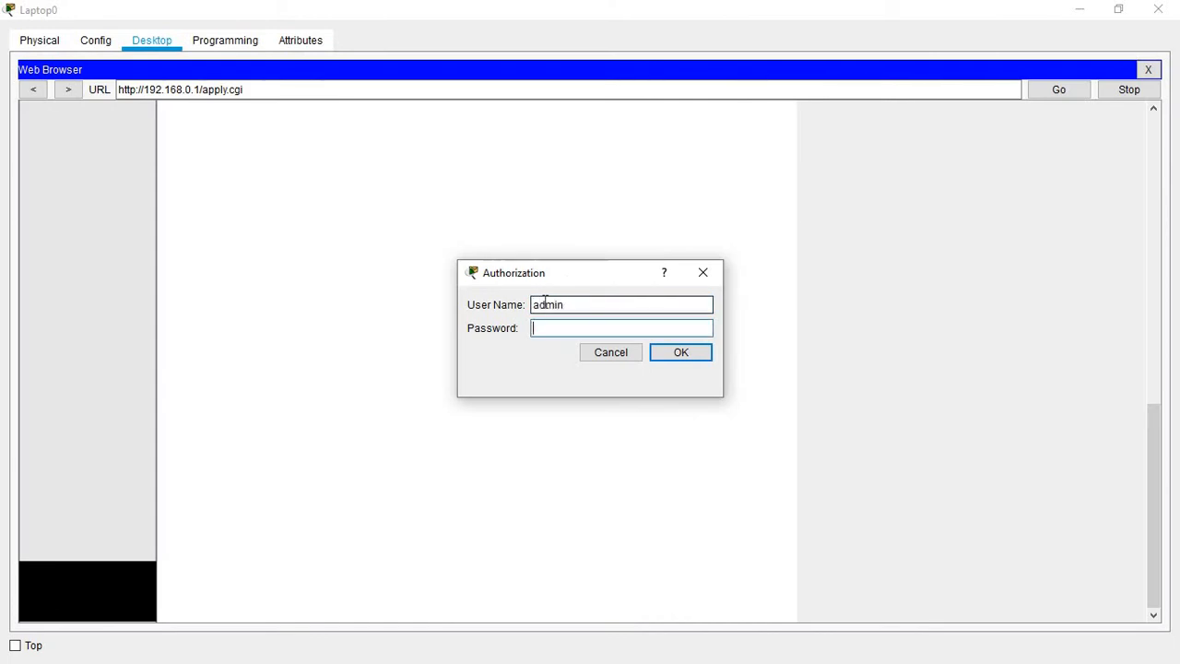
pyautogui.write('admin')
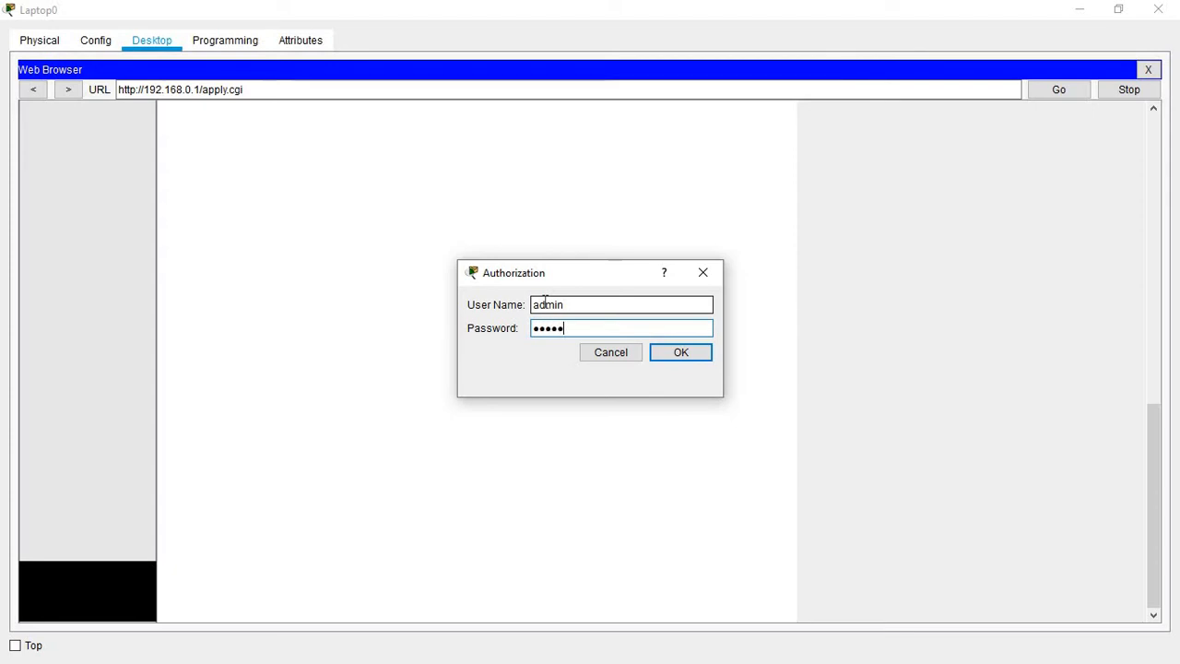
pyautogui.press('Return')
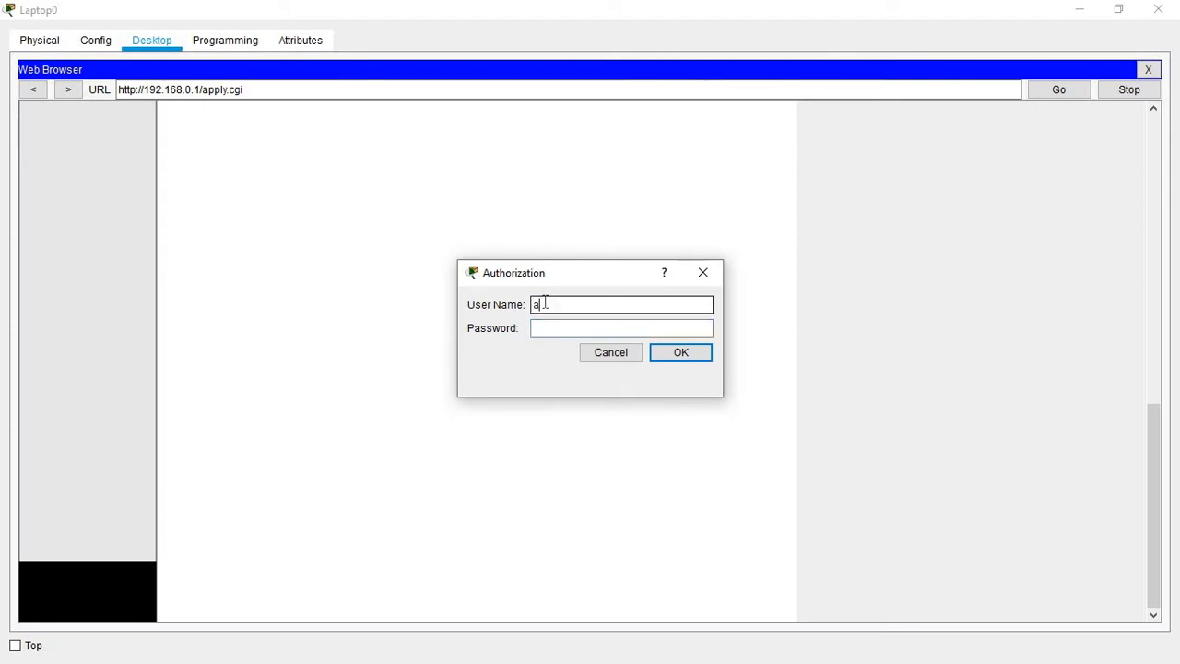
pyautogui.write('admin')
pyautogui.click(551, 325)
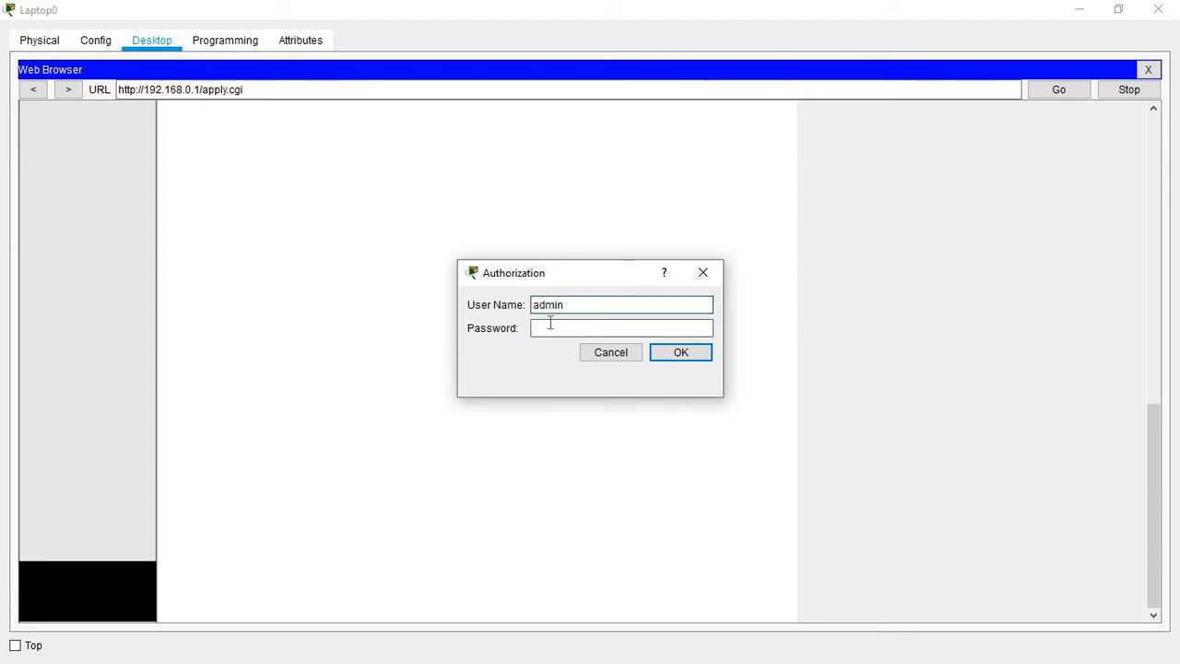
pyautogui.write('admi')
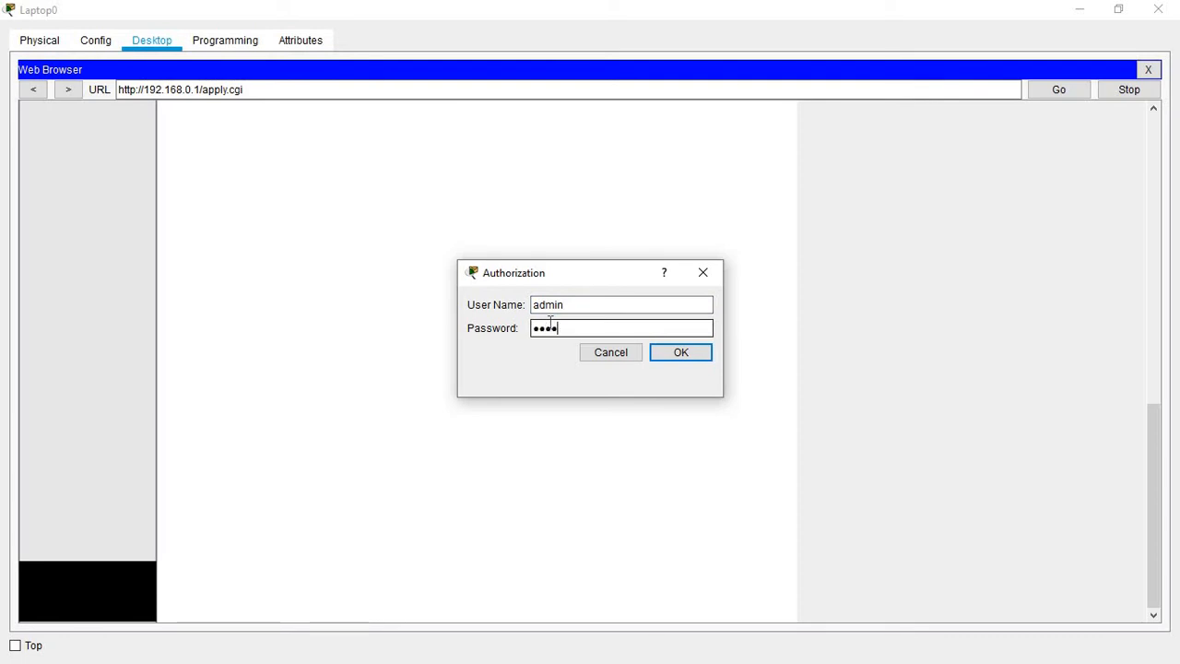
pyautogui.write('n')
pyautogui.press('Return')
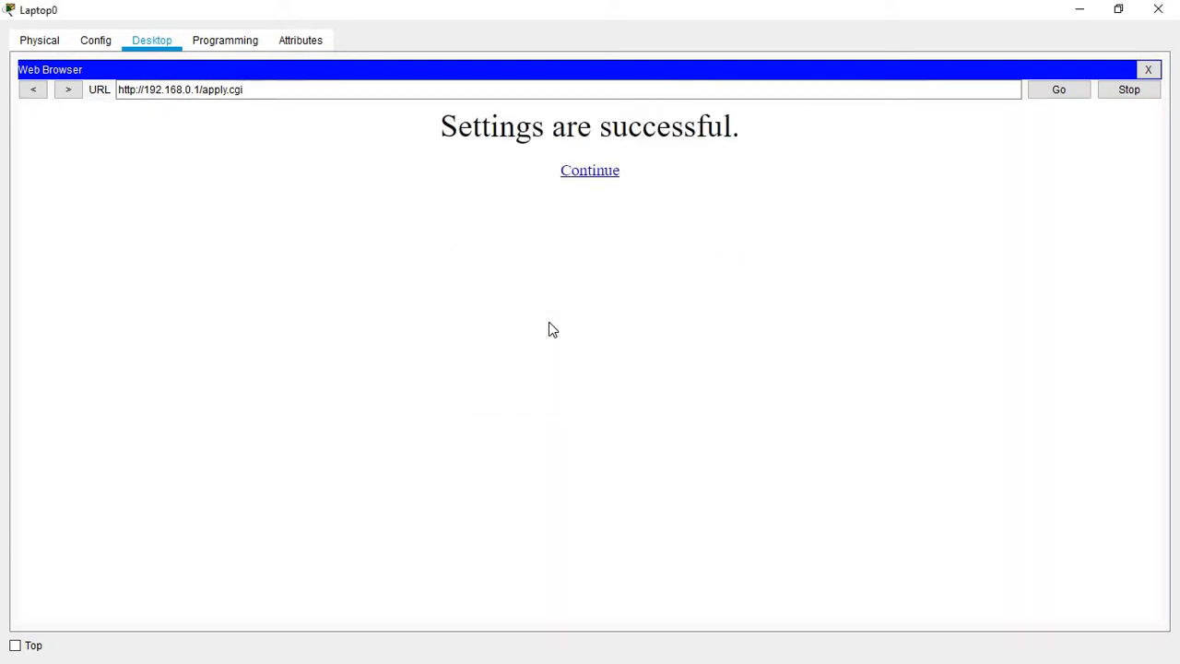
pyautogui.click(586, 172)
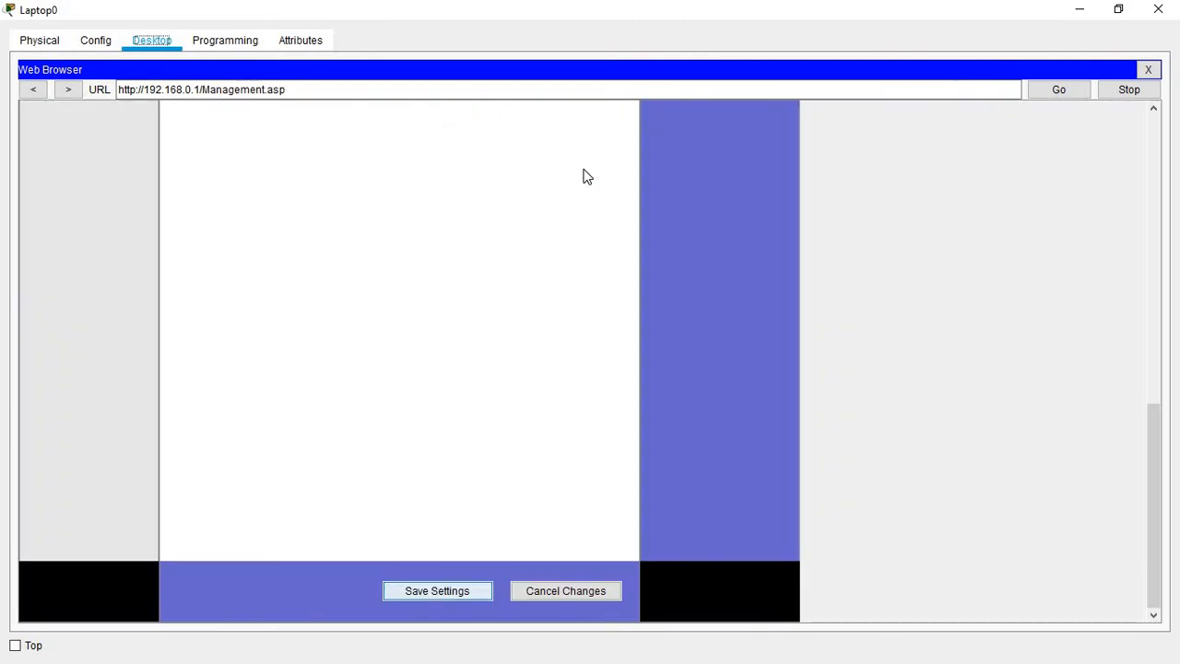
pyautogui.moveTo(1164, 493); pyautogui.dragTo(1125, 164)
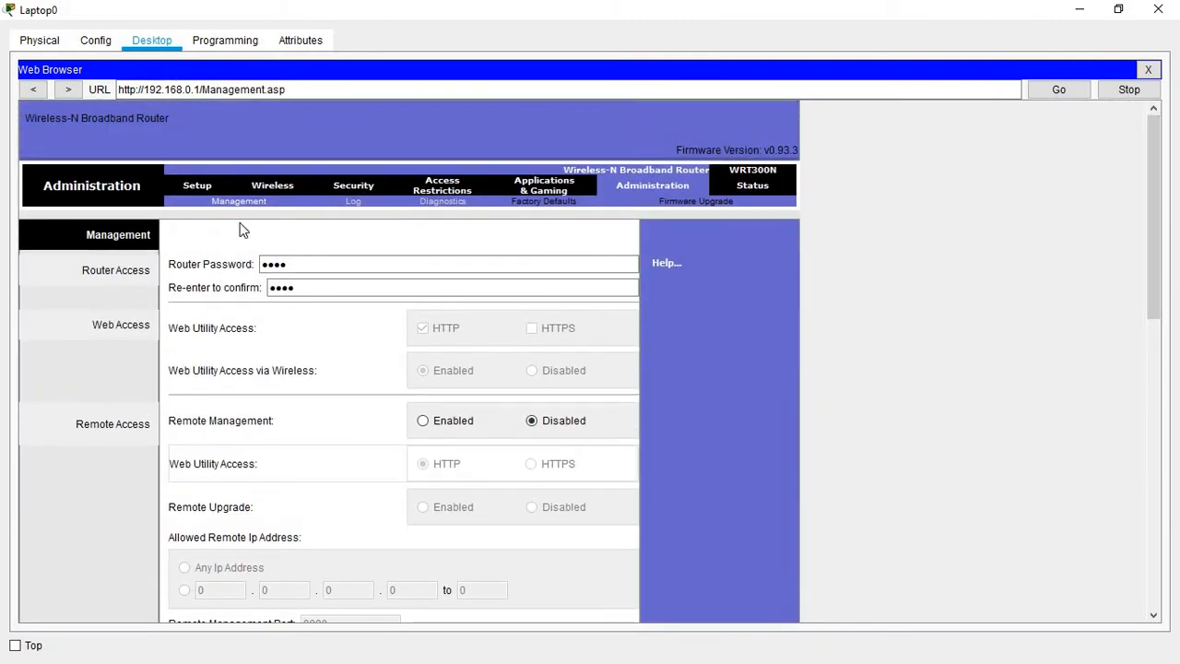
# Step: Open the Setup tab of the router's web interface to show Basic Setup
pyautogui.click(199, 190)
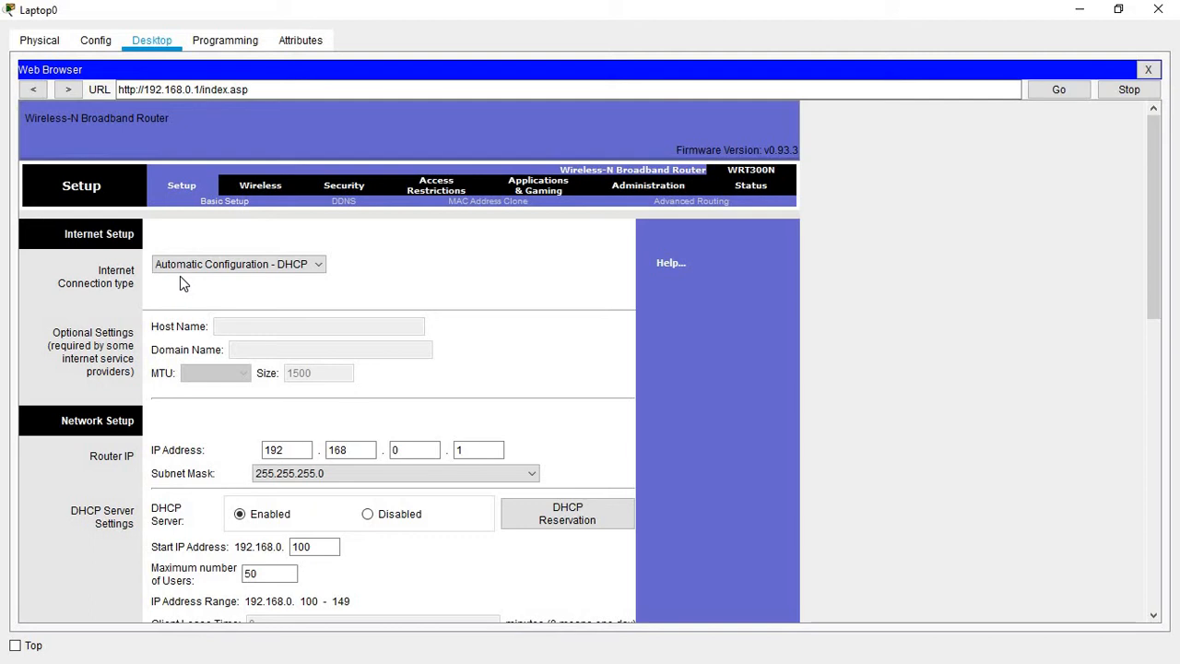
# Step: Switch the router's internet connection to Static IP with address 192.168.10.10
pyautogui.click(318, 264)
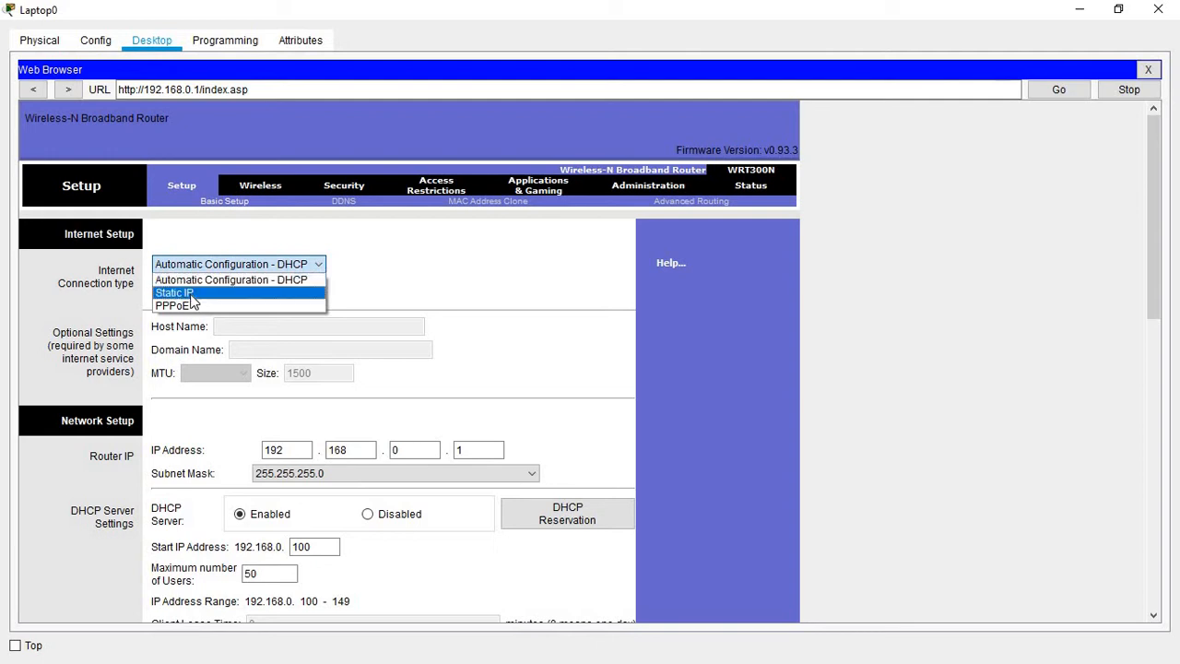
pyautogui.click(185, 293)
pyautogui.click(274, 325)
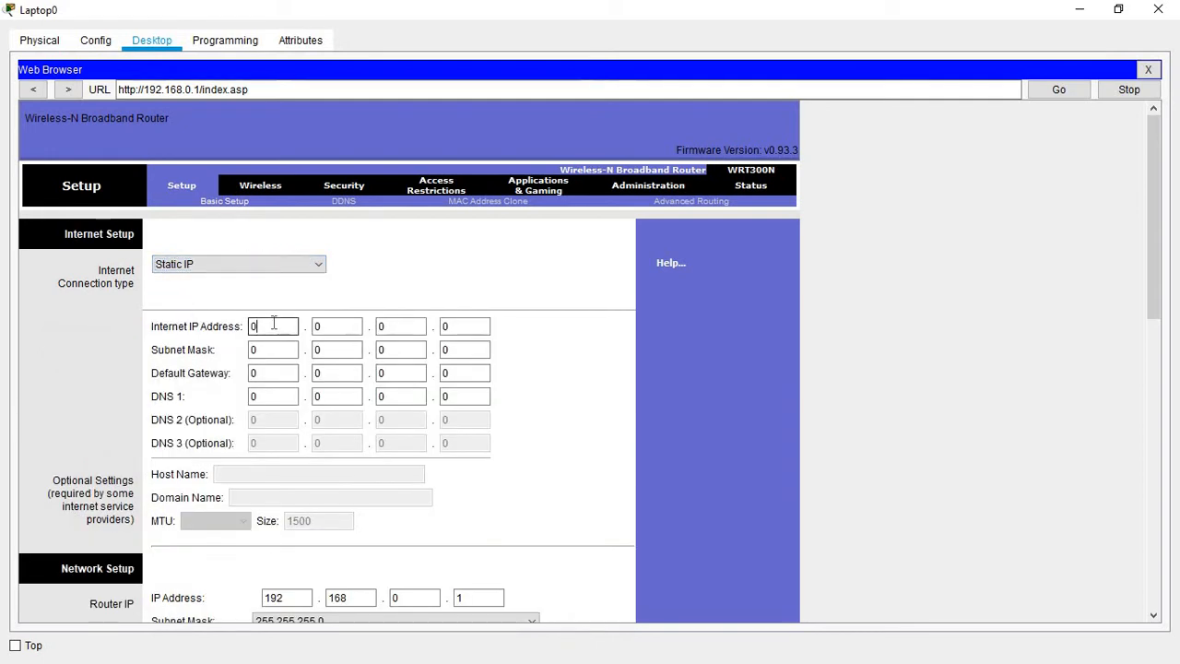
pyautogui.write('192')
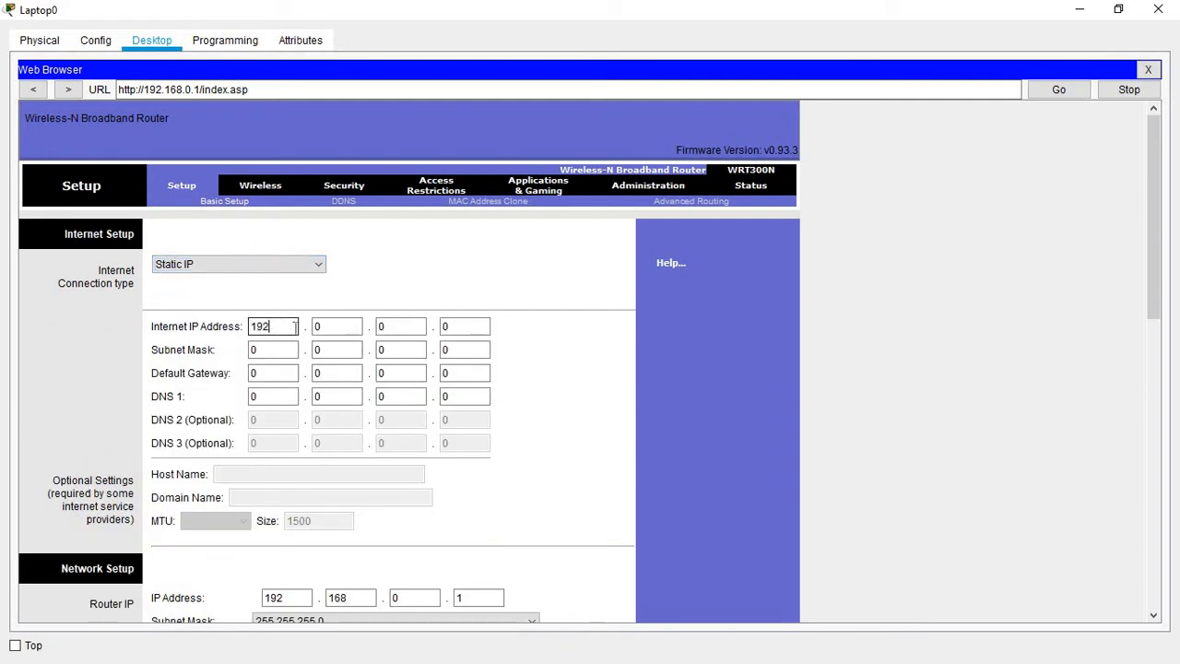
pyautogui.click(328, 327)
pyautogui.press('BackSpace')
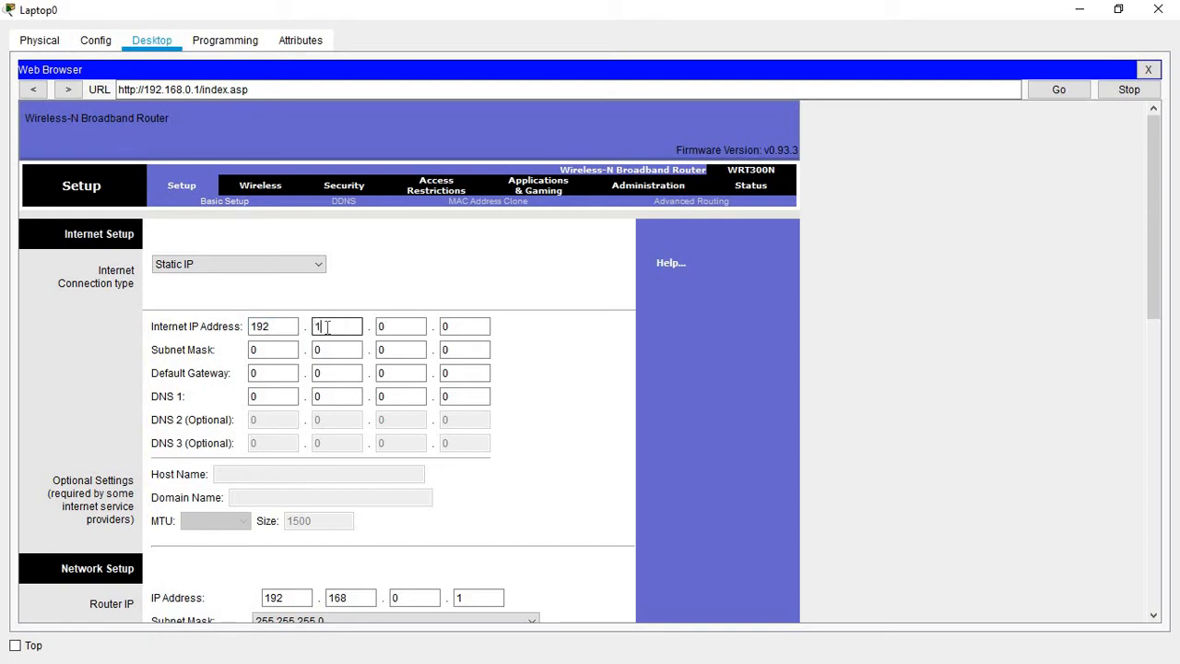
pyautogui.click(400, 325)
pyautogui.click(457, 328)
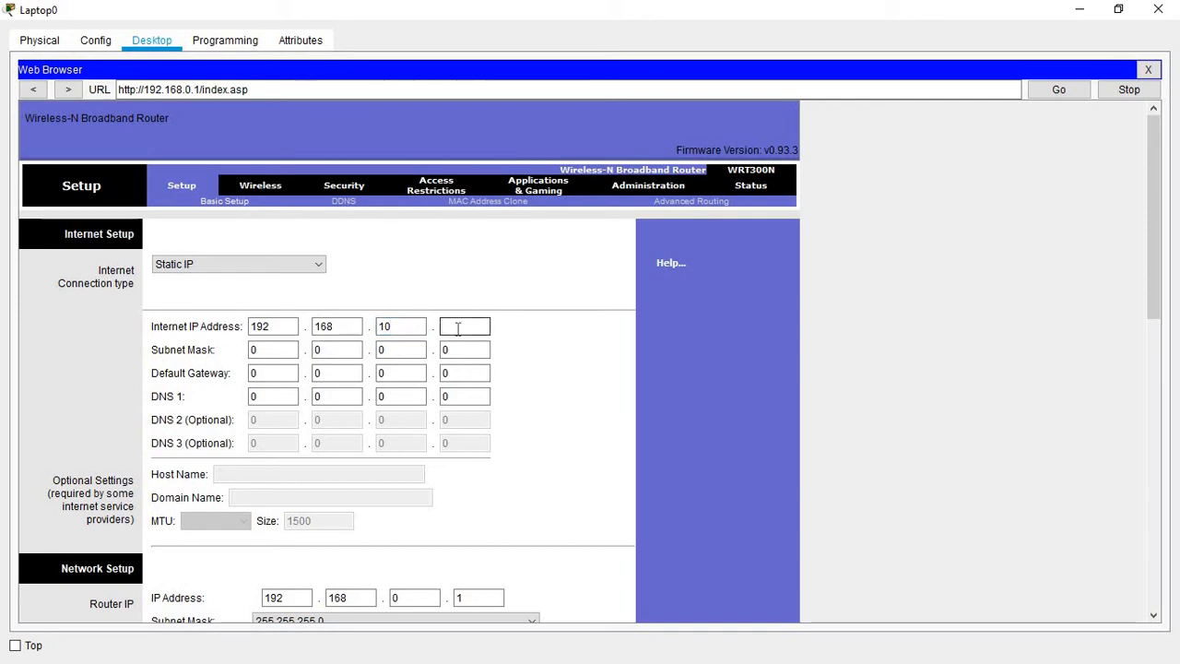
pyautogui.write('10')
pyautogui.click(347, 373)
# Step: Enter subnet mask 255.255.255.0 and default gateway 192.168.10.1 for the internet side
pyautogui.click(278, 347)
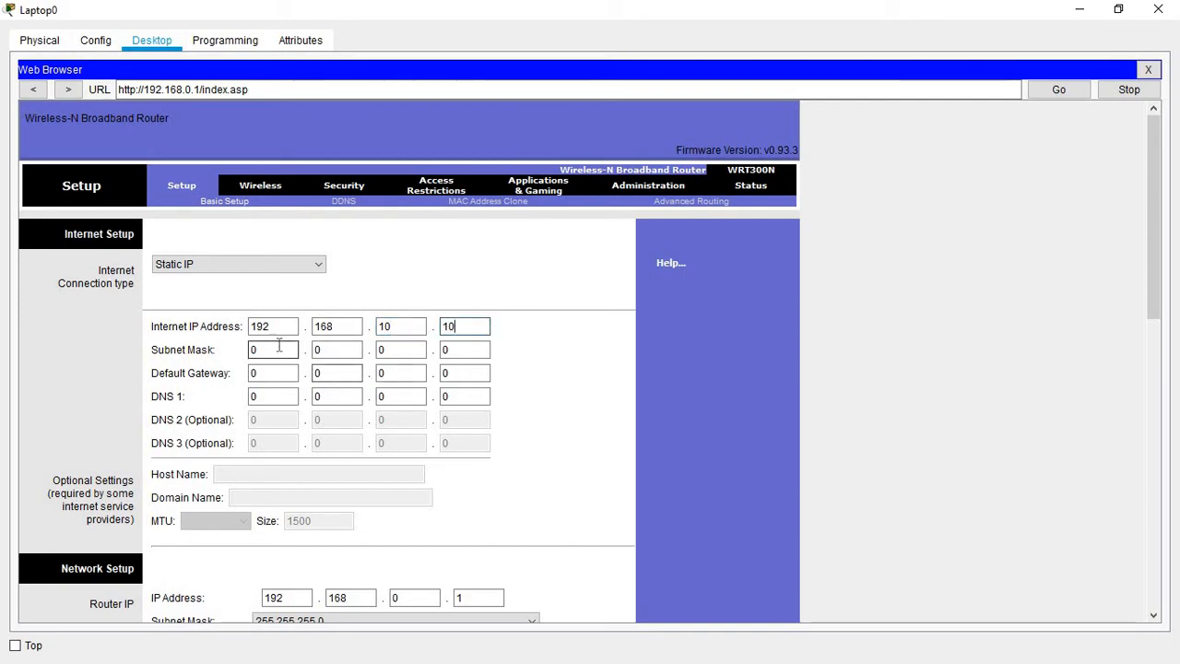
pyautogui.press('BackSpace')
pyautogui.write('255')
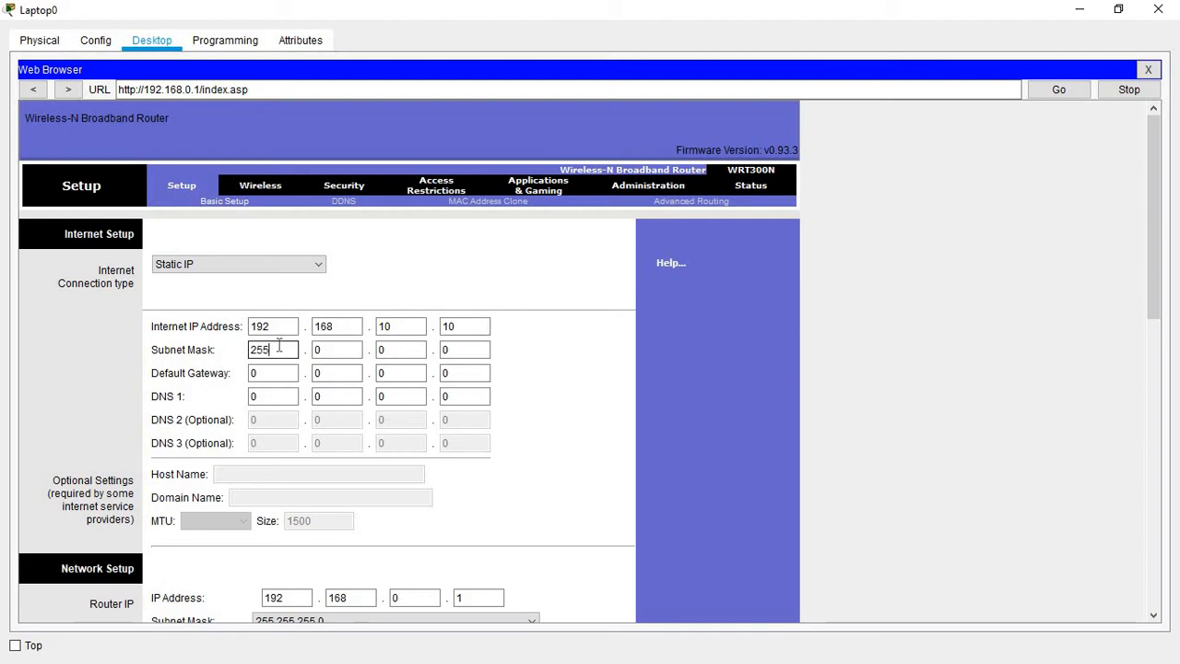
pyautogui.click(338, 350)
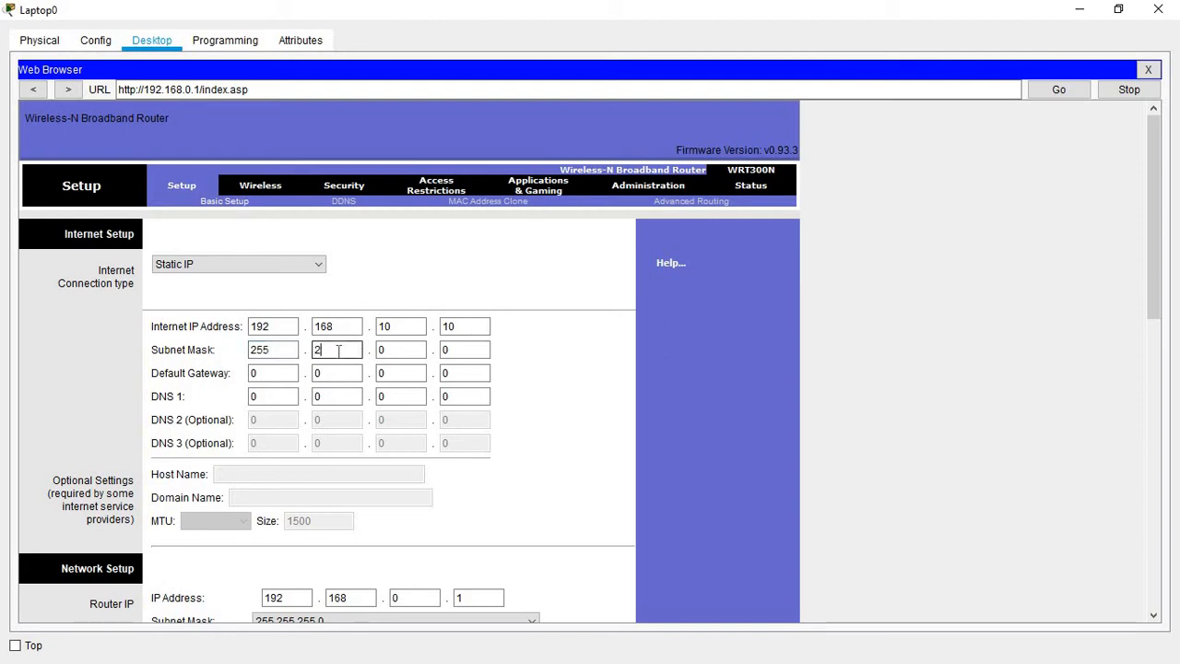
pyautogui.write('255')
pyautogui.click(391, 349)
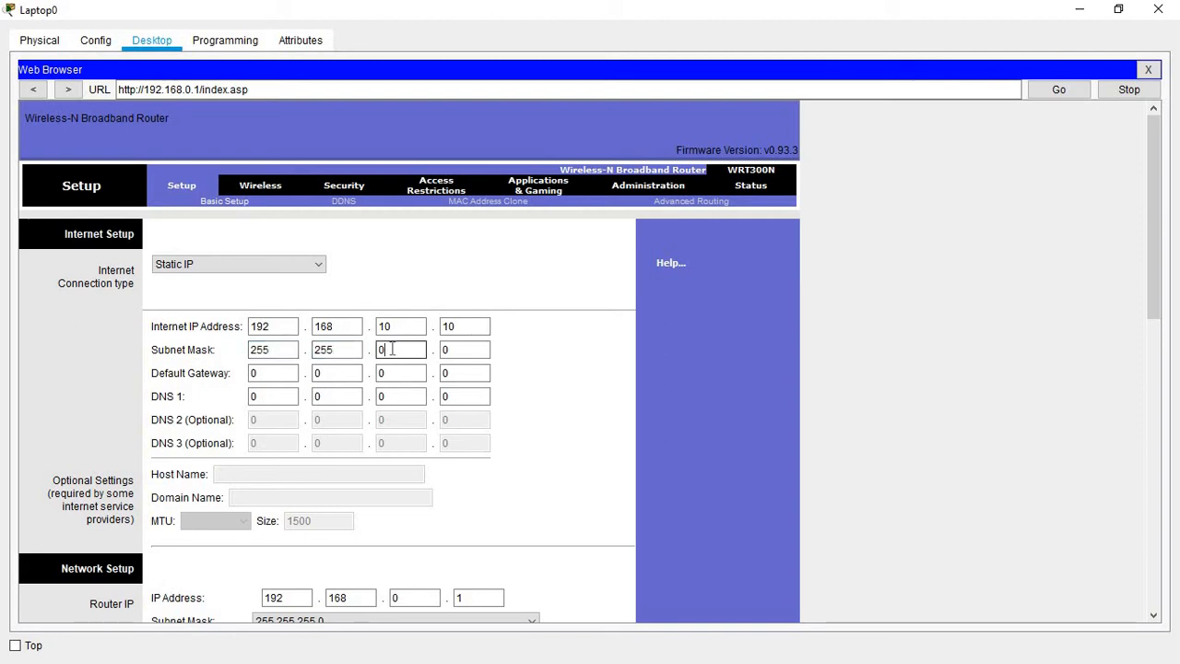
pyautogui.write('255')
pyautogui.click(273, 375)
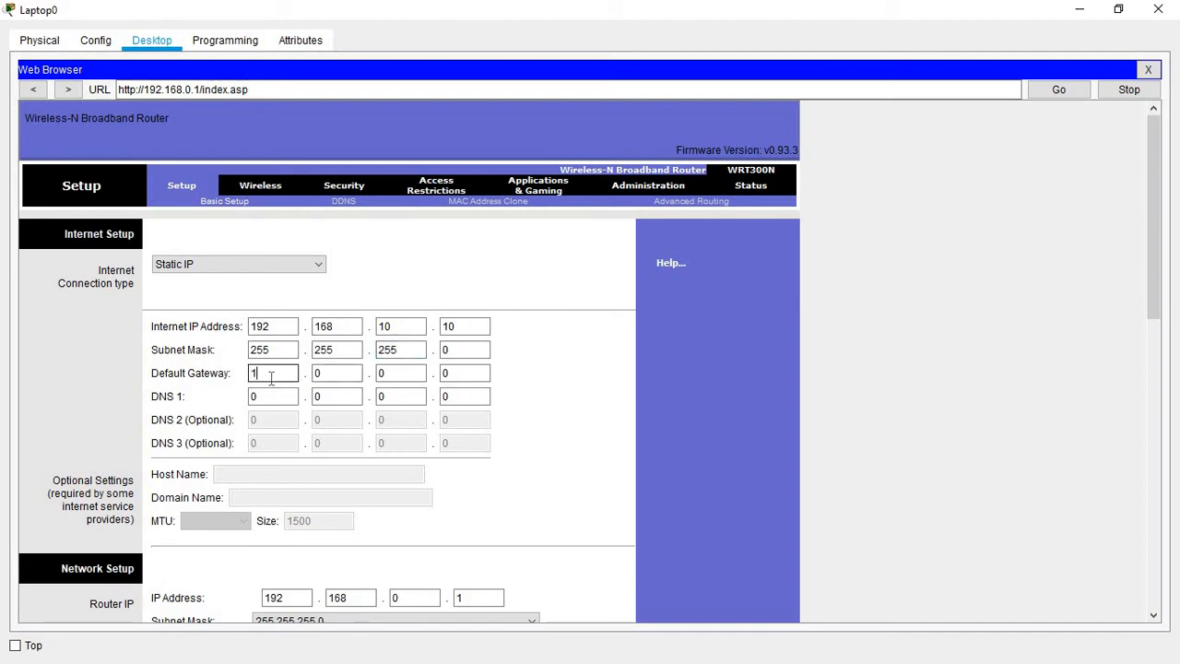
pyautogui.write('192')
pyautogui.click(325, 377)
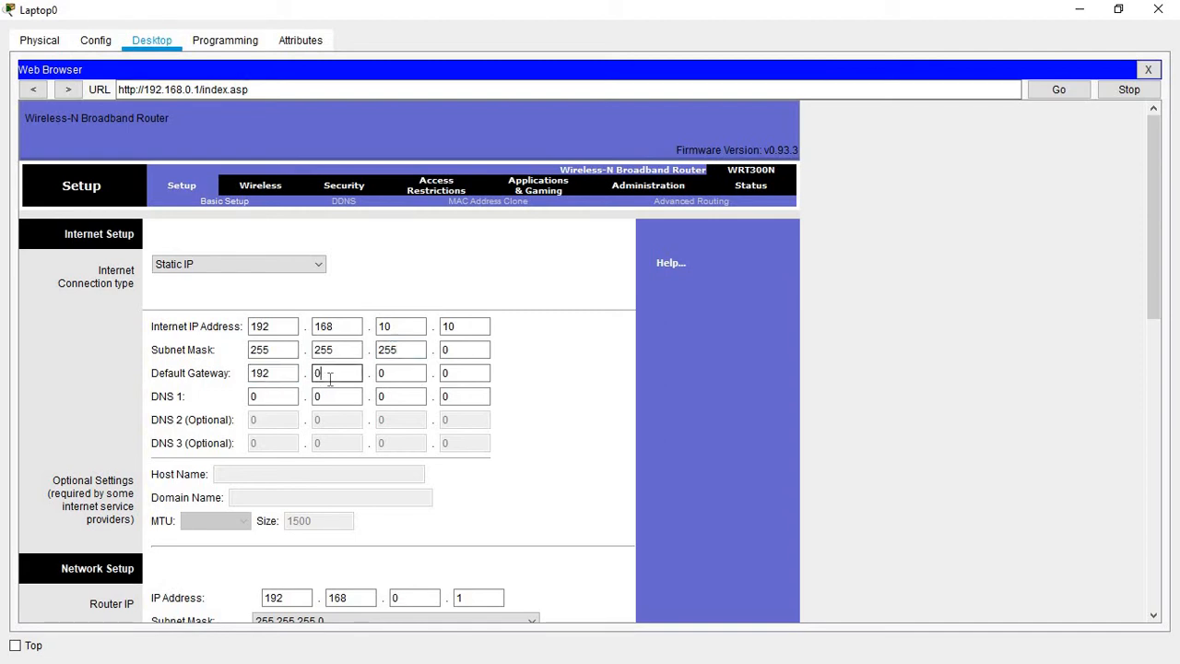
pyautogui.press('BackSpace')
pyautogui.write('168')
pyautogui.click(392, 376)
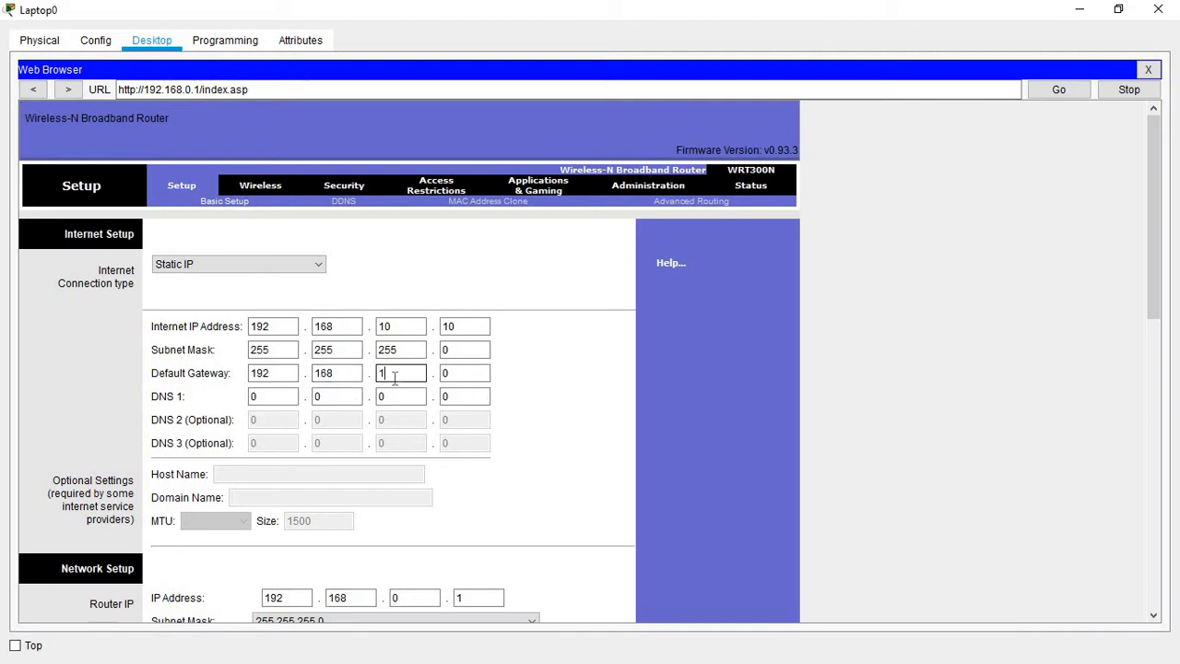
pyautogui.write('10')
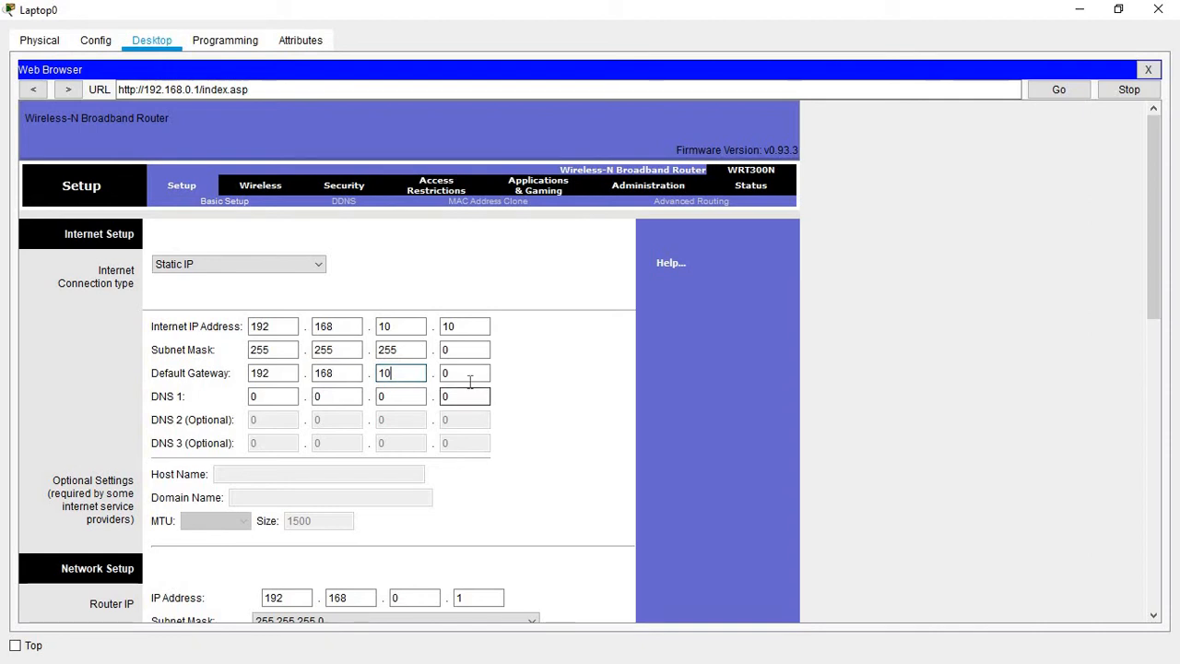
pyautogui.click(470, 379)
pyautogui.write('1')
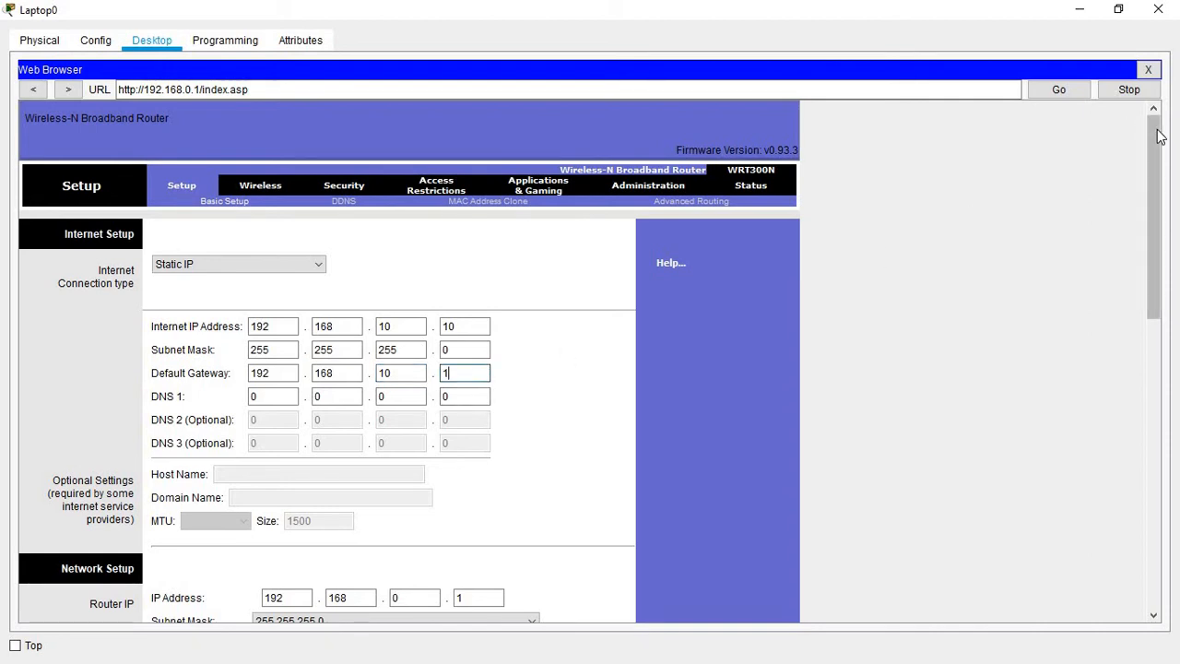
# Step: Save the internet settings, continue back to Setup, and minimize Laptop0 to show the topology
pyautogui.moveTo(1153, 138); pyautogui.dragTo(895, 530)
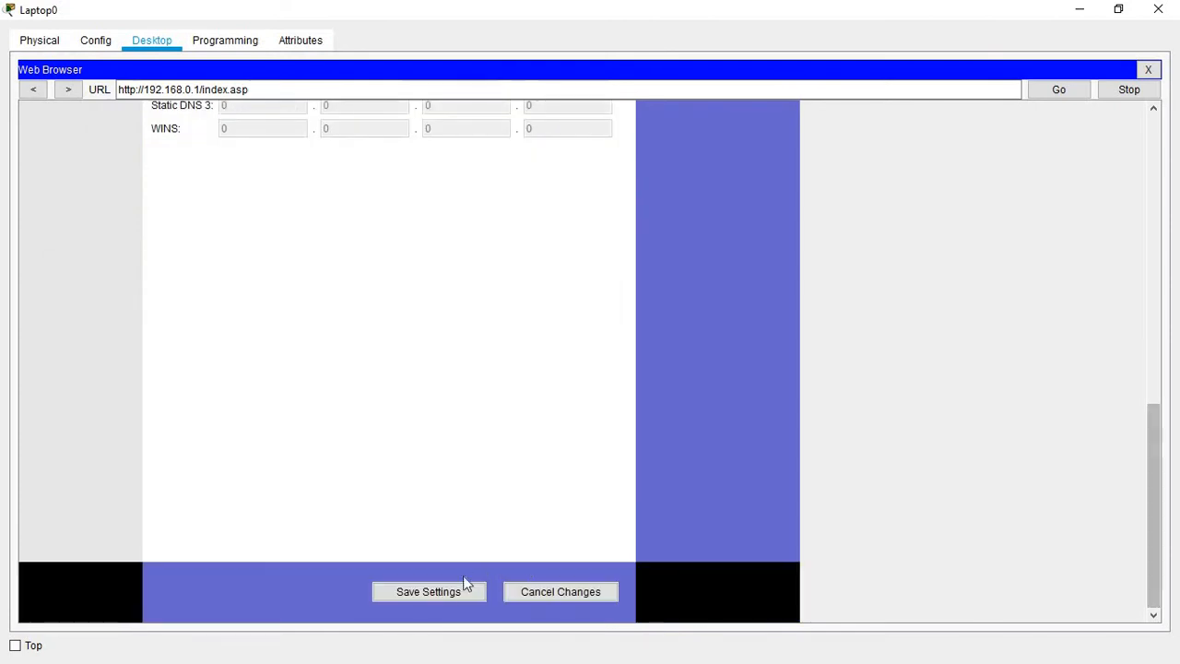
pyautogui.click(438, 596)
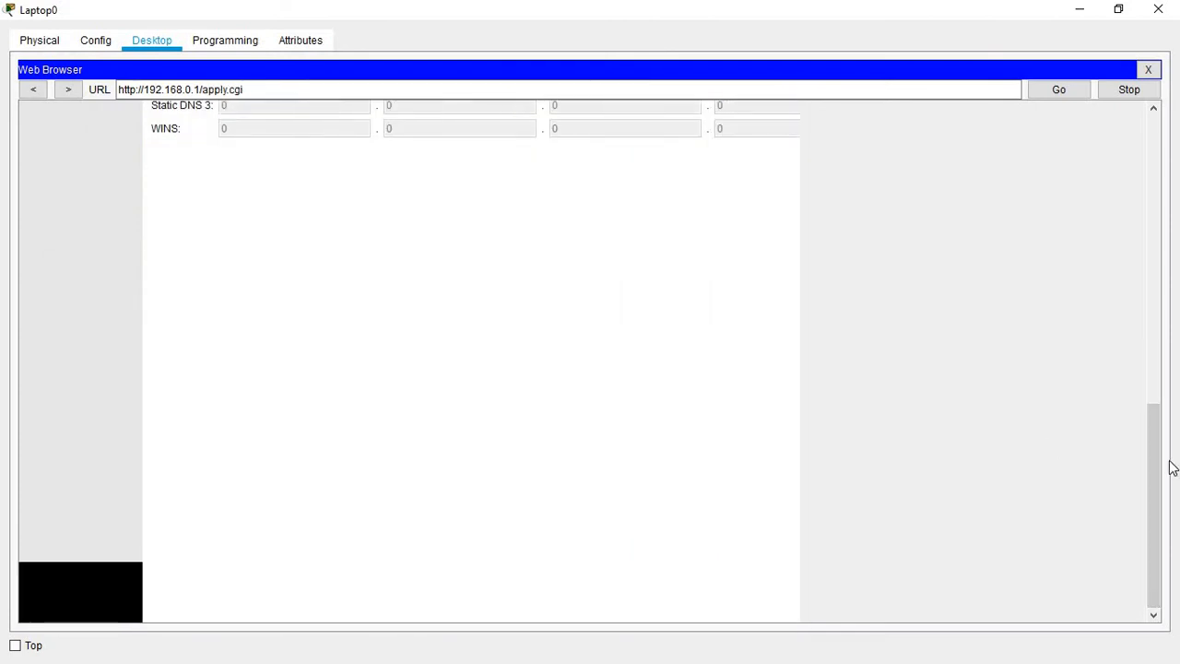
pyautogui.moveTo(1155, 469); pyautogui.dragTo(1100, 193)
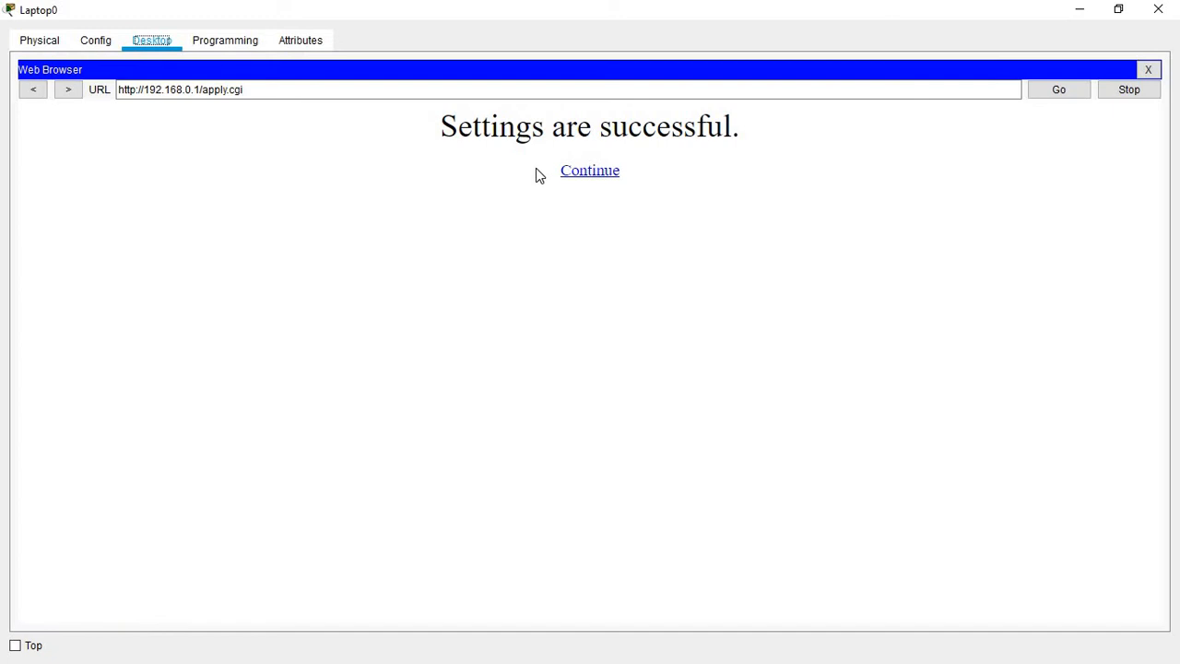
pyautogui.click(607, 175)
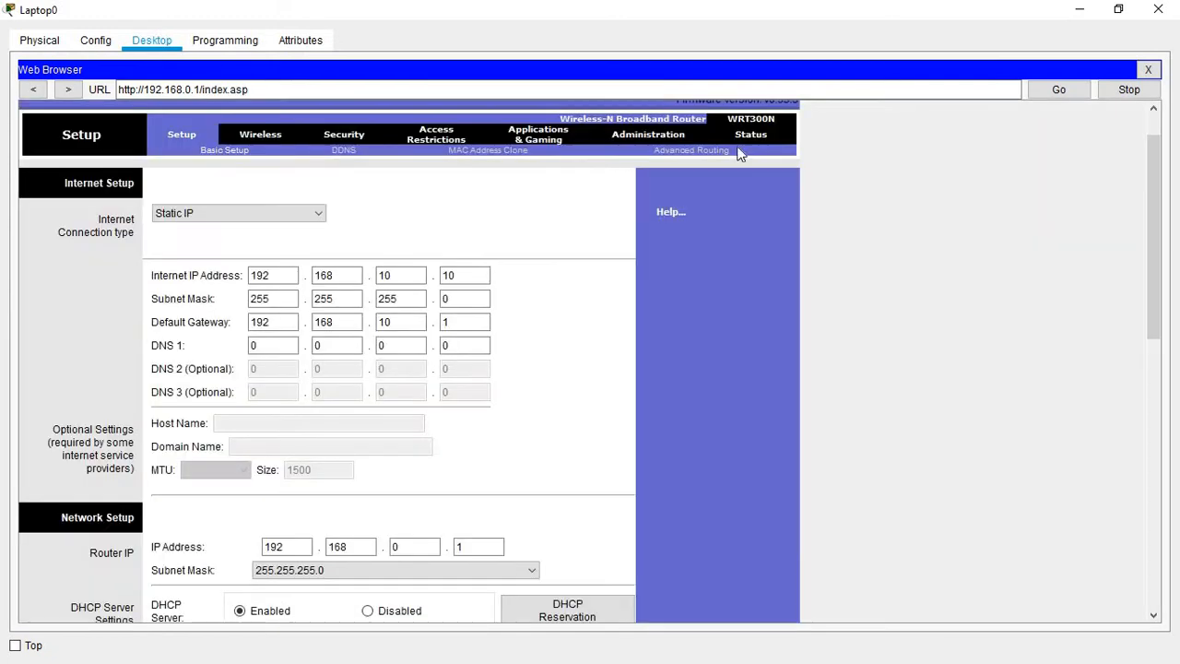
pyautogui.click(1078, 11)
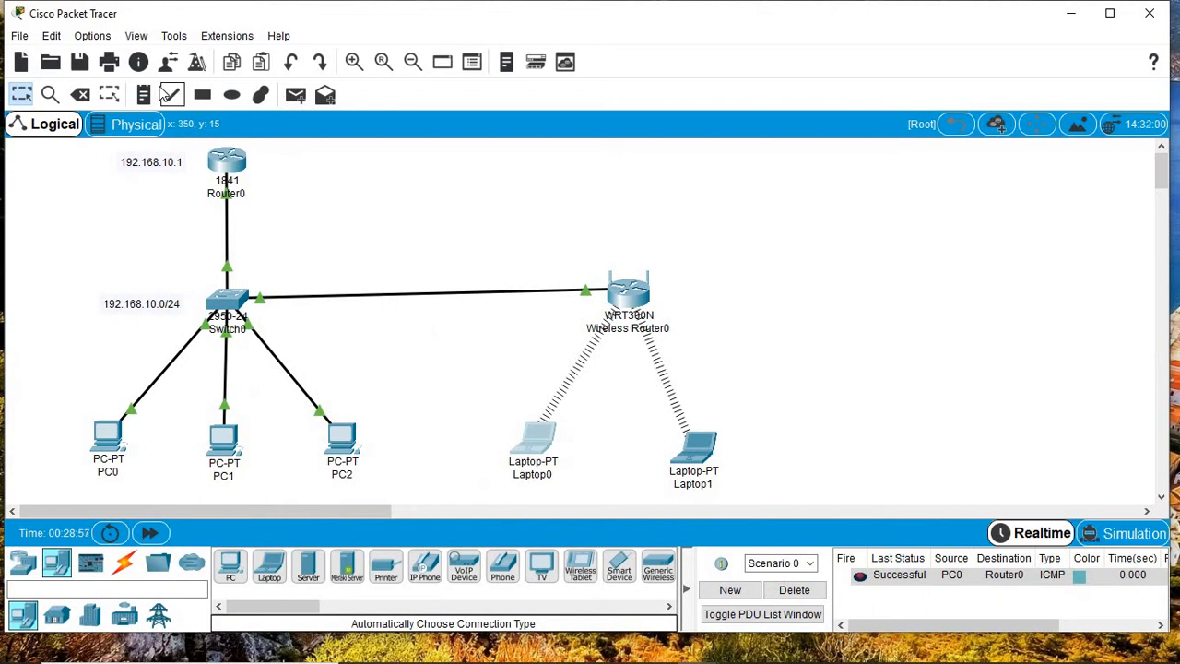
# Step: Place notes 192.168.10.10, 192.168.20.1 and 192.168.20.0/24 around the wireless router
pyautogui.click(144, 95)
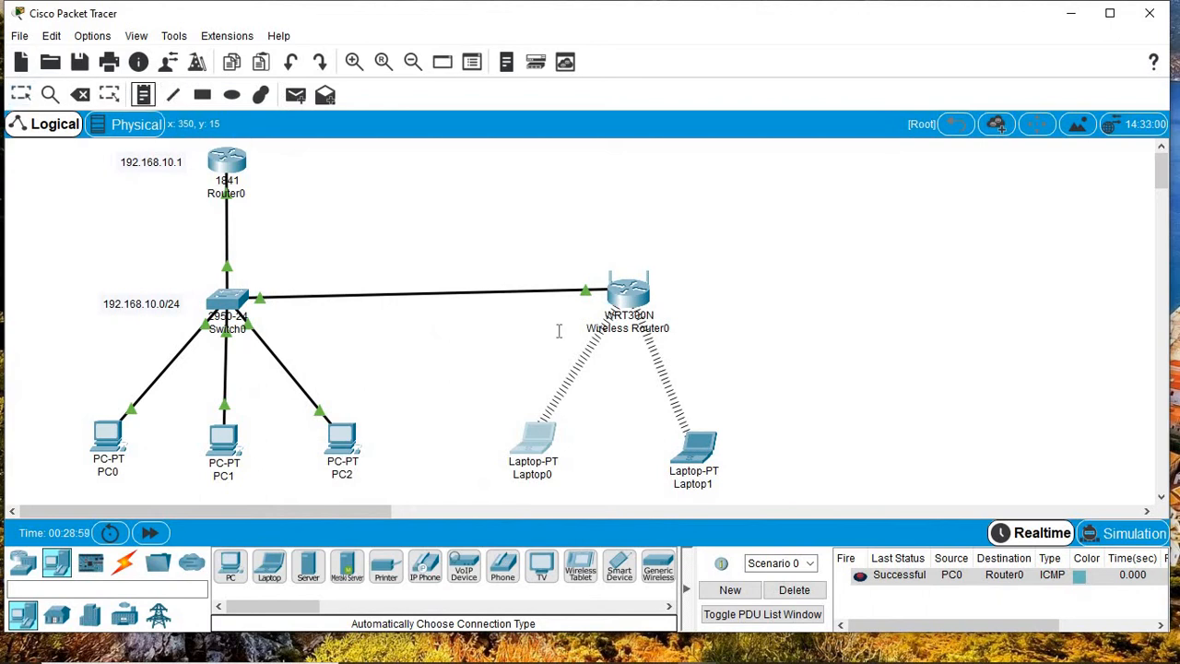
pyautogui.click(492, 275)
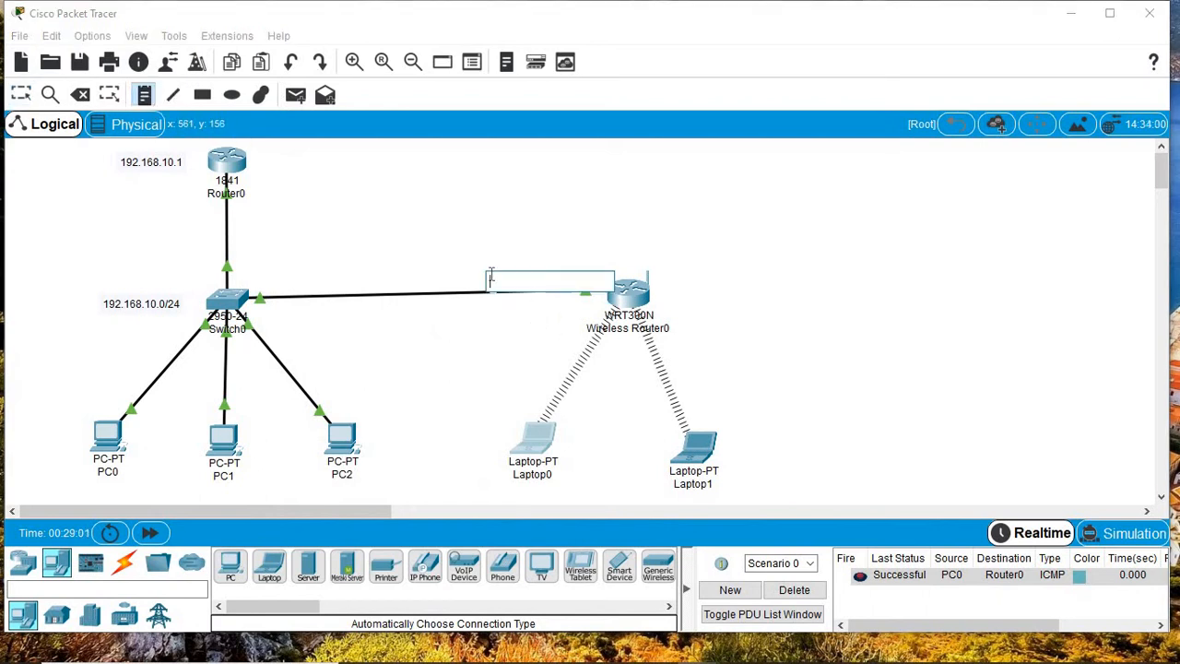
pyautogui.write('192.168.10.10')
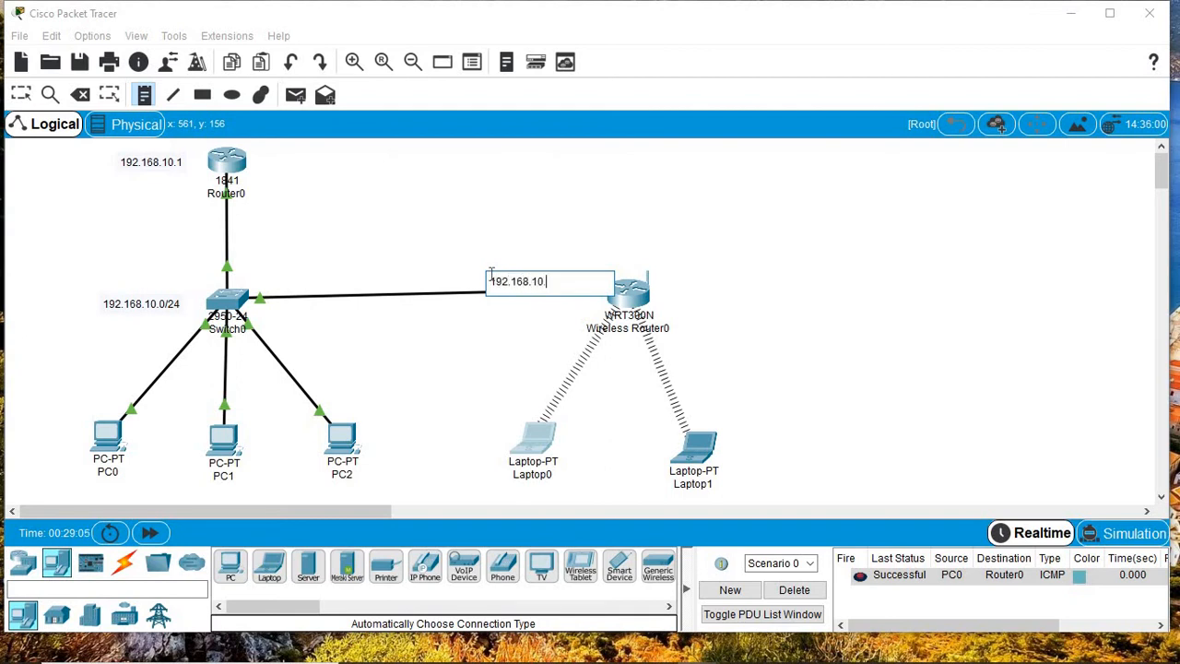
pyautogui.click(666, 297)
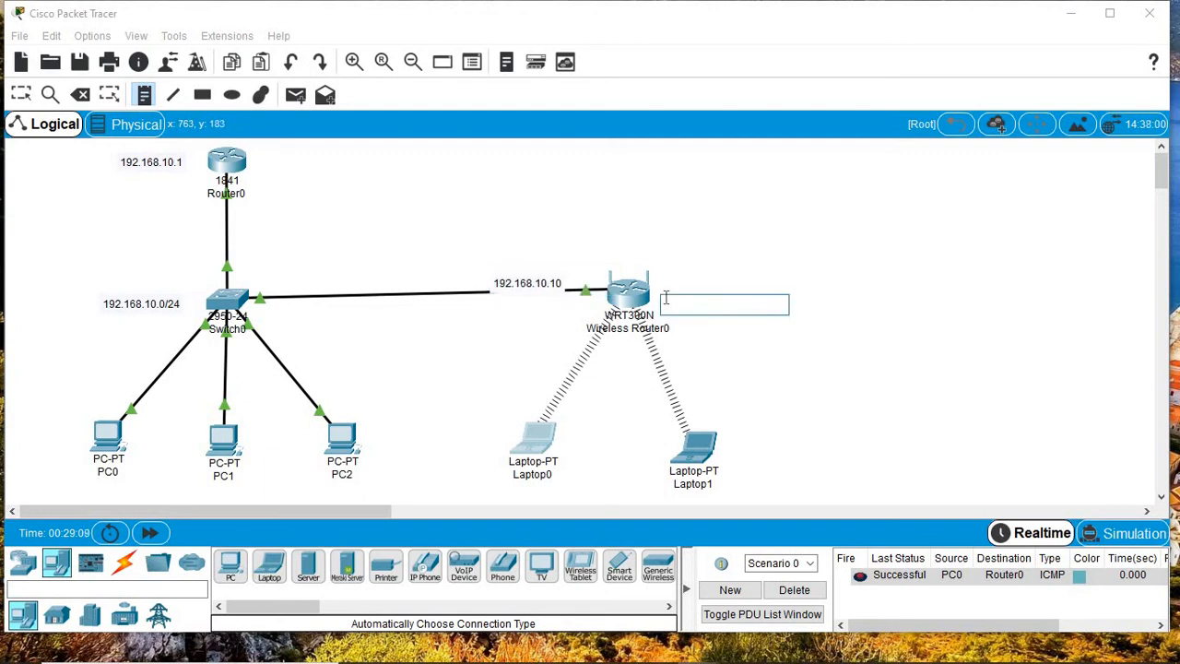
pyautogui.write('192.168.20.1')
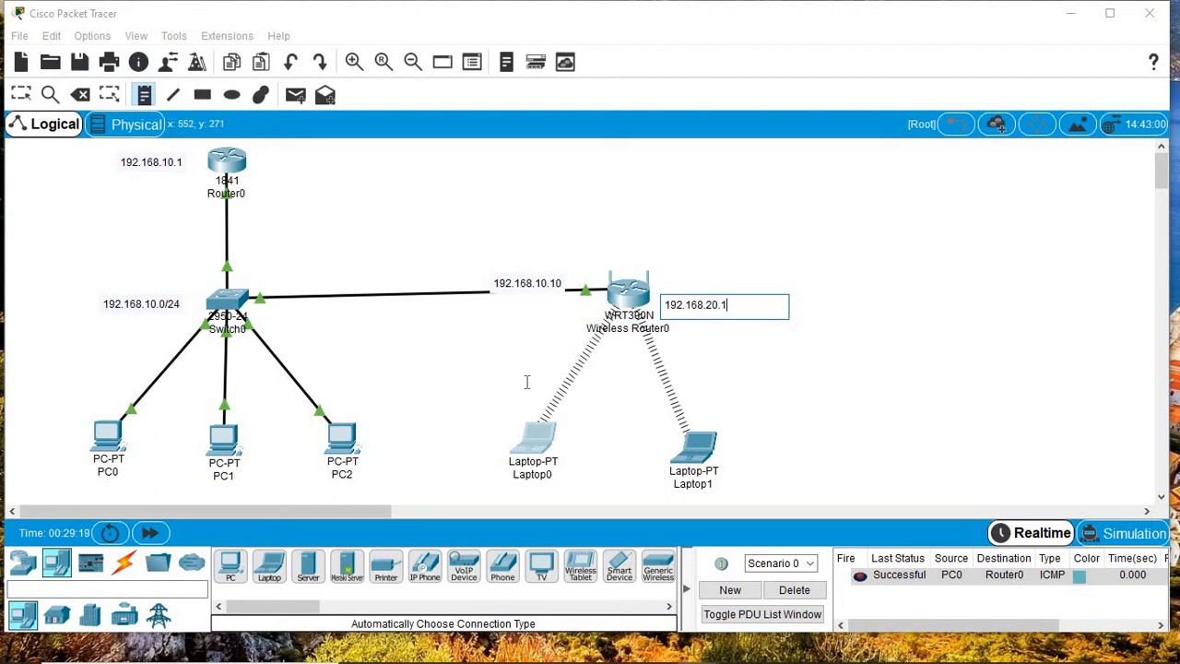
pyautogui.click(453, 378)
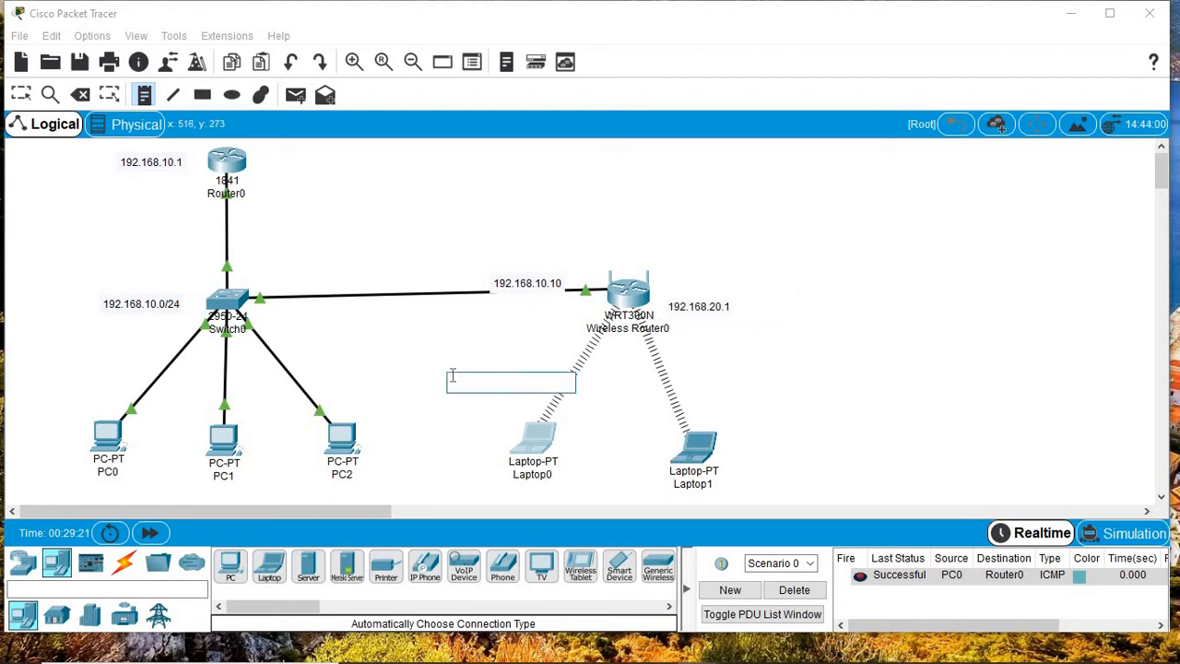
pyautogui.write('192.168.20.0/24')
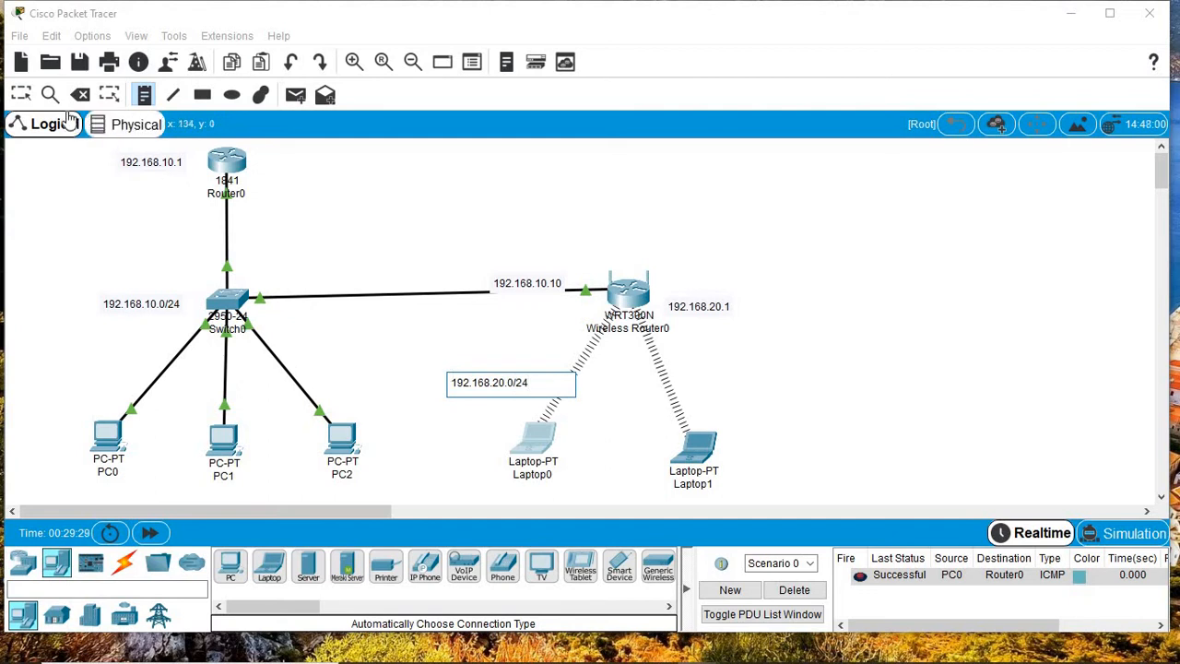
pyautogui.click(22, 97)
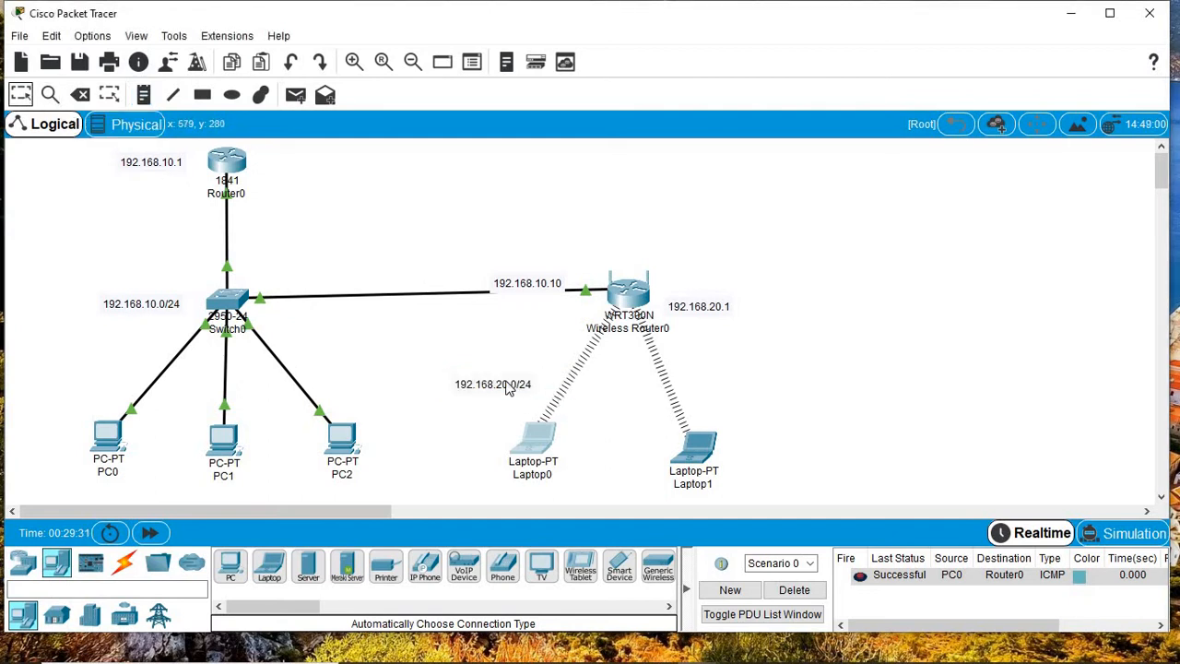
# Step: Nudge the three address labels, move Laptop1 closer to Laptop0, and restore Laptop0's browser
pyautogui.moveTo(507, 387); pyautogui.dragTo(510, 375)
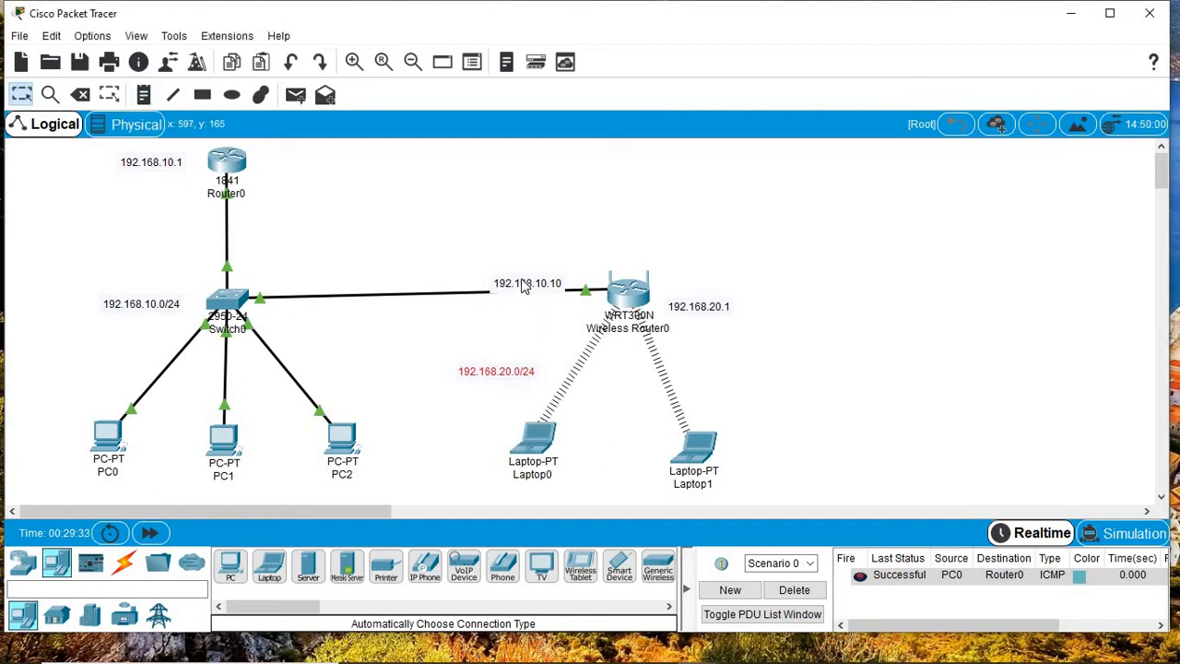
pyautogui.moveTo(523, 286); pyautogui.dragTo(526, 275)
pyautogui.moveTo(699, 459); pyautogui.dragTo(645, 452)
pyautogui.click(703, 303)
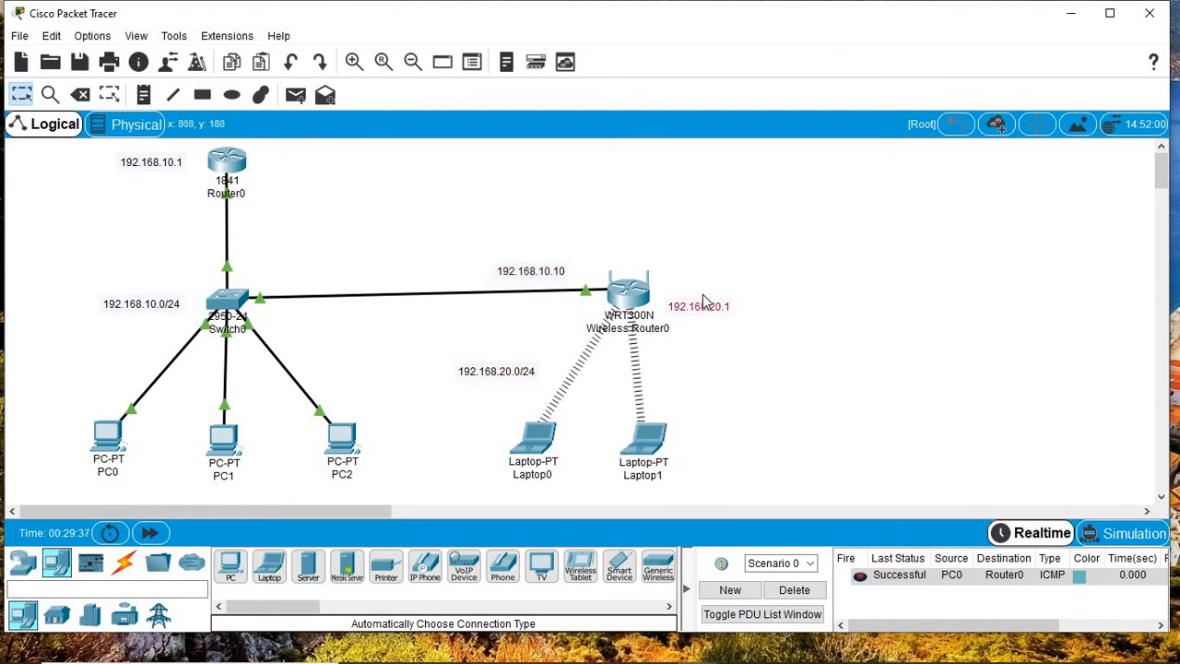
pyautogui.moveTo(702, 301); pyautogui.dragTo(699, 286)
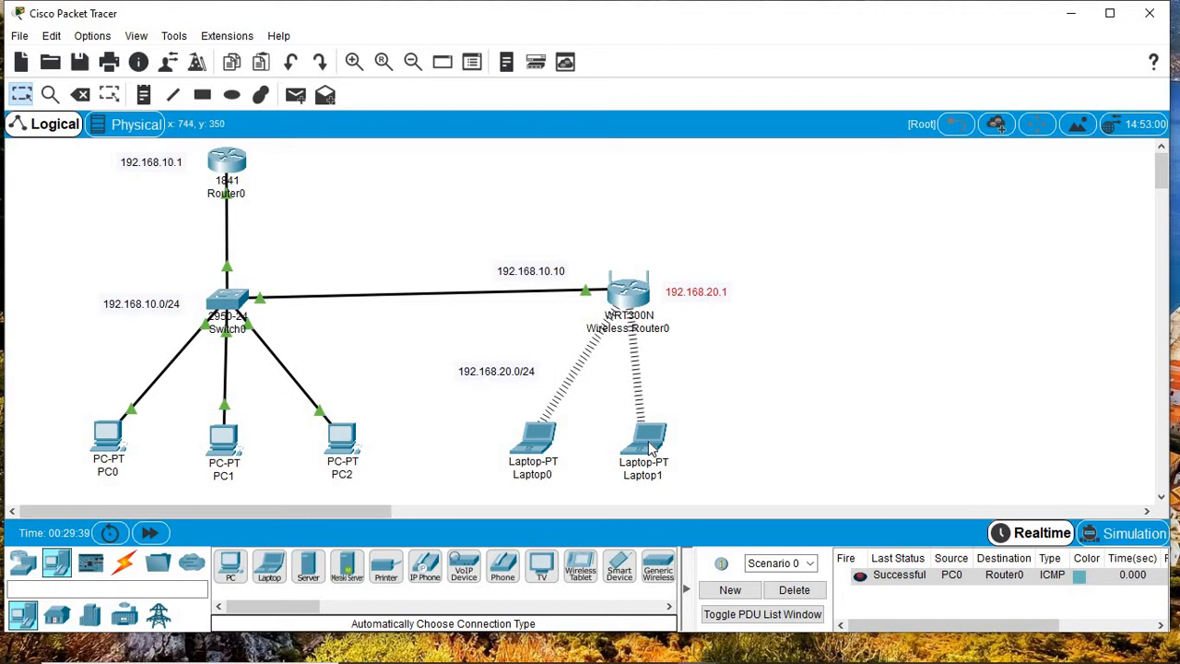
pyautogui.moveTo(651, 449)
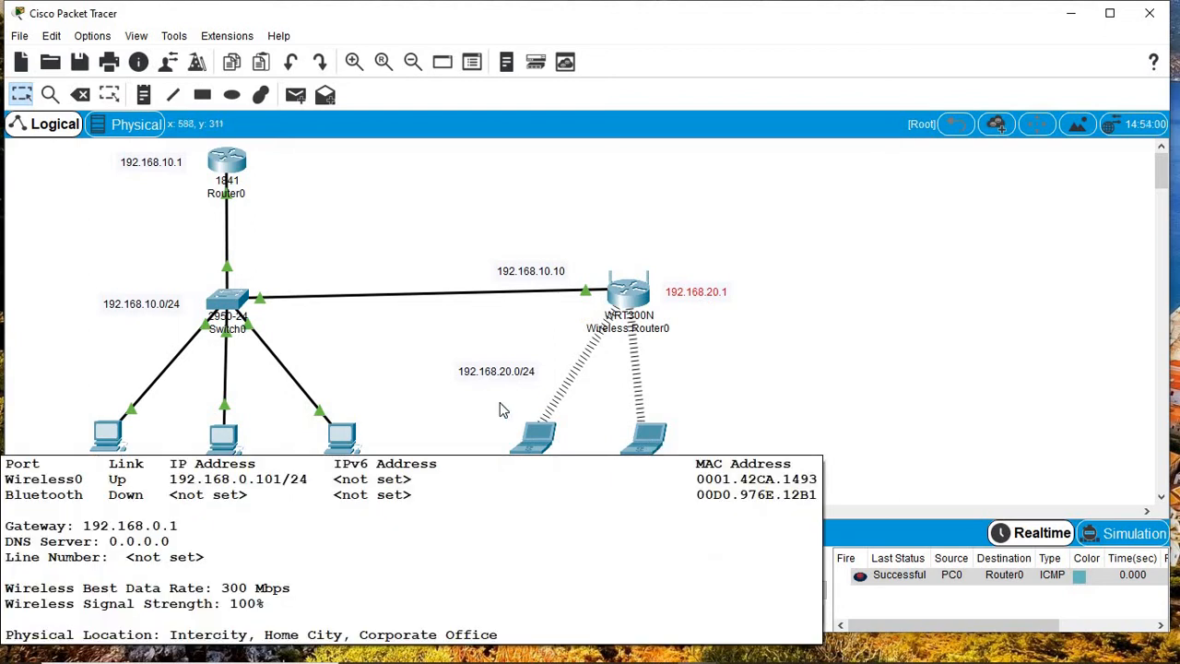
pyautogui.moveTo(636, 661)
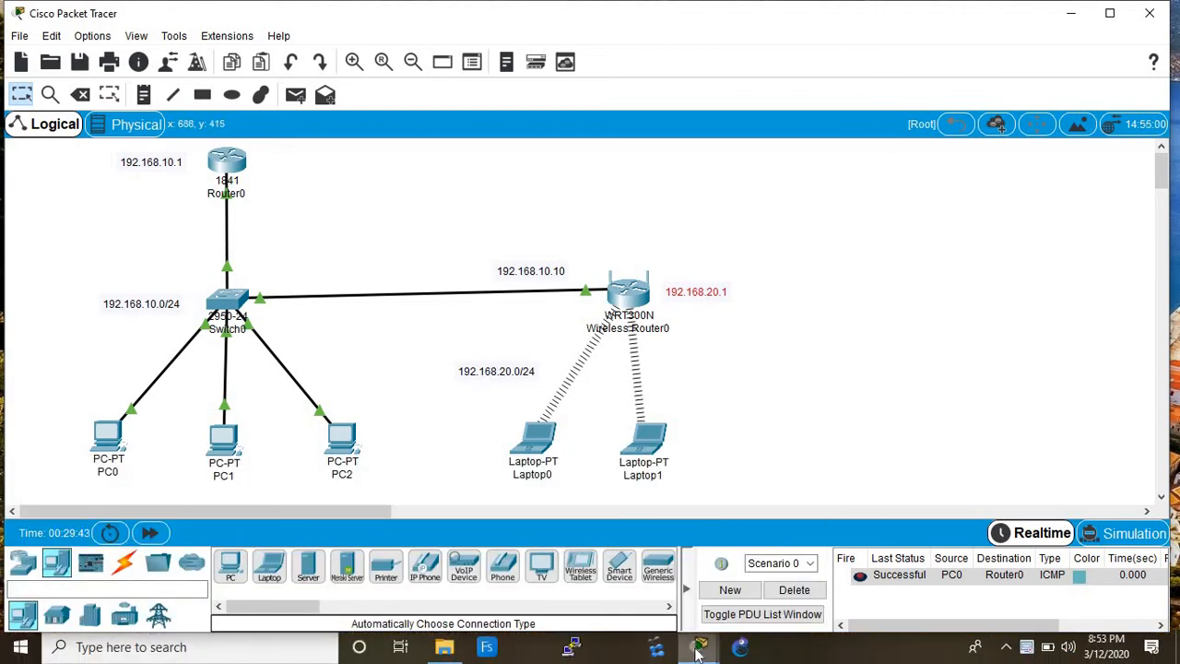
pyautogui.moveTo(701, 650)
pyautogui.click(758, 588)
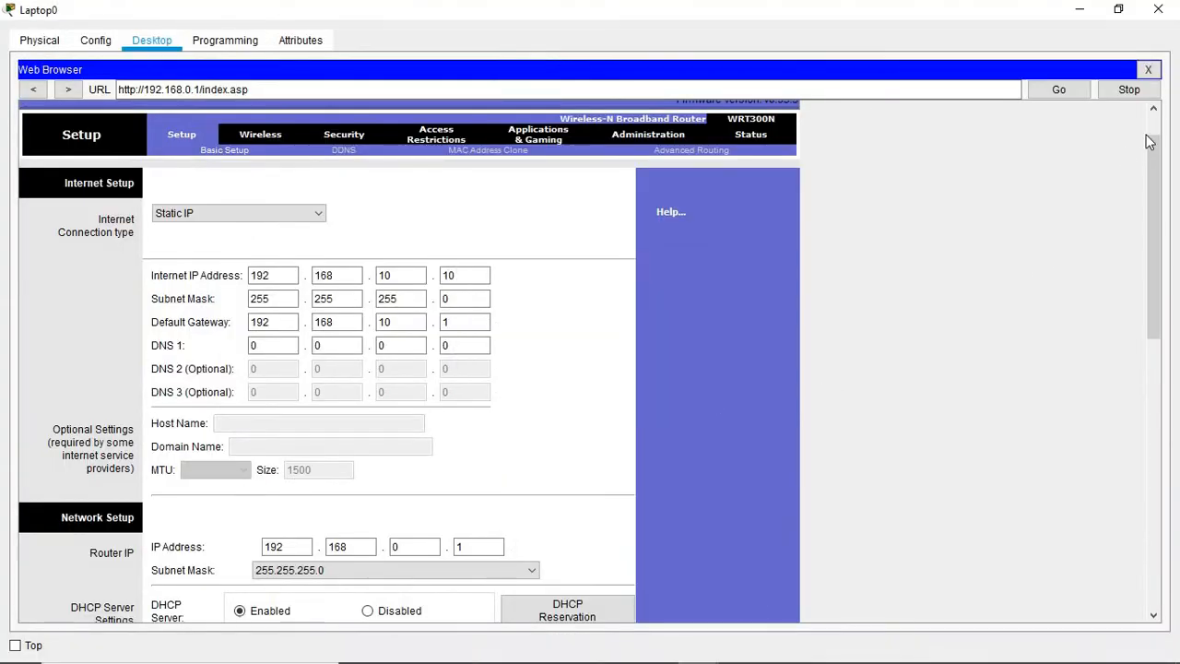
# Step: Change the router's LAN IP to 192.168.20.1 and review the DHCP start address and user limit
pyautogui.moveTo(1150, 177); pyautogui.dragTo(1148, 265)
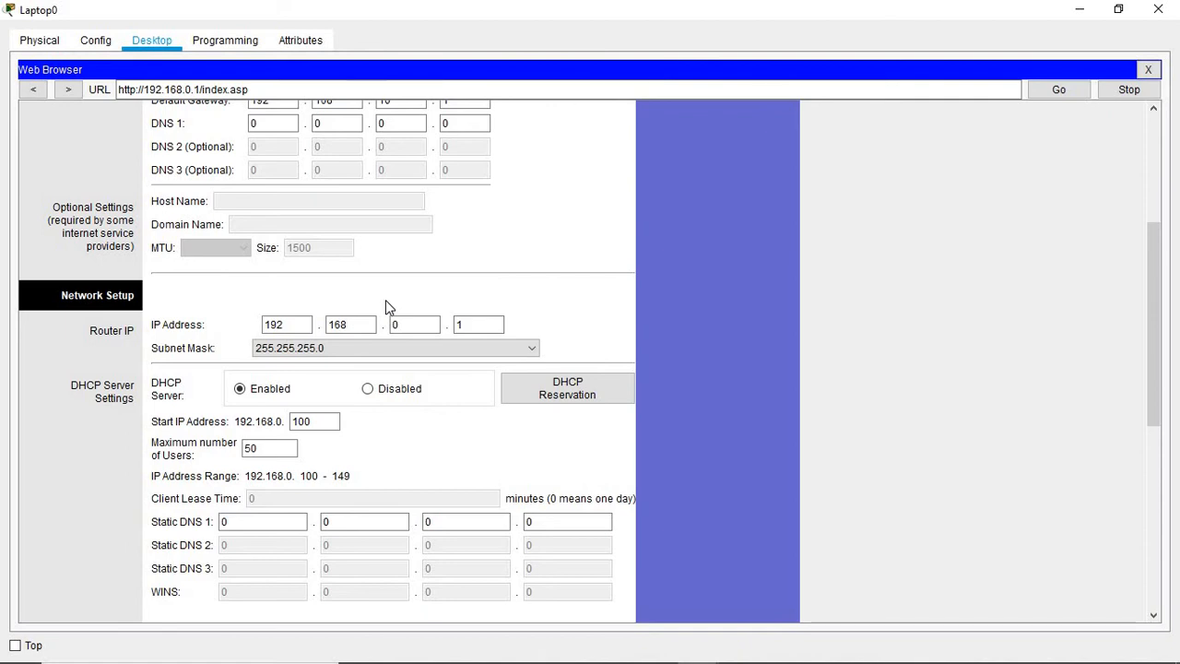
pyautogui.click(406, 324)
pyautogui.moveTo(1158, 247); pyautogui.dragTo(1157, 295)
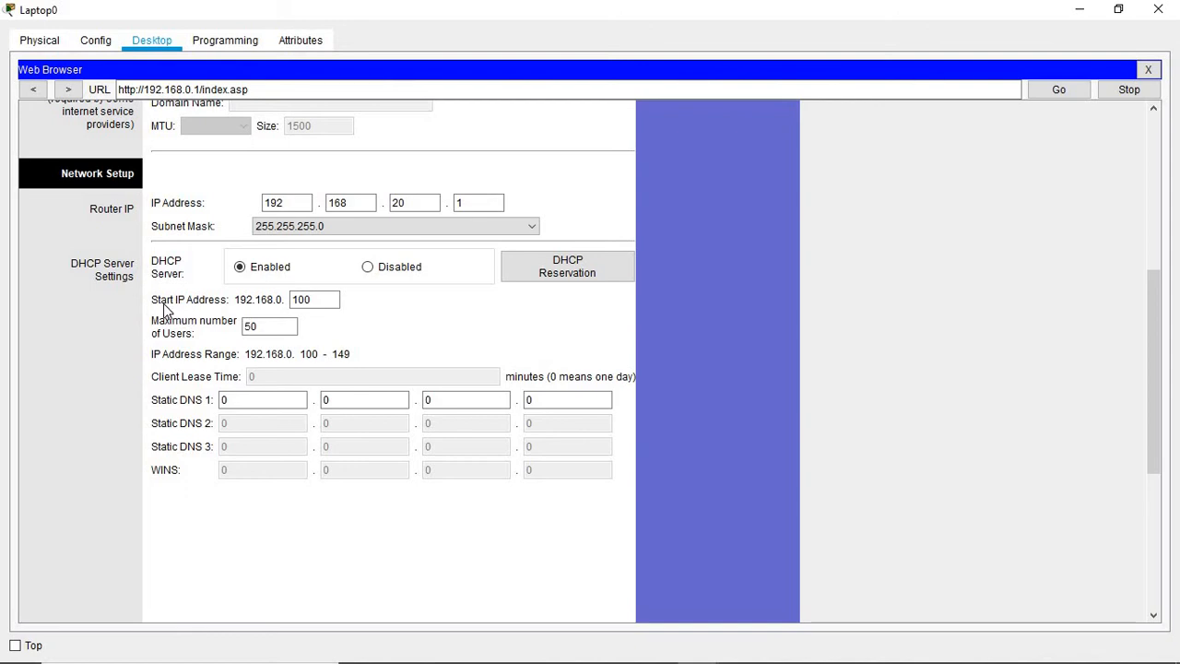
pyautogui.click(322, 302)
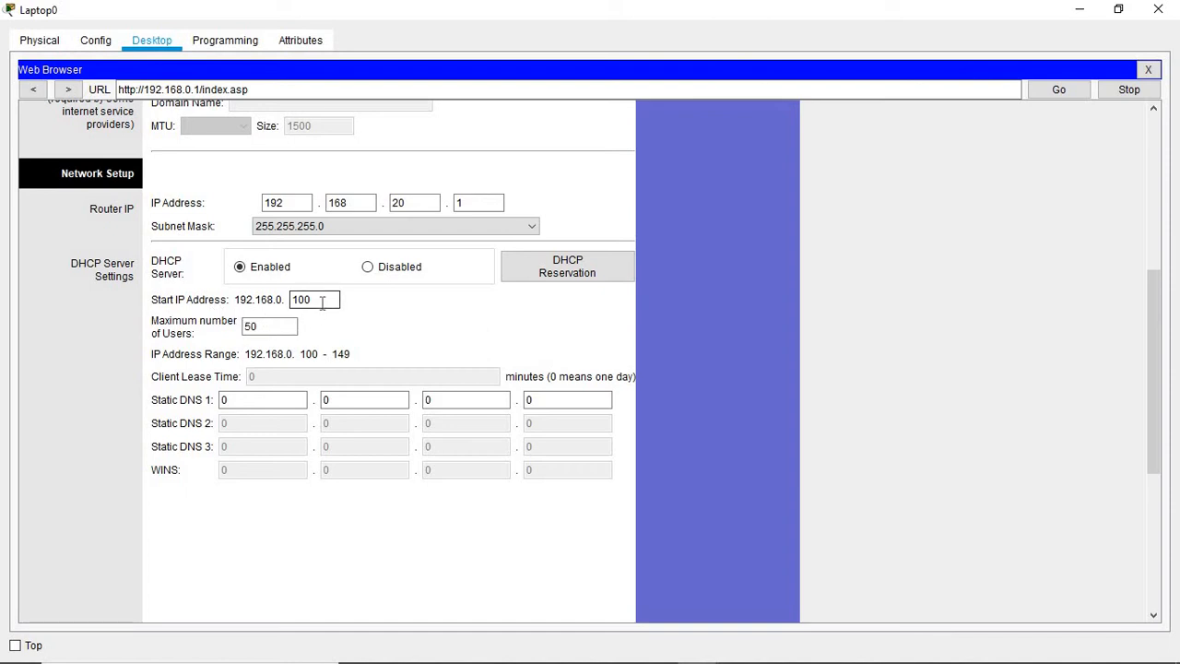
pyautogui.click(245, 328)
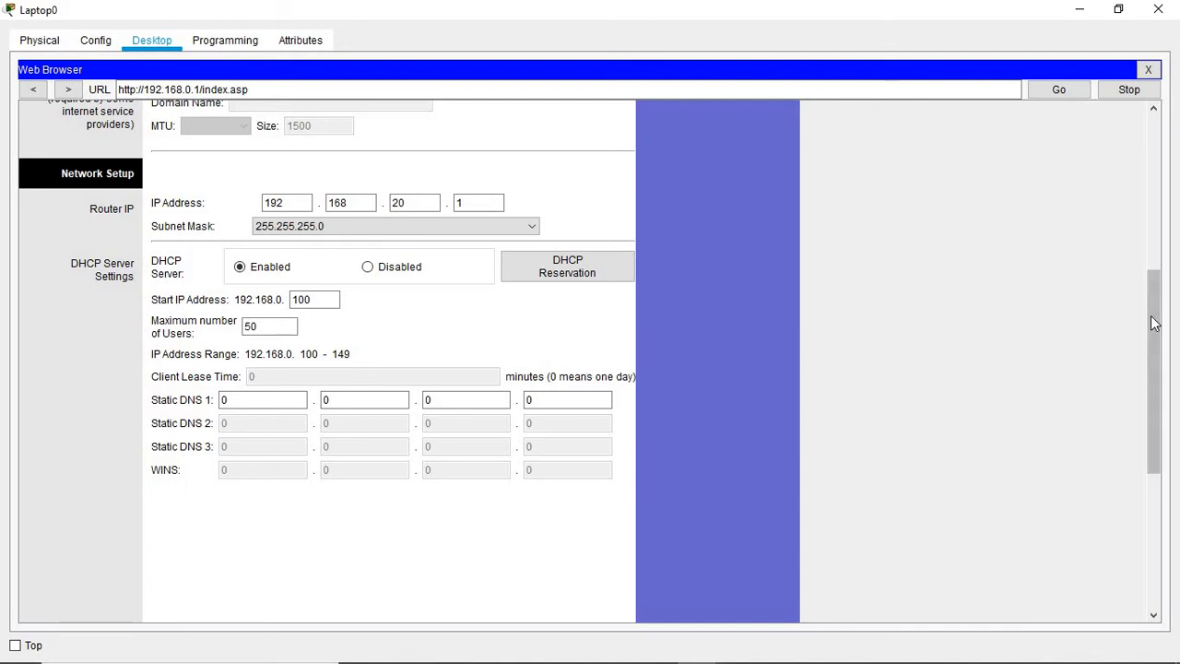
# Step: Save the router's updated network settings and minimize Laptop0 to return to the topology
pyautogui.moveTo(1152, 322); pyautogui.dragTo(924, 507)
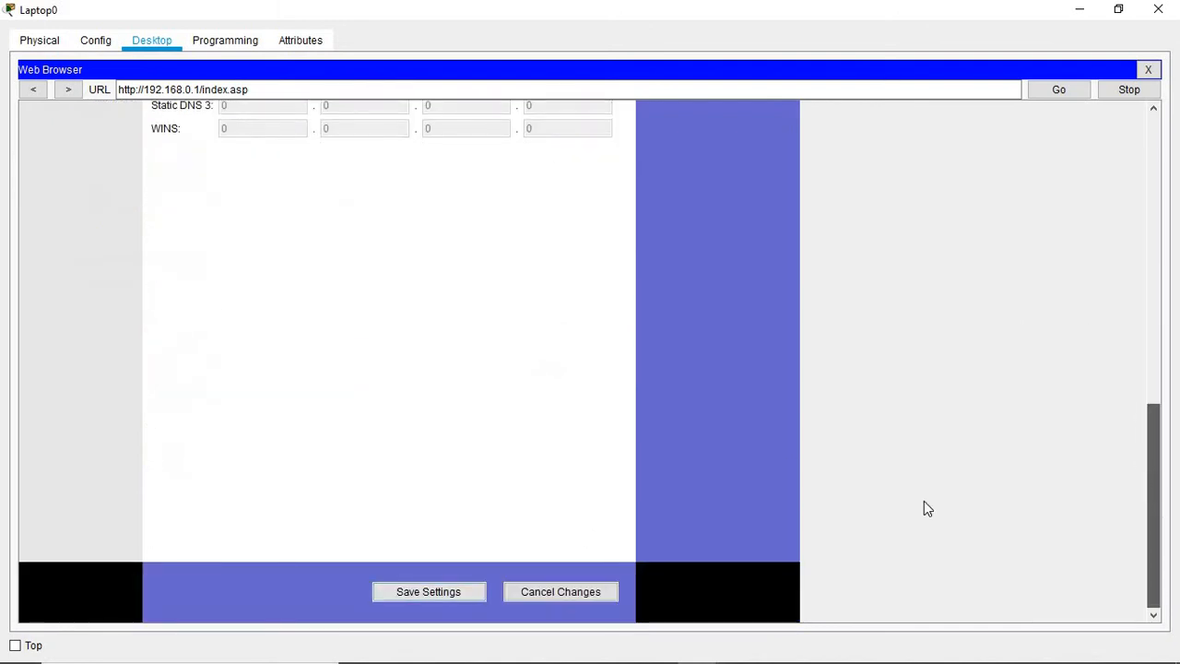
pyautogui.click(459, 598)
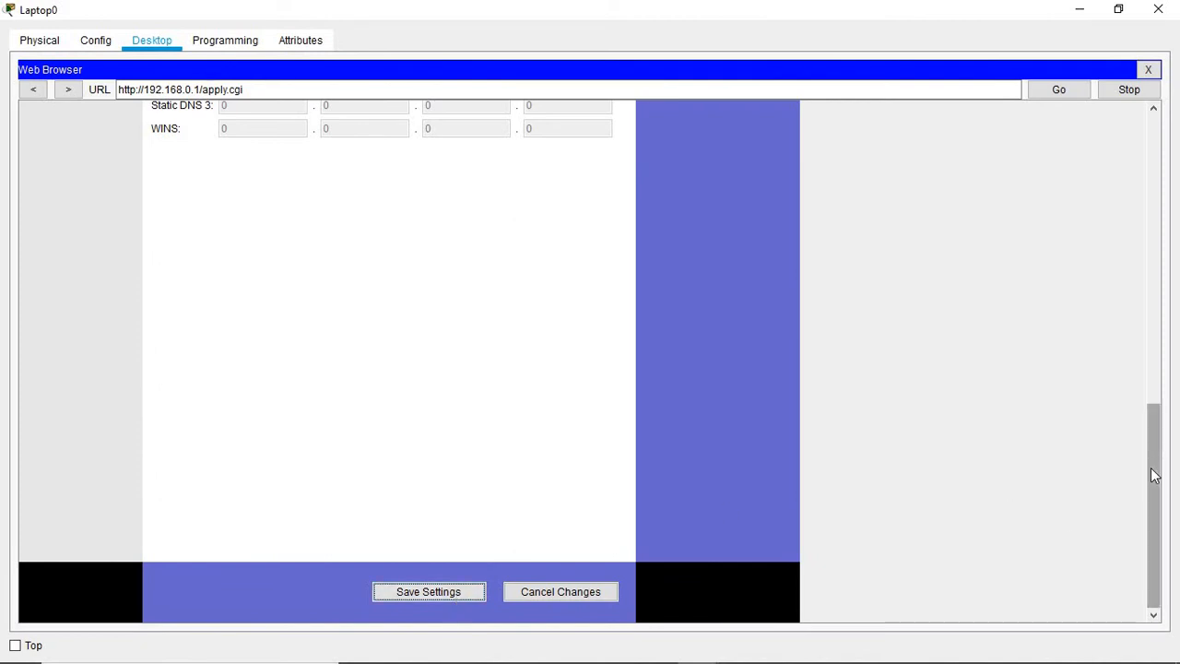
pyautogui.moveTo(1154, 472); pyautogui.dragTo(1101, 163)
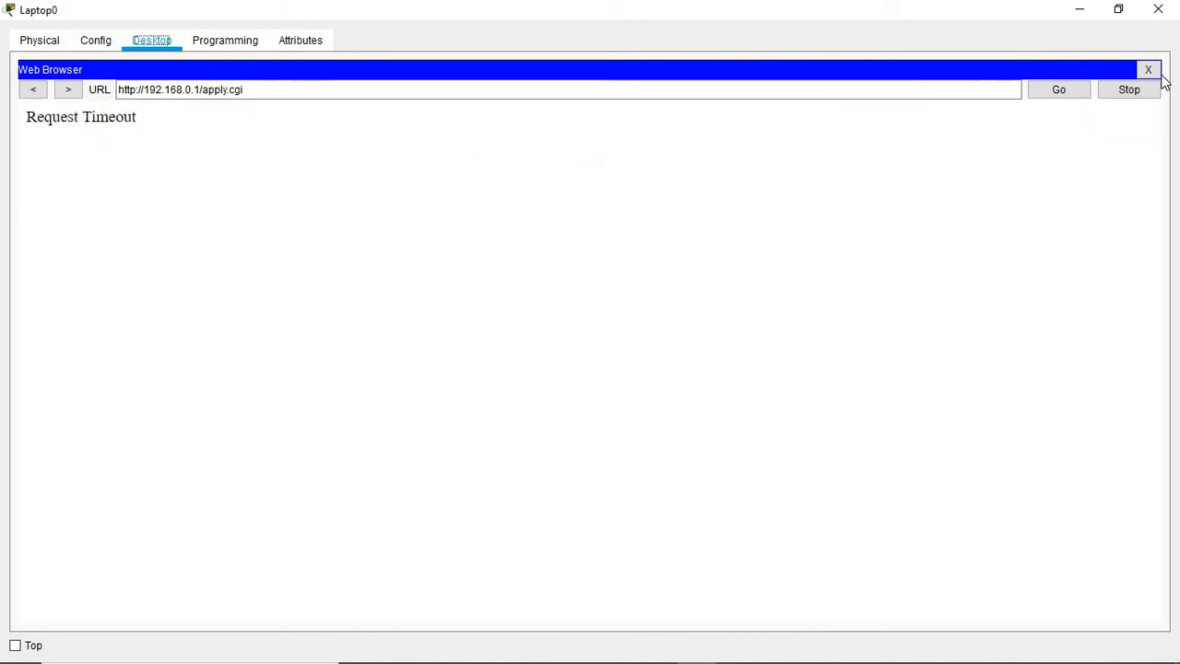
pyautogui.click(1078, 10)
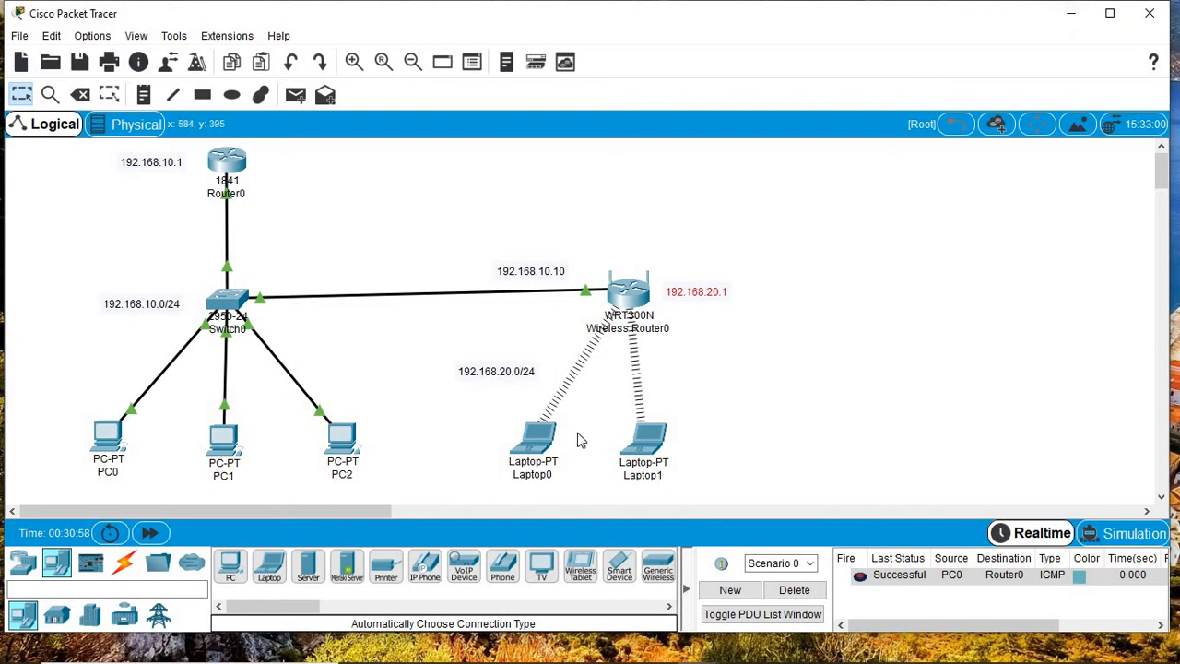
# Step: Renew Laptop0's DHCP lease in IP Configuration to get 192.168.20.100 with gateway 192.168.20.1
pyautogui.click(539, 445)
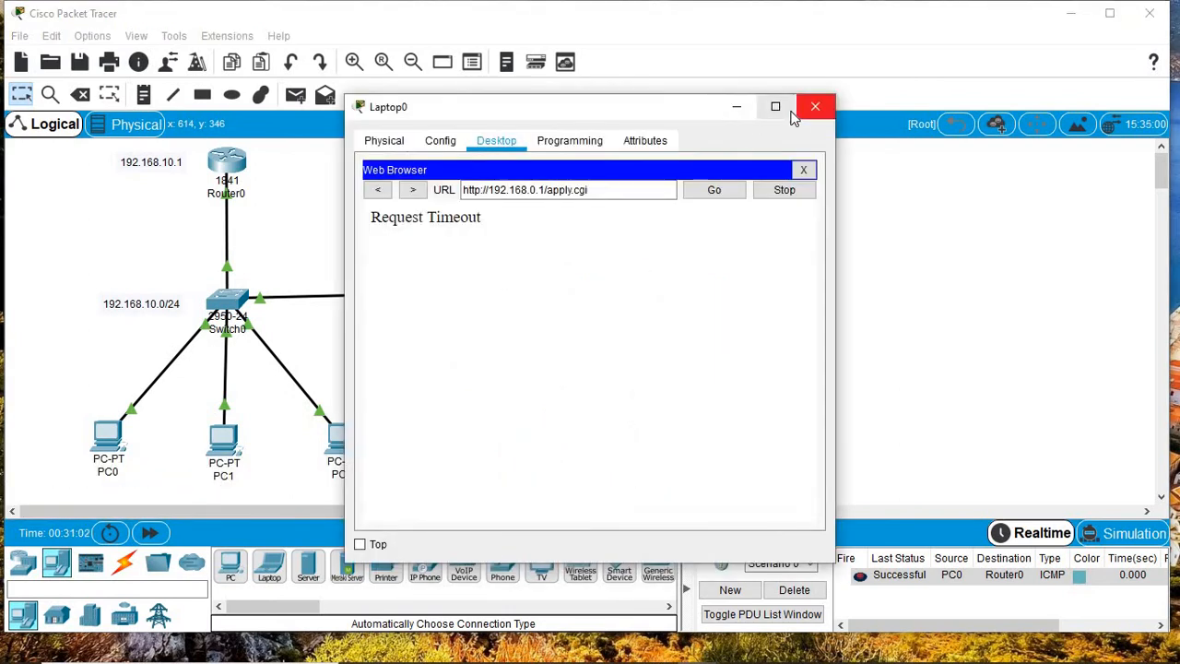
pyautogui.click(775, 106)
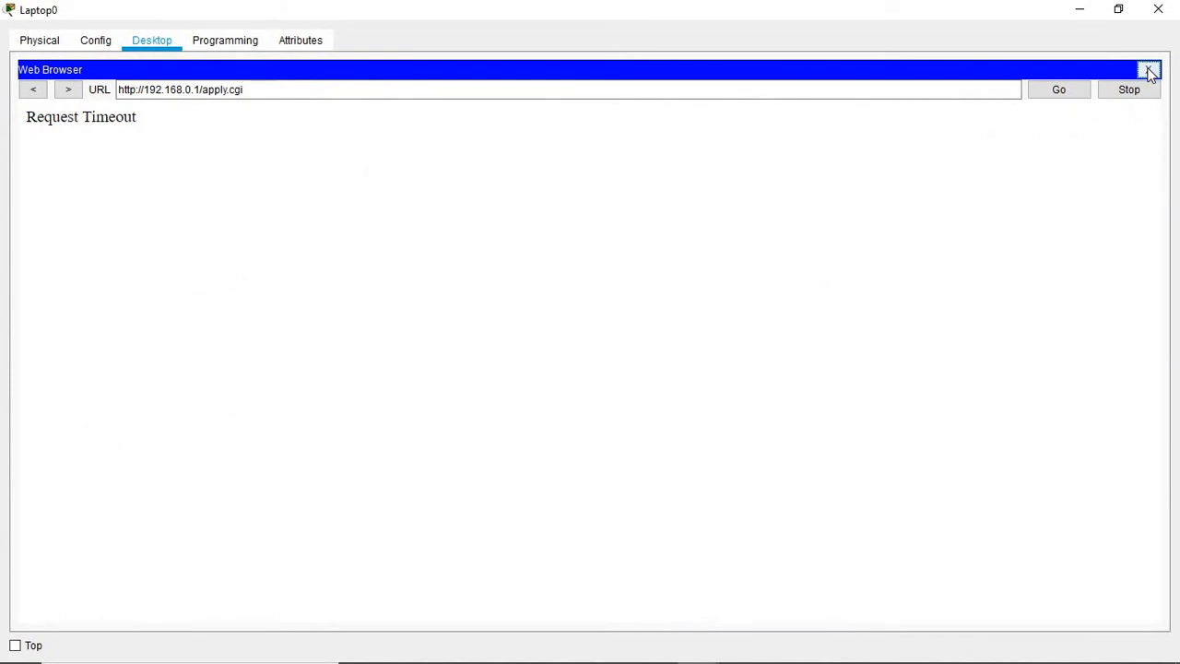
pyautogui.click(1151, 72)
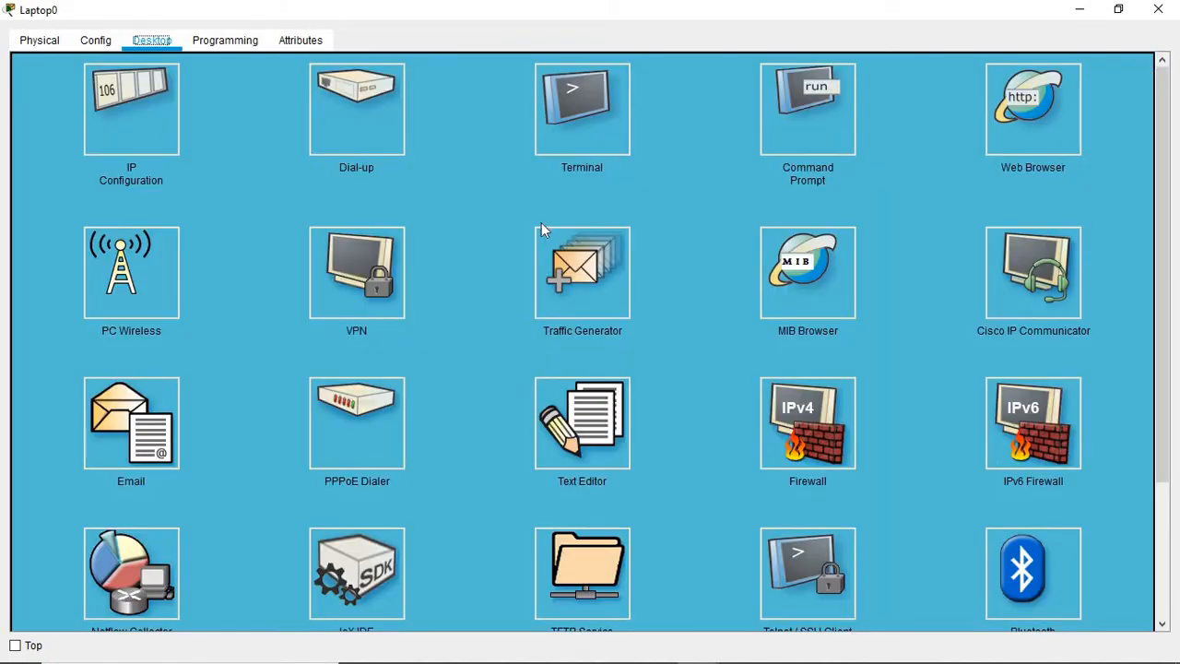
pyautogui.click(131, 111)
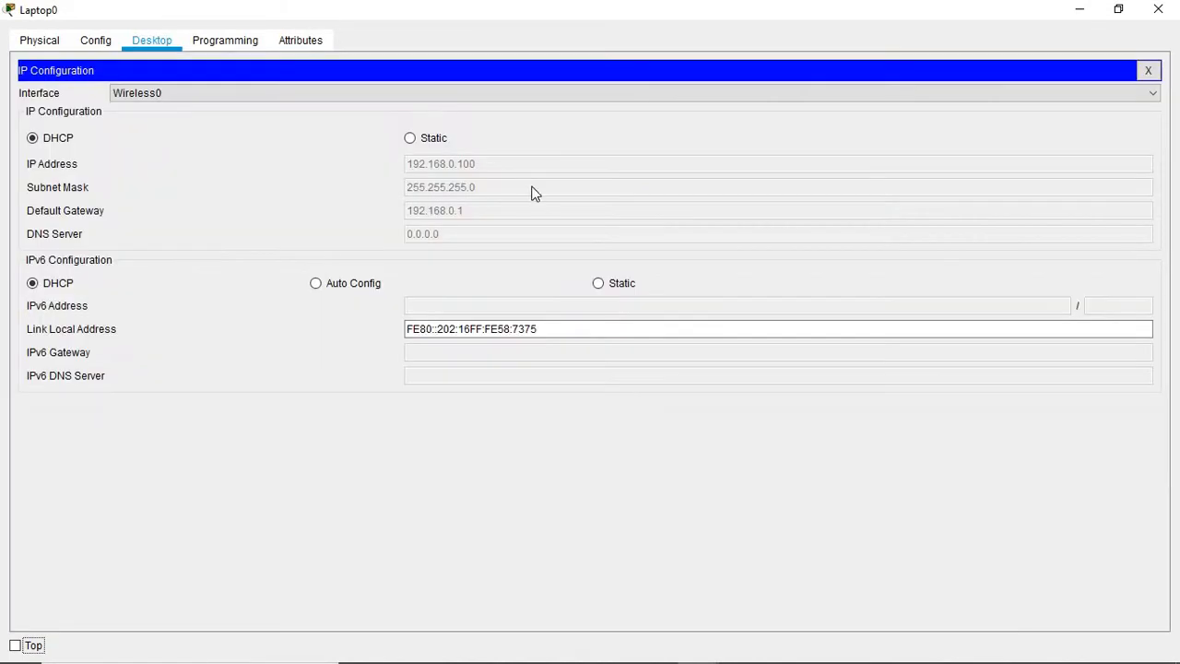
pyautogui.click(408, 139)
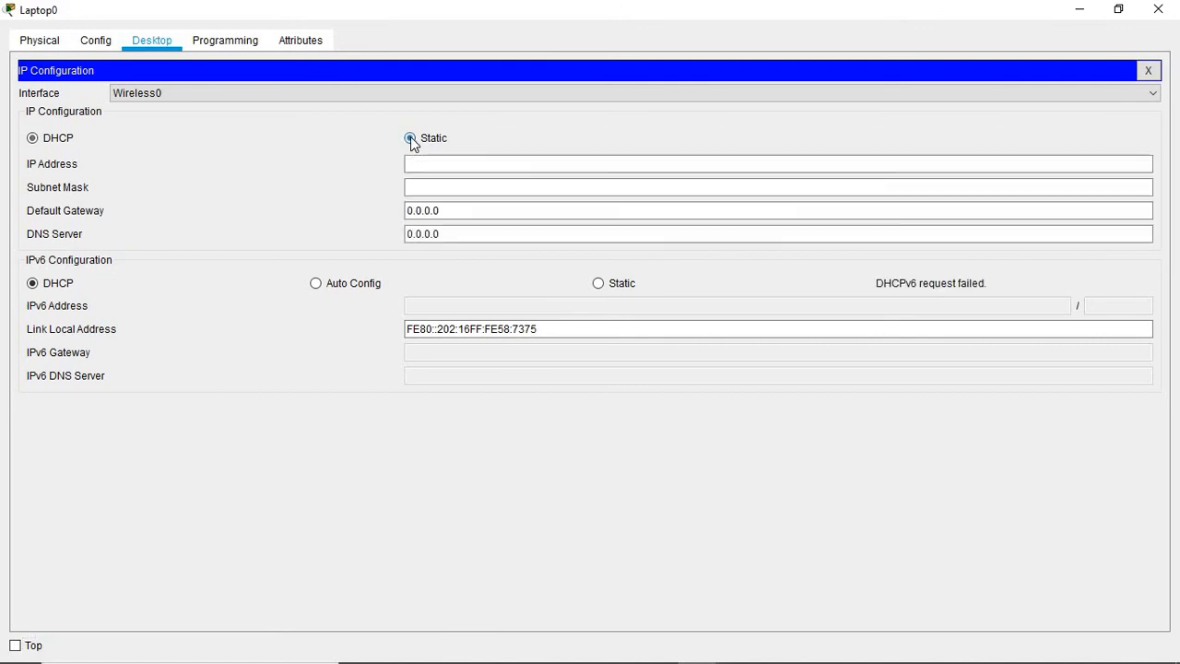
pyautogui.click(33, 140)
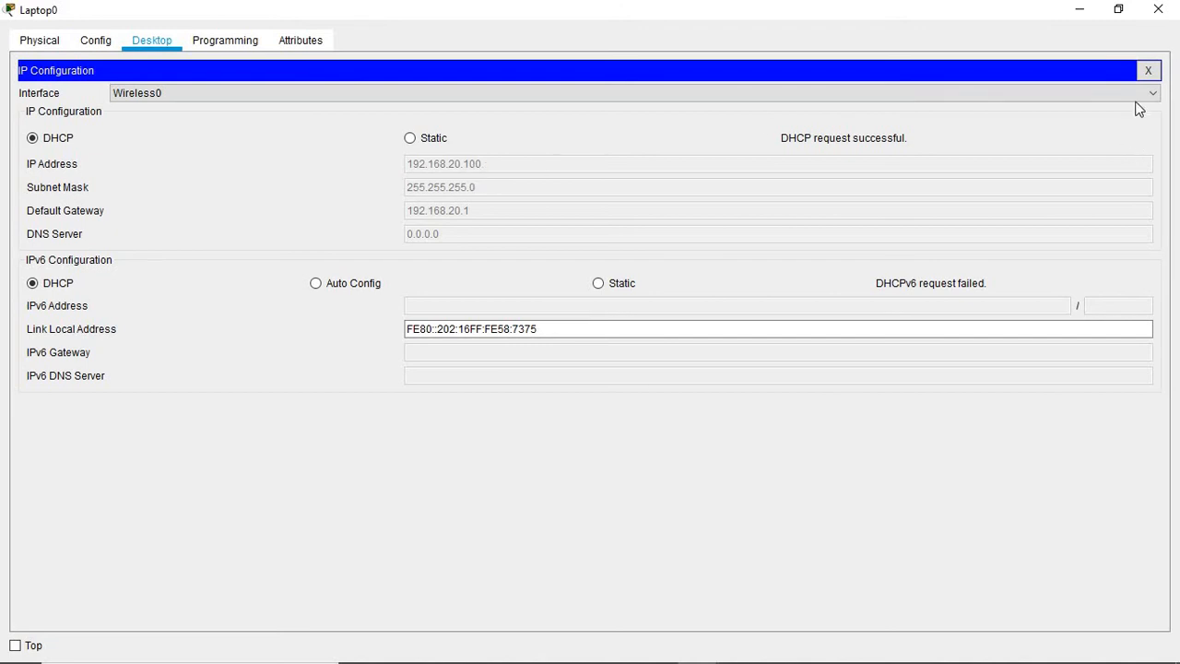
pyautogui.click(1148, 71)
pyautogui.click(1159, 8)
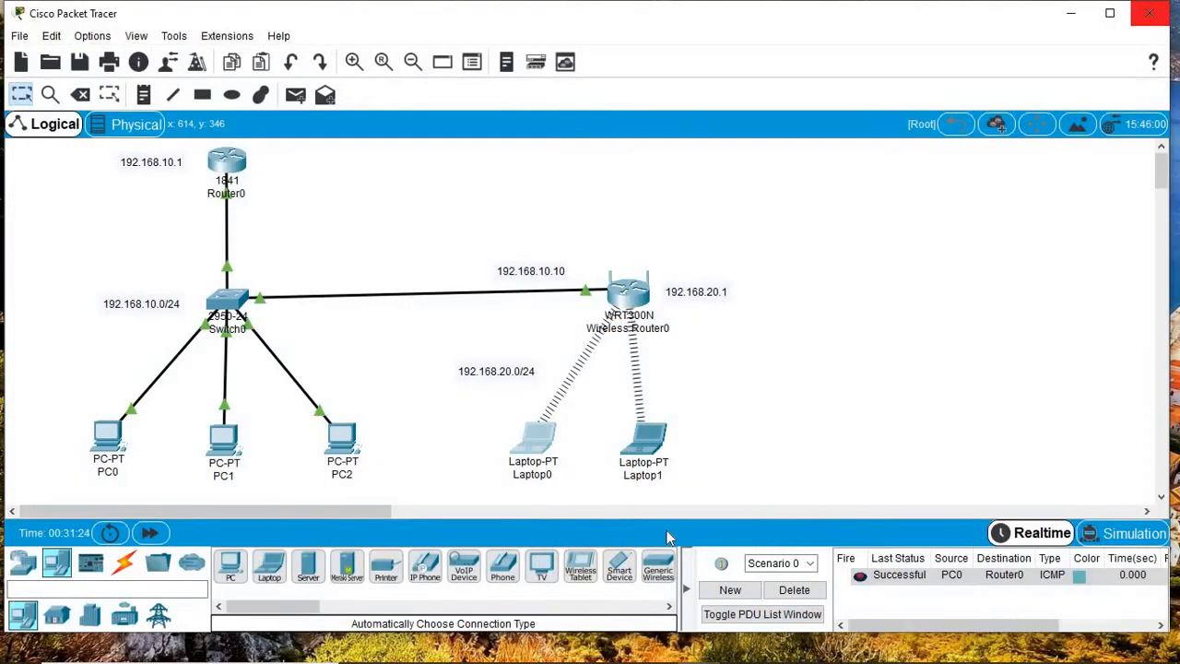
# Step: Renew Laptop1's DHCP lease in IP Configuration to get 192.168.20.101 with gateway 192.168.20.1
pyautogui.click(638, 450)
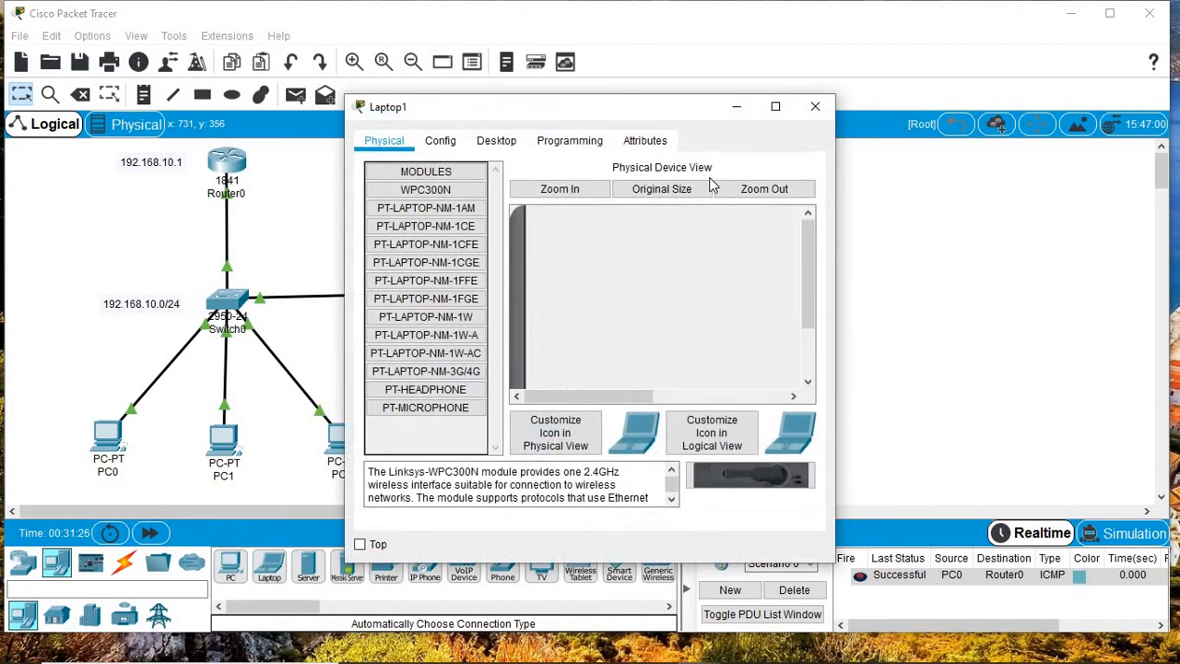
pyautogui.click(777, 109)
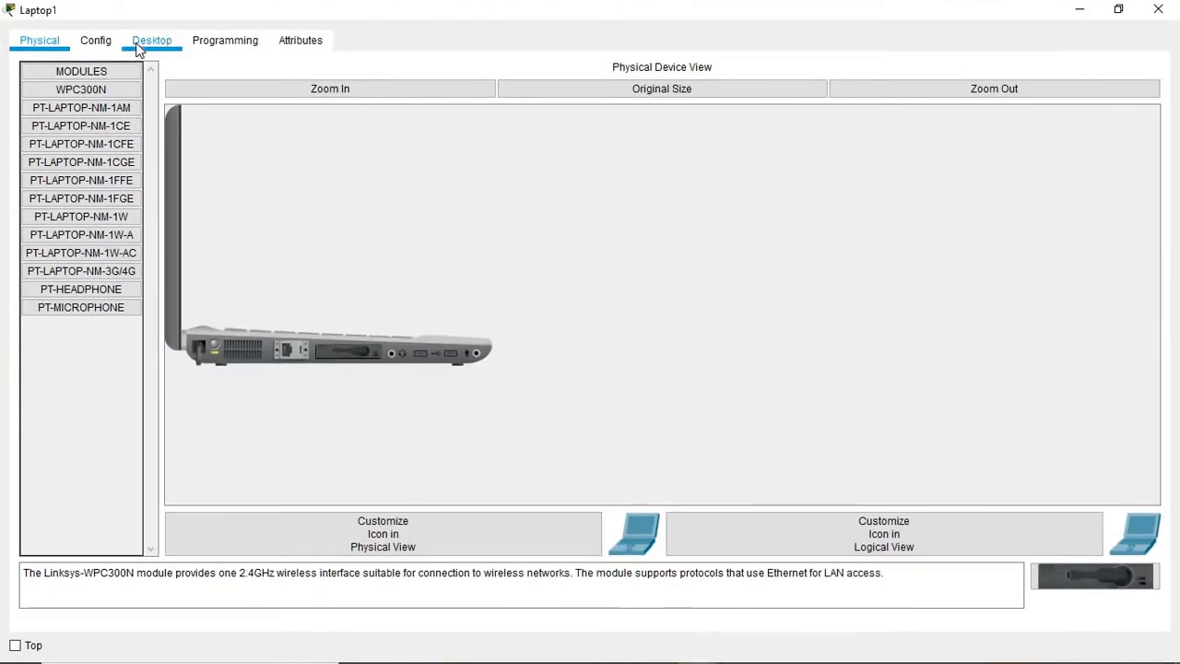
pyautogui.click(148, 39)
pyautogui.click(166, 141)
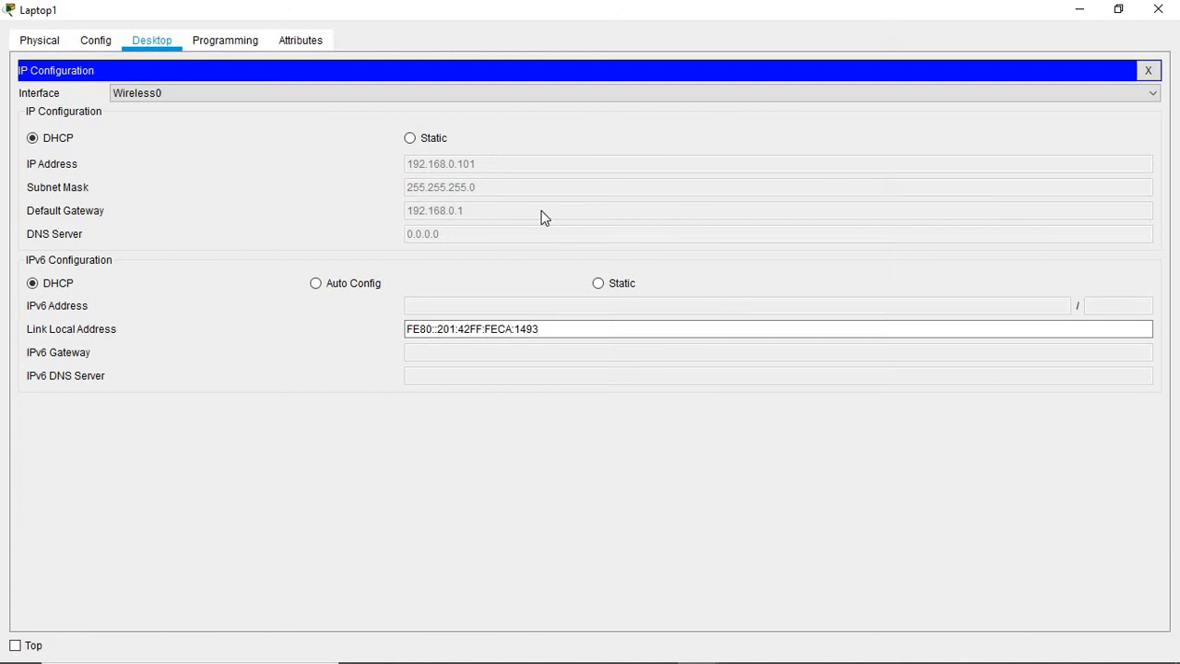
pyautogui.click(409, 138)
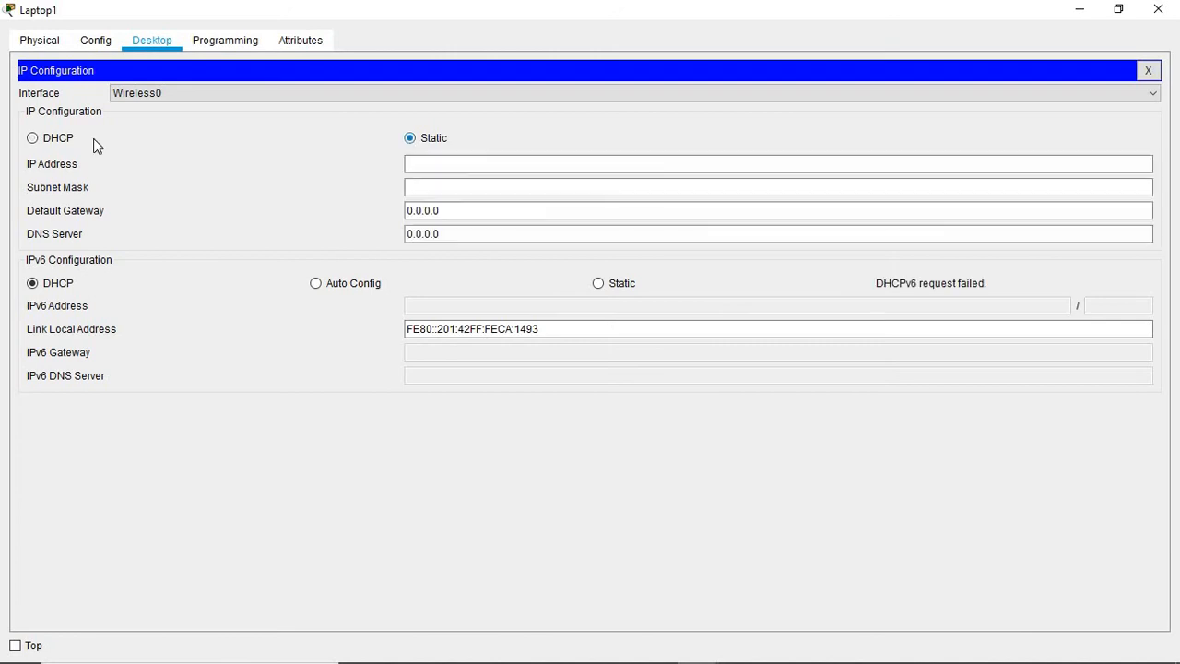
pyautogui.click(33, 140)
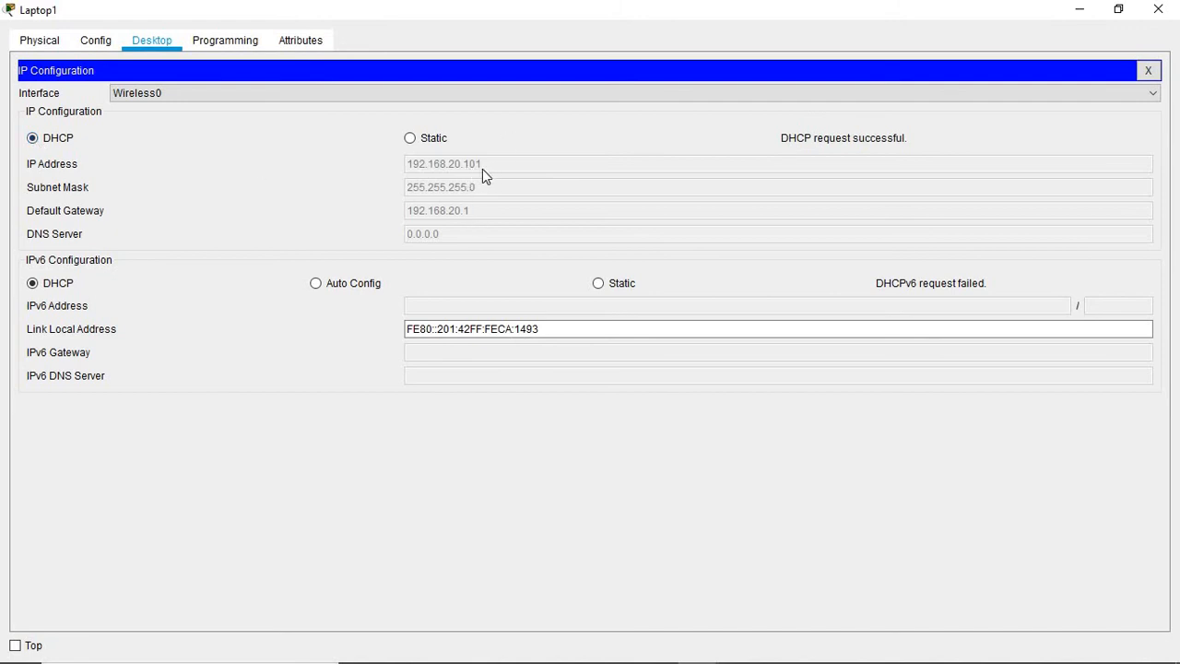
pyautogui.click(1148, 71)
pyautogui.click(1158, 9)
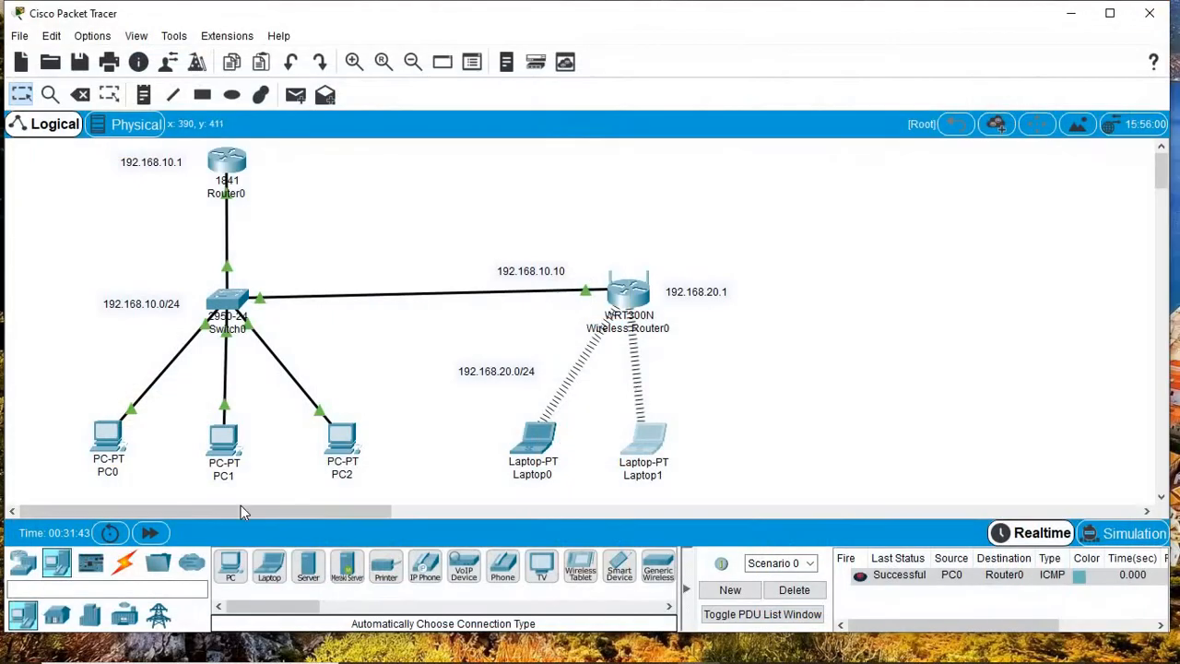
# Step: Open Laptop0's web browser full screen and load the router page at 192.168.20.1
pyautogui.click(533, 441)
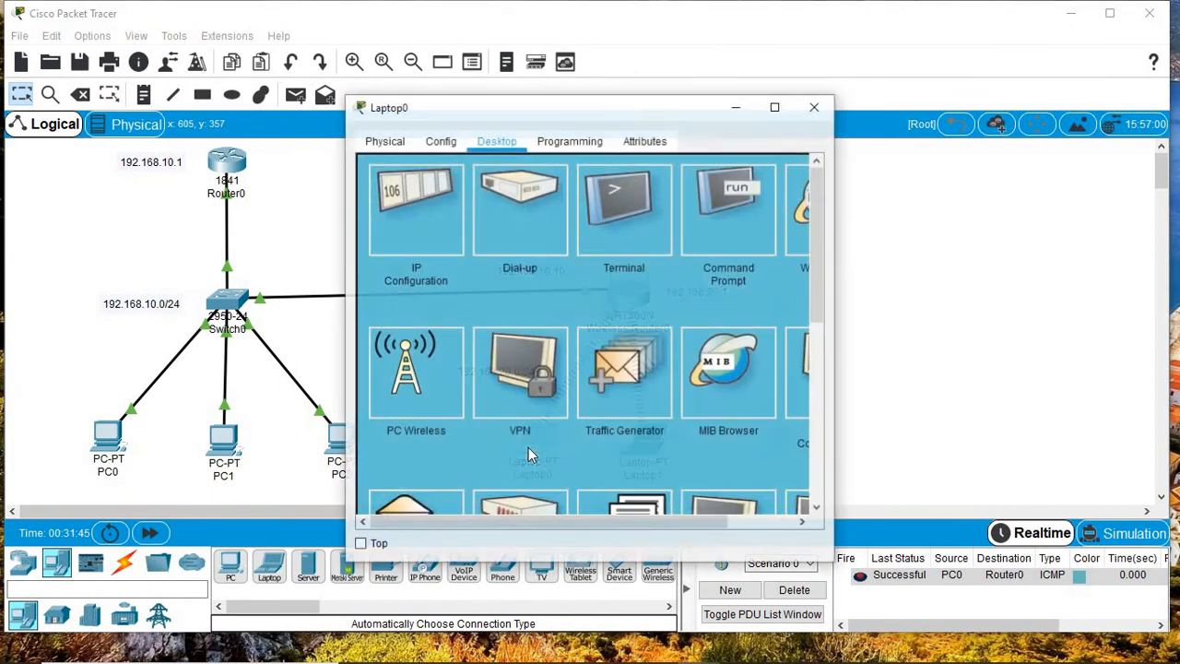
pyautogui.click(776, 107)
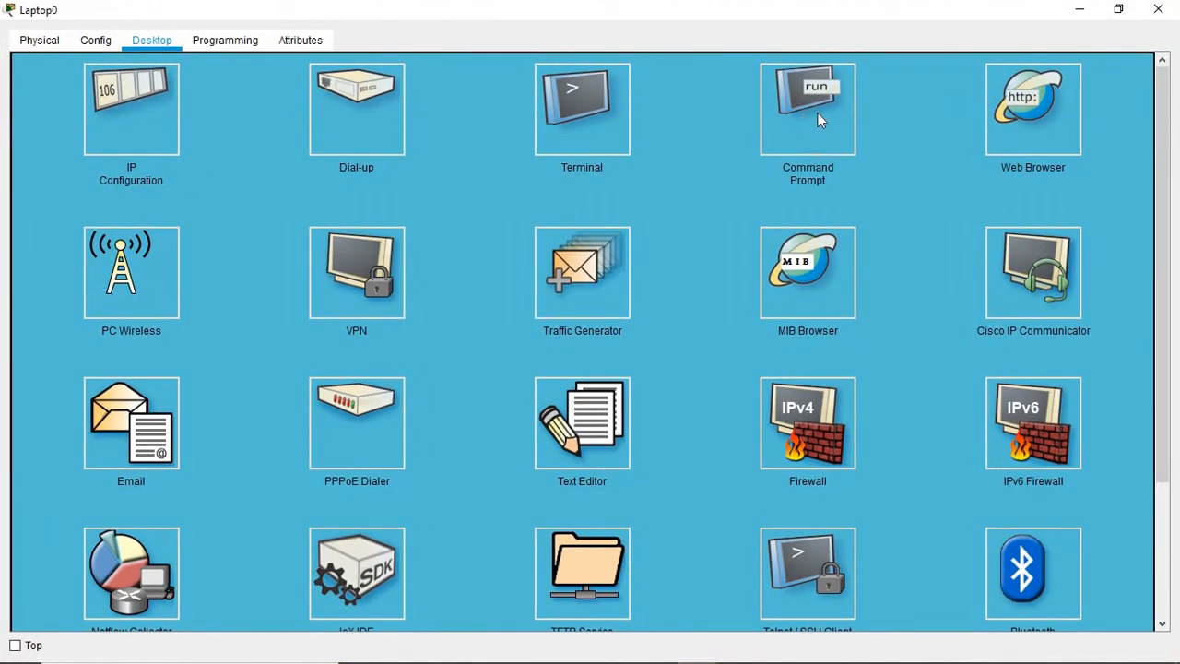
pyautogui.click(1024, 106)
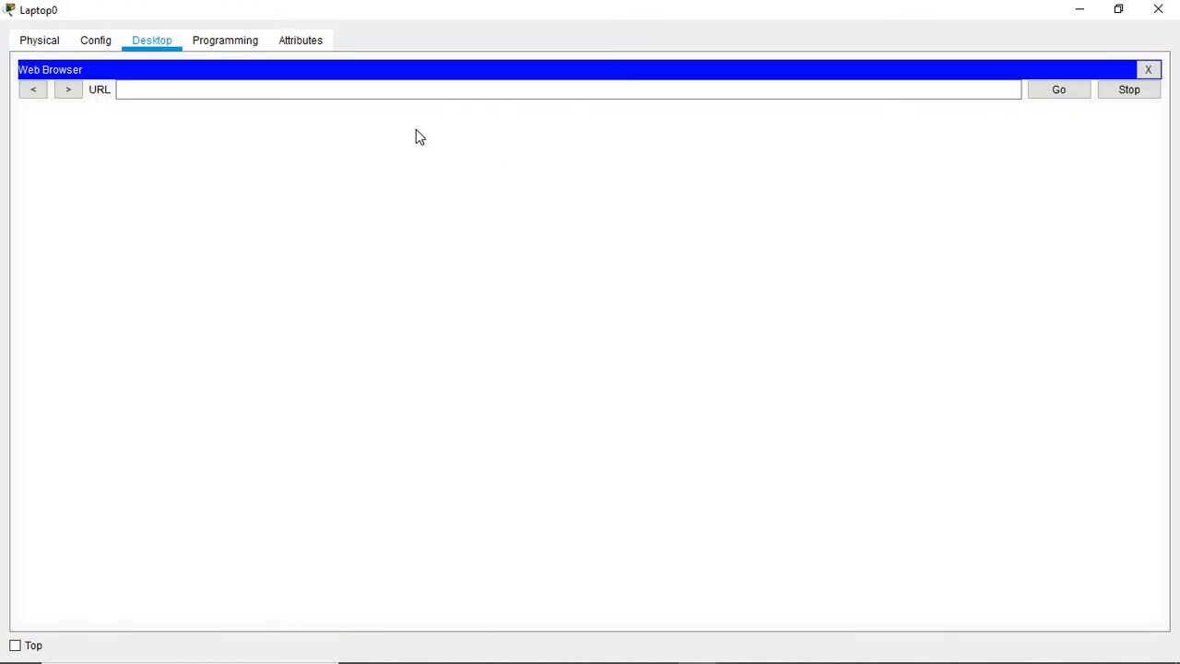
pyautogui.click(143, 88)
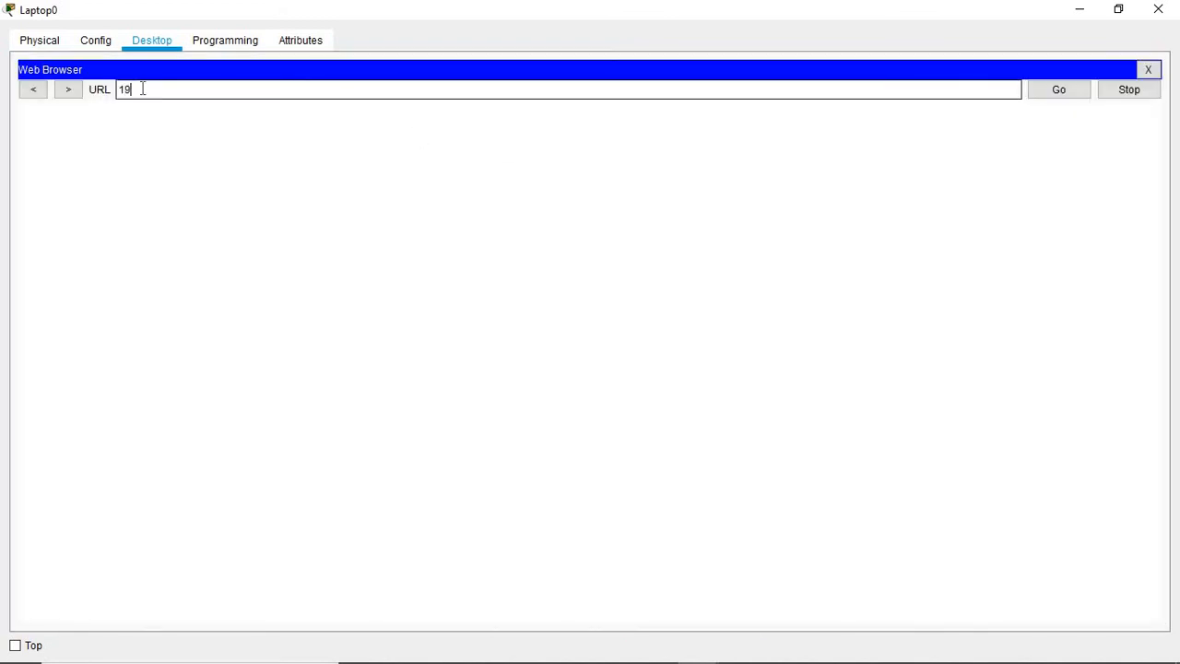
pyautogui.write('192.168.20.1')
pyautogui.press('Return')
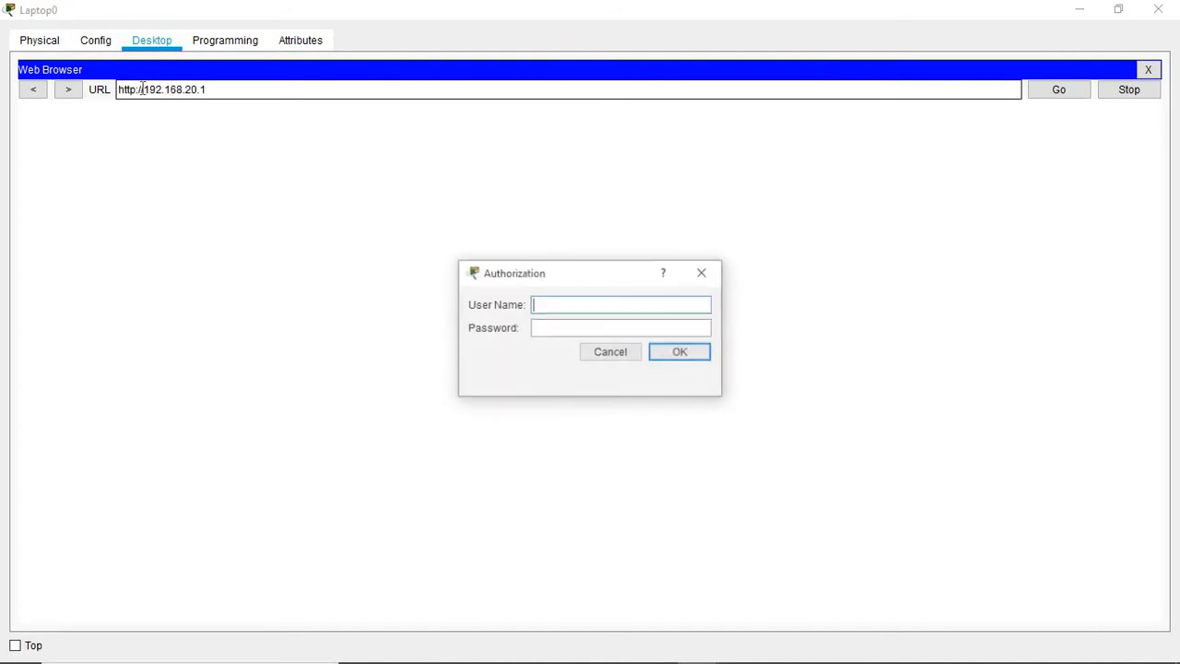
# Step: Log in with the router's admin credentials and scroll through the Setup page
pyautogui.write('admin')
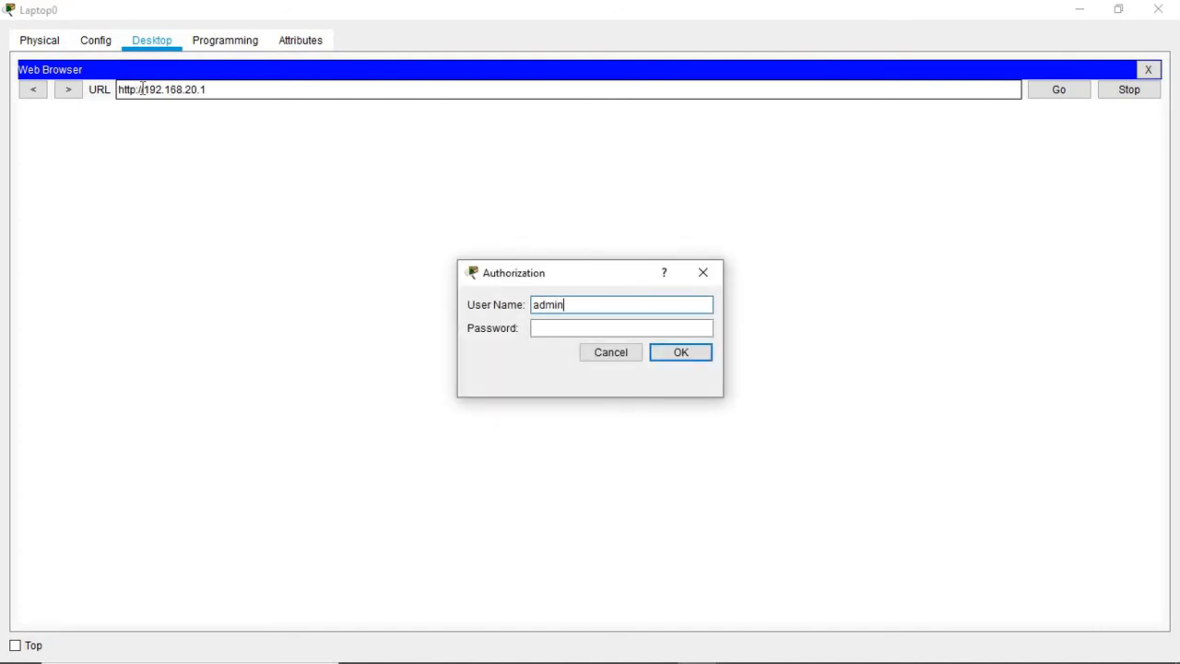
pyautogui.press('Tab')
pyautogui.write('ad')
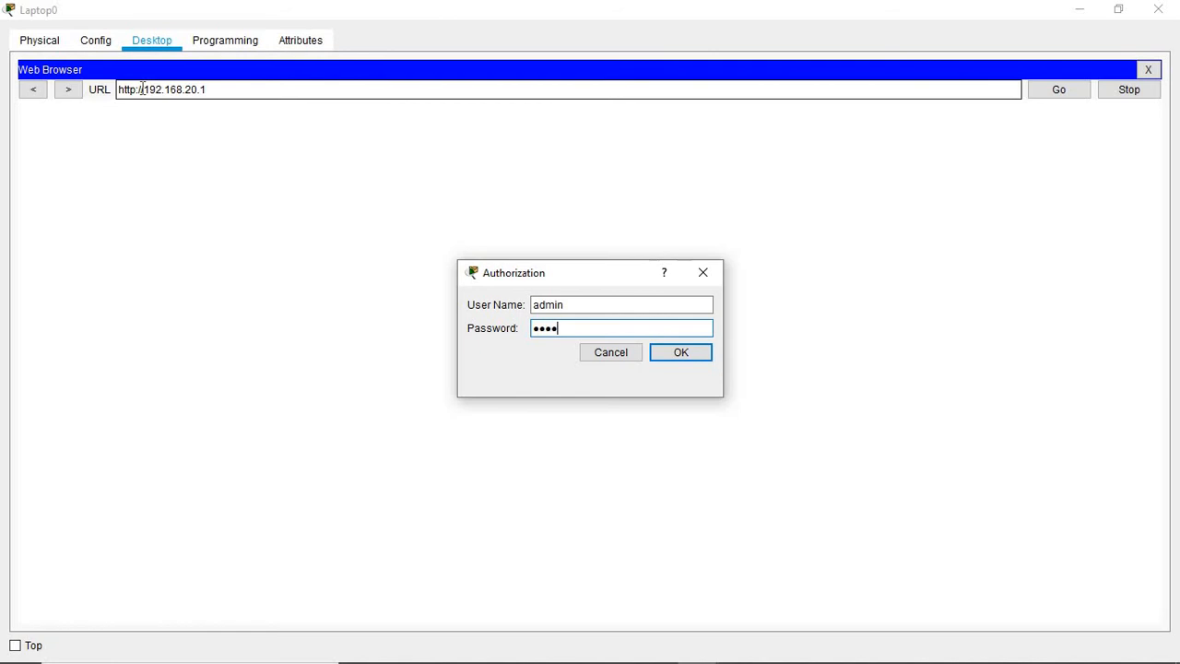
pyautogui.press('Return')
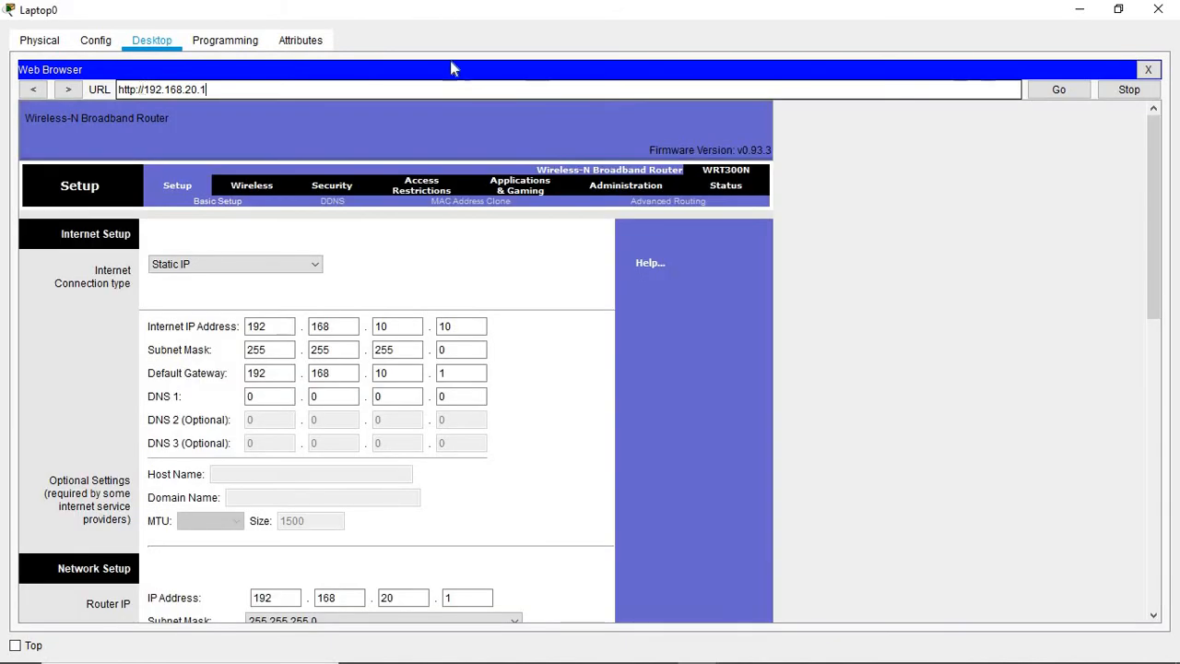
pyautogui.moveTo(1158, 136); pyautogui.dragTo(1110, 280)
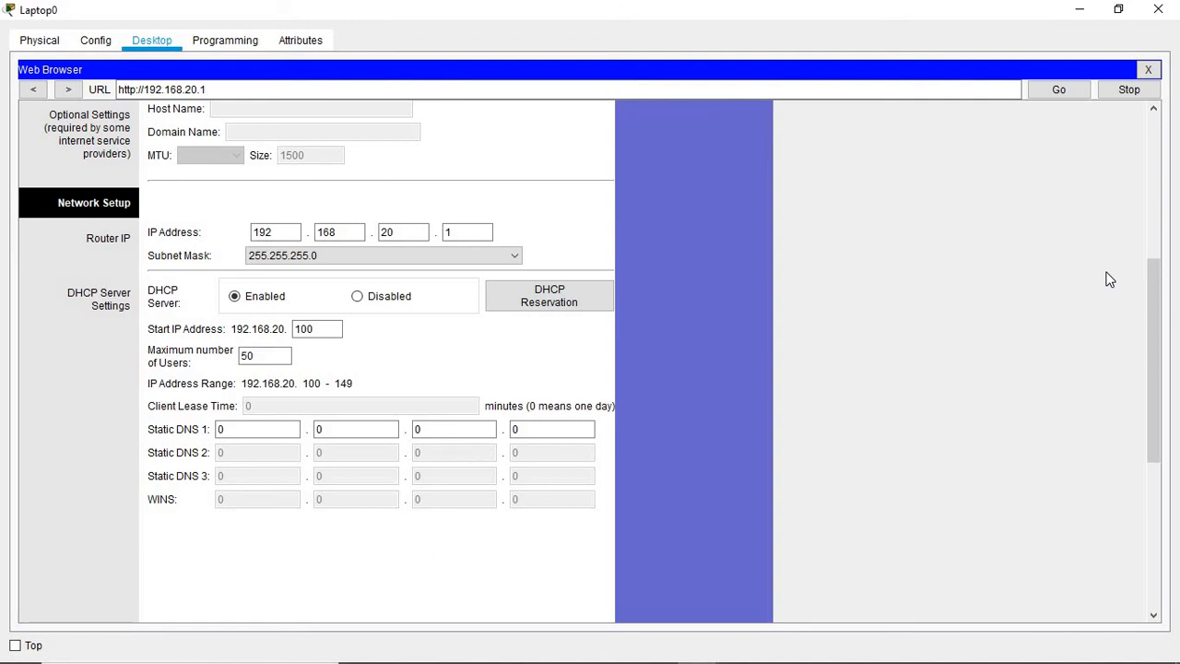
pyautogui.moveTo(1152, 305); pyautogui.dragTo(1159, 134)
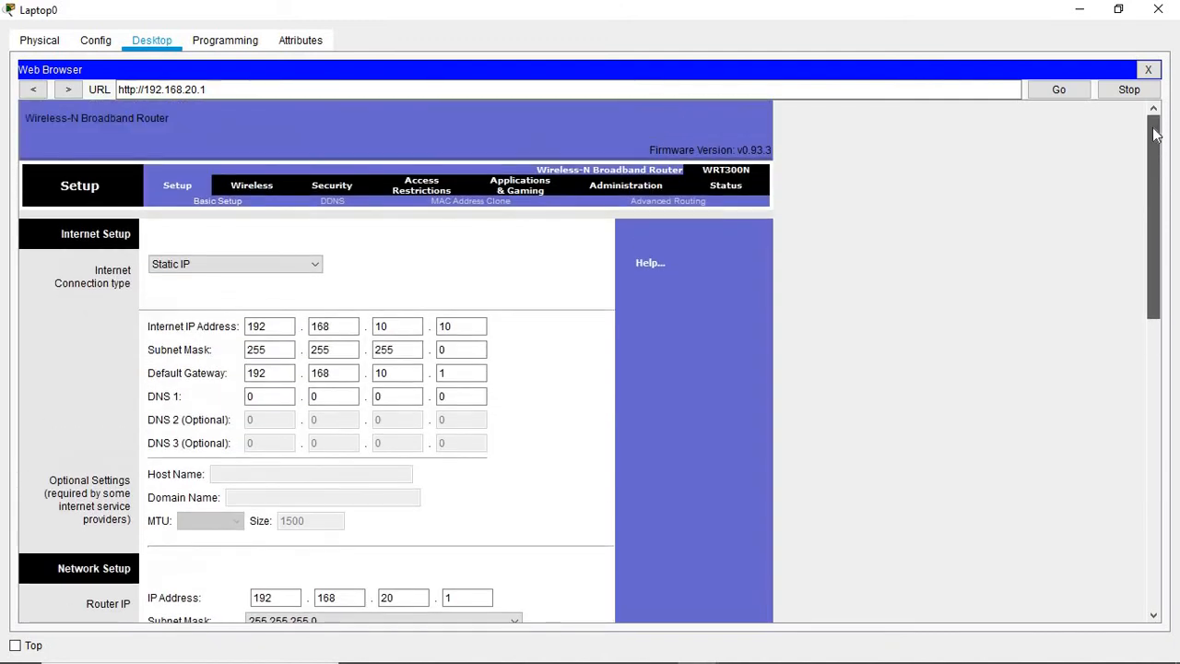
# Step: Replace the Default SSID with the custom network name in Basic Wireless Settings and save
pyautogui.click(250, 184)
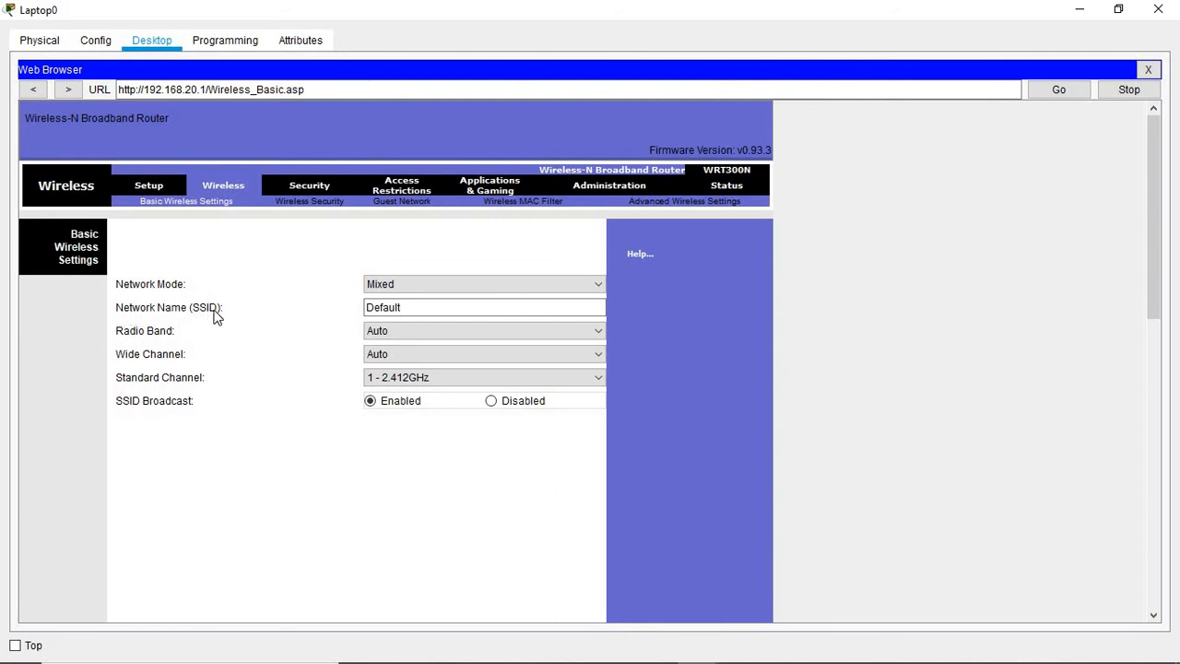
pyautogui.click(411, 309)
pyautogui.press('BackSpace')
pyautogui.press('BackSpace')
pyautogui.press('BackSpace')
pyautogui.press('BackSpace')
pyautogui.press('BackSpace')
pyautogui.press('BackSpace')
pyautogui.press('BackSpace')
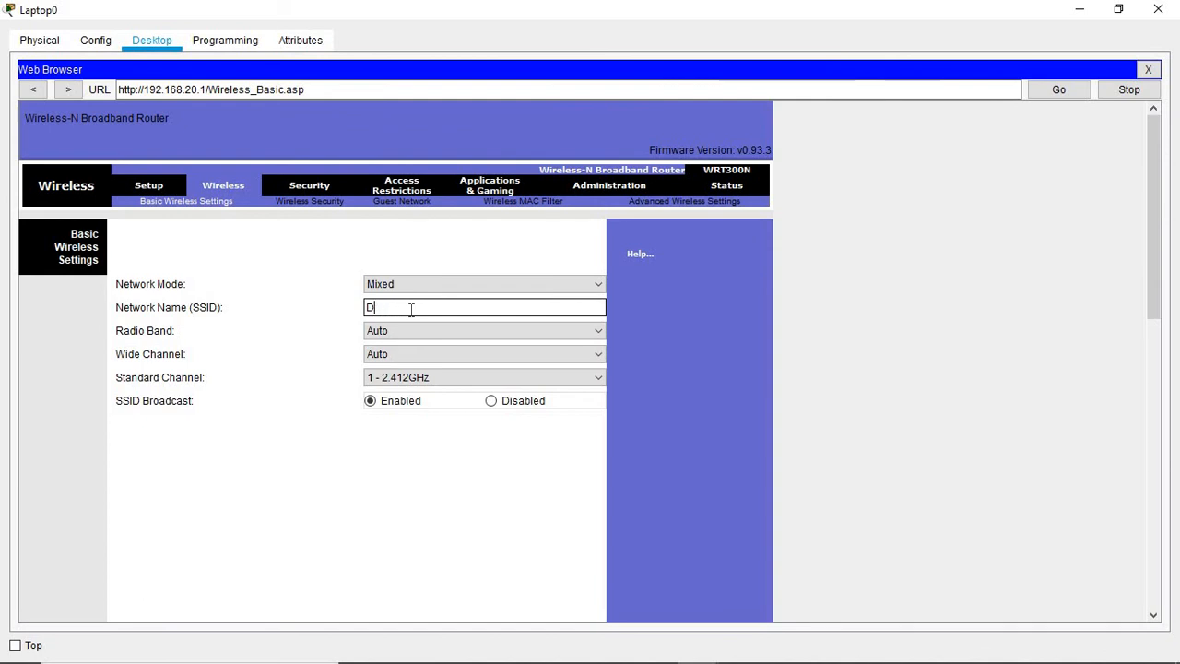
pyautogui.write('Mabokoane')
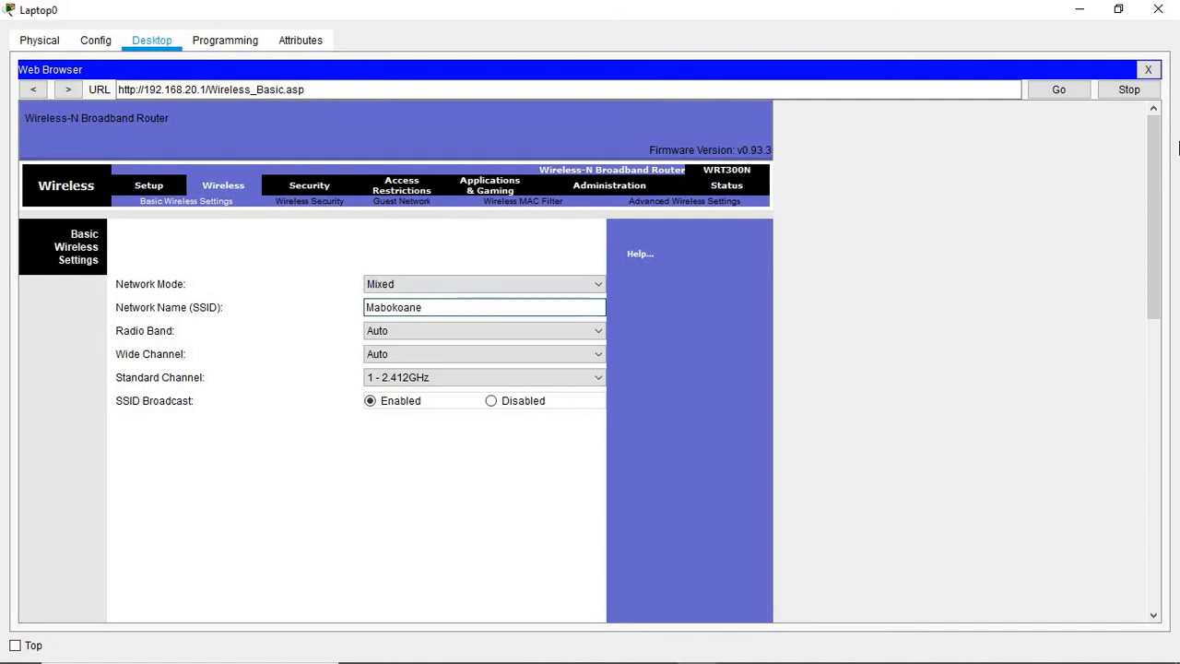
pyautogui.moveTo(1152, 132); pyautogui.dragTo(1117, 438)
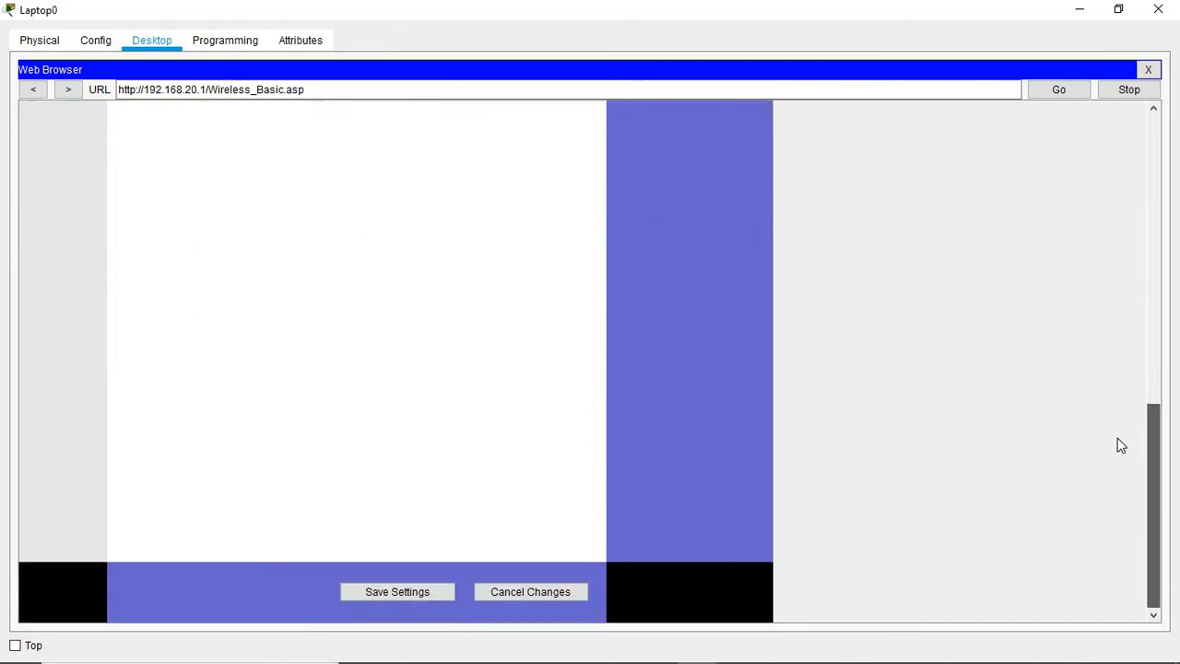
pyautogui.click(426, 592)
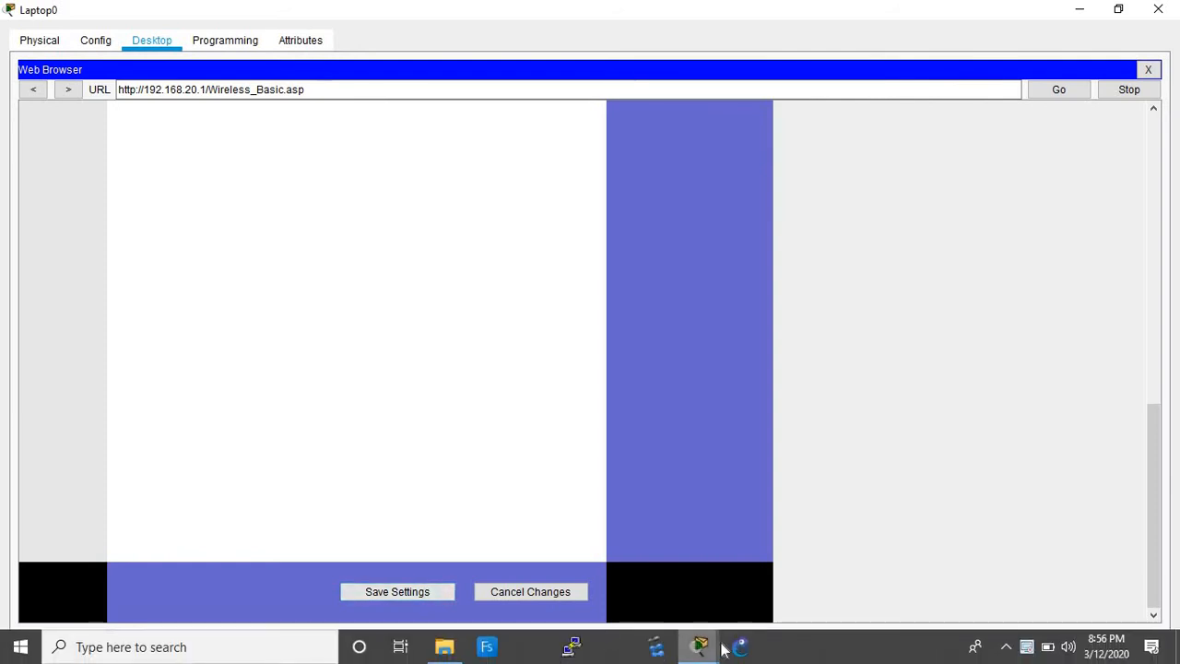
# Step: Reopen Laptop0's desktop full screen and close its web browser
pyautogui.moveTo(698, 645)
pyautogui.click(600, 561)
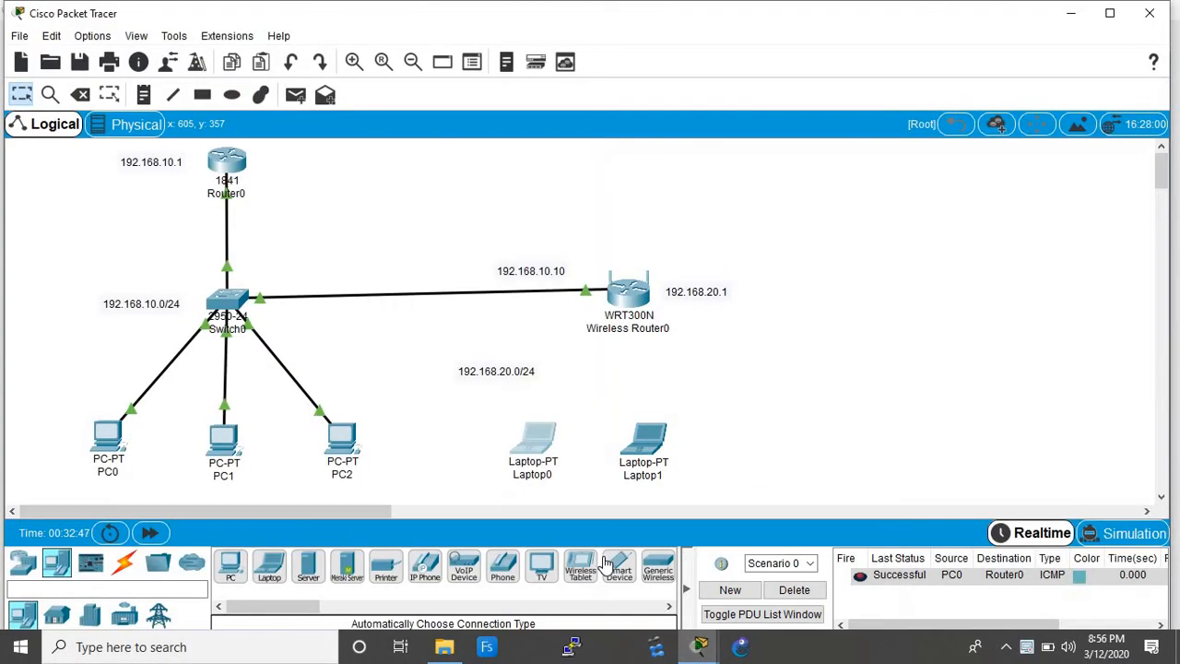
pyautogui.click(540, 444)
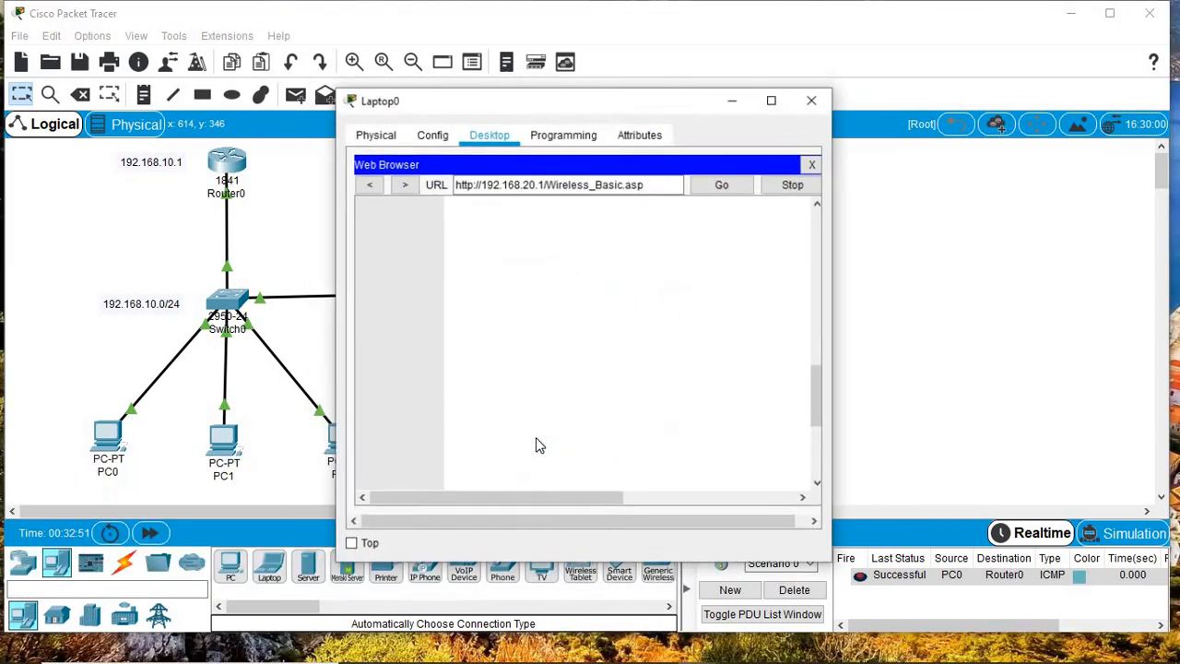
pyautogui.click(776, 110)
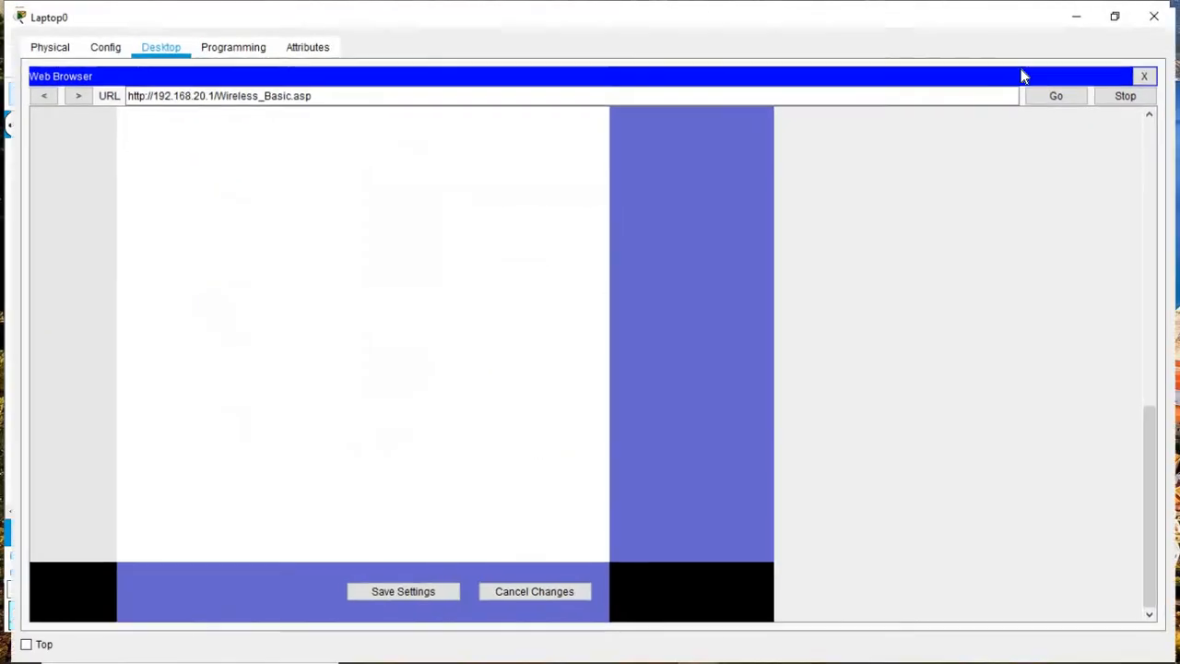
pyautogui.click(1147, 73)
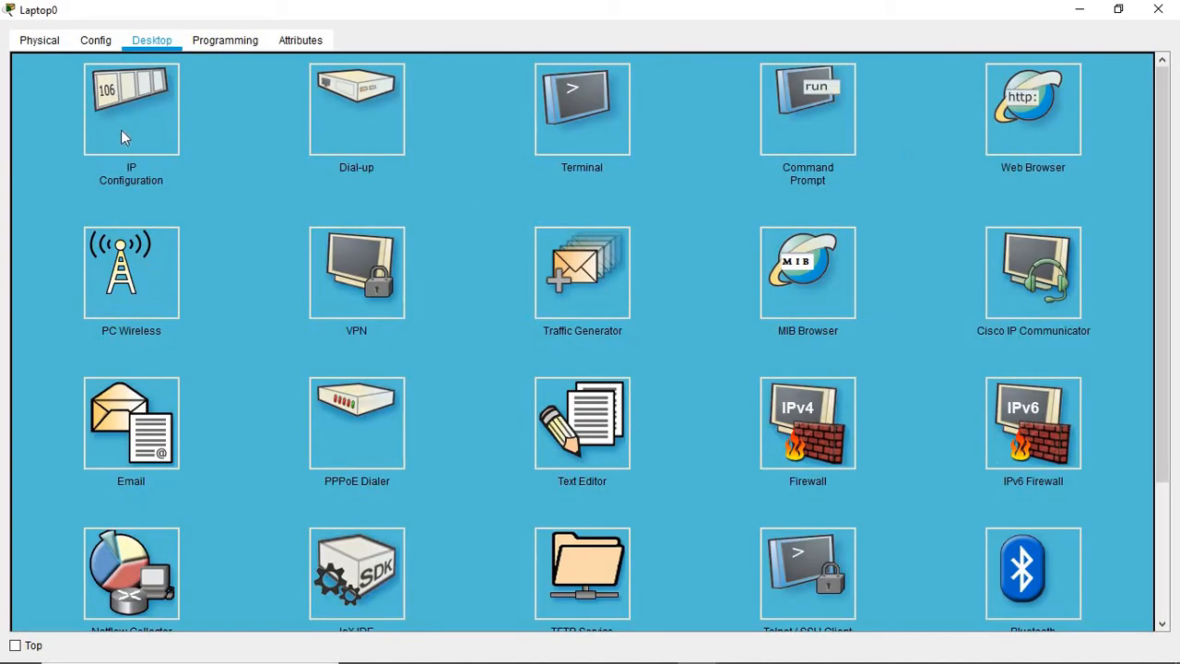
# Step: Connect Laptop0 to the router's new SSID through PC Wireless, then return to the topology
pyautogui.click(103, 257)
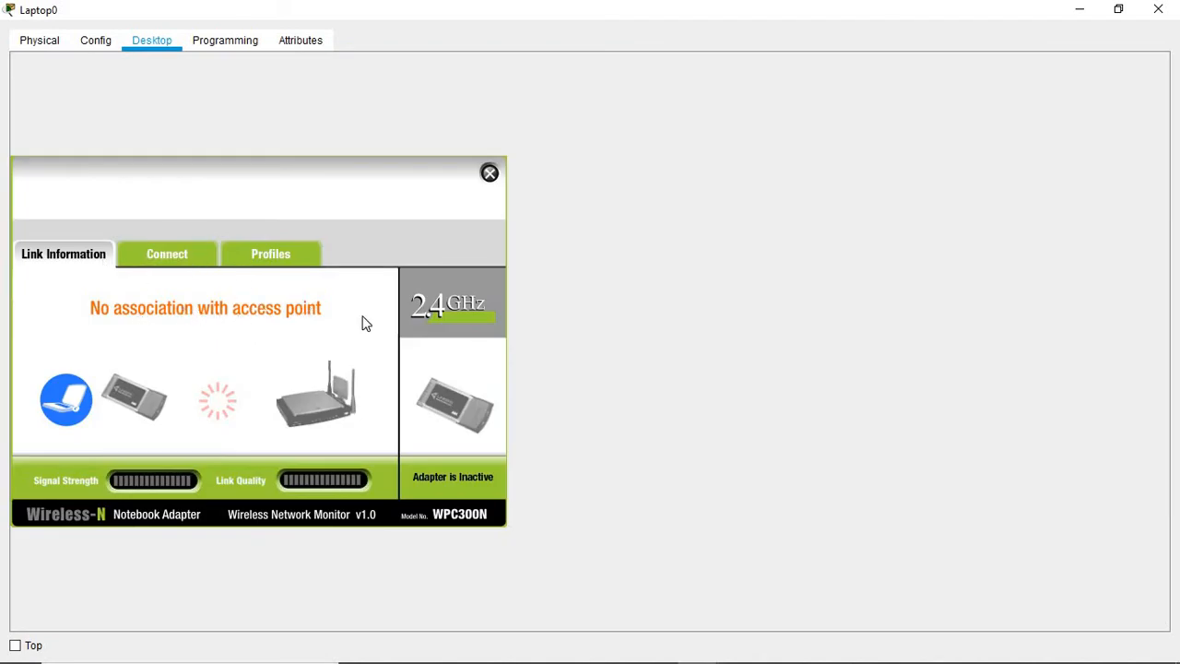
pyautogui.click(174, 259)
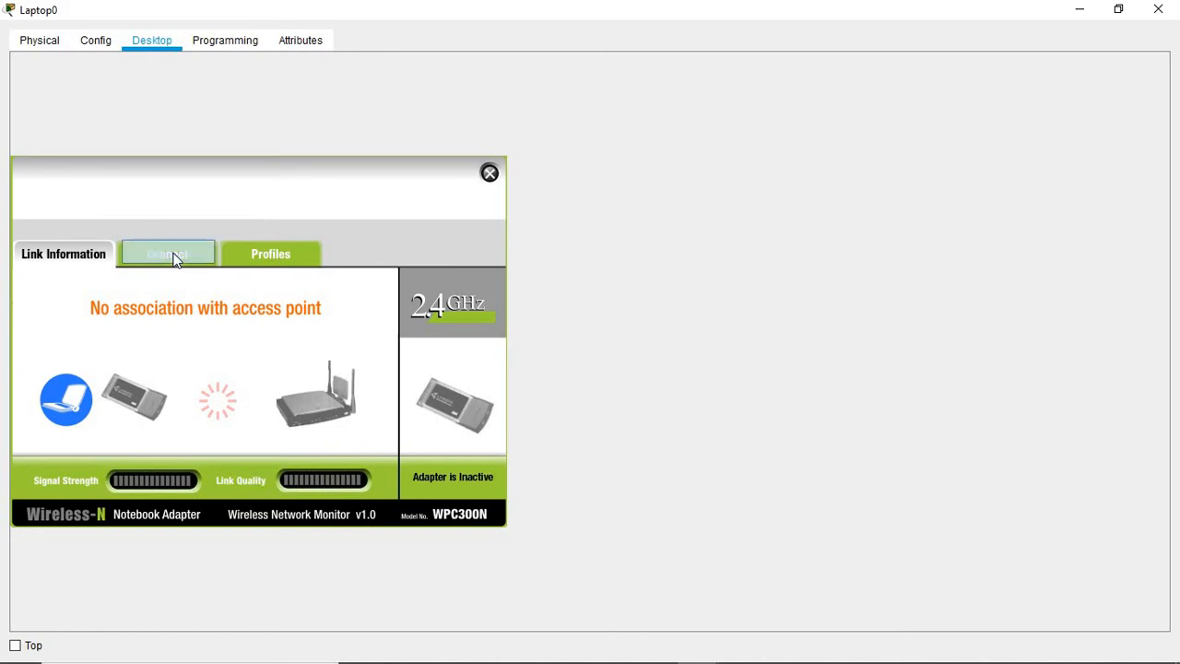
pyautogui.click(361, 438)
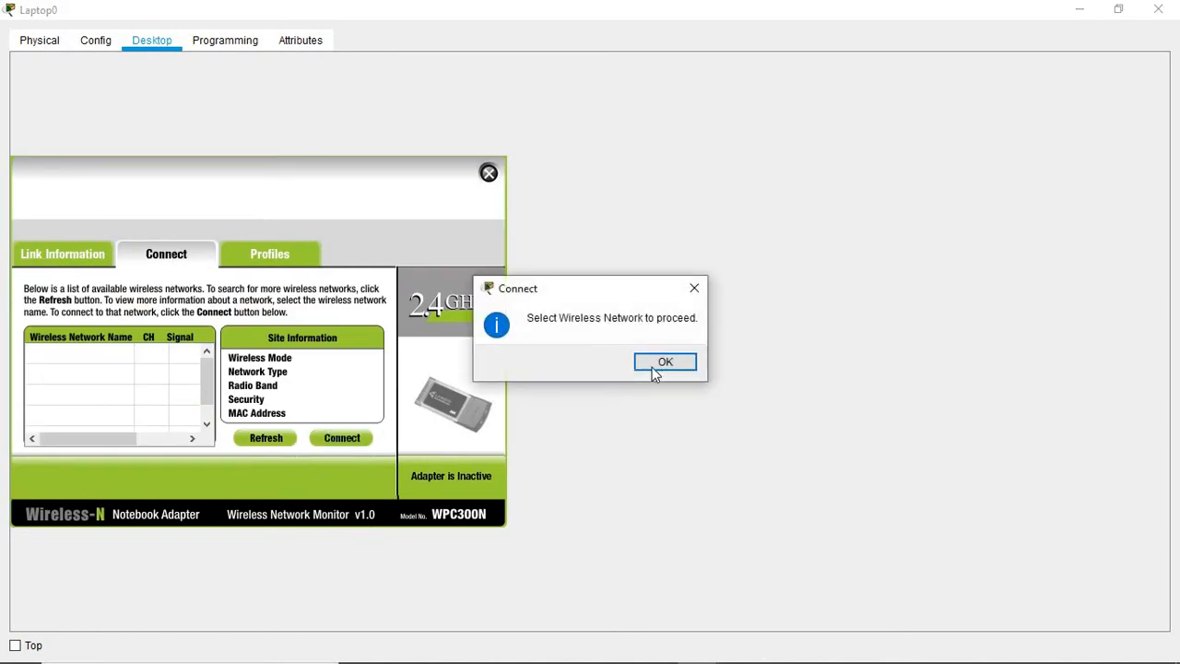
pyautogui.click(652, 366)
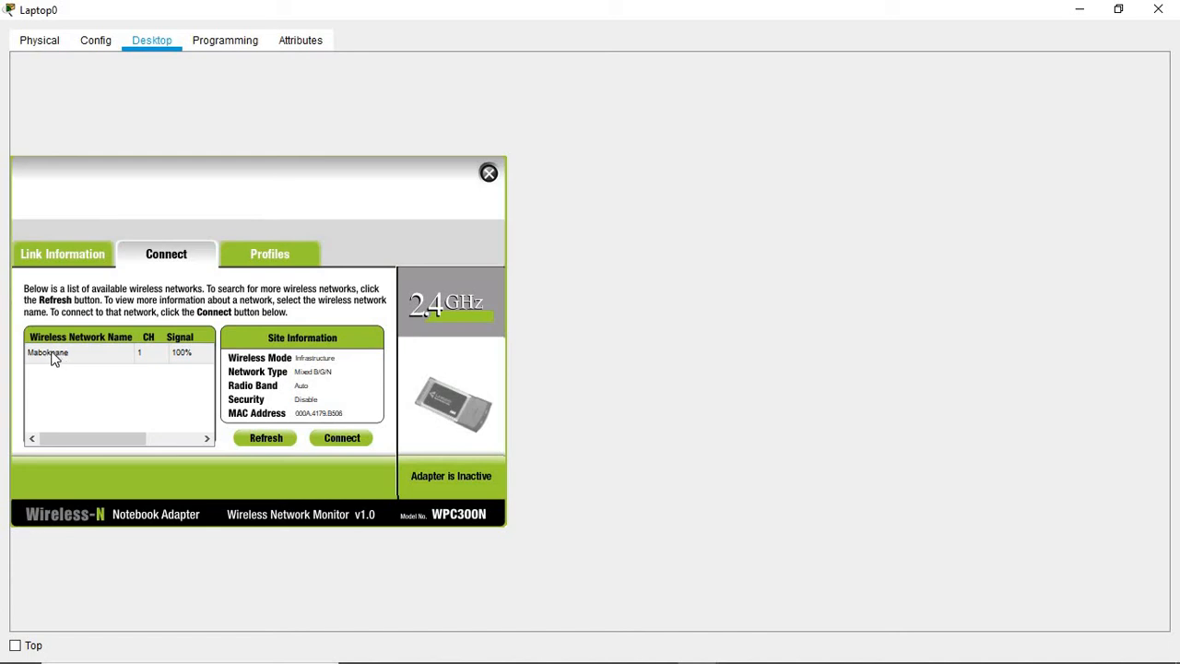
pyautogui.click(55, 358)
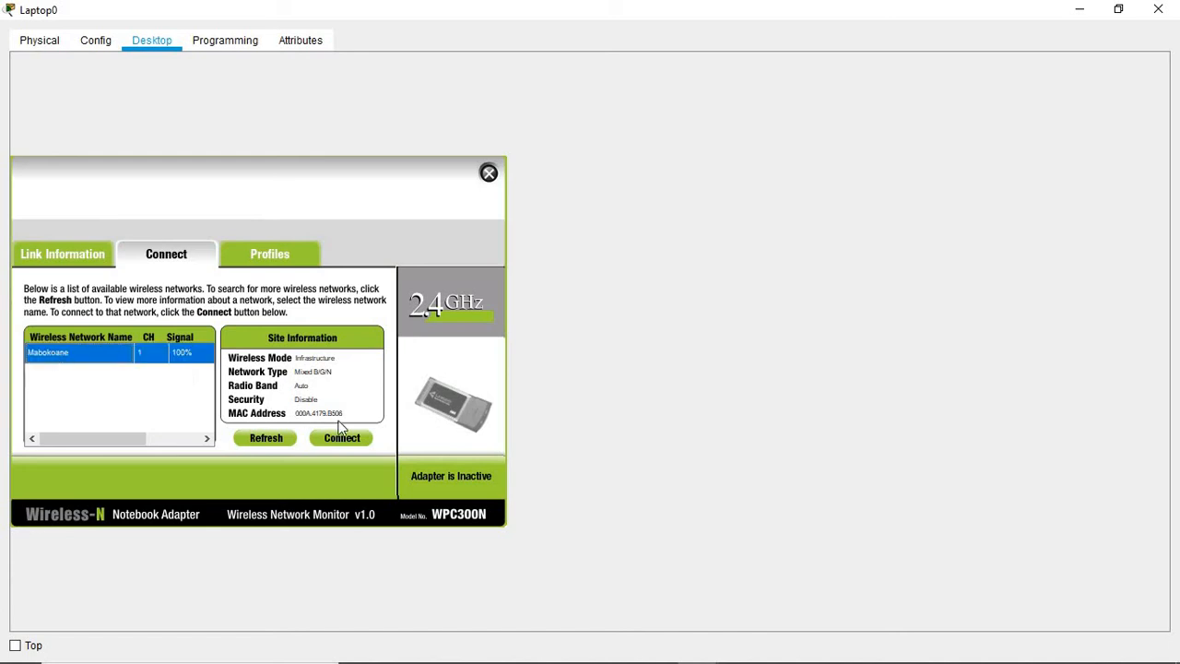
pyautogui.click(354, 443)
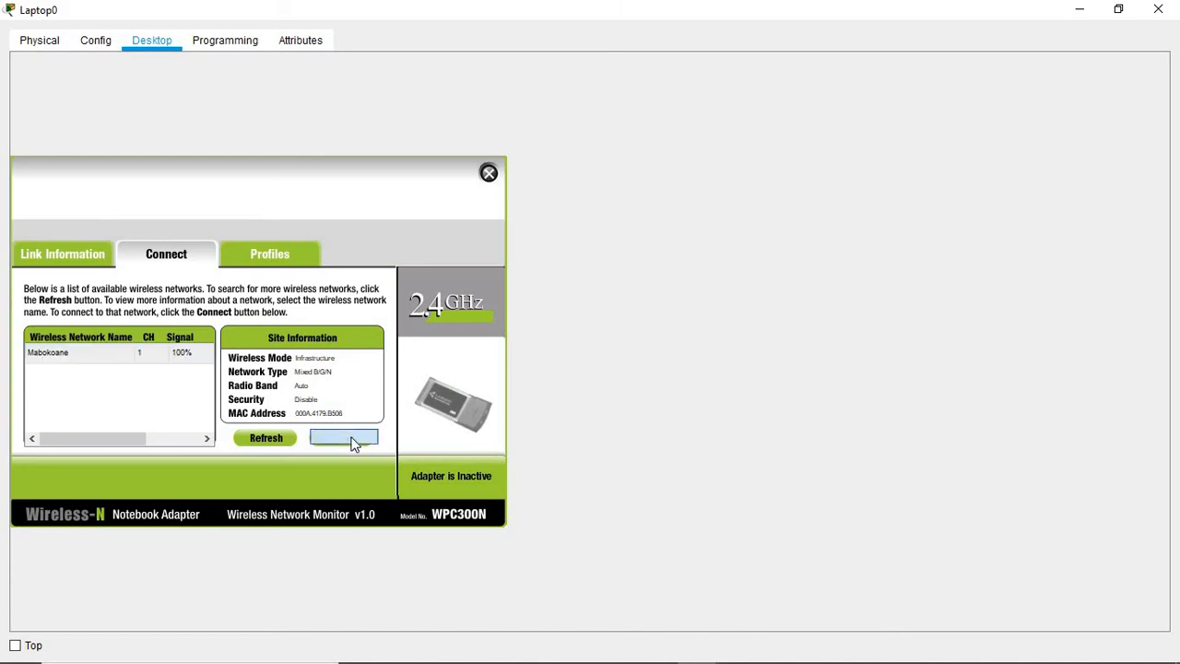
pyautogui.click(489, 174)
pyautogui.click(1158, 8)
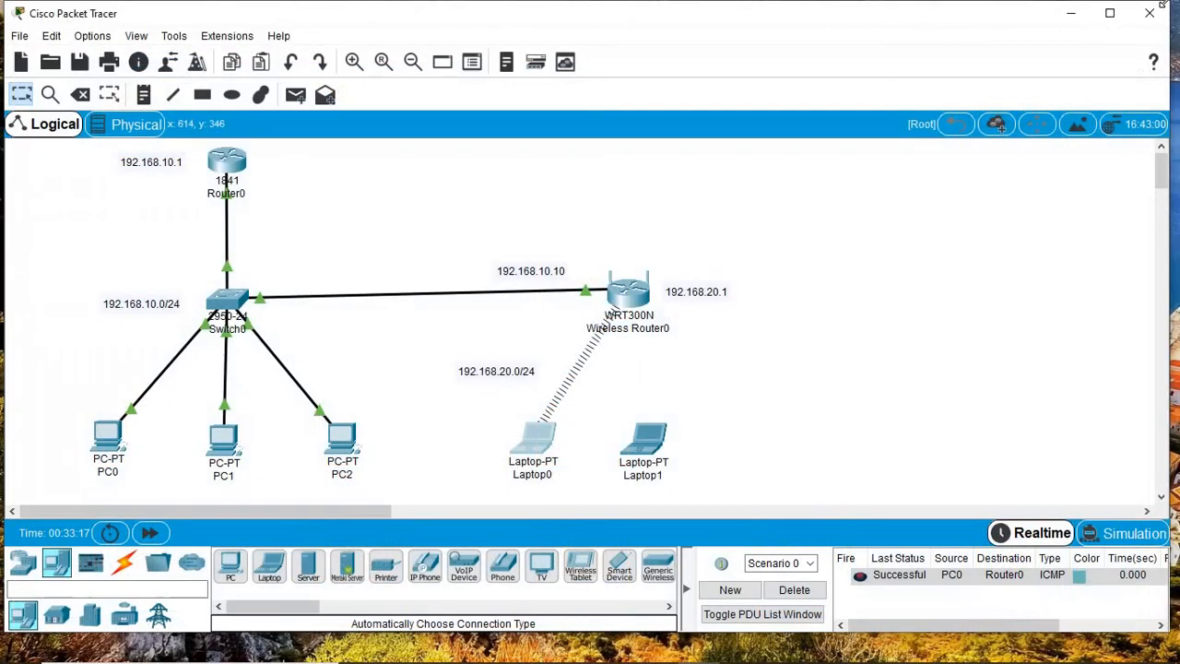
# Step: Connect Laptop1 to the router's new SSID via PC Wireless, then hide its window
pyautogui.click(648, 441)
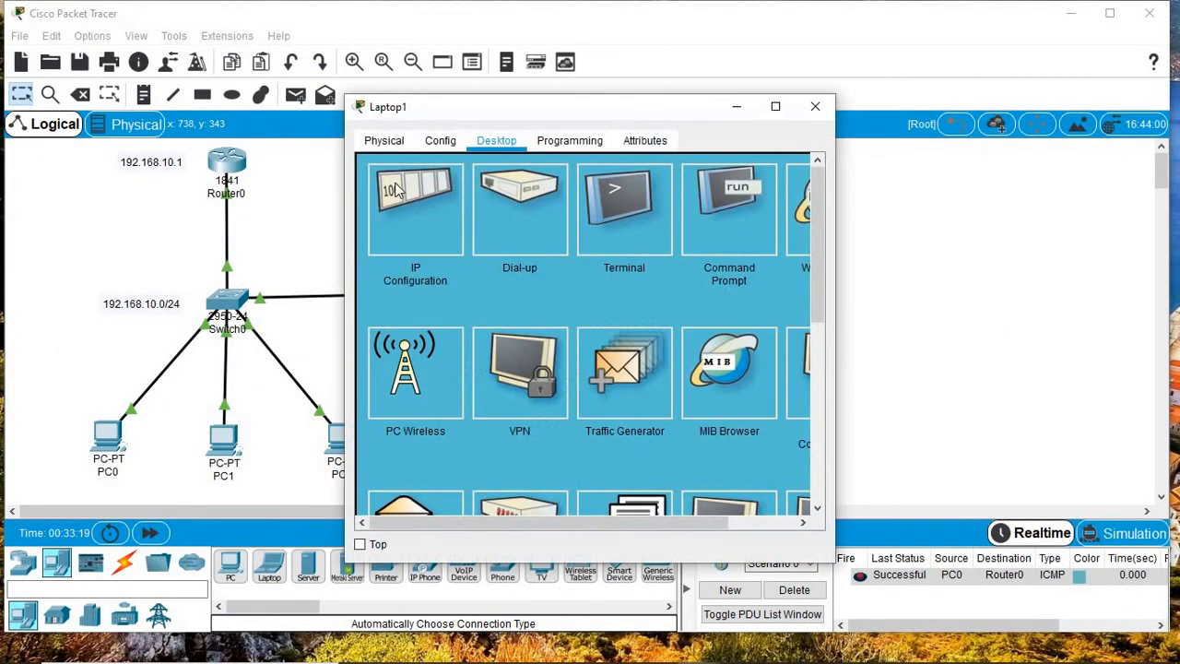
pyautogui.click(403, 372)
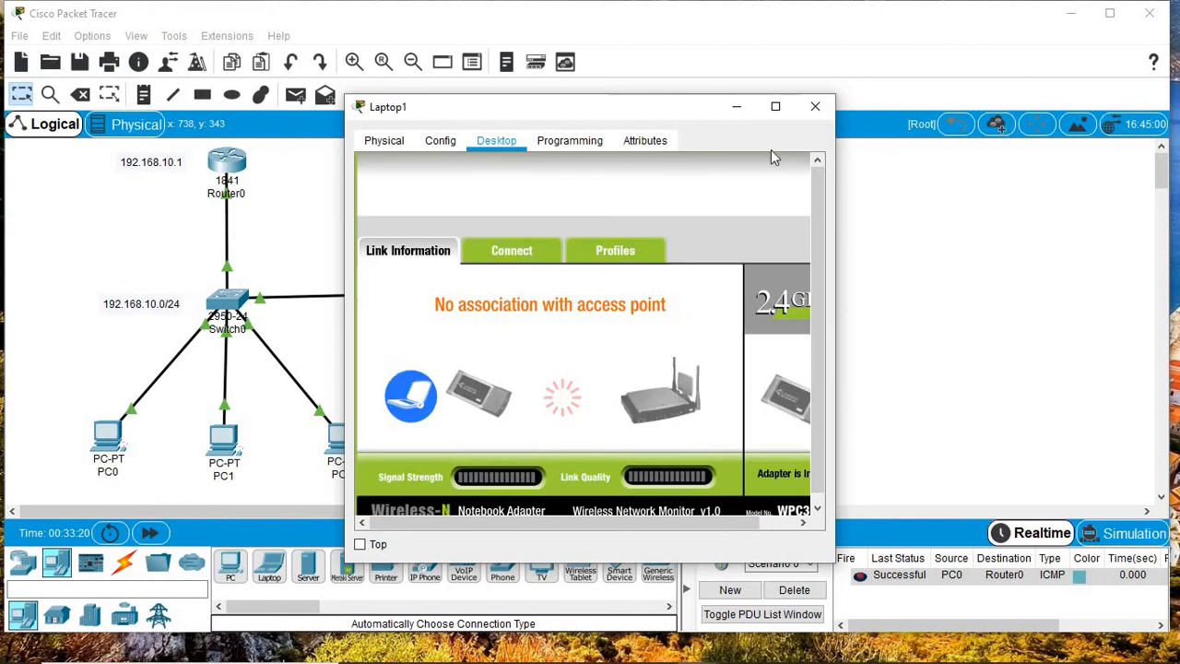
pyautogui.click(780, 106)
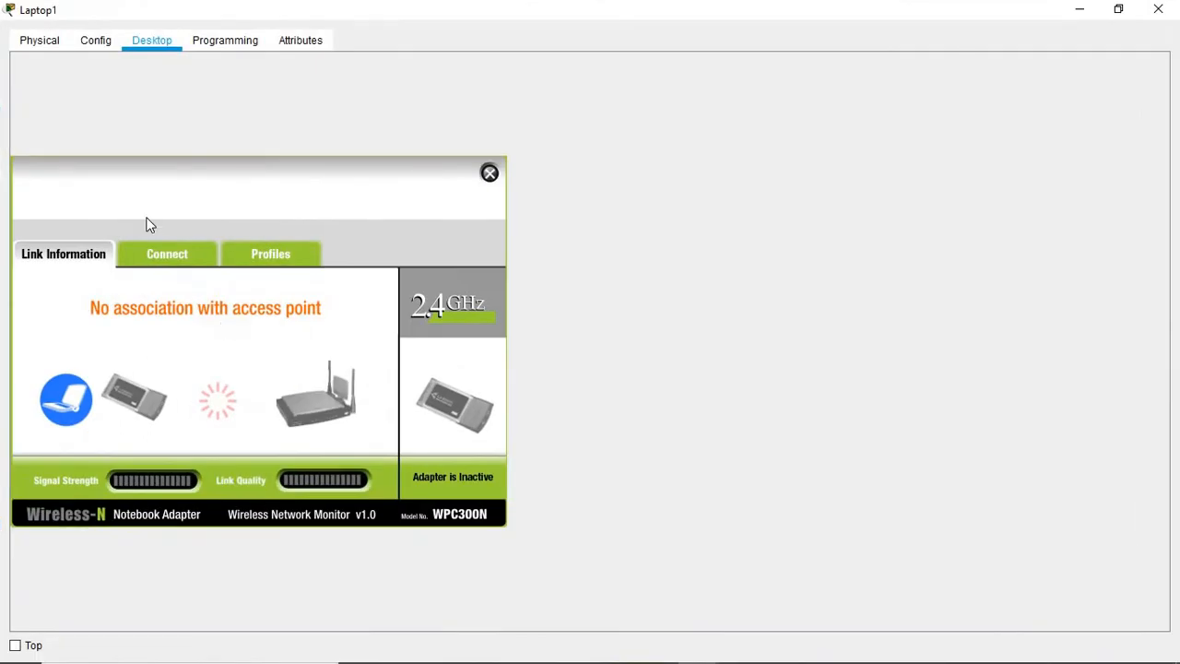
pyautogui.click(157, 251)
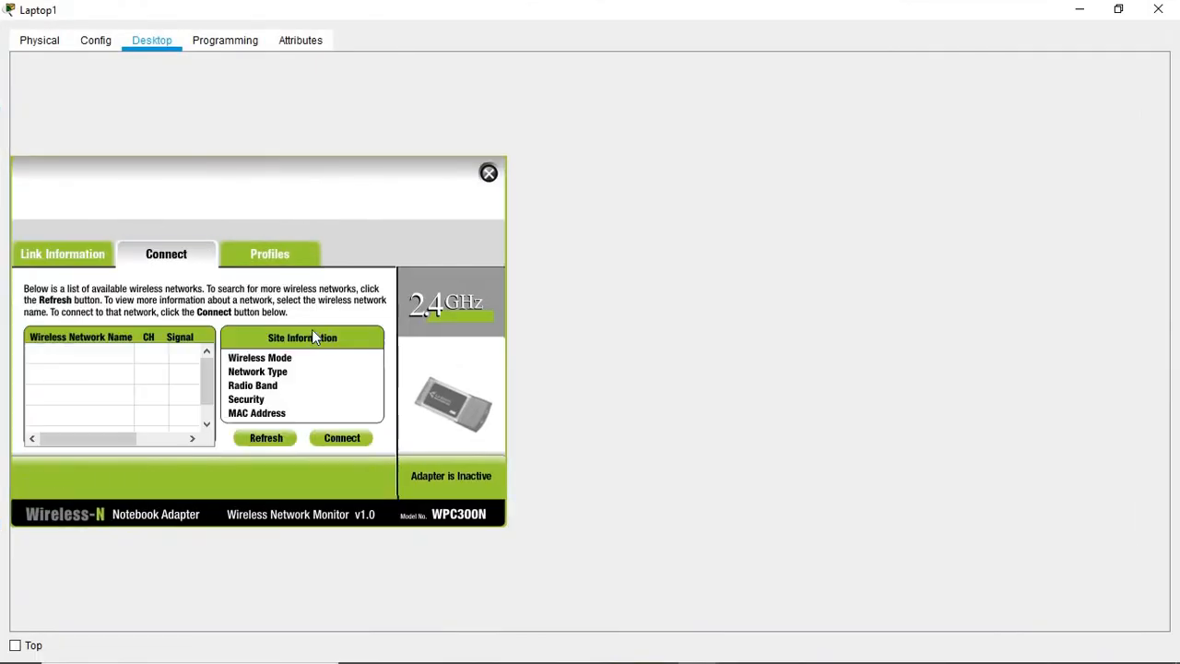
pyautogui.click(356, 437)
pyautogui.click(665, 362)
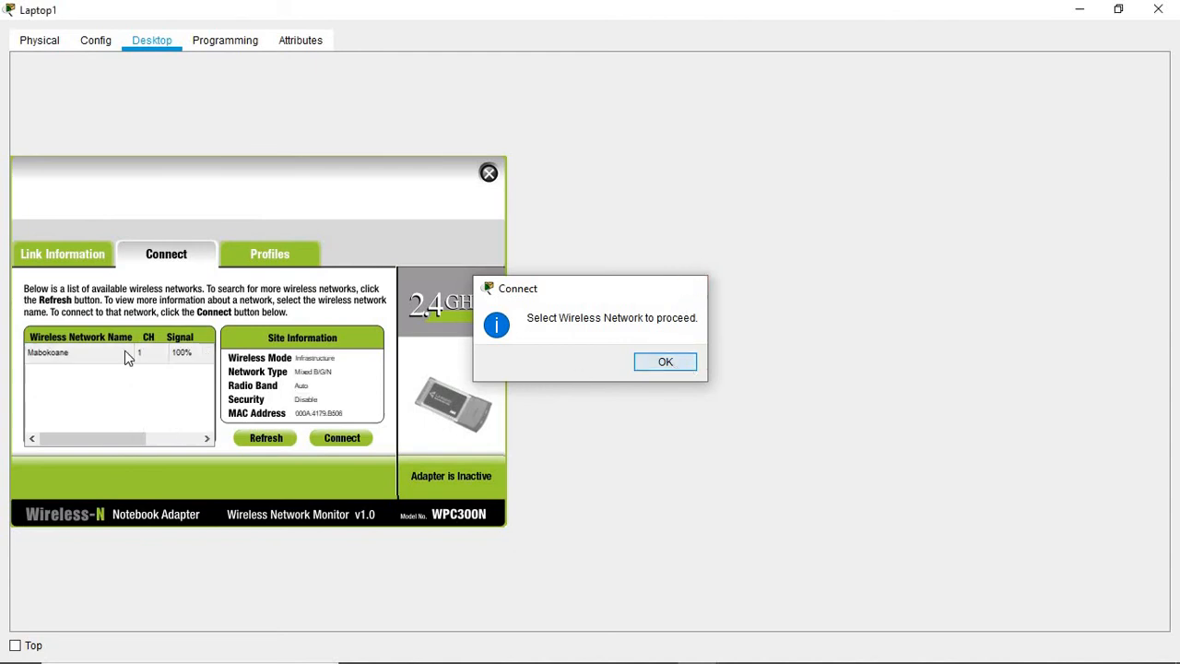
pyautogui.click(73, 353)
pyautogui.click(344, 440)
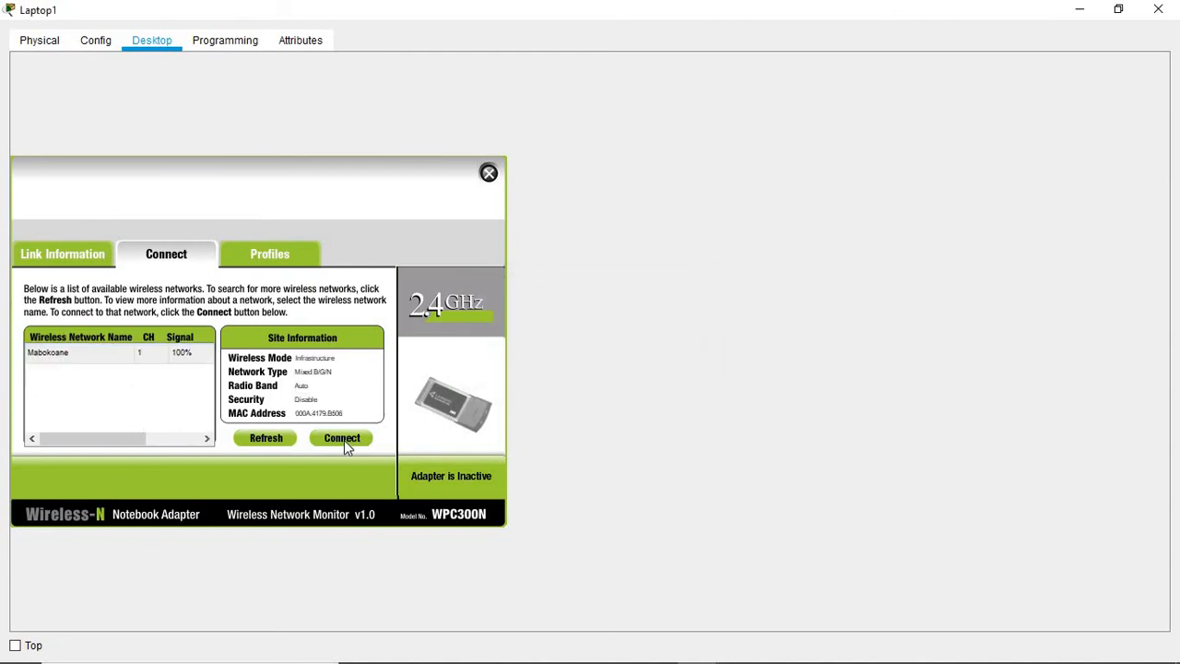
pyautogui.click(489, 174)
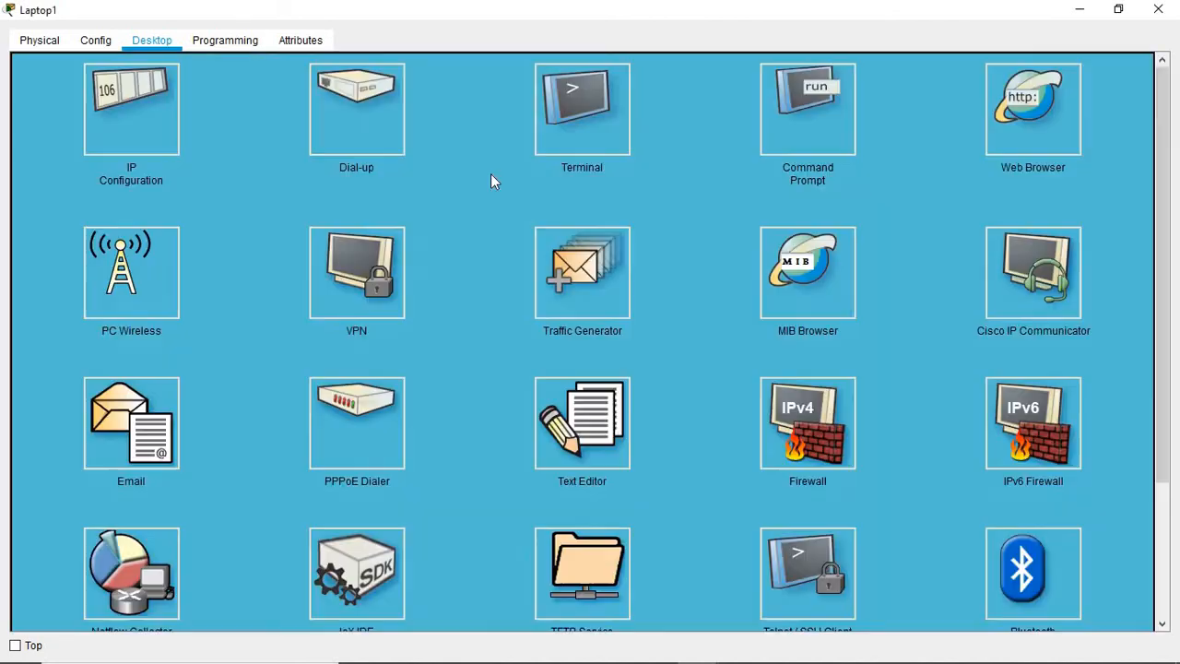
pyautogui.click(1119, 8)
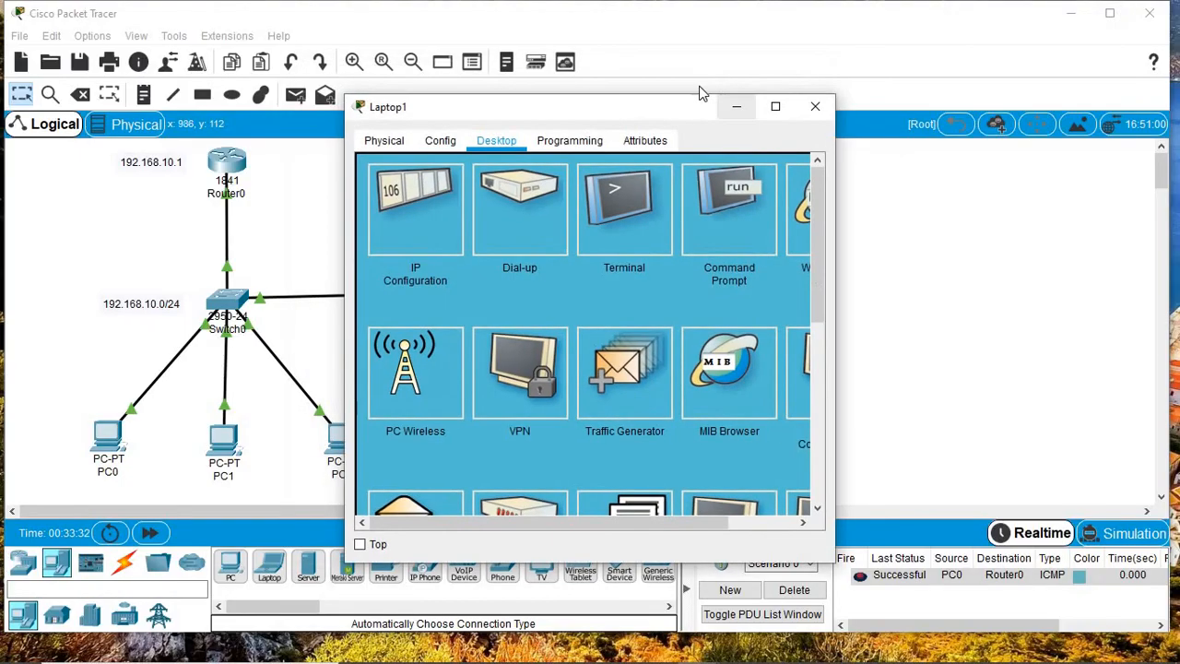
pyautogui.click(735, 107)
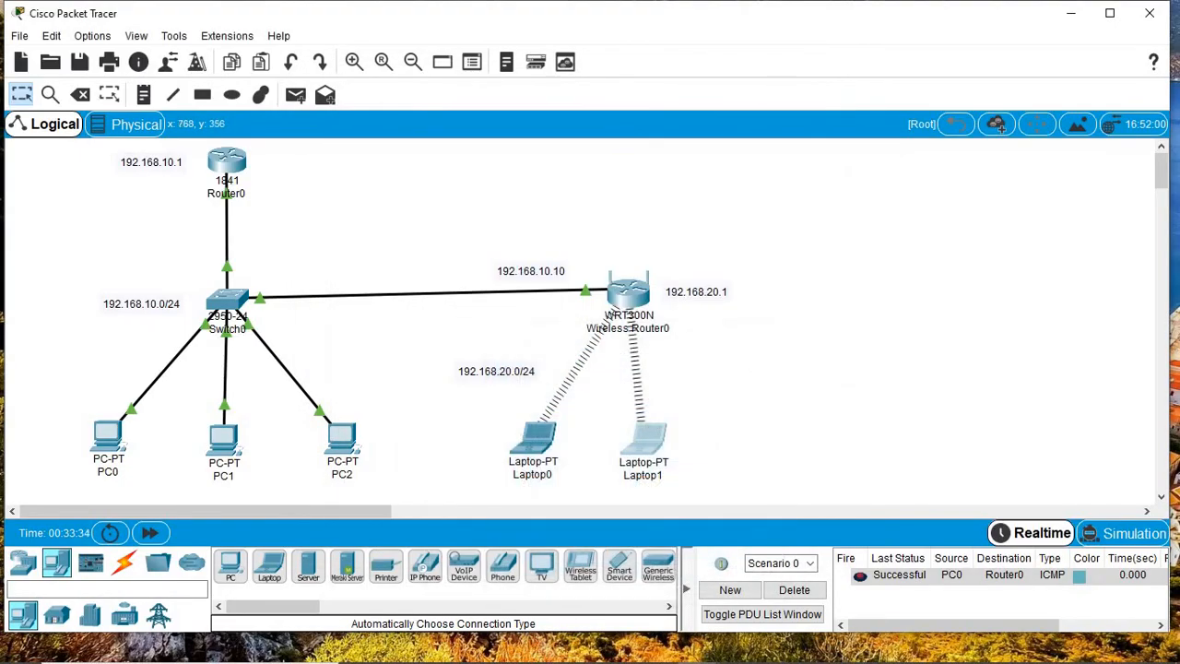
# Step: Open Laptop1's web browser full screen and load 192.168.20.1
pyautogui.moveTo(701, 647)
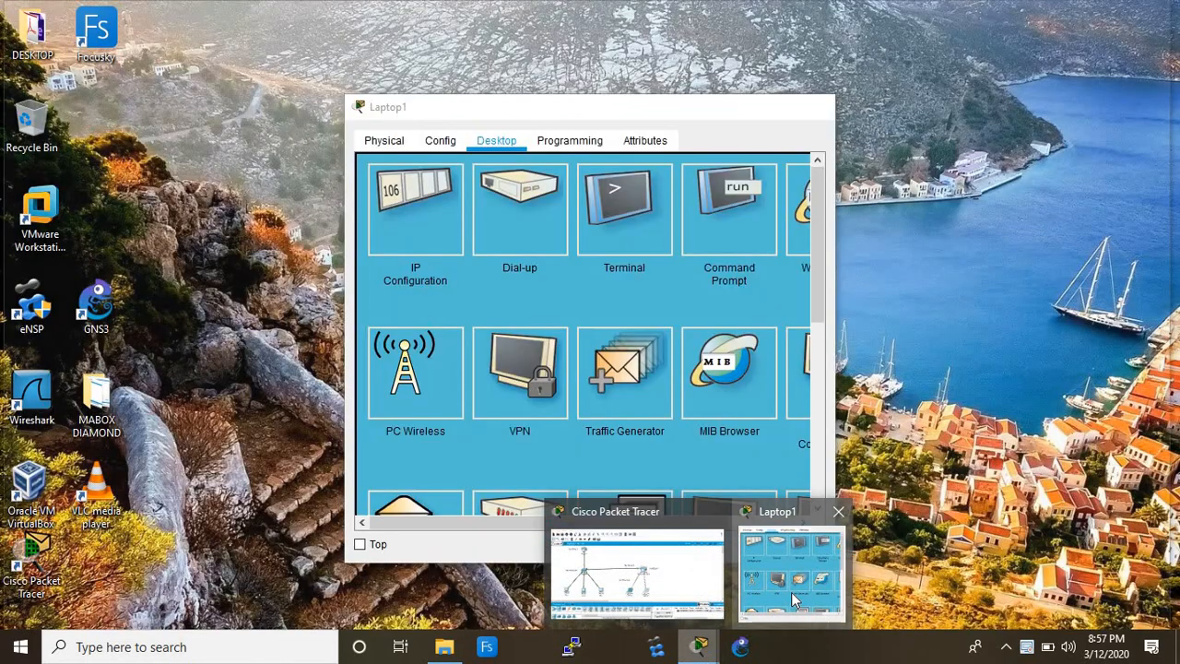
pyautogui.click(795, 602)
pyautogui.click(775, 107)
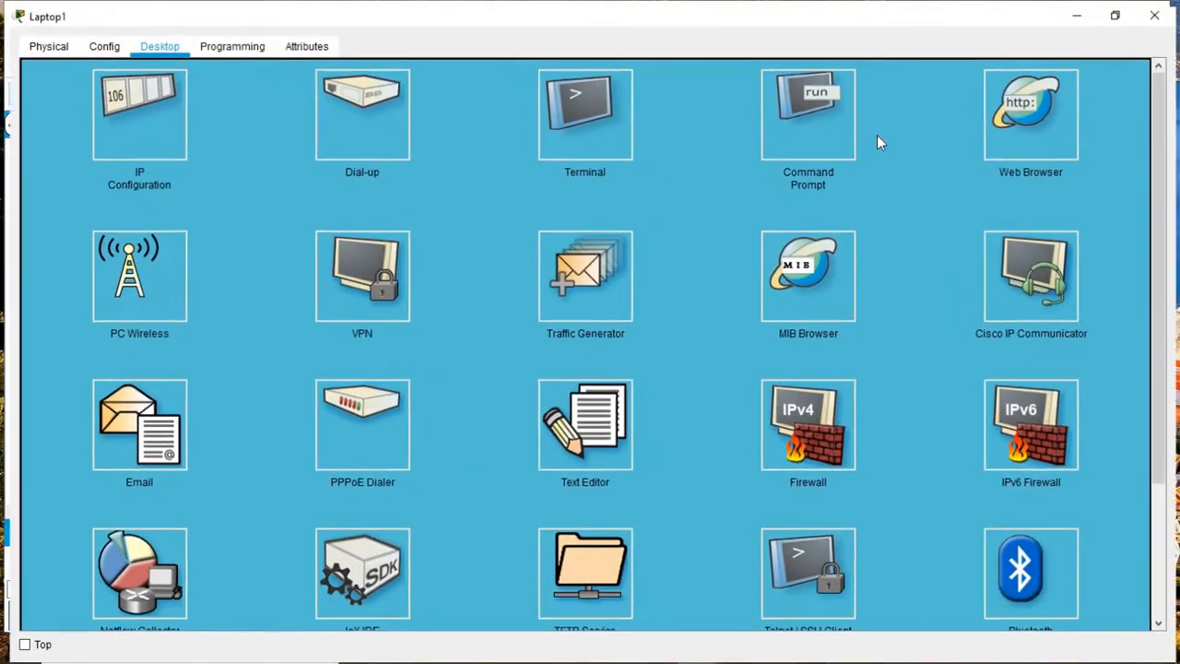
pyautogui.click(1032, 108)
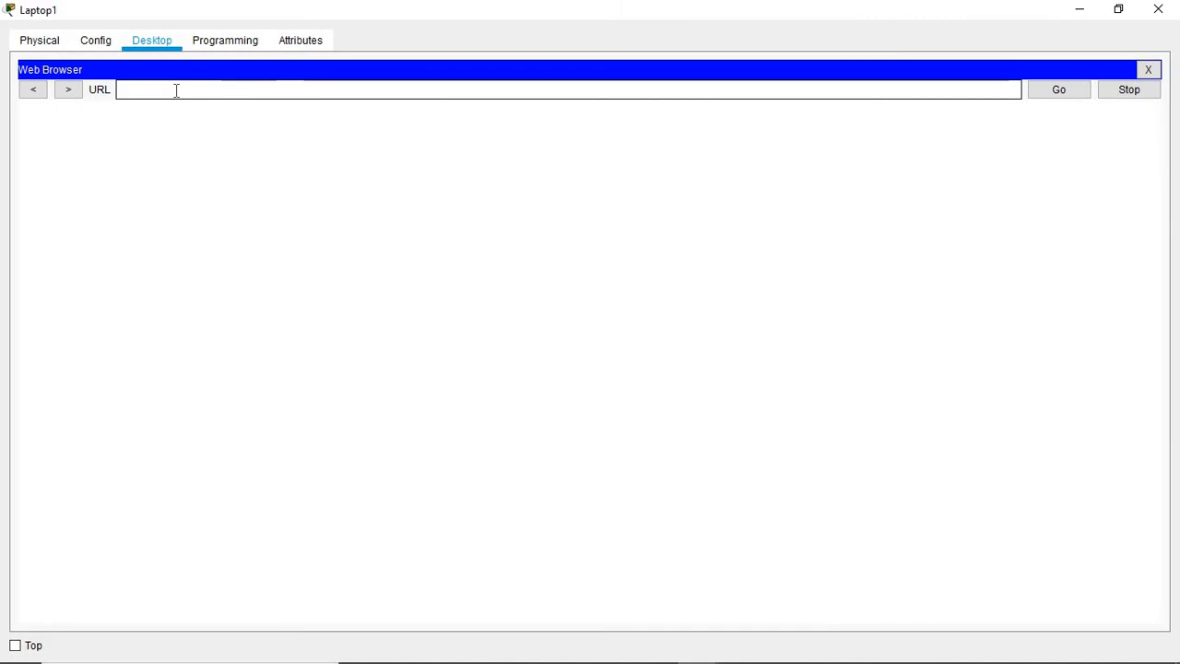
pyautogui.write('192.1')
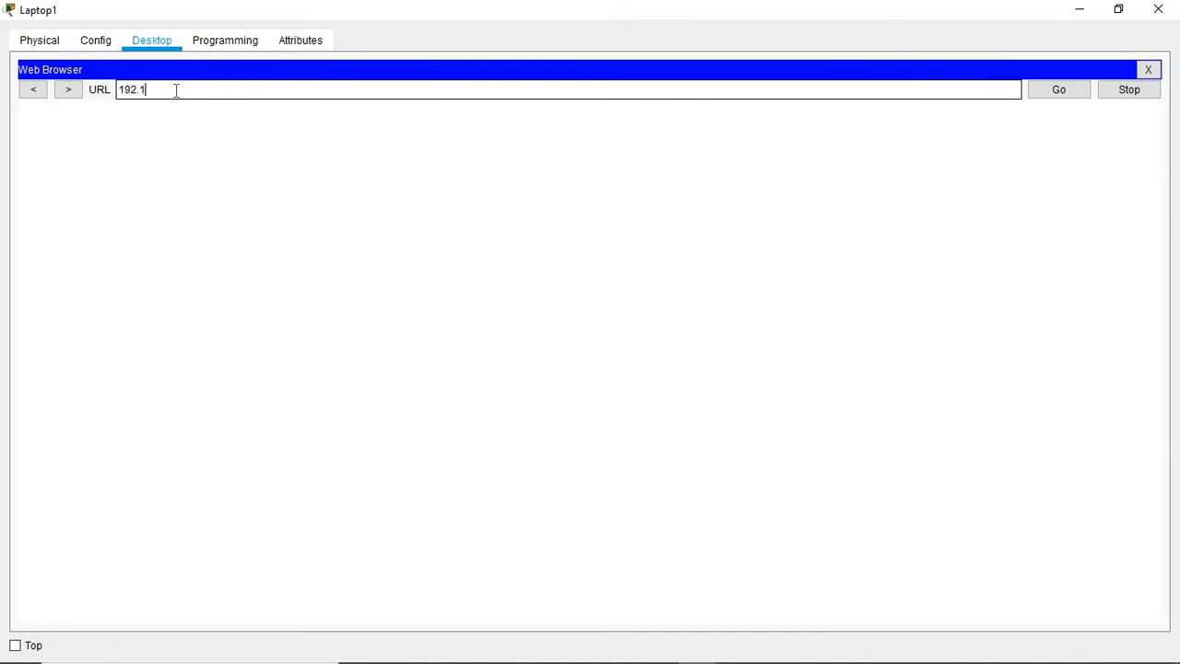
pyautogui.write('68.20.1')
pyautogui.press('Return')
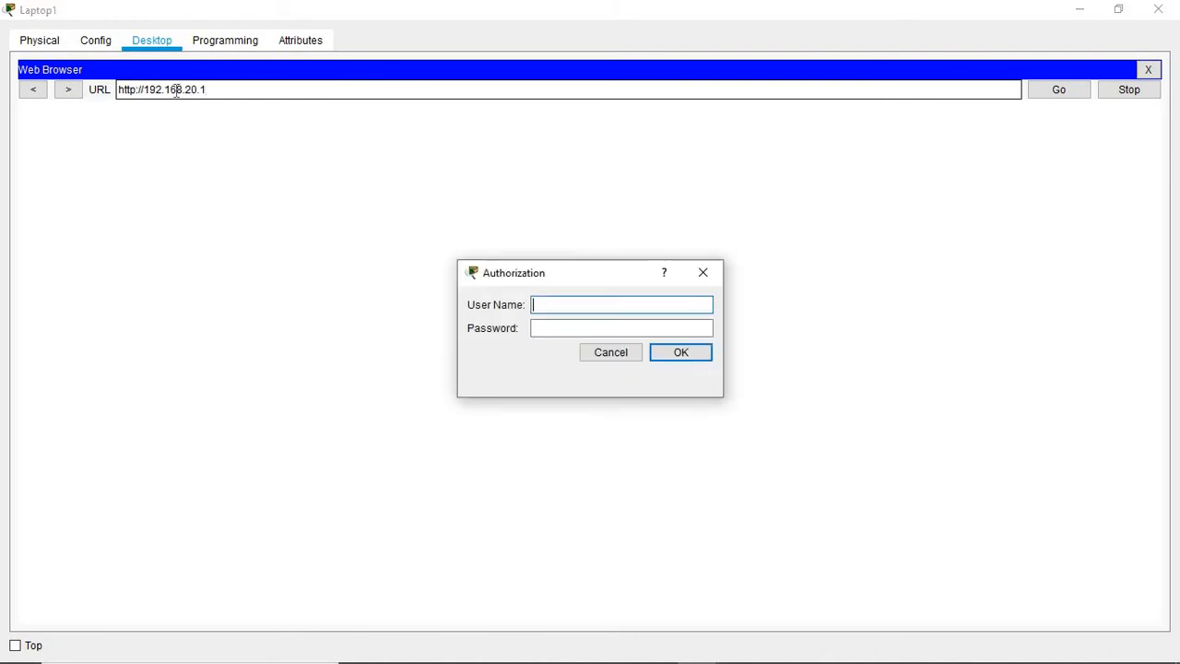
# Step: Log in with the router's admin credentials and open the Basic Wireless Settings page
pyautogui.write('admin')
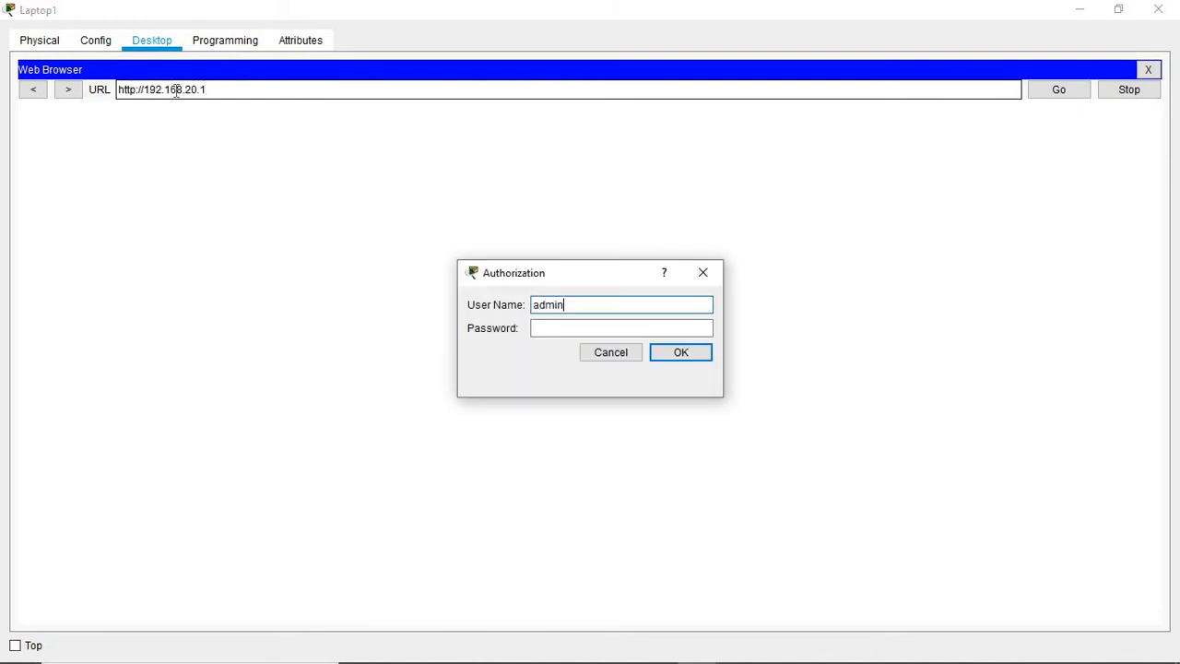
pyautogui.press('Tab')
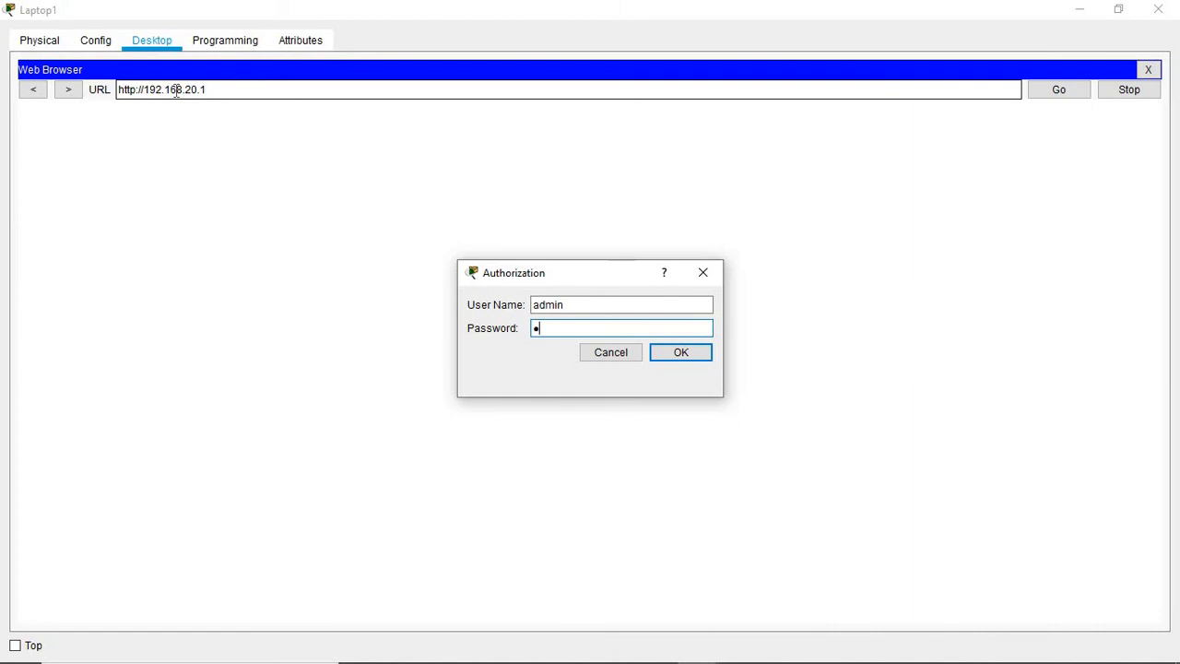
pyautogui.write('admi')
pyautogui.press('Return')
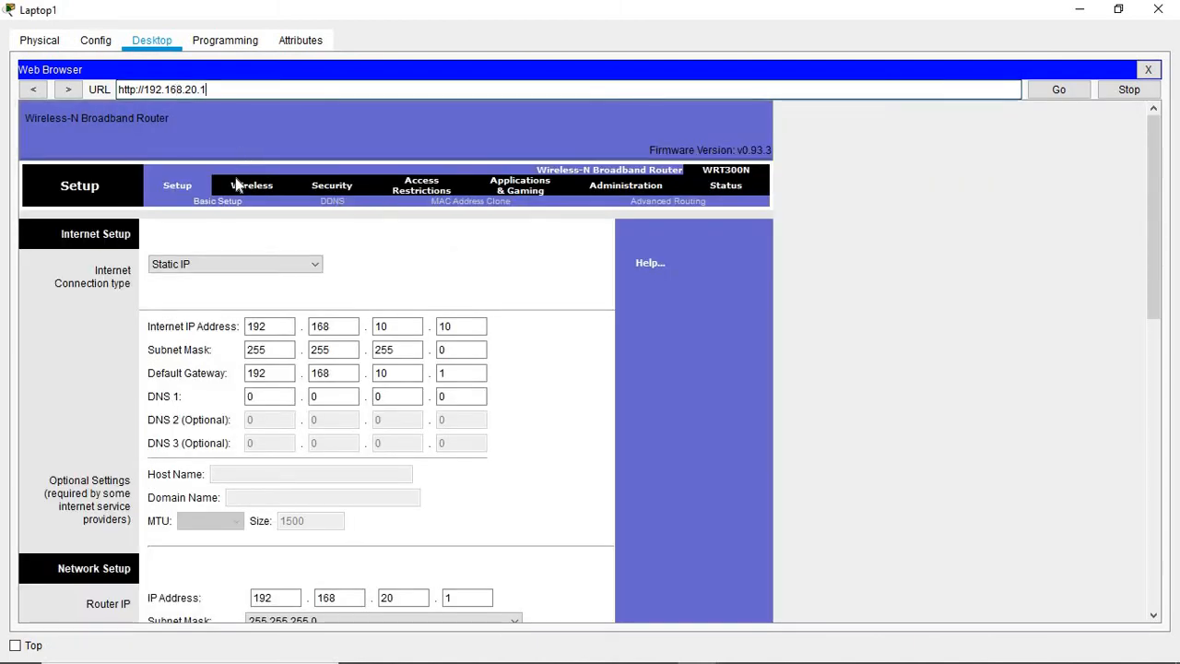
pyautogui.click(239, 187)
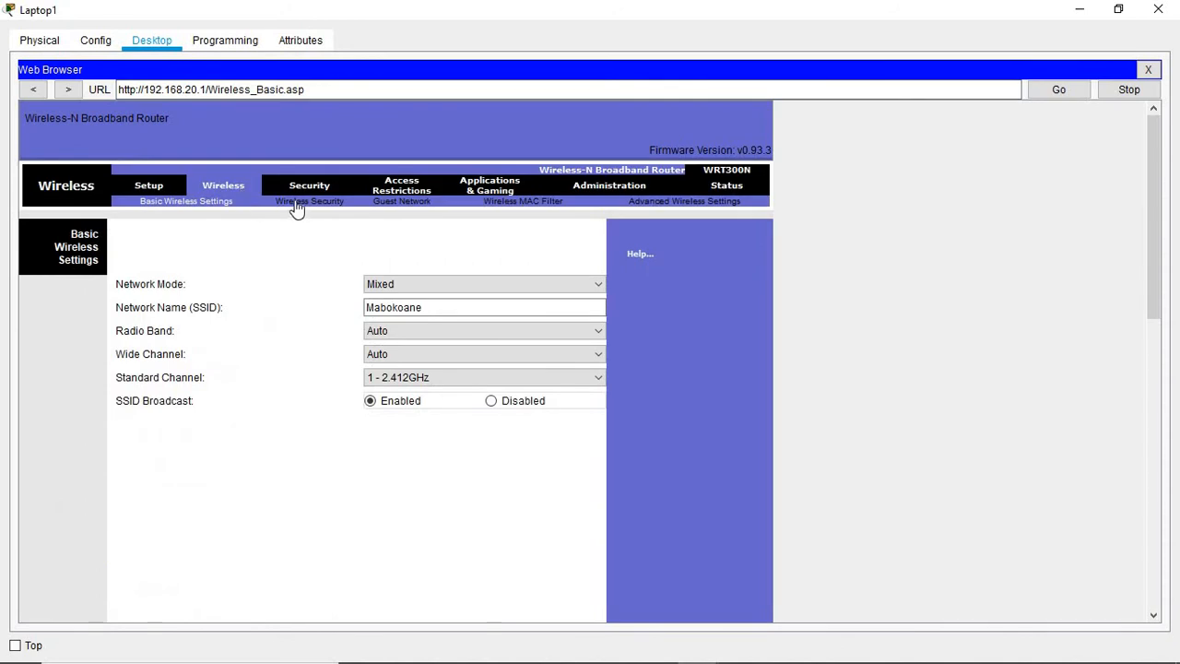
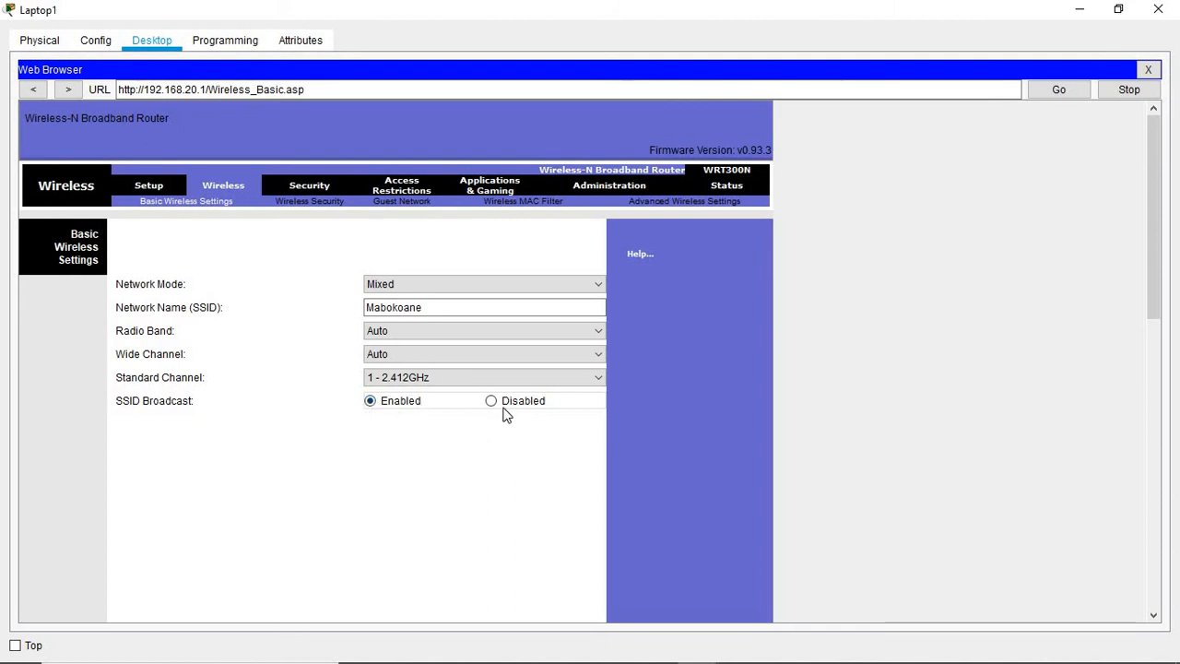
# Step: Switch Laptop1's router web page to the Wireless Security sub-tab
pyautogui.click(298, 207)
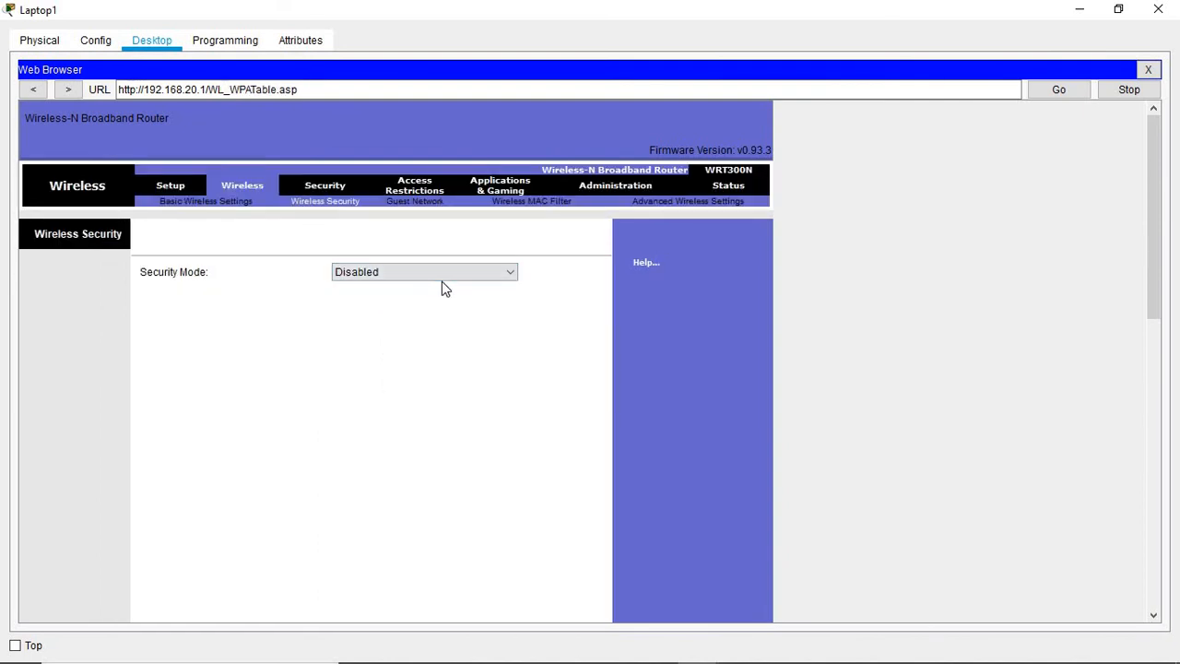
# Step: Set the router's security mode to WPA2 Personal with a passphrase, save, and minimize Laptop1
pyautogui.click(513, 276)
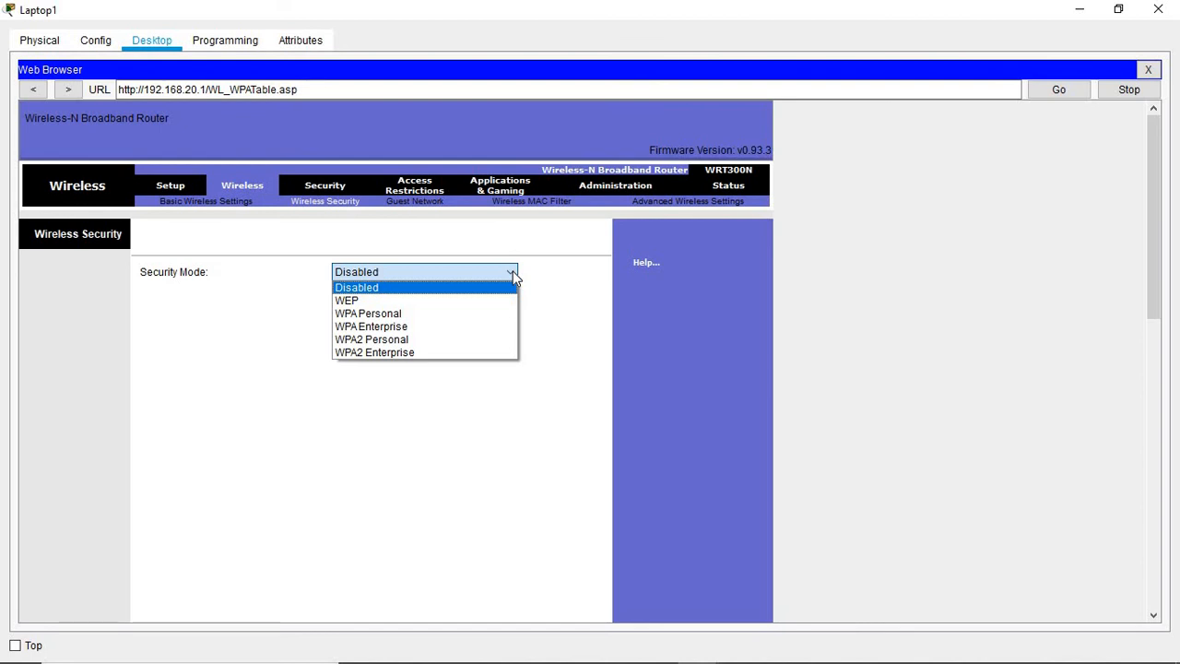
pyautogui.click(400, 341)
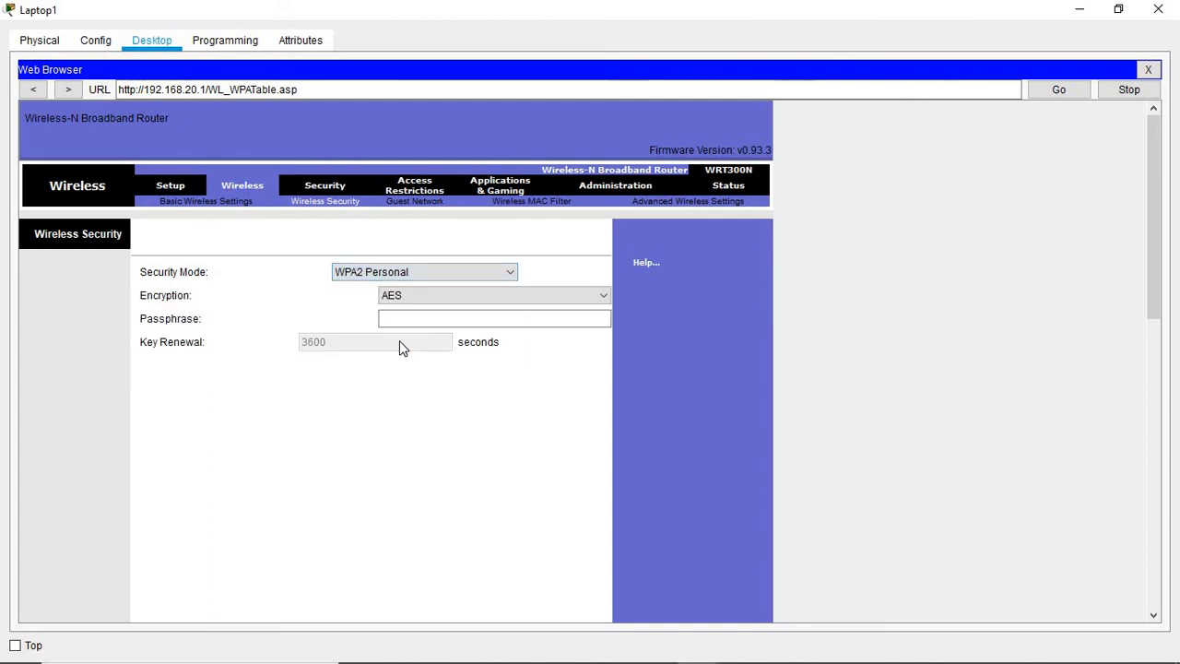
pyautogui.click(411, 317)
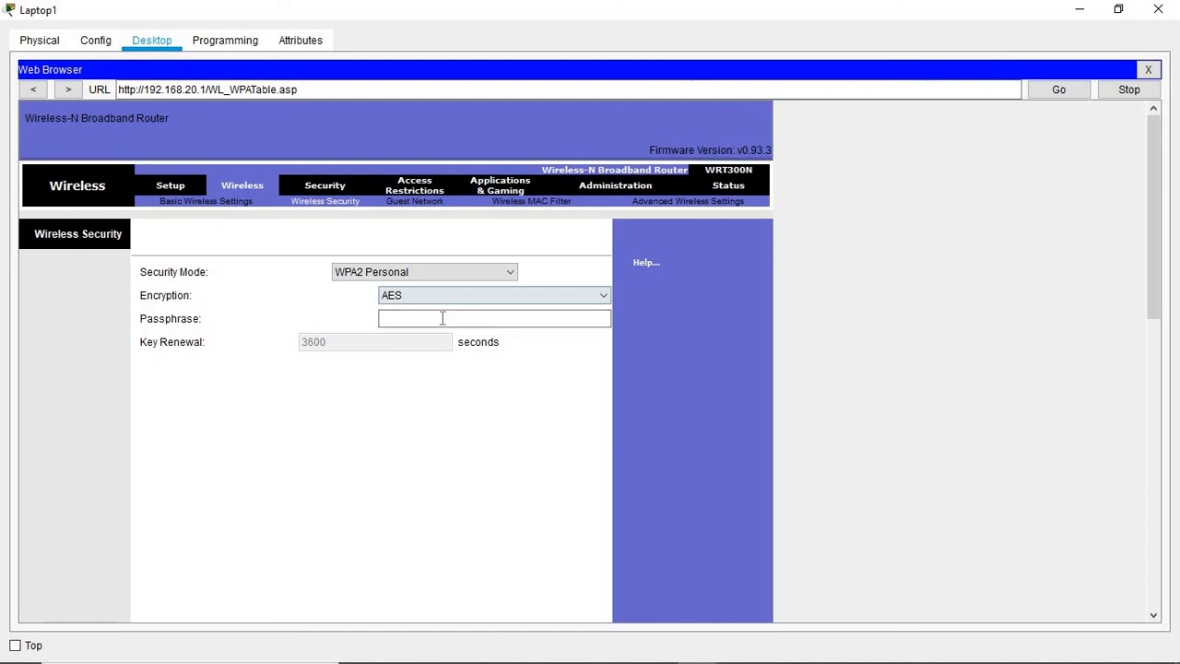
pyautogui.click(422, 318)
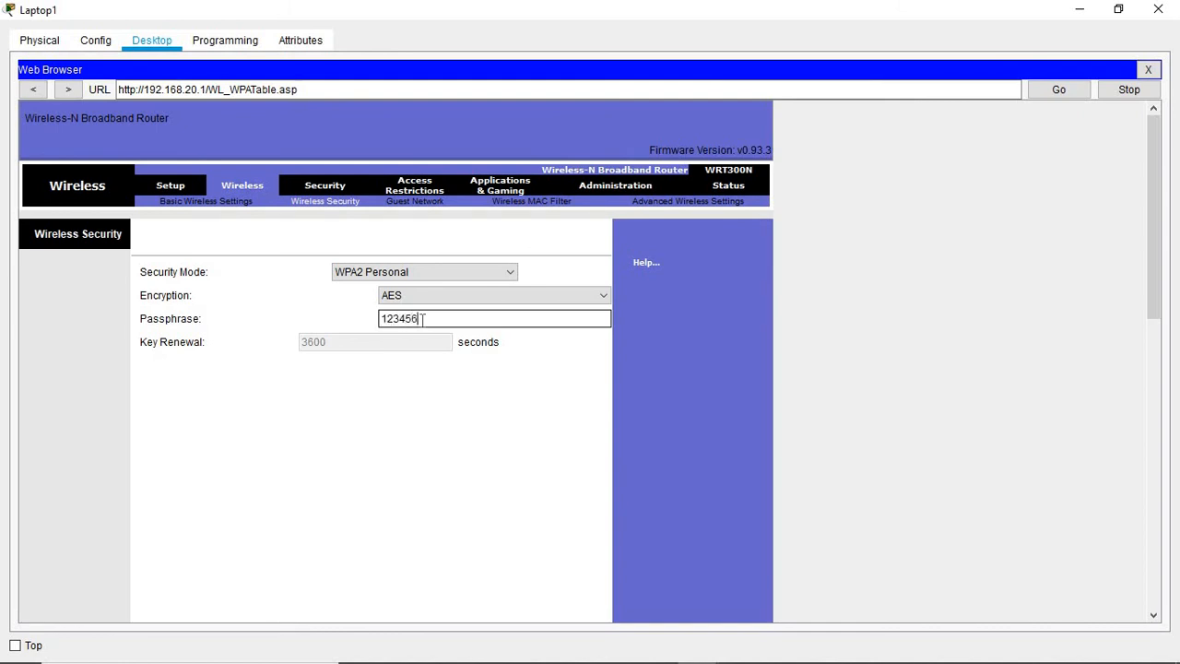
pyautogui.write('1234567890')
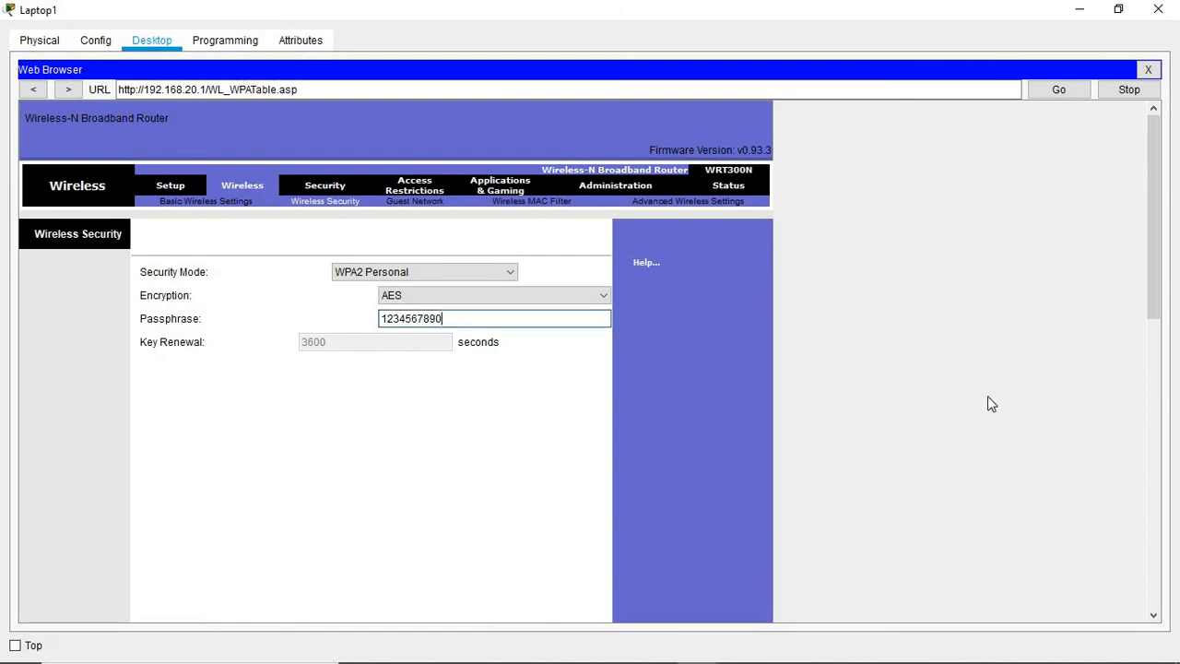
pyautogui.moveTo(1154, 245); pyautogui.dragTo(1125, 586)
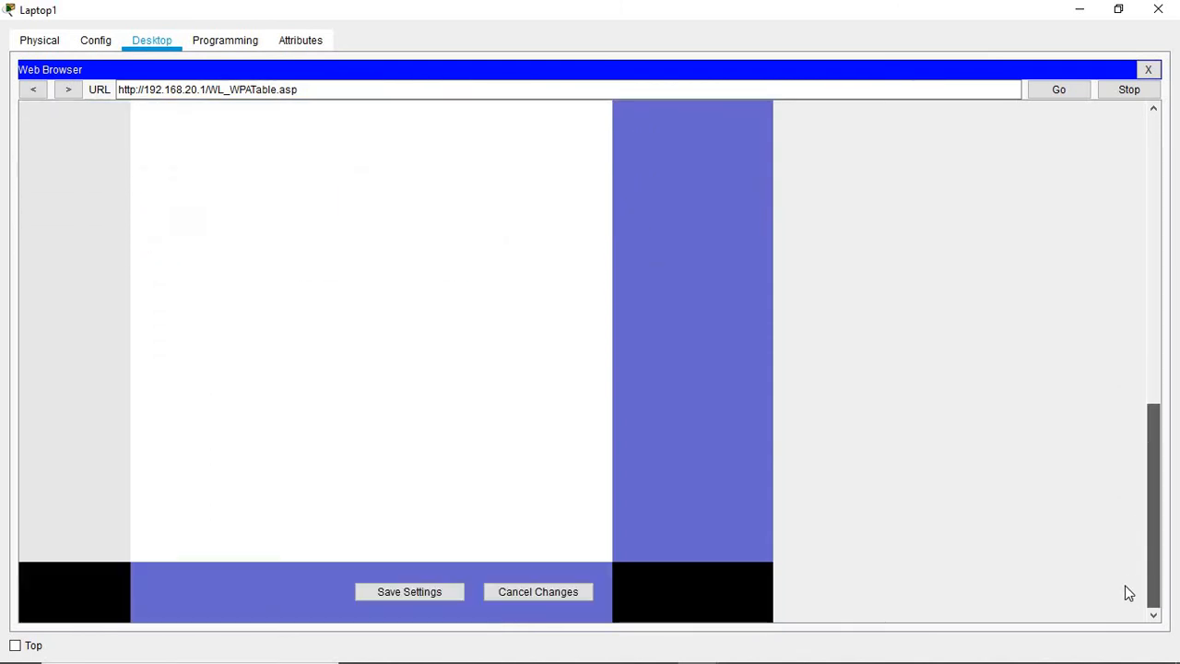
pyautogui.click(402, 596)
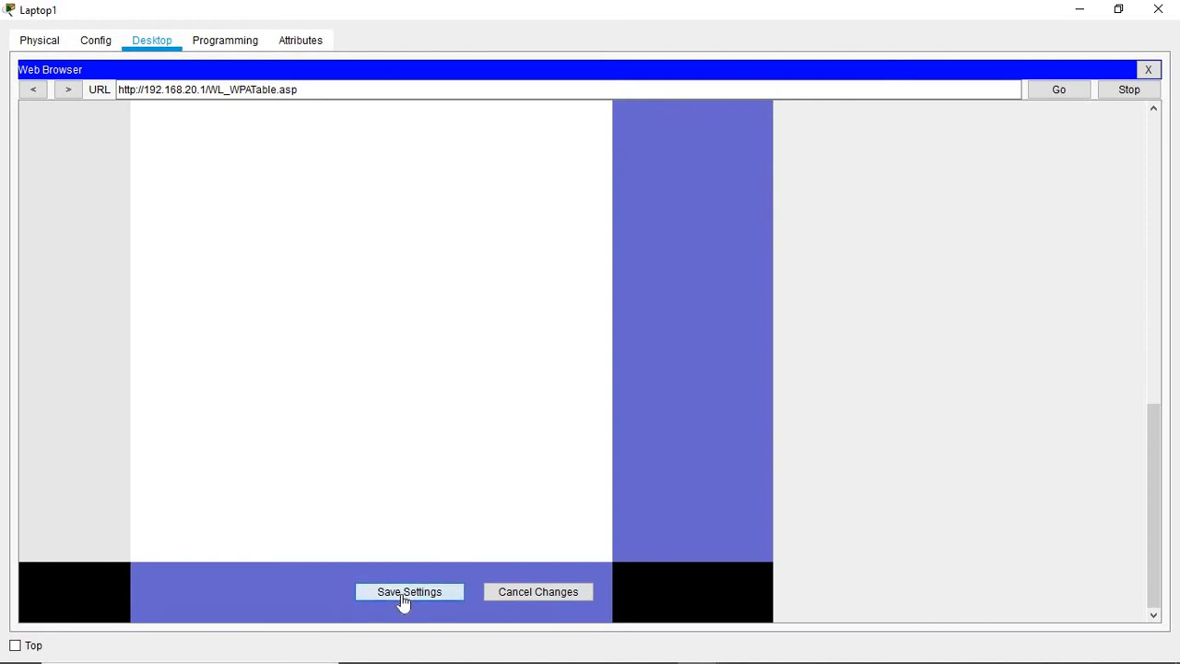
pyautogui.click(1079, 10)
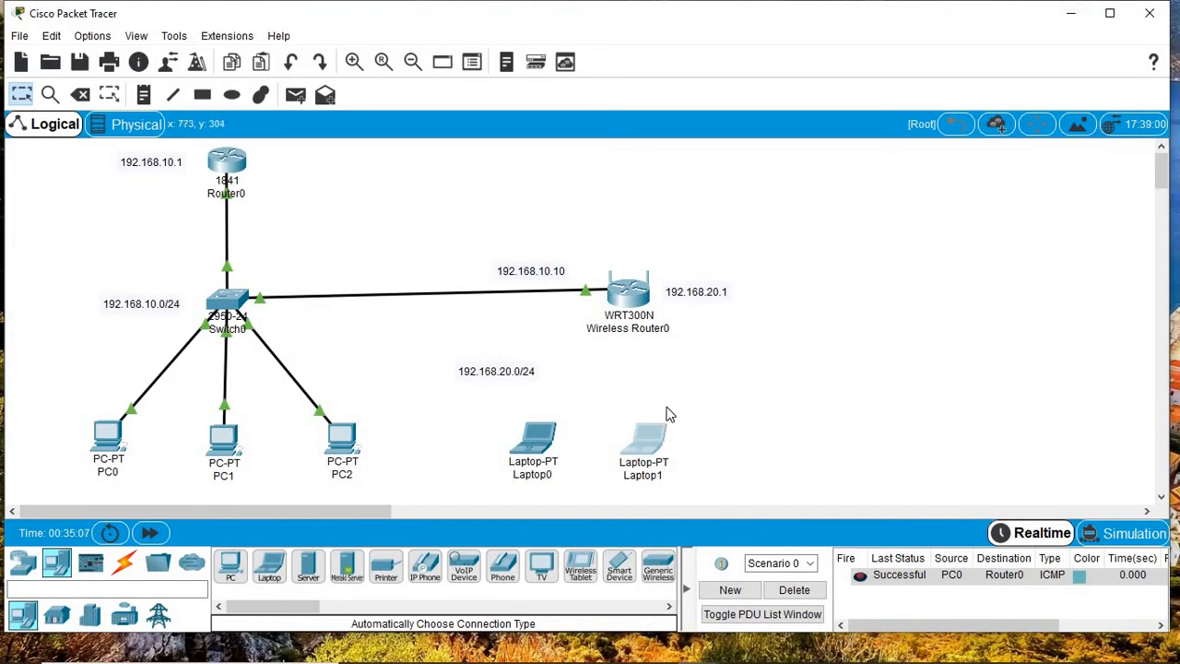
# Step: Open Laptop0's PC Wireless app full screen and list the available wireless networks
pyautogui.scroll(-5, 646, 424)
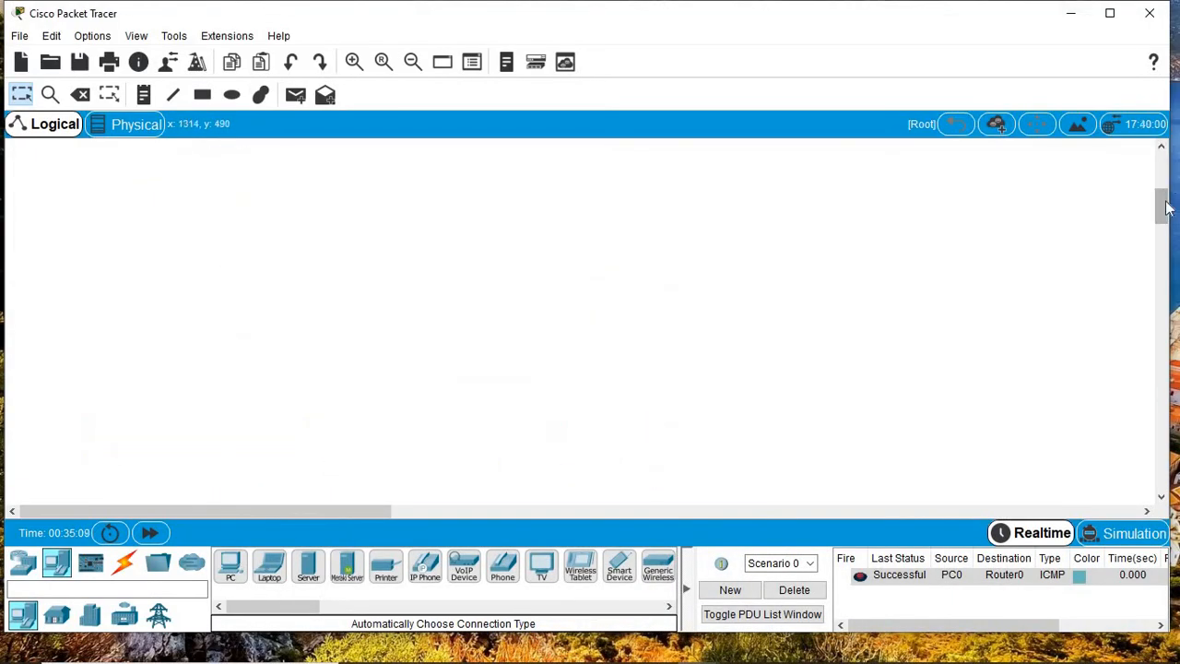
pyautogui.scroll(5, 1157, 201)
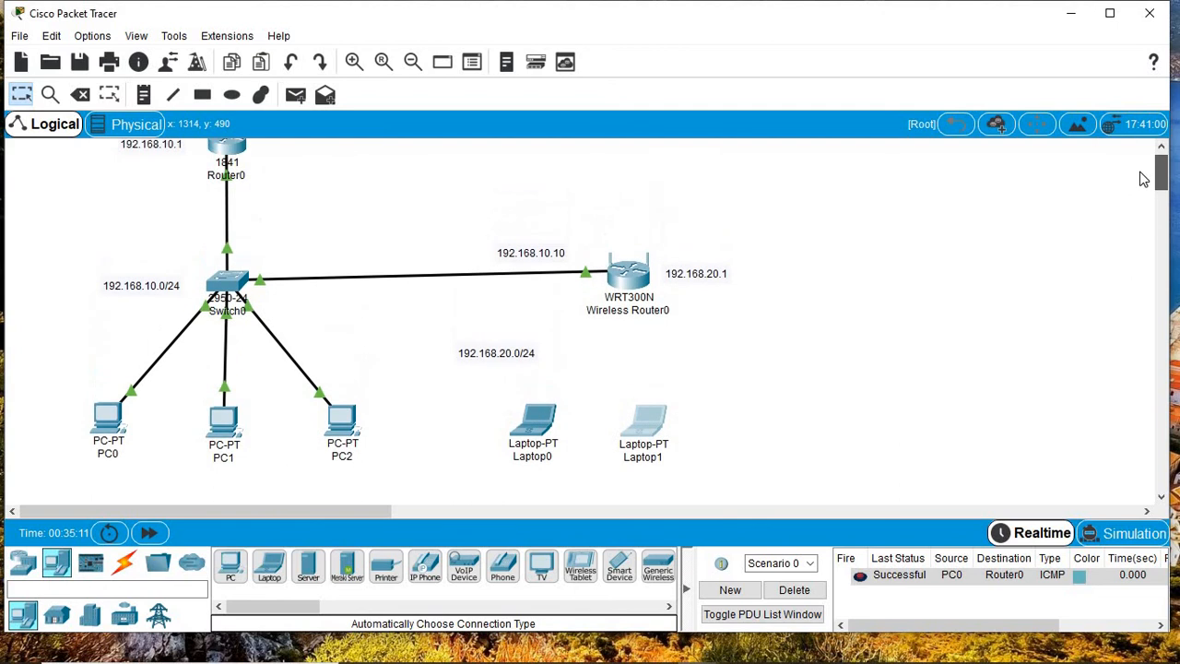
pyautogui.click(534, 441)
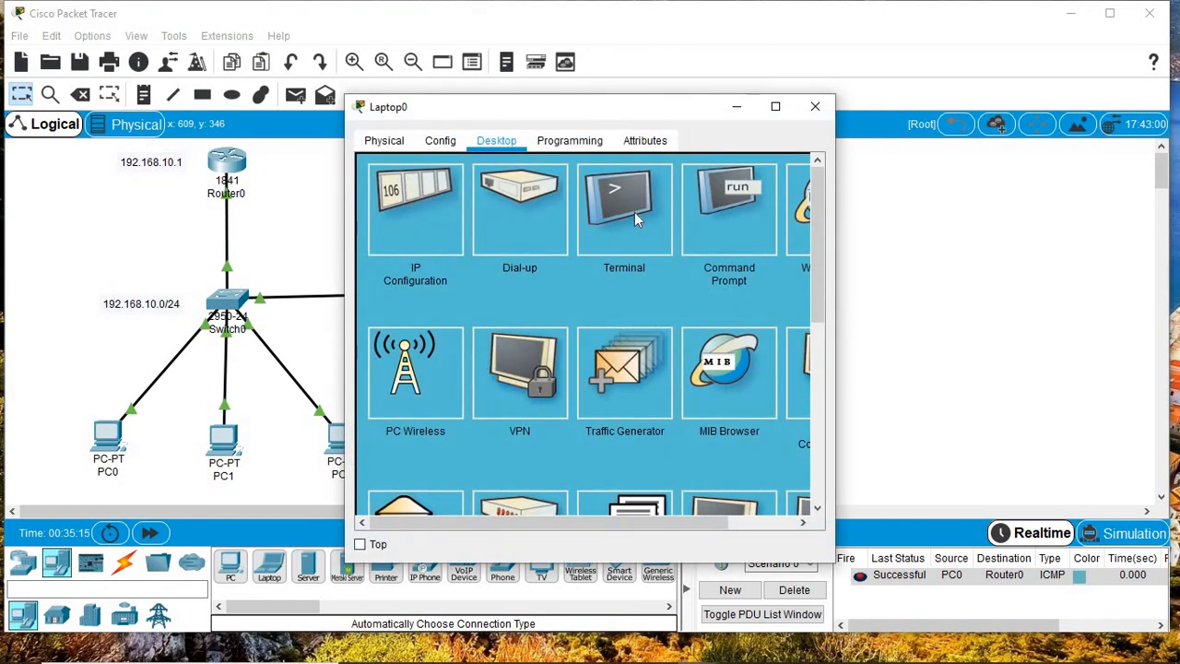
pyautogui.click(416, 354)
pyautogui.click(776, 106)
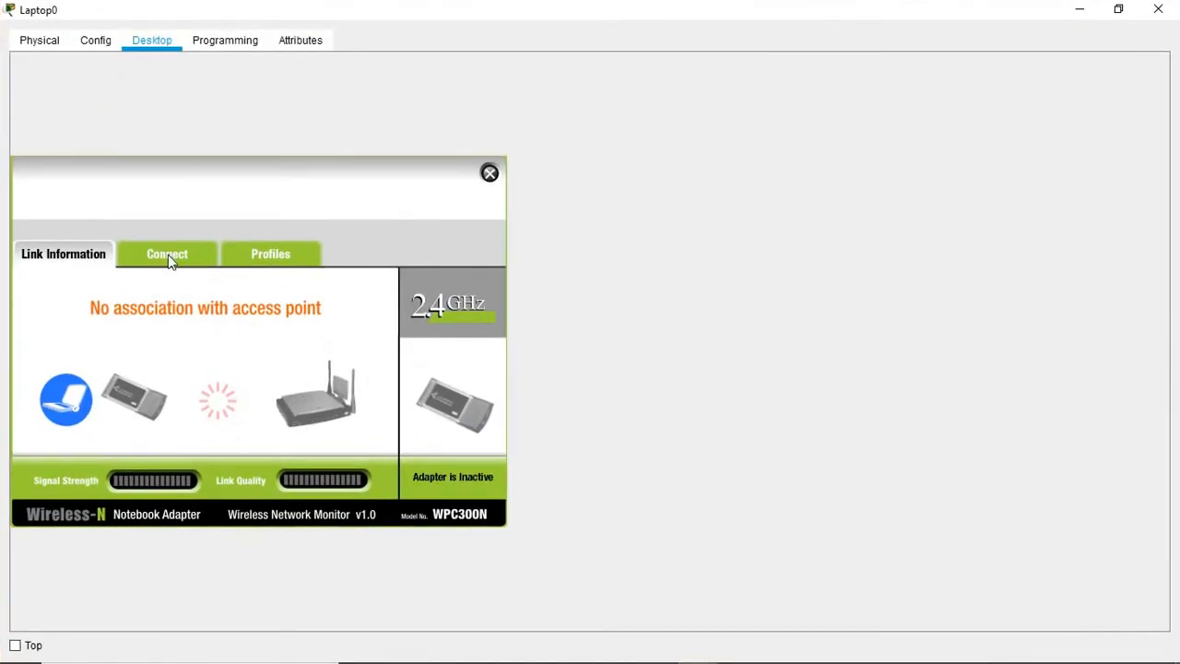
pyautogui.click(167, 256)
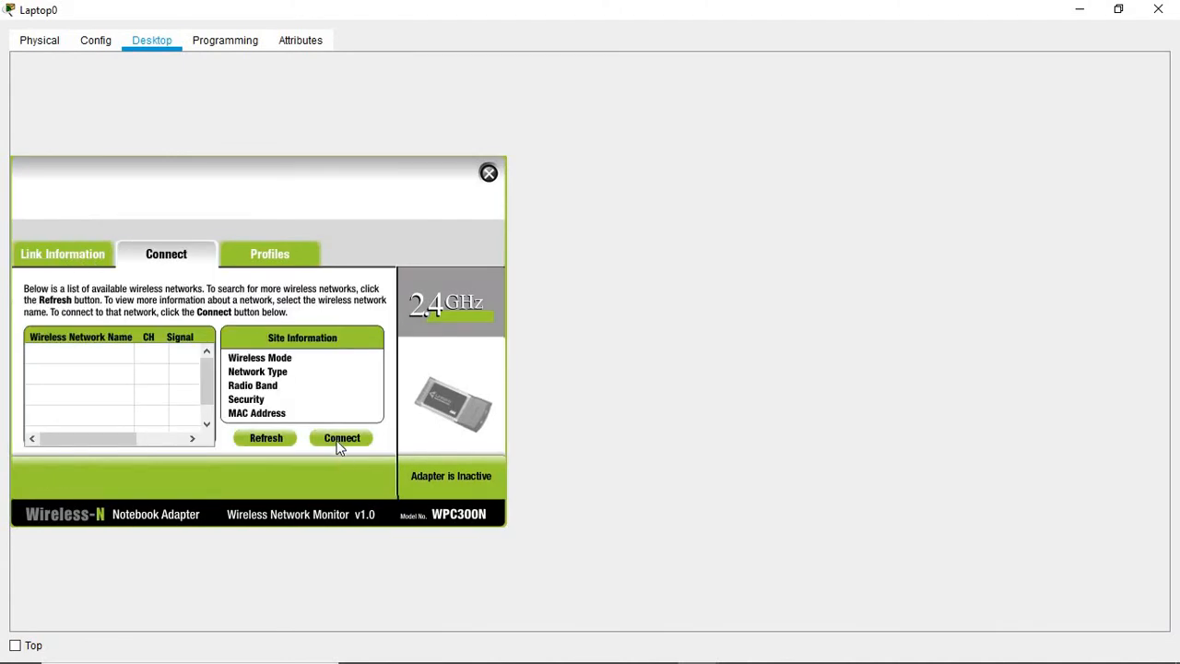
pyautogui.click(339, 442)
pyautogui.click(653, 366)
# Step: Join Laptop0 to Mabokoane with the pre-shared key, check the link, and close its window
pyautogui.click(73, 354)
pyautogui.click(344, 439)
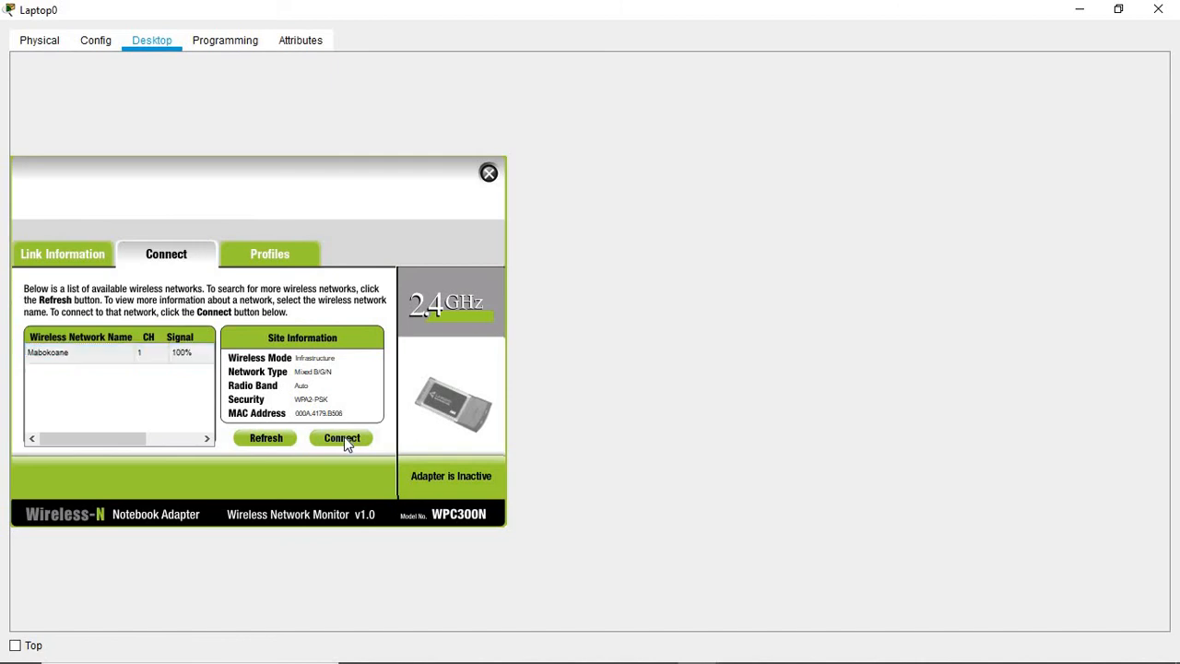
pyautogui.click(124, 363)
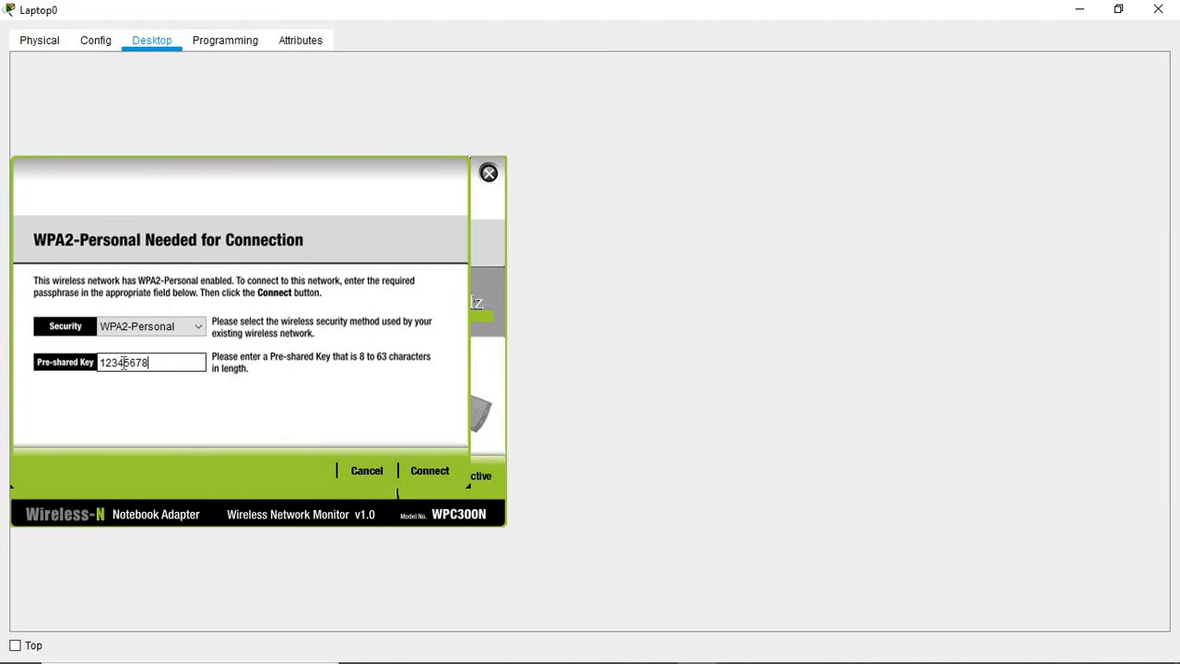
pyautogui.click(432, 471)
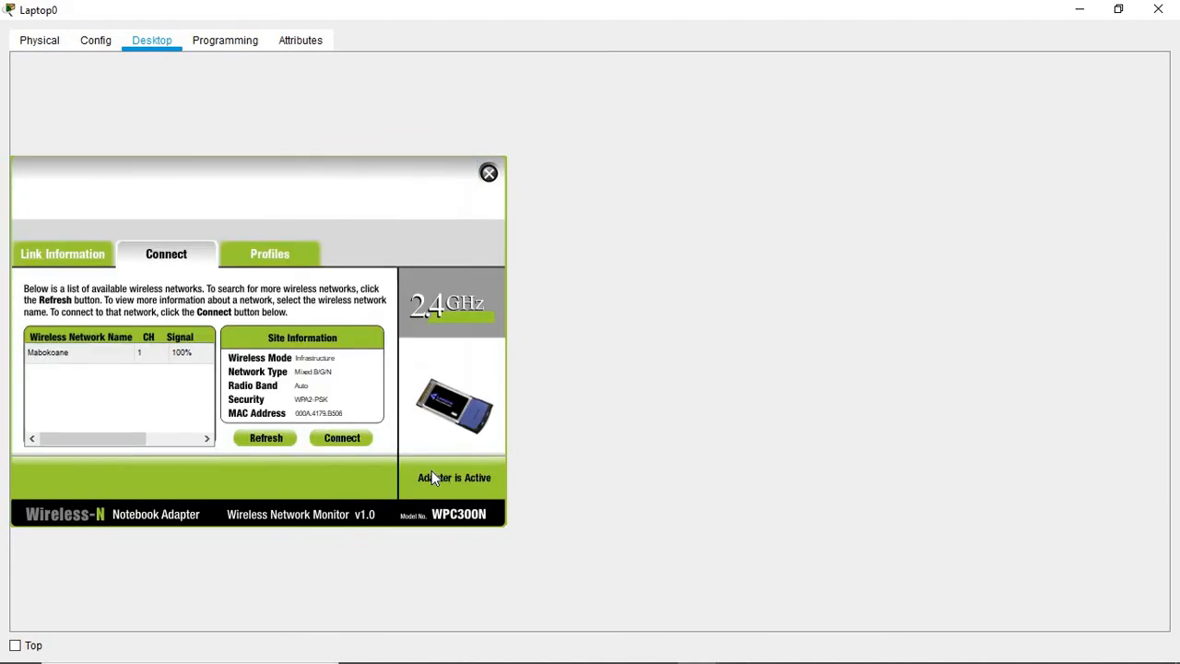
pyautogui.click(66, 259)
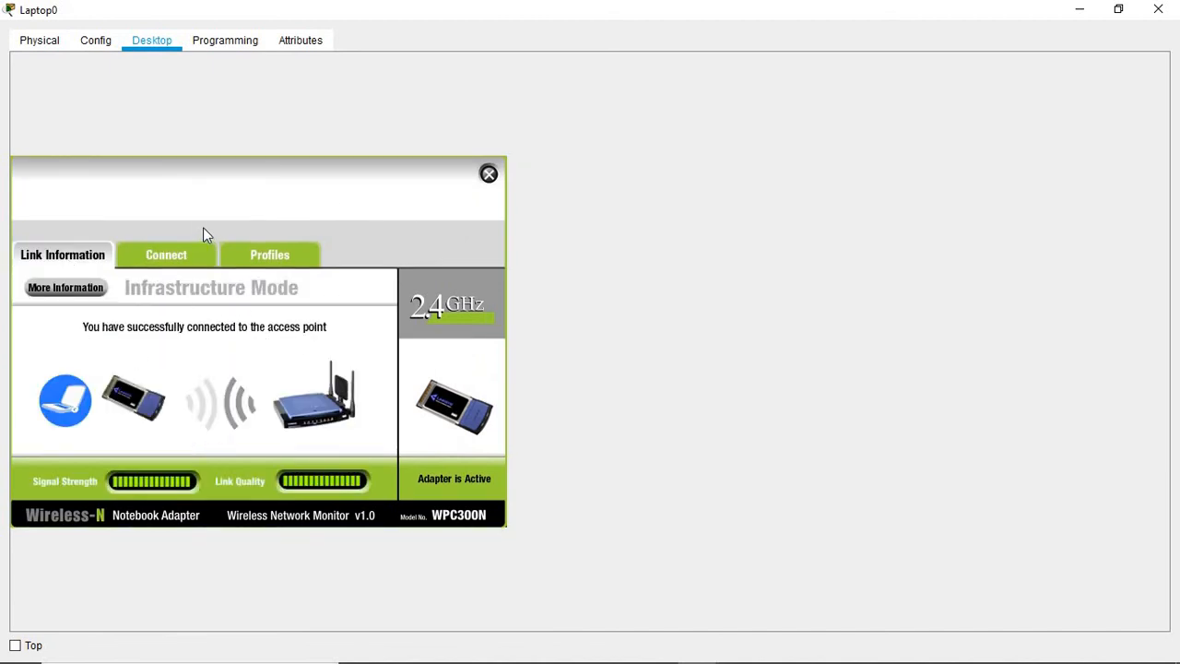
pyautogui.click(276, 257)
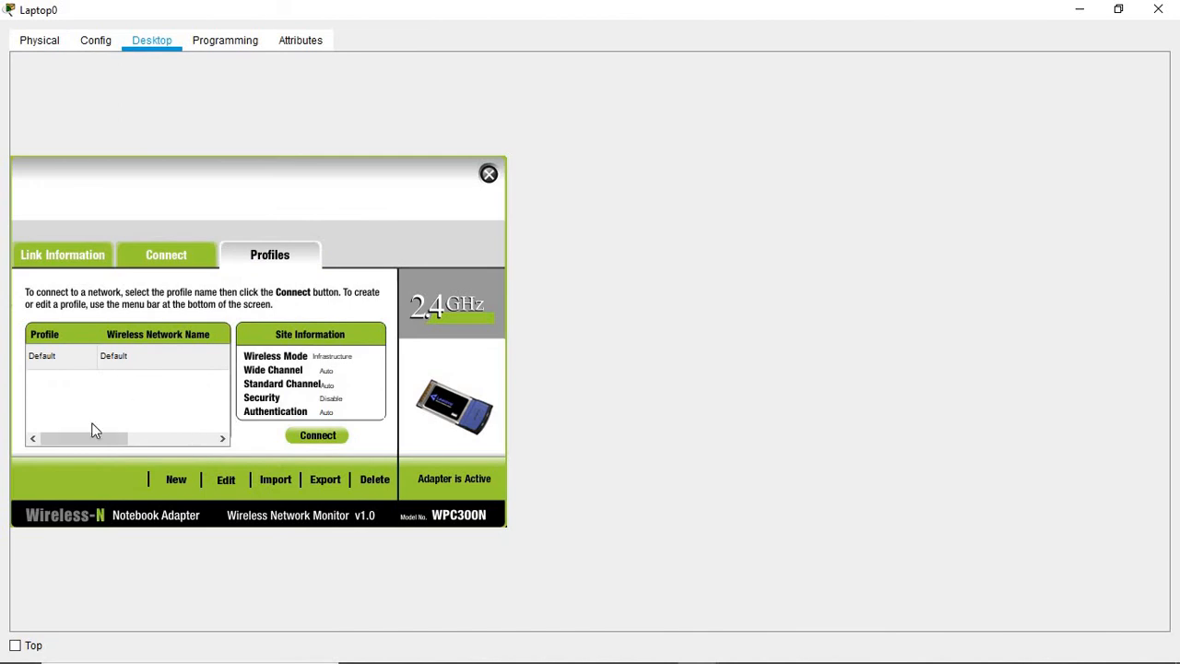
pyautogui.click(488, 175)
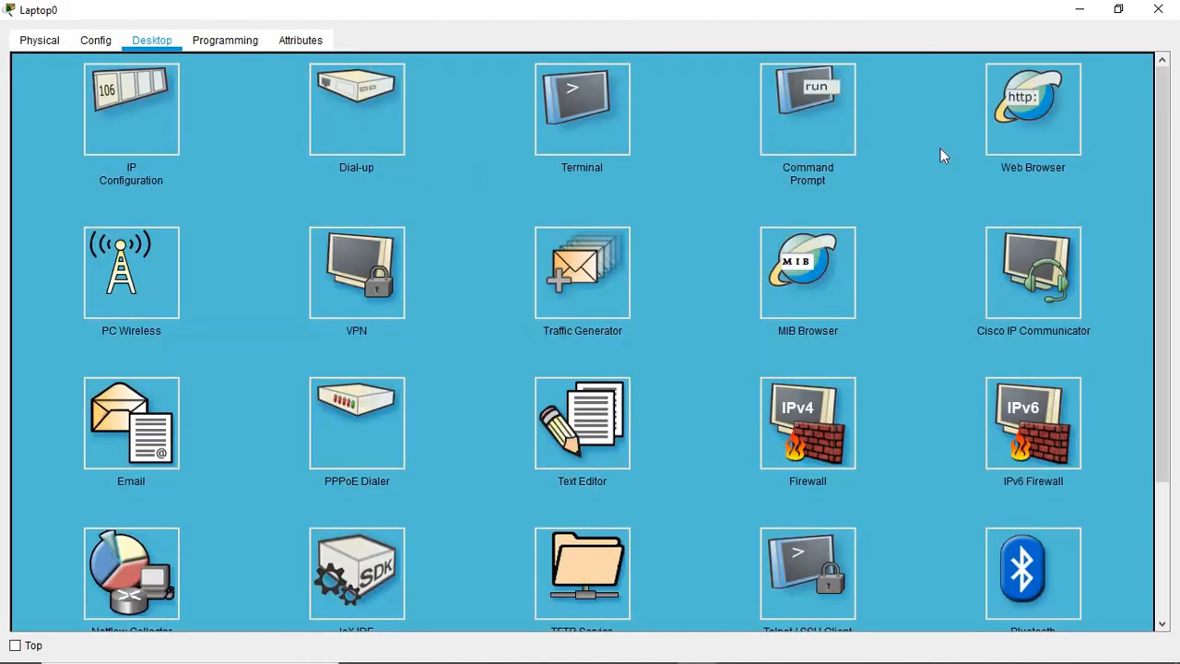
pyautogui.click(1158, 9)
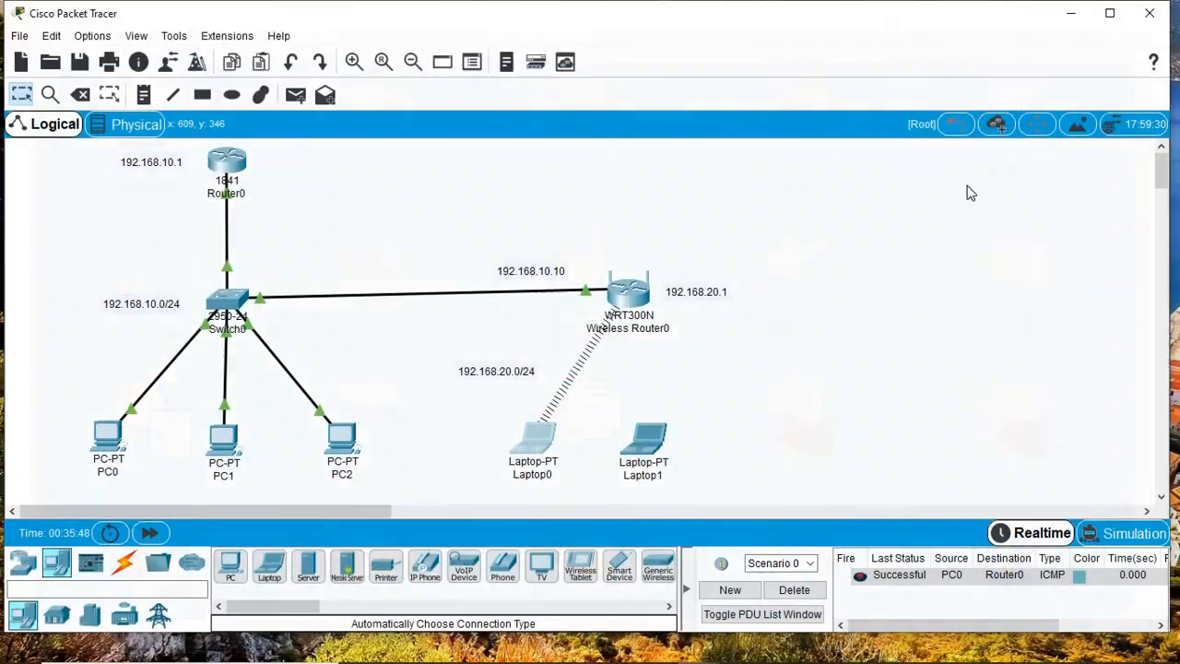
# Step: Close Laptop1's web browser and open PC Wireless to list the available networks
pyautogui.click(645, 439)
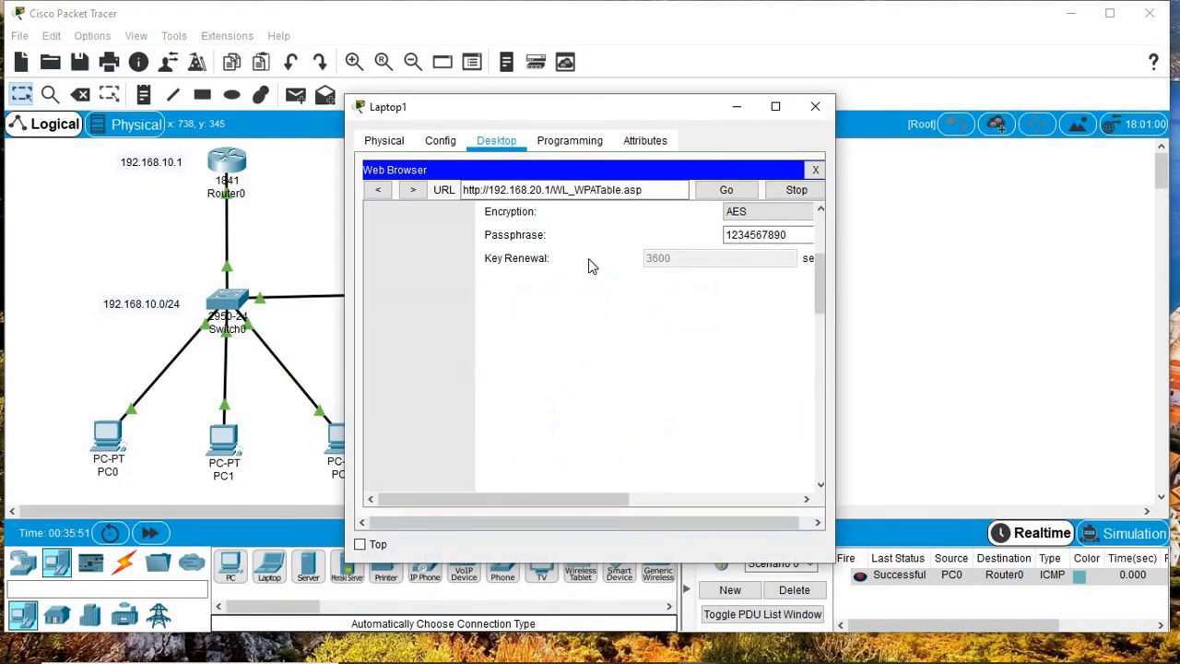
pyautogui.click(771, 110)
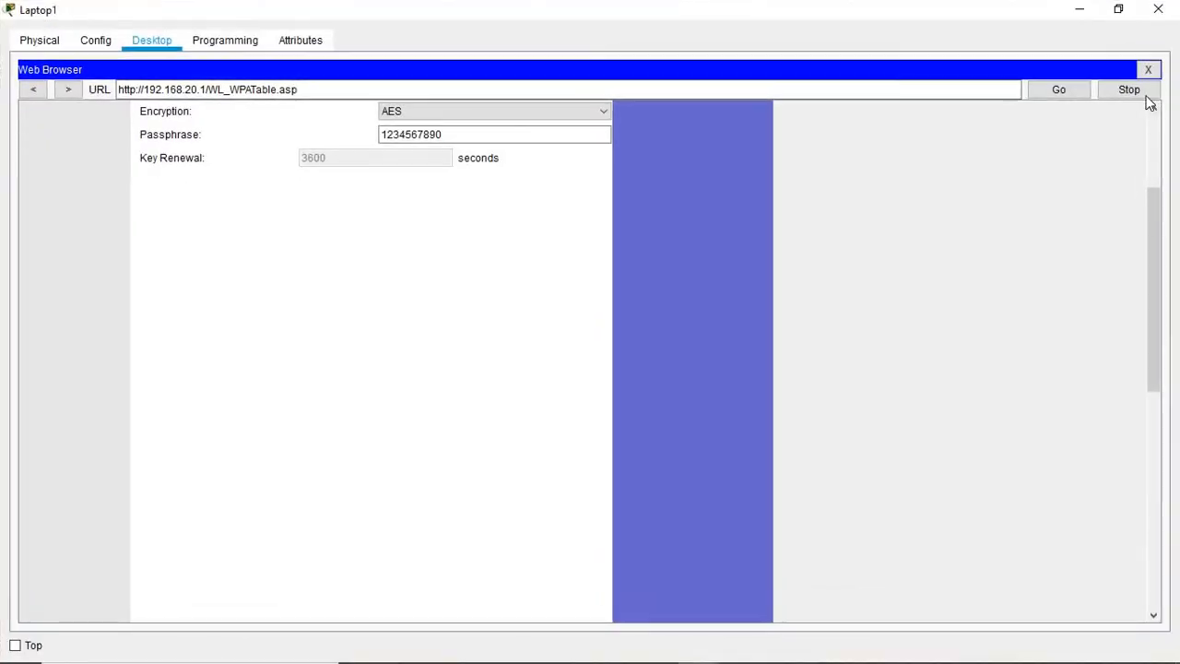
pyautogui.click(1149, 66)
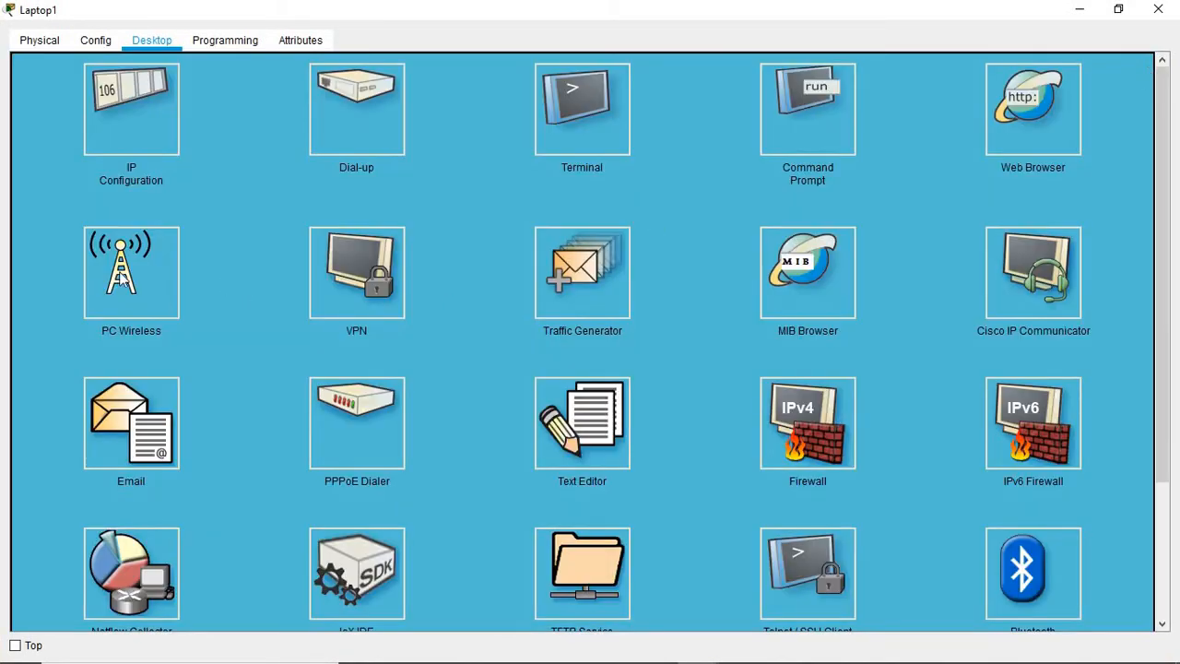
pyautogui.click(157, 269)
pyautogui.click(184, 257)
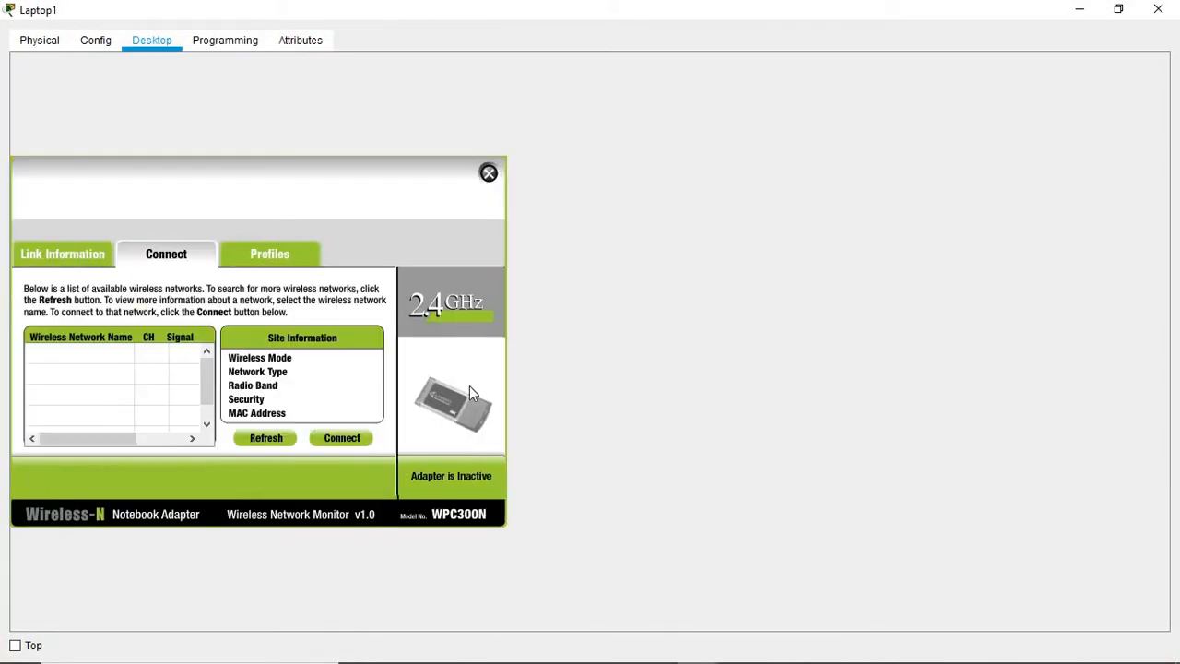
# Step: Connect Laptop1 to Mabokoane with the pre-shared key, check signal status, and close PC Wireless
pyautogui.click(352, 441)
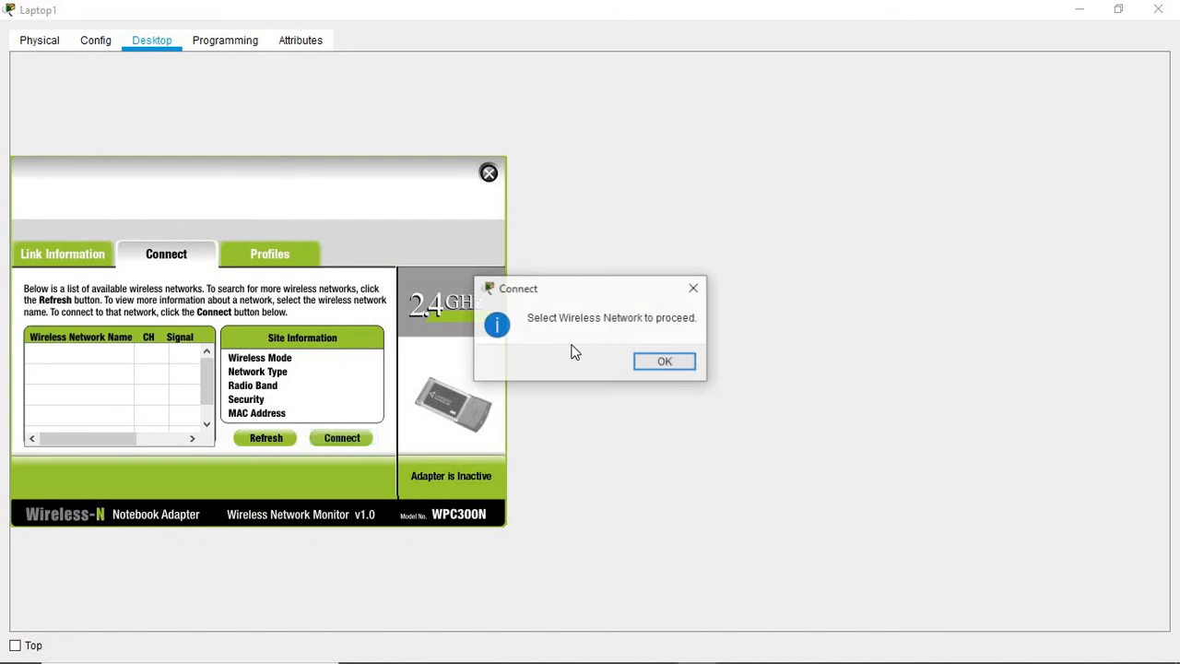
pyautogui.click(639, 363)
pyautogui.click(59, 354)
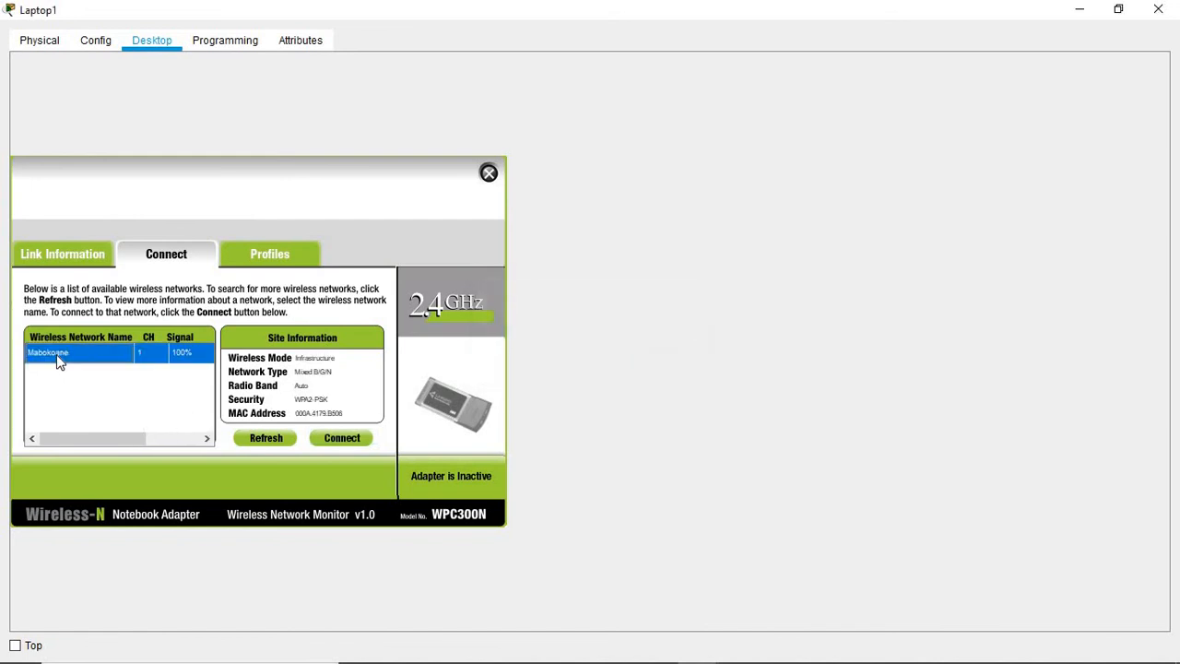
pyautogui.click(354, 441)
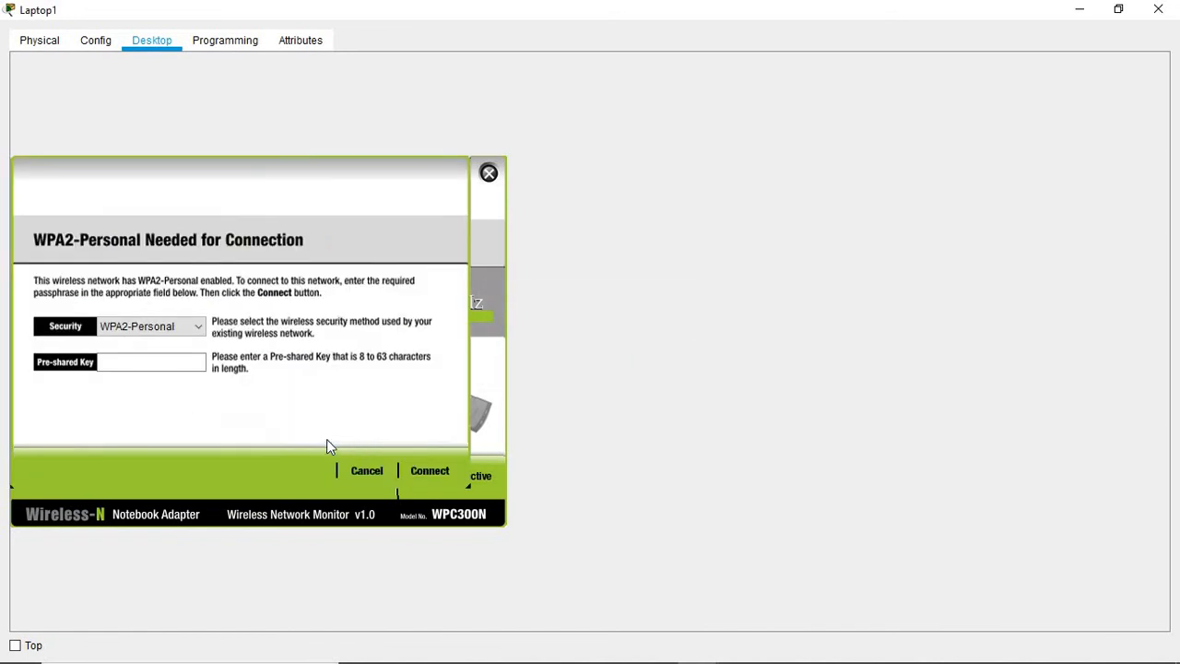
pyautogui.click(133, 363)
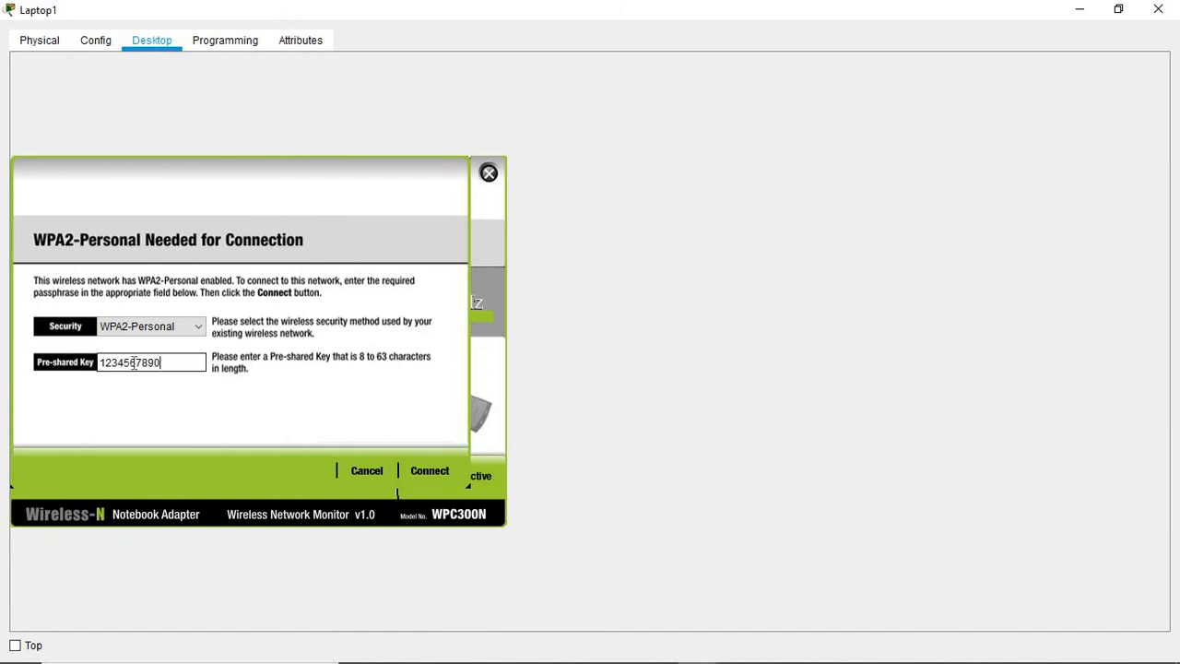
pyautogui.click(433, 468)
pyautogui.click(68, 259)
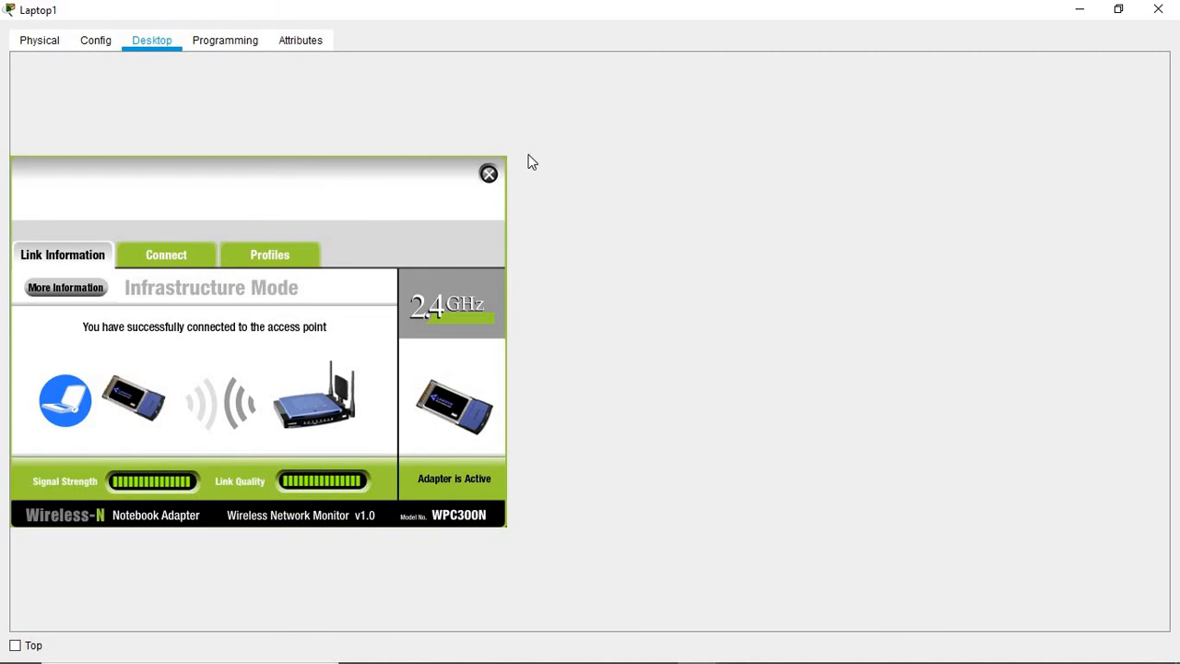
pyautogui.click(489, 174)
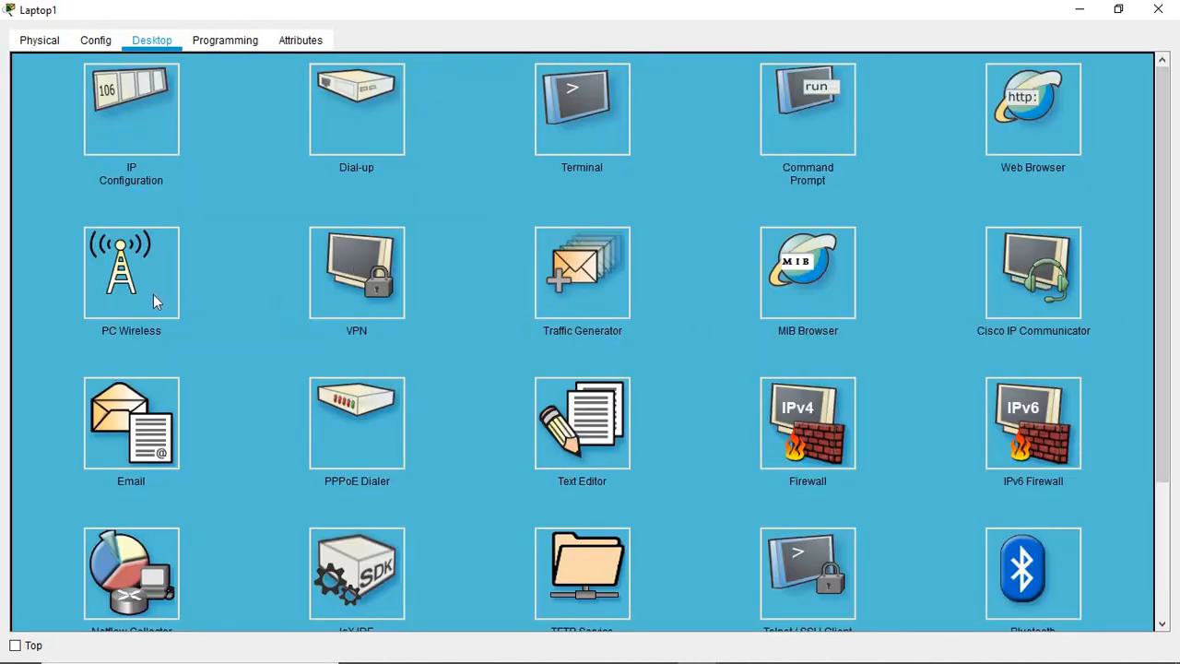
# Step: Load 192.168.10.10 in Laptop1's web browser and log in with the router's admin credentials
pyautogui.click(1014, 109)
pyautogui.click(132, 90)
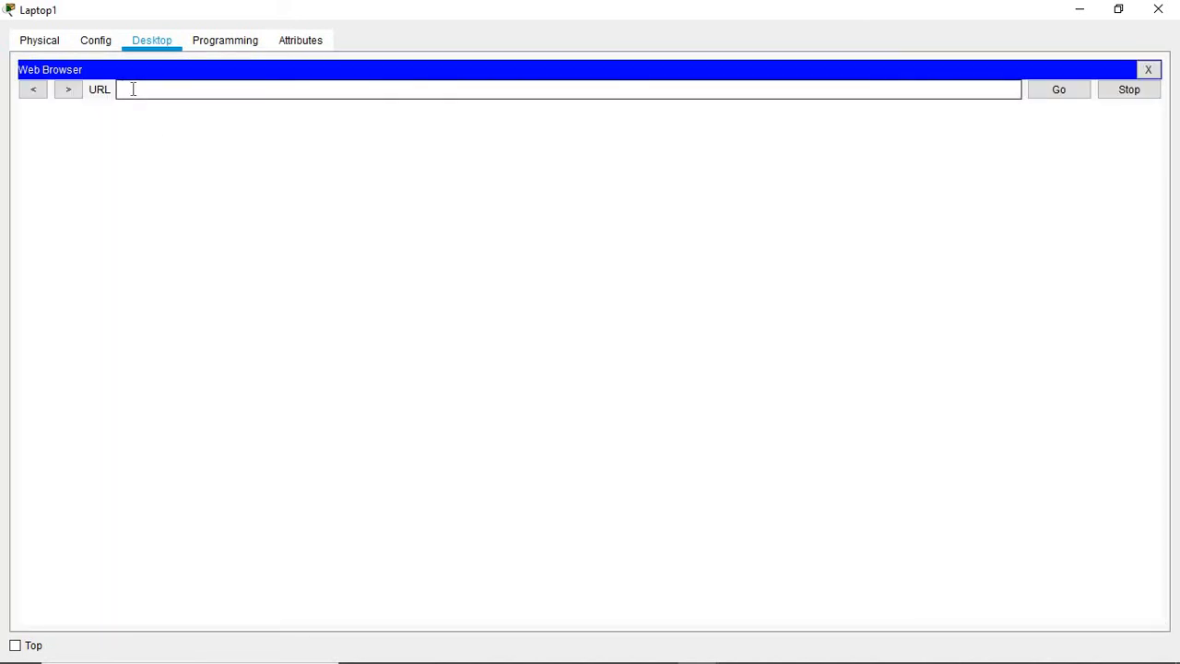
pyautogui.write('192.168.10.10')
pyautogui.press('Return')
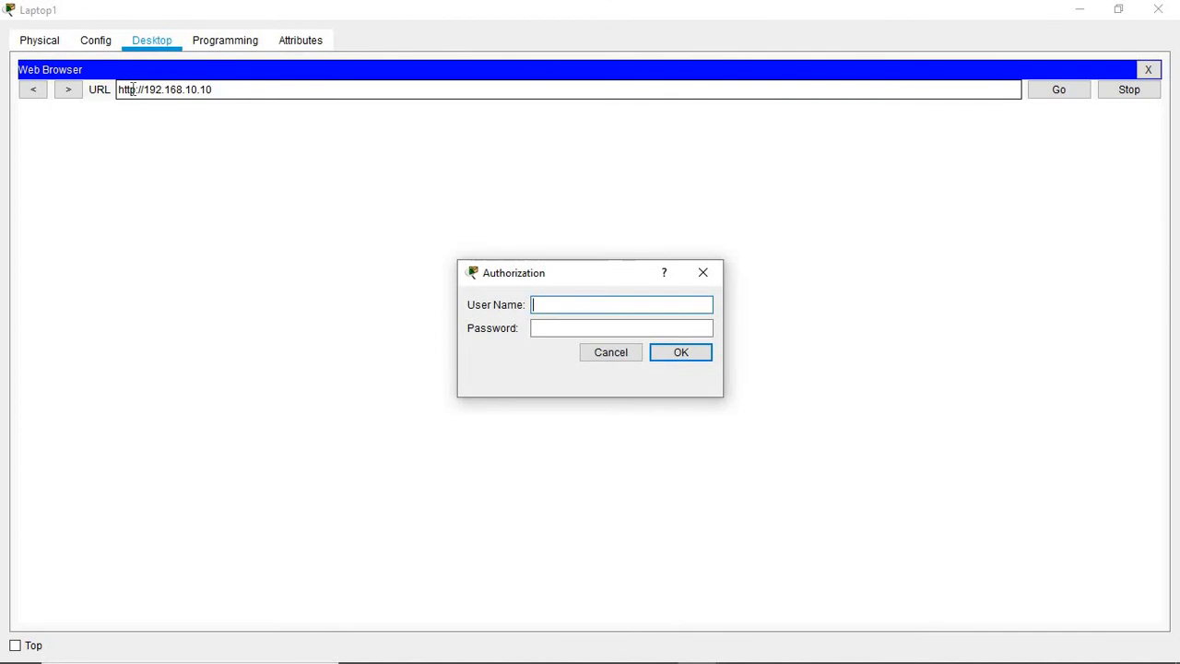
pyautogui.write('admin')
pyautogui.click(566, 329)
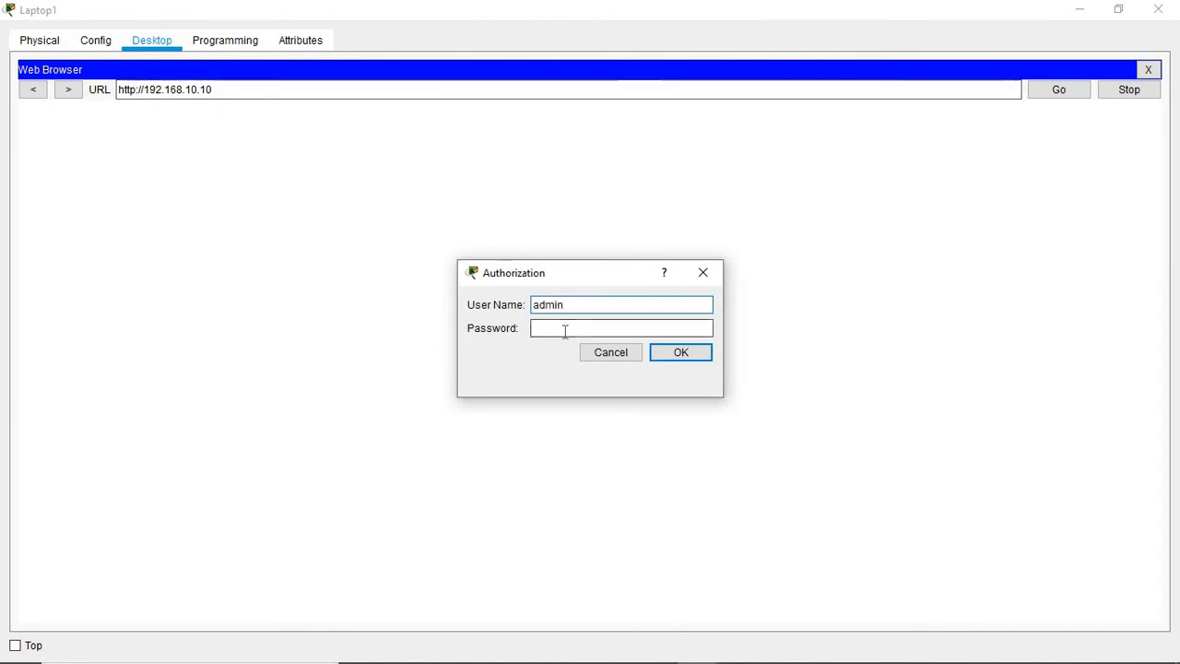
pyautogui.write('admin')
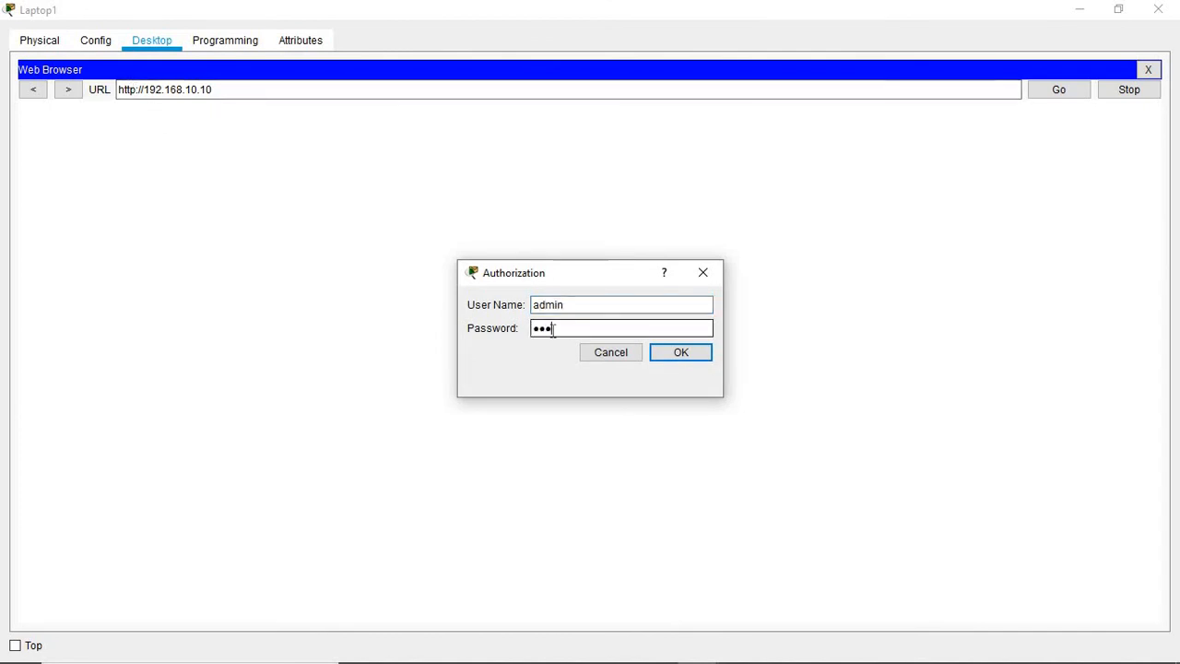
pyautogui.press('Return')
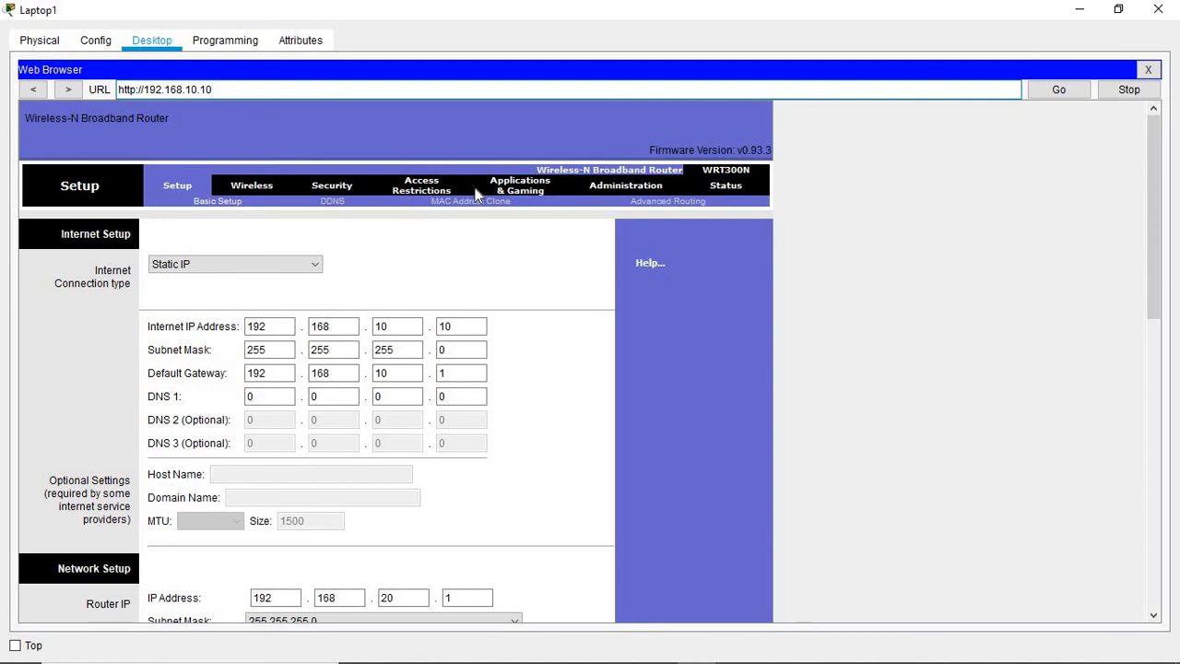
# Step: Review the Wireless MAC Filter page (filtering Disabled, empty list), then minimize Laptop1's window
pyautogui.click(234, 188)
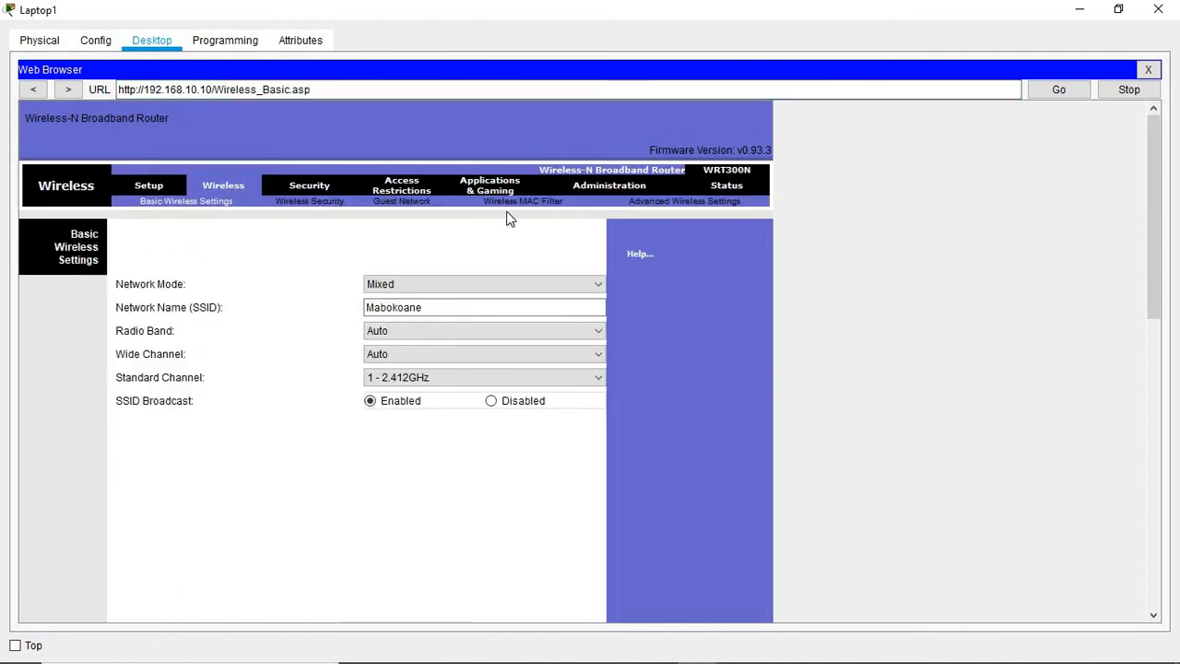
pyautogui.click(506, 203)
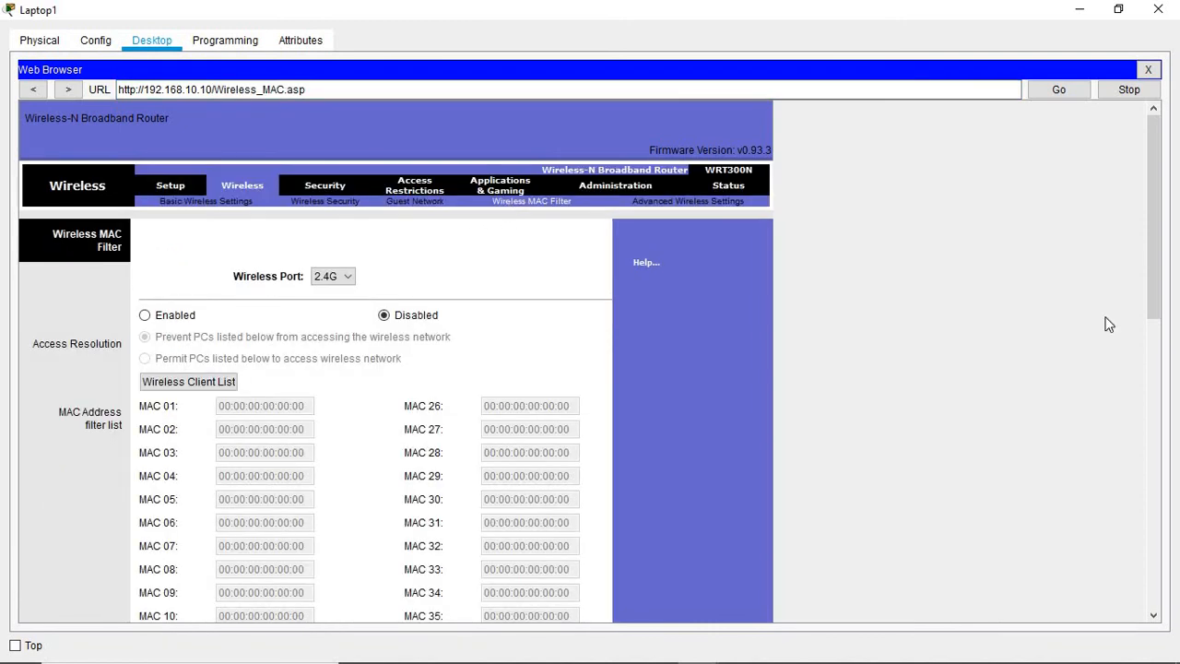
pyautogui.moveTo(1152, 226); pyautogui.dragTo(1100, 241)
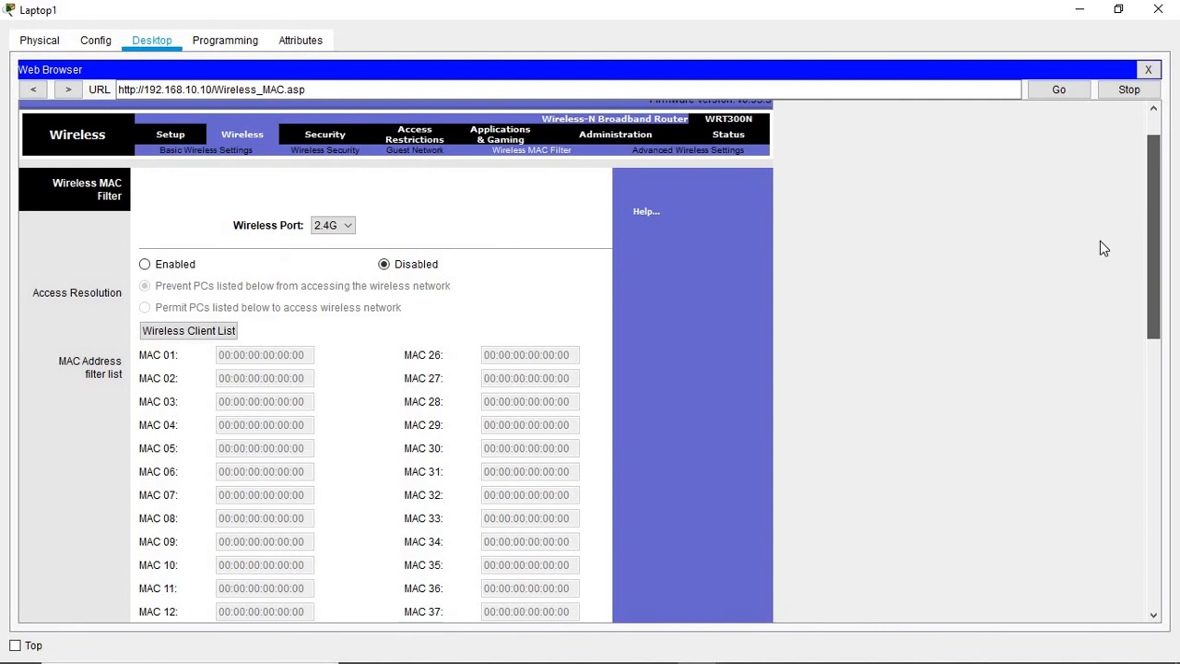
pyautogui.moveTo(1100, 241); pyautogui.dragTo(1100, 241)
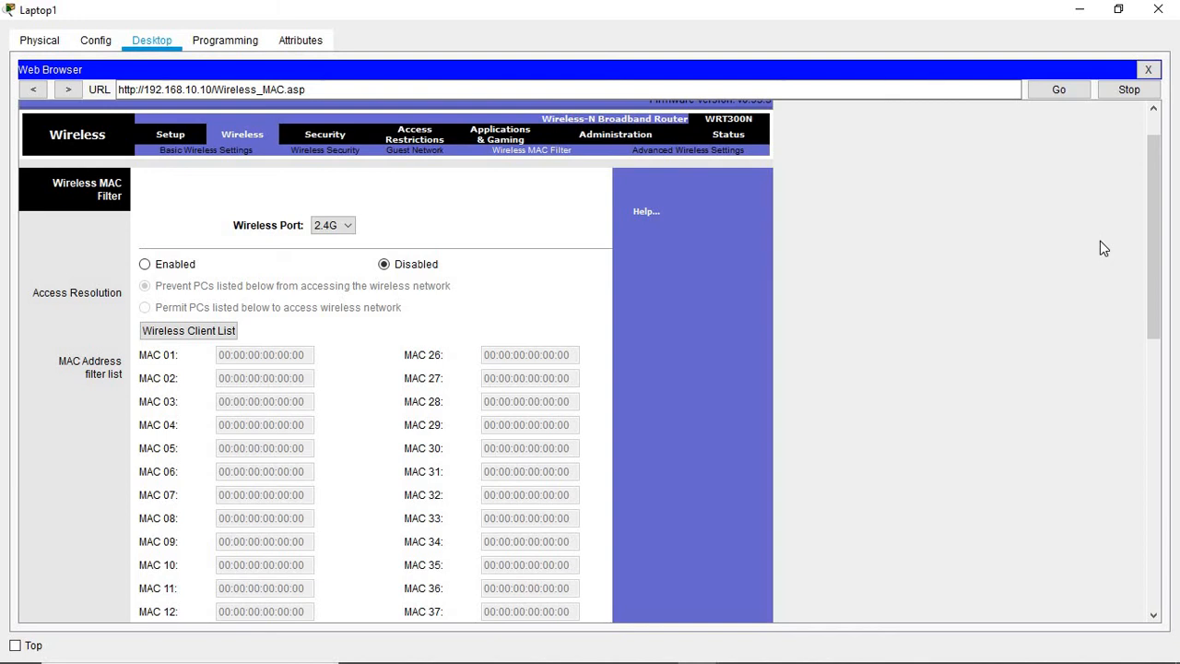
pyautogui.moveTo(1152, 227); pyautogui.dragTo(1067, 186)
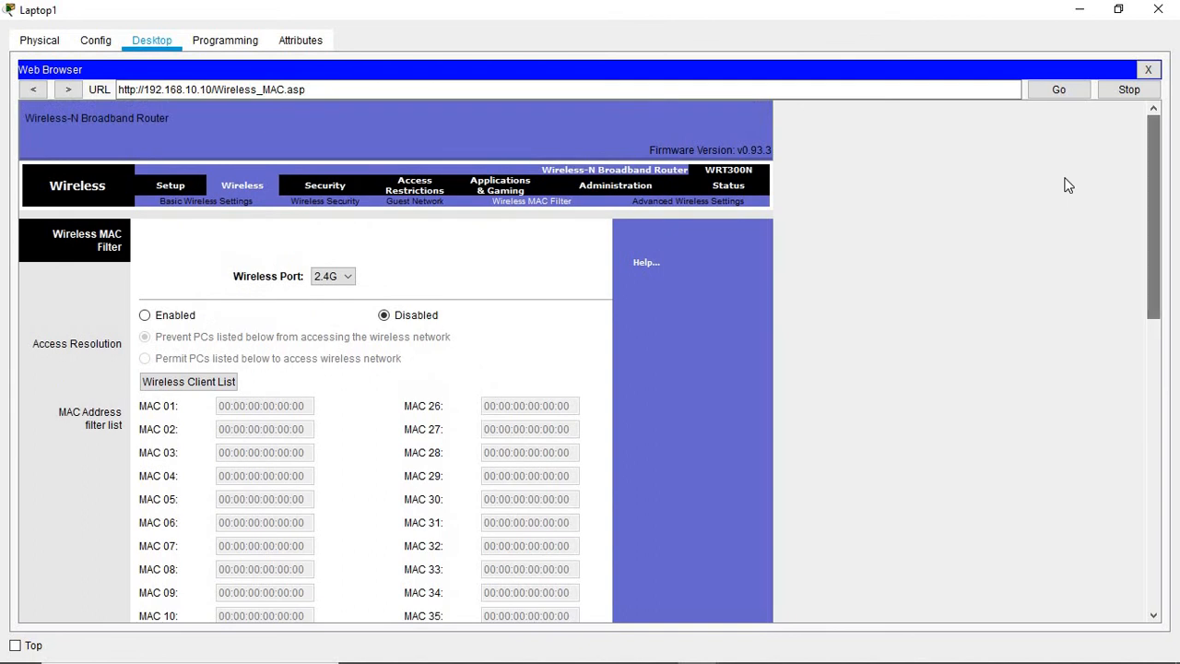
pyautogui.click(1076, 15)
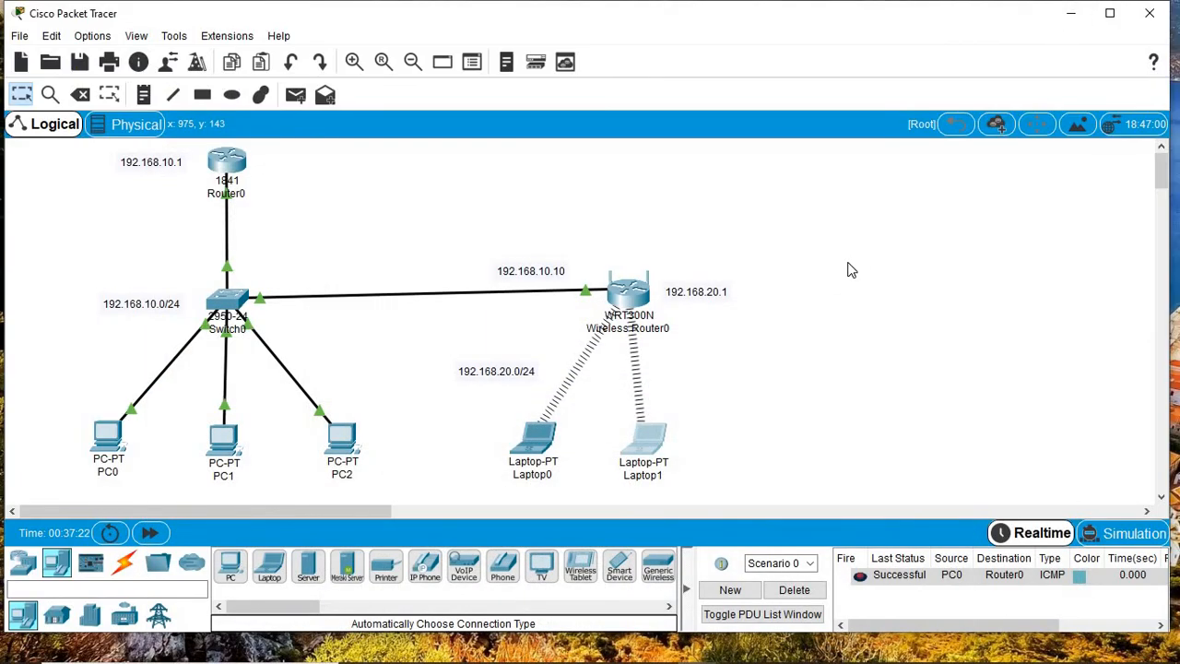
# Step: Place a new laptop, Laptop2, on the canvas and open its settings full screen
pyautogui.click(265, 572)
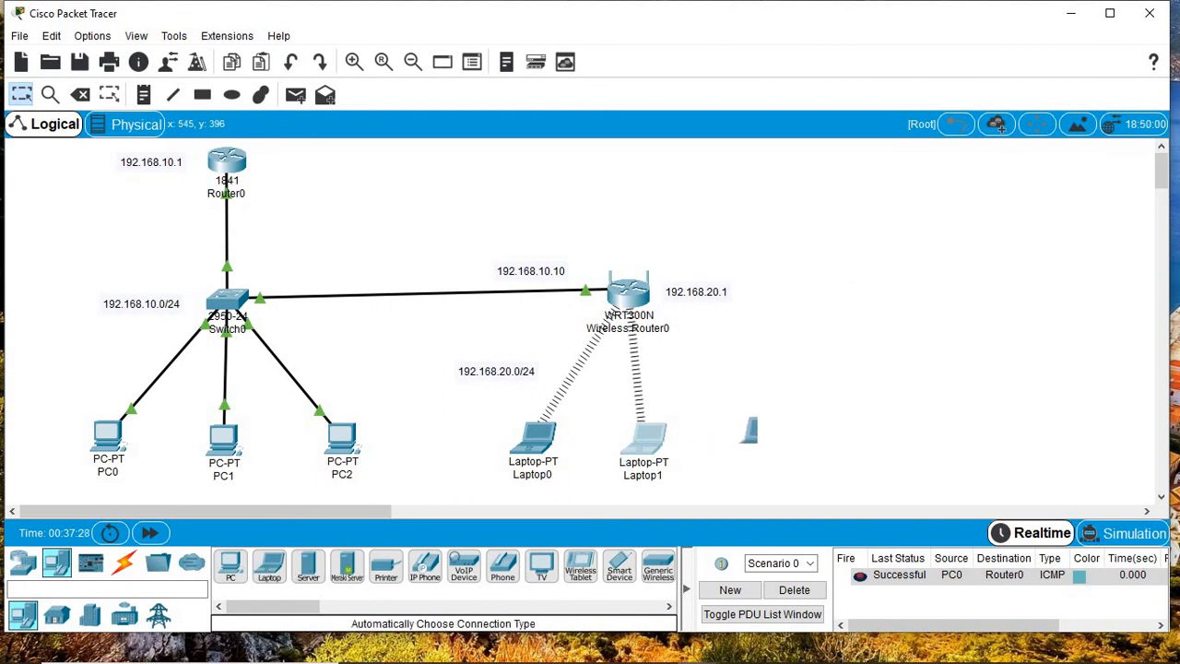
pyautogui.click(754, 439)
pyautogui.click(764, 449)
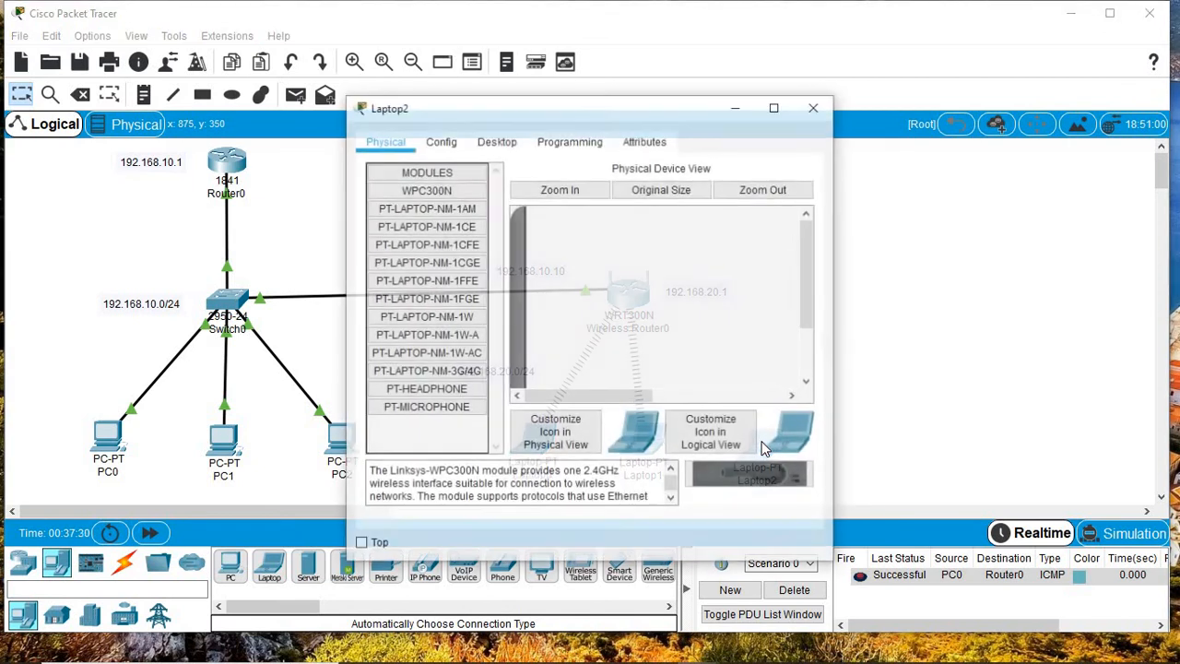
pyautogui.click(774, 108)
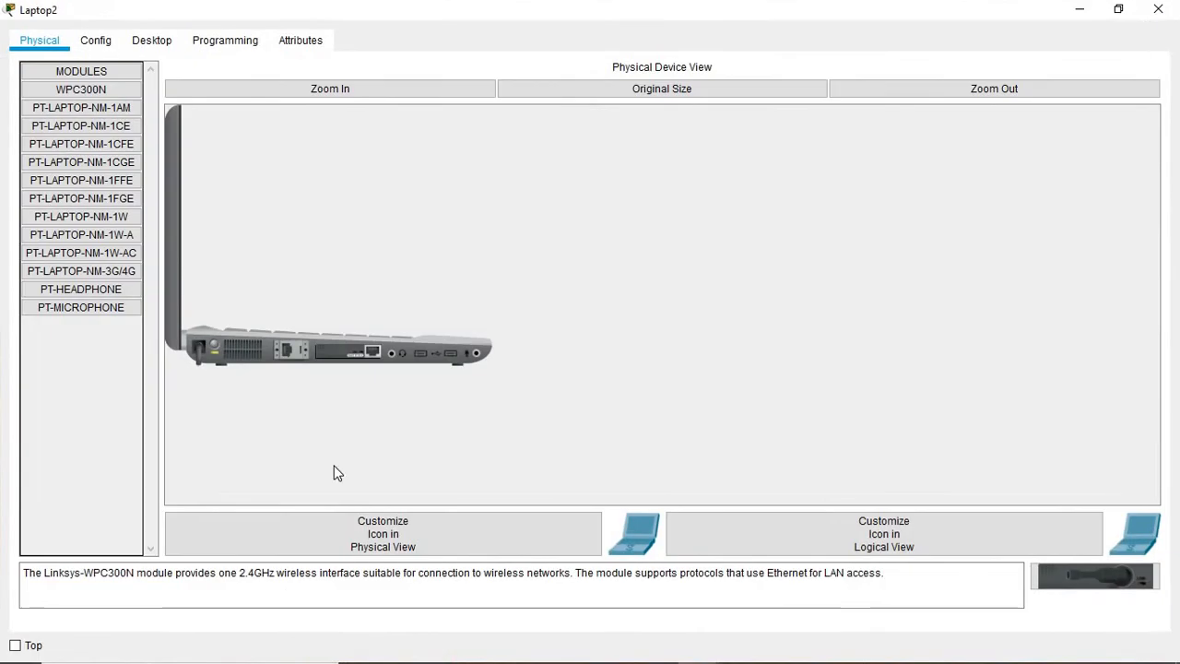
# Step: Swap Laptop2's existing card for the WPC300N wireless module and power it back on
pyautogui.click(312, 92)
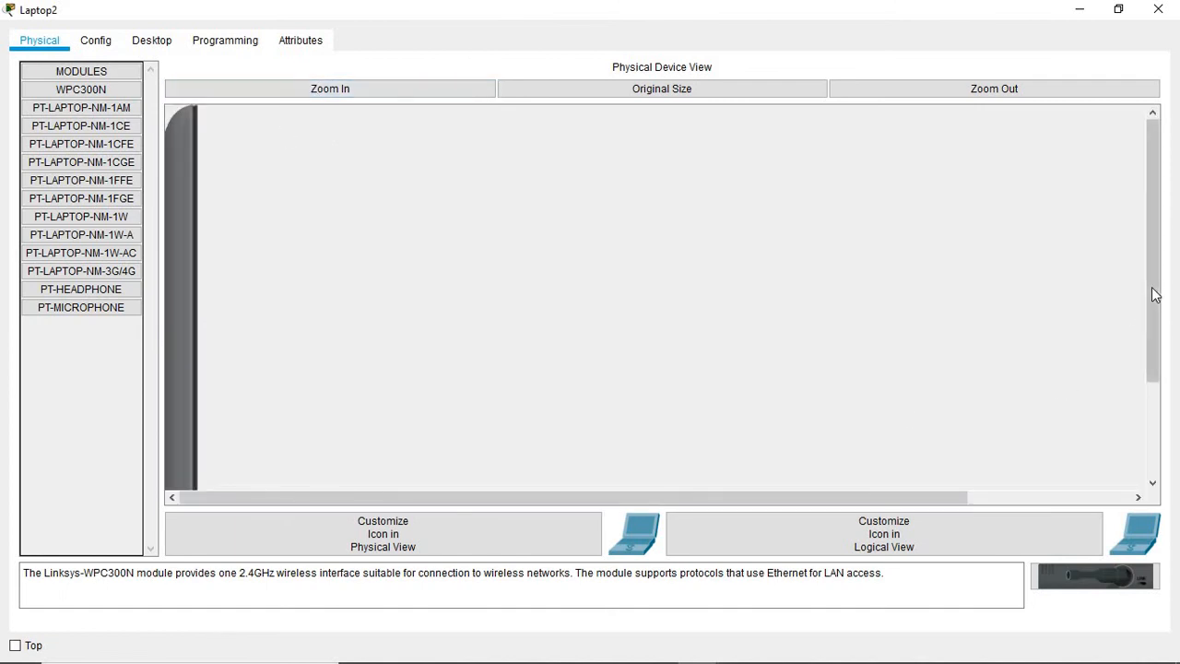
pyautogui.moveTo(1155, 294); pyautogui.dragTo(1141, 472)
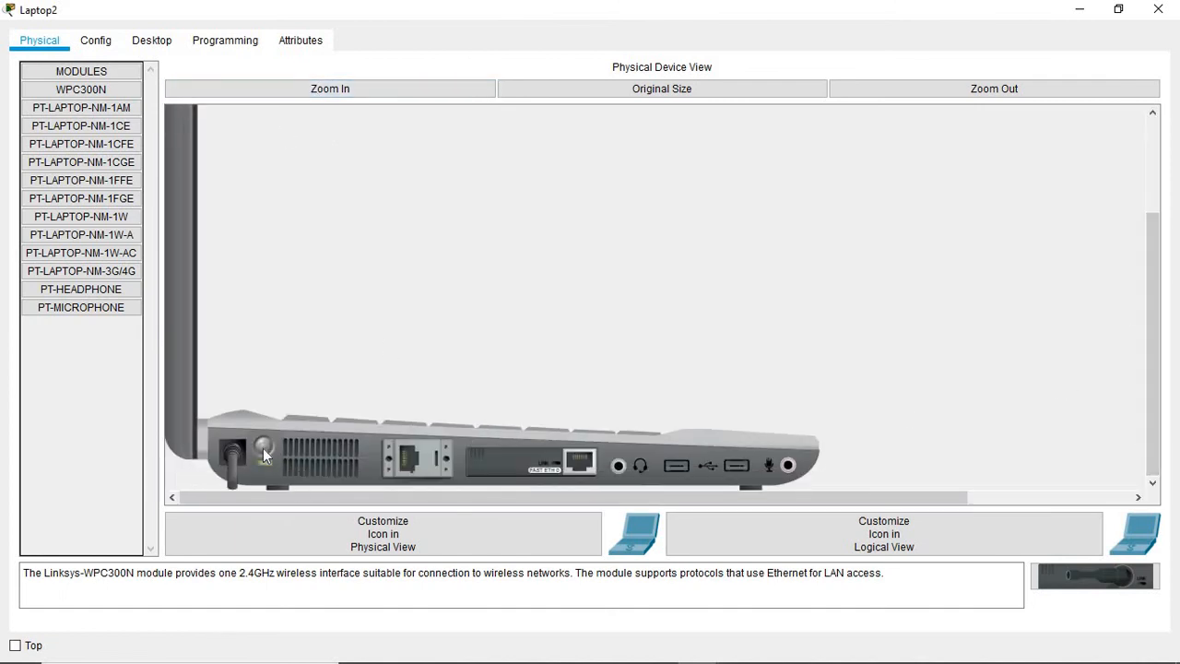
pyautogui.moveTo(499, 468); pyautogui.dragTo(81, 433)
pyautogui.moveTo(528, 450); pyautogui.dragTo(548, 453)
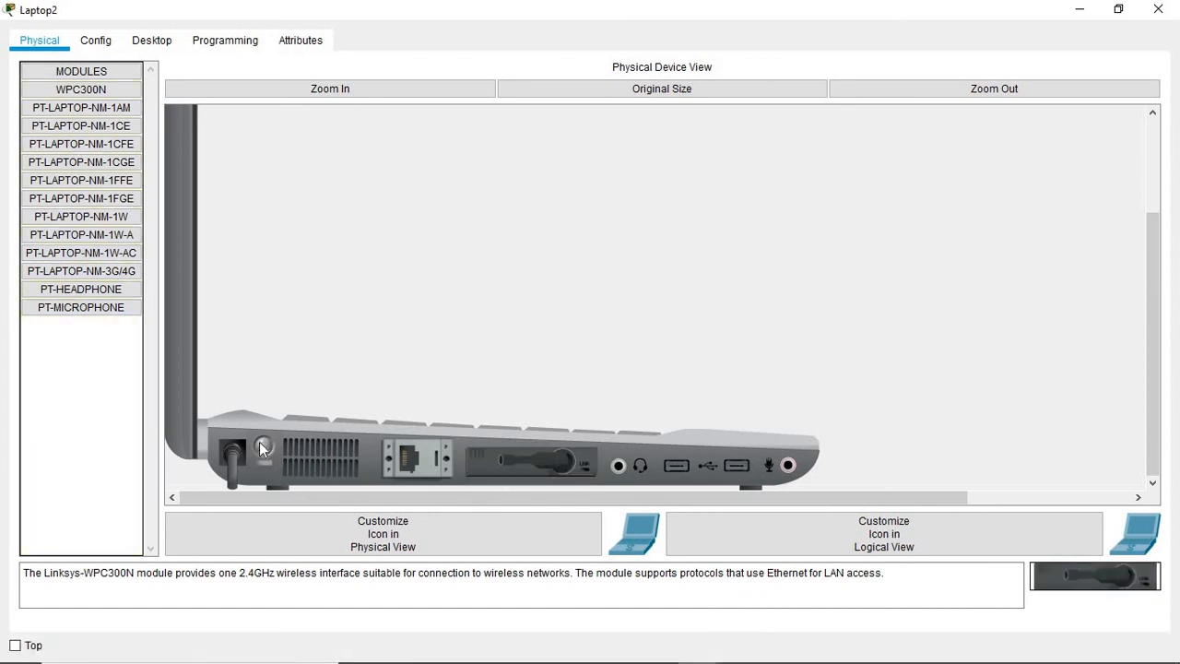
pyautogui.click(262, 449)
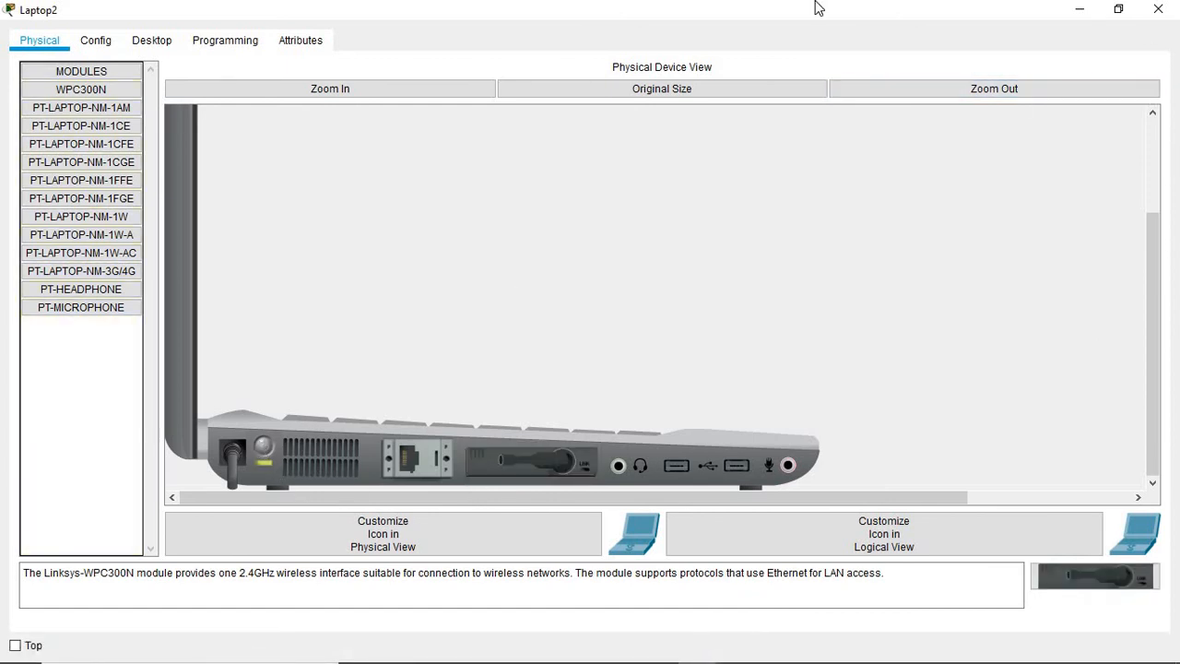
pyautogui.click(166, 40)
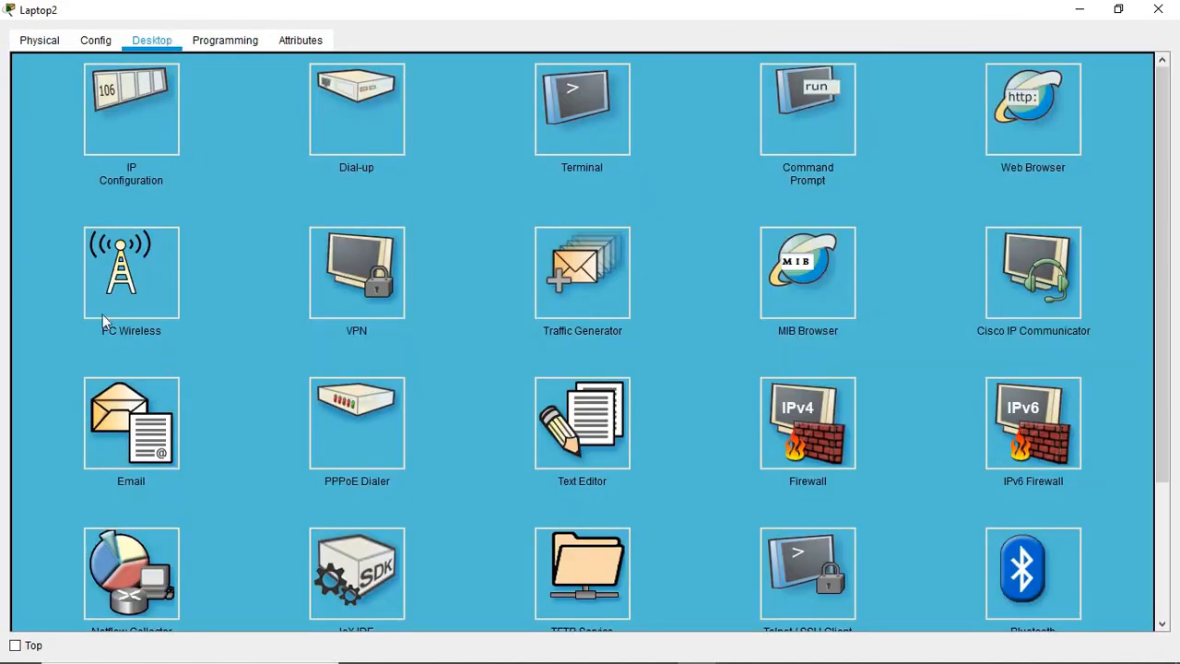
# Step: Join Laptop2 to the Mabokoane network with the pre-shared key and confirm the access point link
pyautogui.click(126, 295)
pyautogui.click(189, 264)
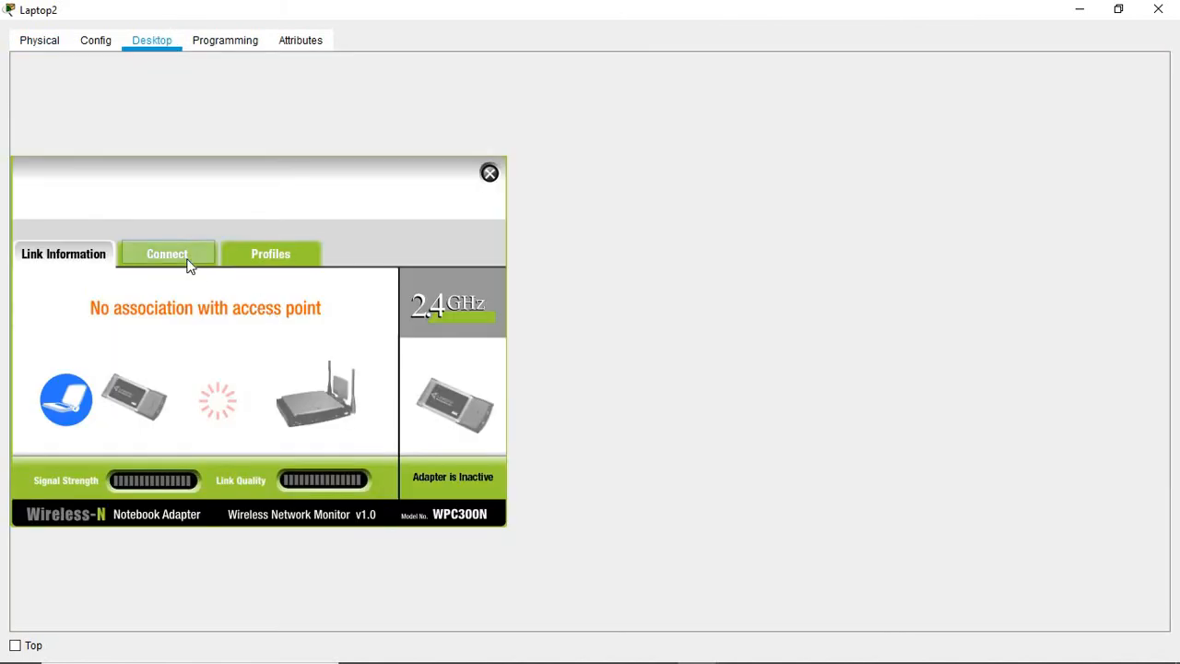
pyautogui.click(336, 441)
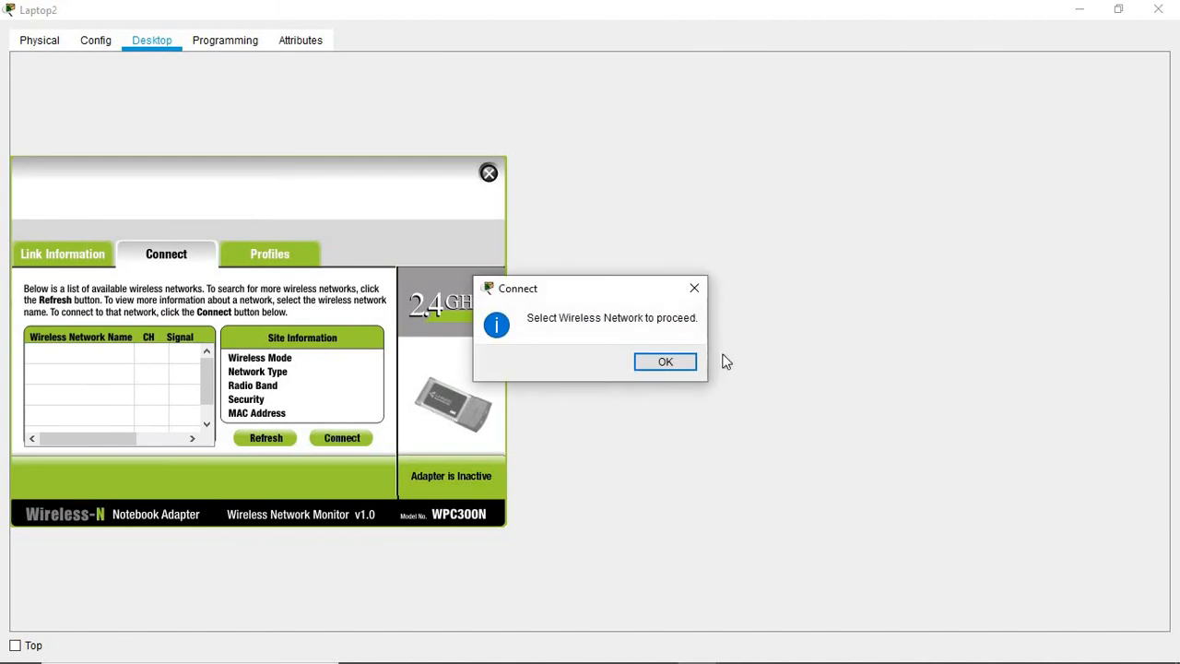
pyautogui.click(666, 360)
pyautogui.click(82, 354)
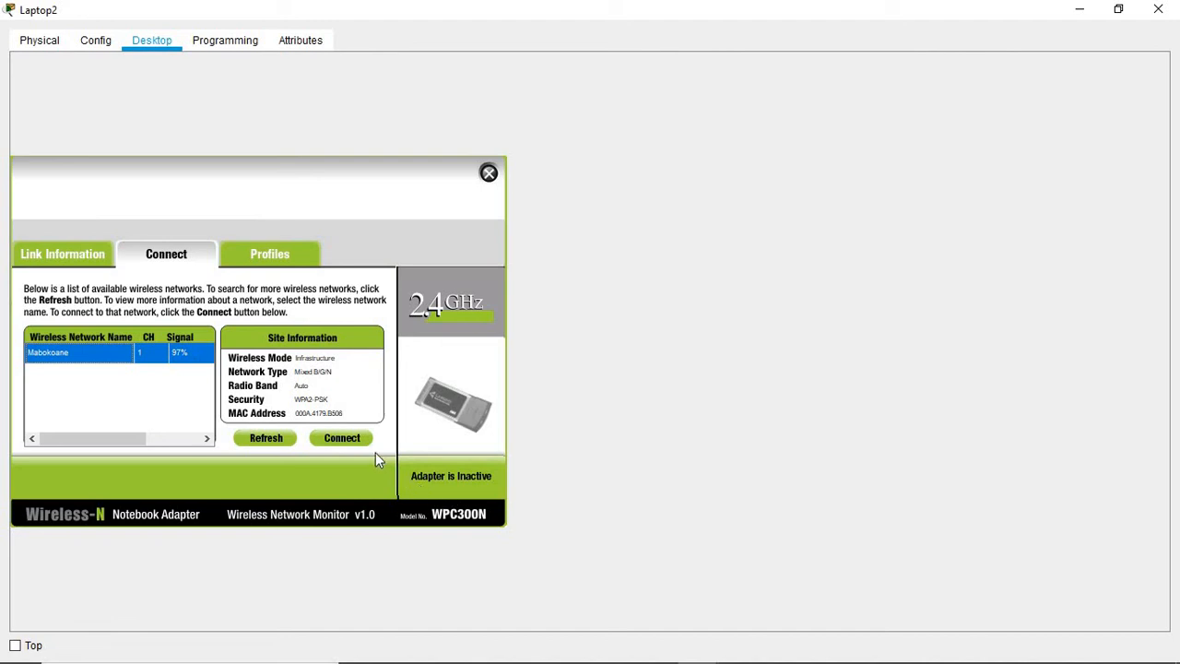
pyautogui.click(346, 440)
pyautogui.click(135, 364)
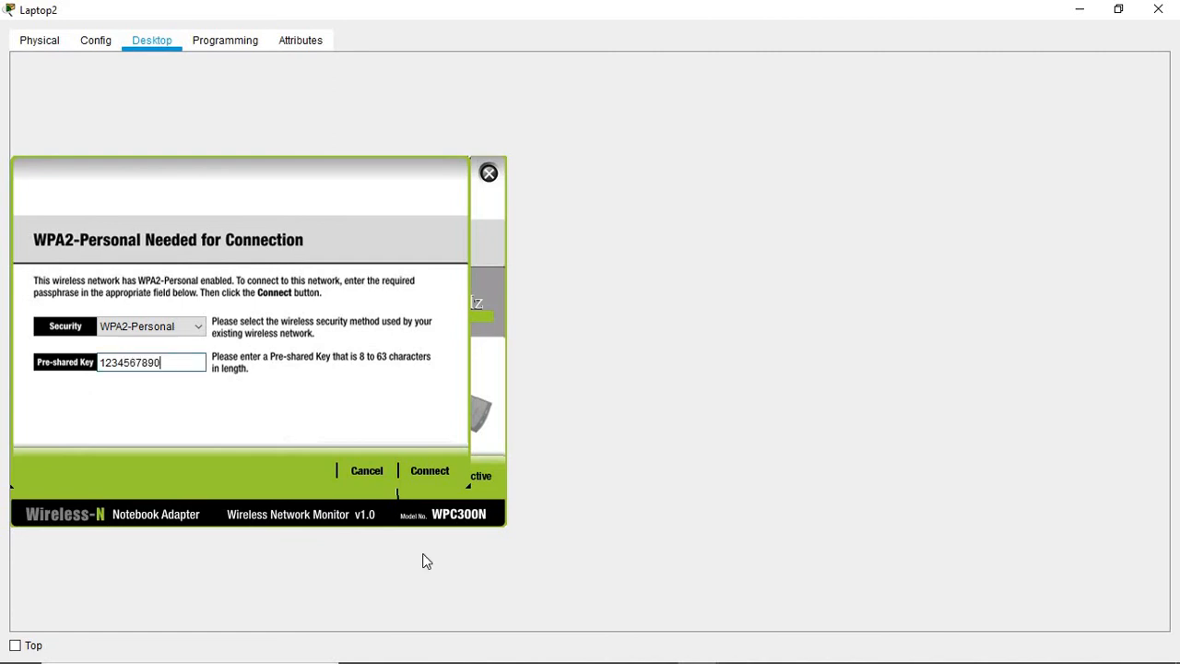
pyautogui.click(426, 472)
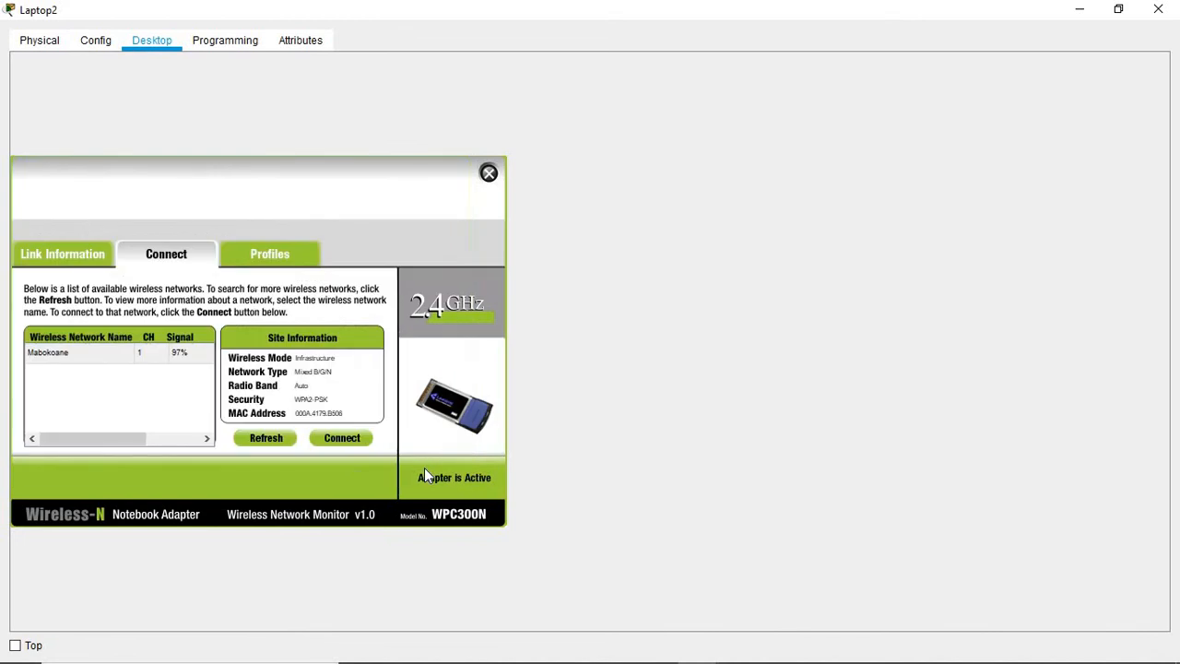
pyautogui.click(78, 262)
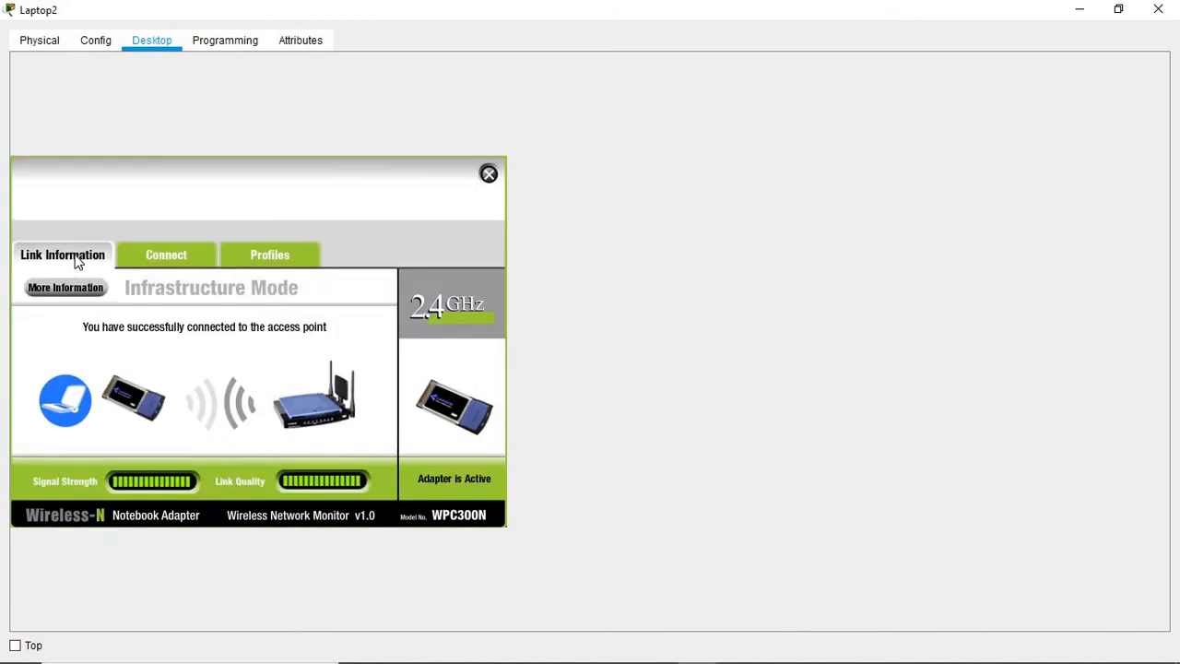
pyautogui.click(489, 175)
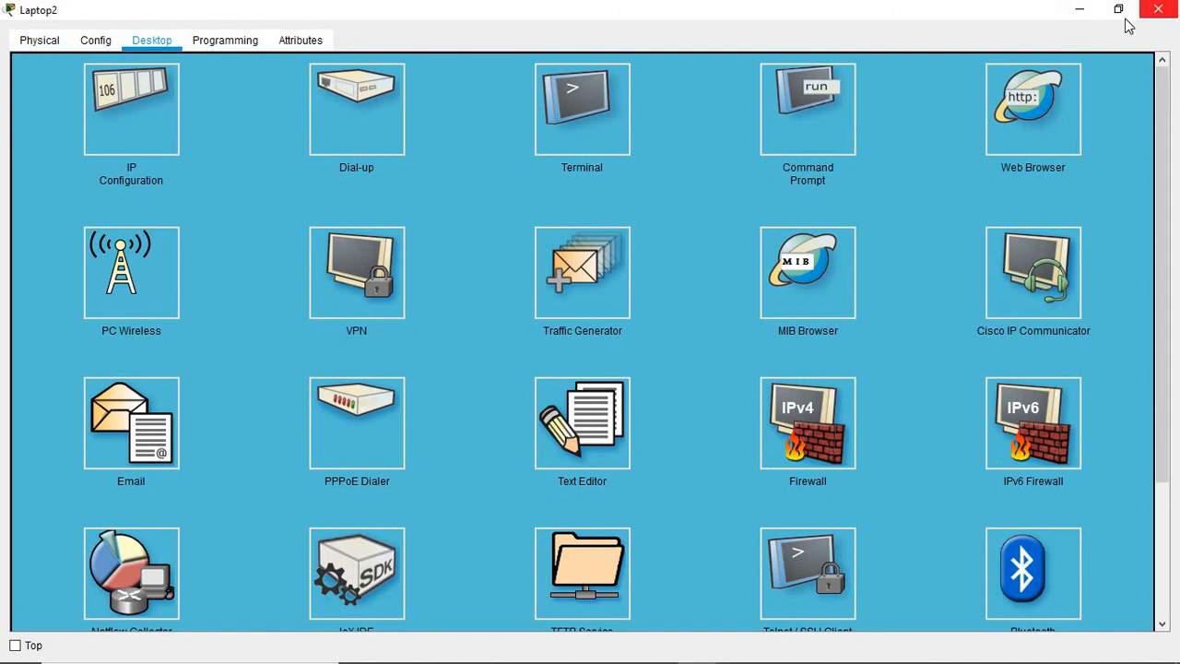
# Step: Restore Laptop2's window from full screen and minimize it to reveal the topology
pyautogui.rightClick(1090, 22)
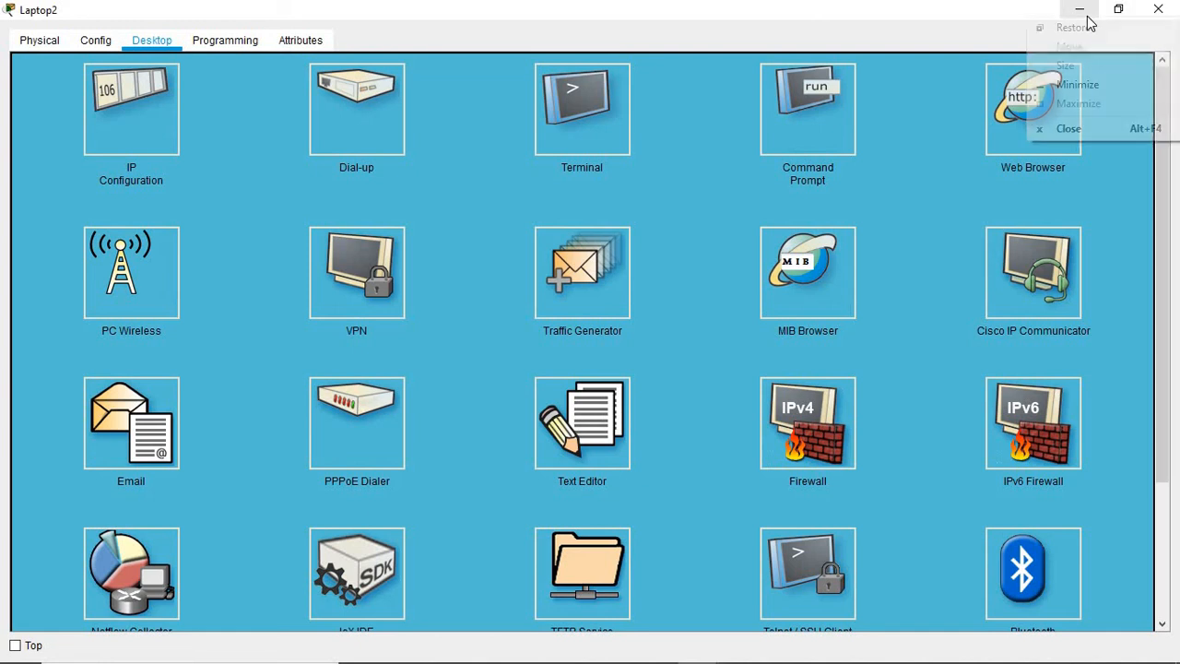
pyautogui.click(555, 29)
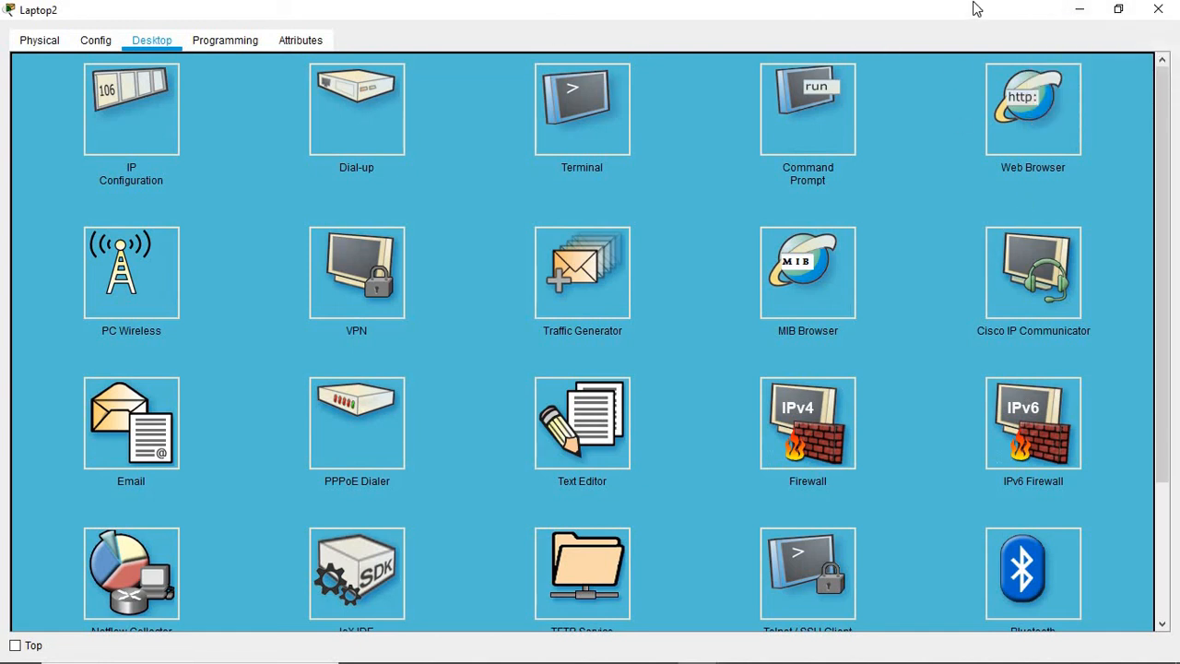
pyautogui.rightClick(1081, 10)
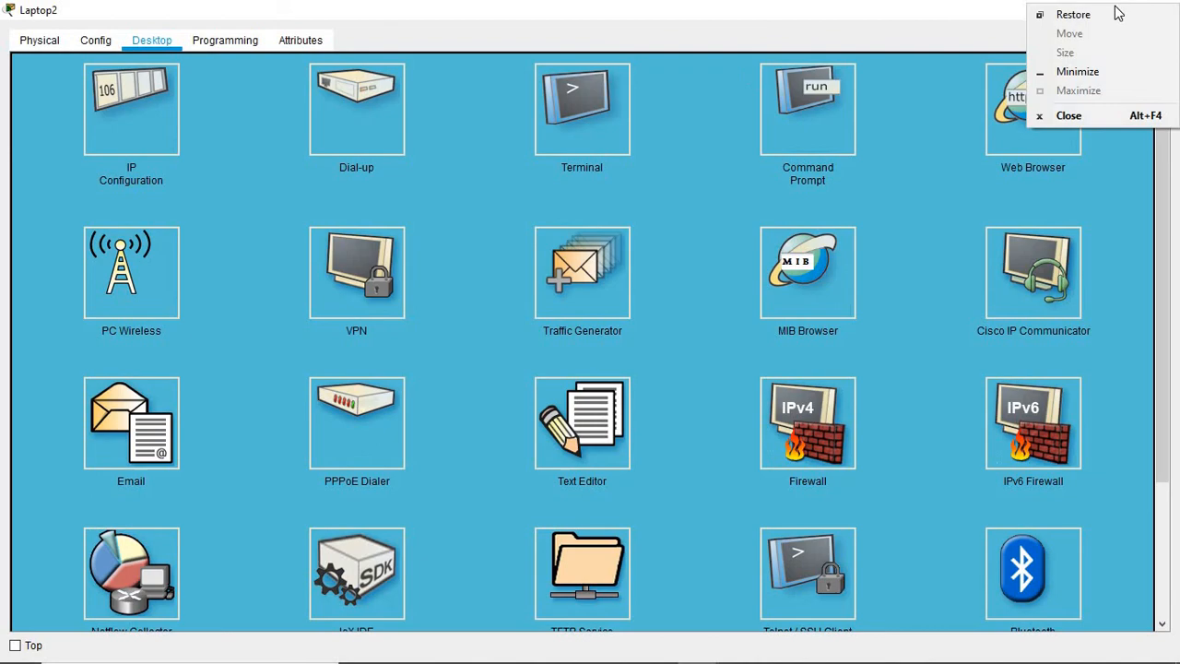
pyautogui.click(853, 27)
pyautogui.doubleClick(851, 21)
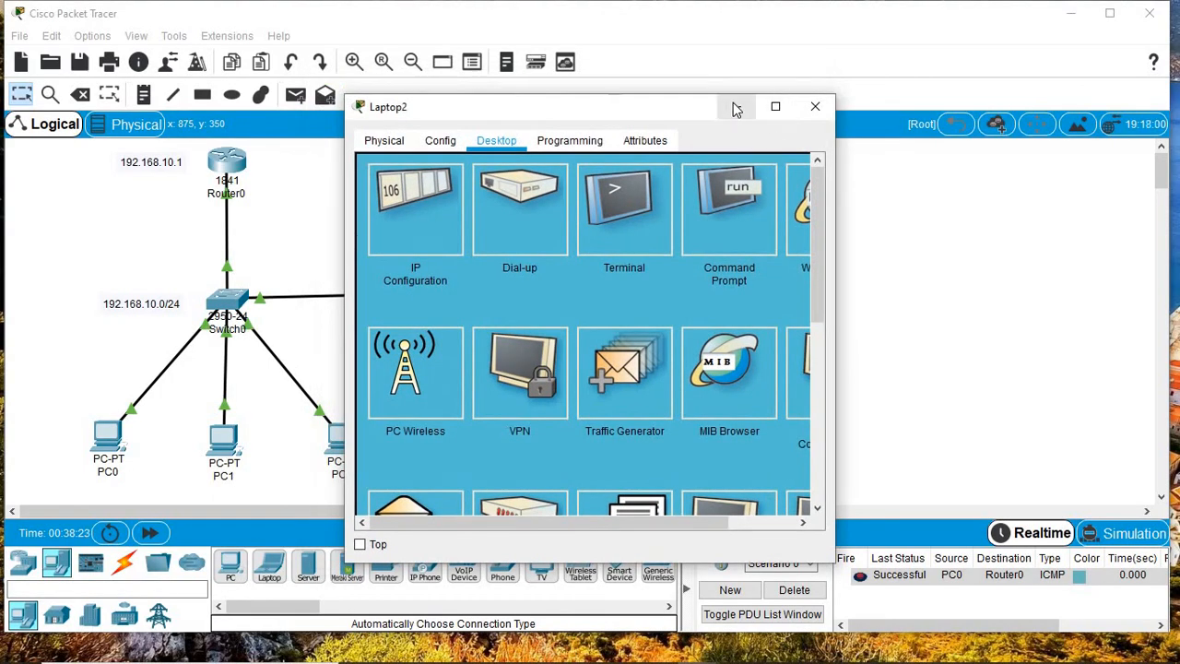
pyautogui.click(736, 108)
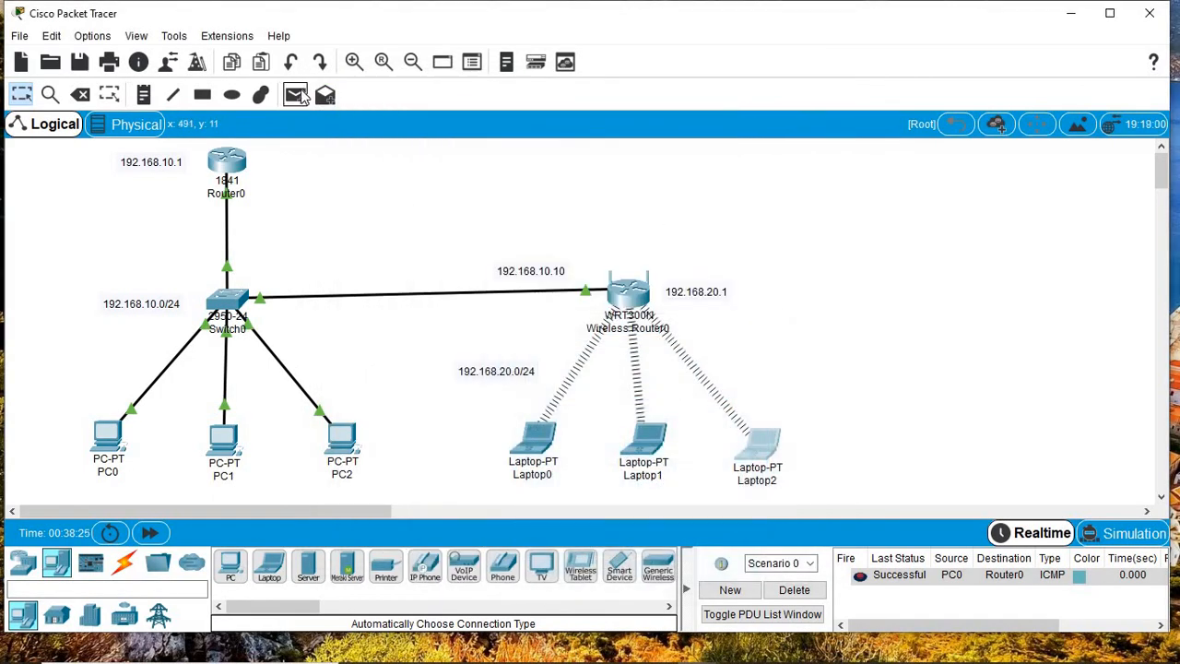
# Step: Send a simple PDU from Laptop0 to Laptop2, then open Laptop2's Command Prompt
pyautogui.click(297, 96)
pyautogui.click(537, 435)
pyautogui.click(750, 432)
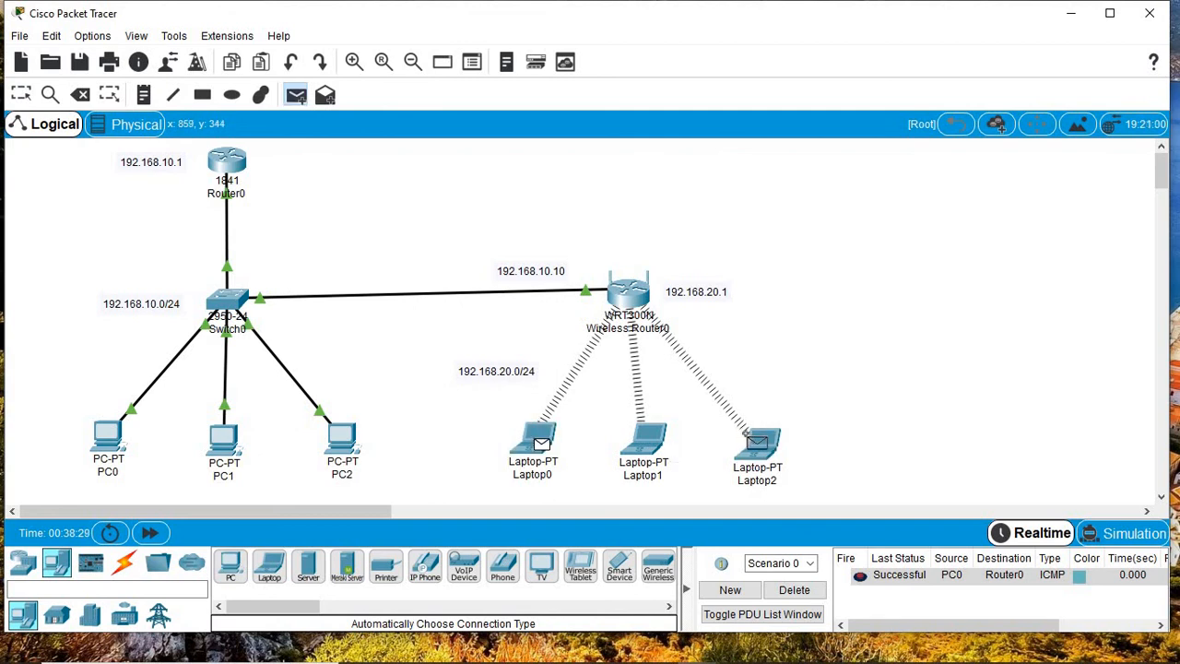
pyautogui.click(758, 441)
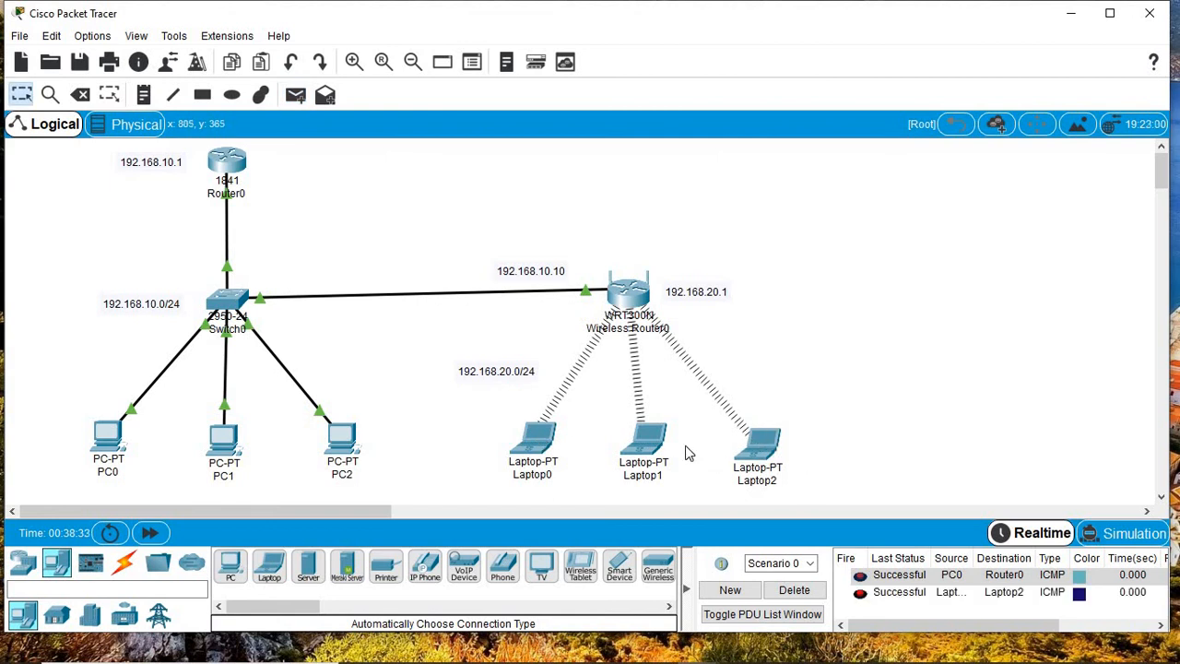
pyautogui.click(764, 446)
pyautogui.click(730, 214)
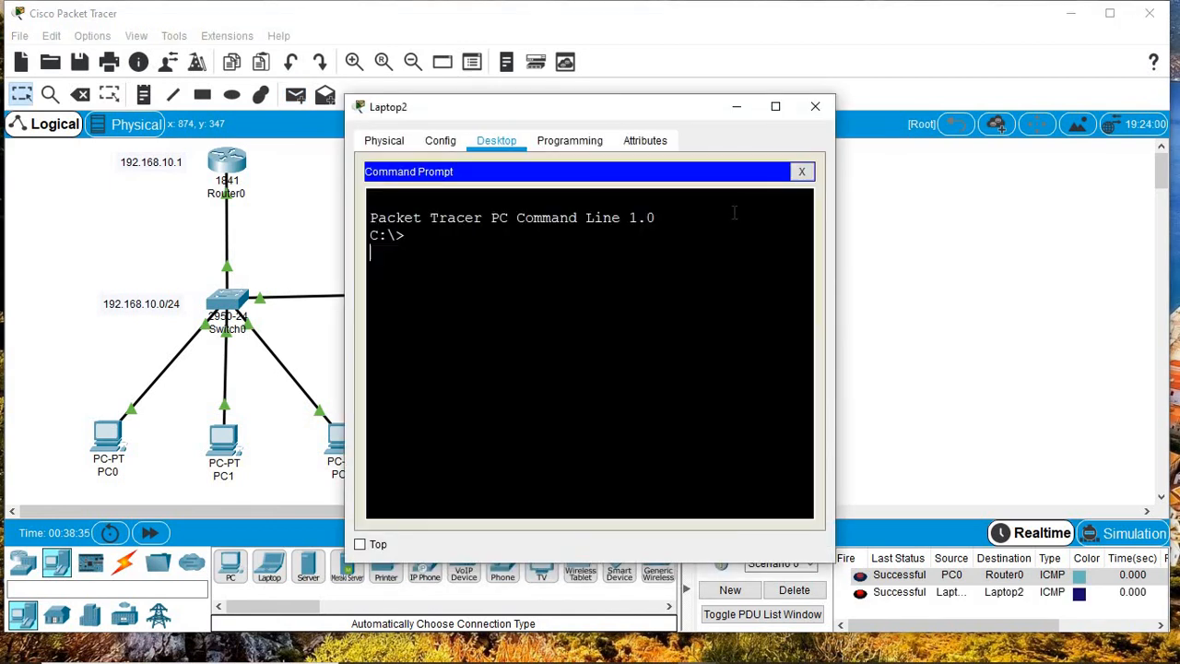
# Step: Run 'ping 192.168.10.1' from Laptop2 and close its window after the replies
pyautogui.write('pinf')
pyautogui.press('BackSpace')
pyautogui.write('g 192.168')
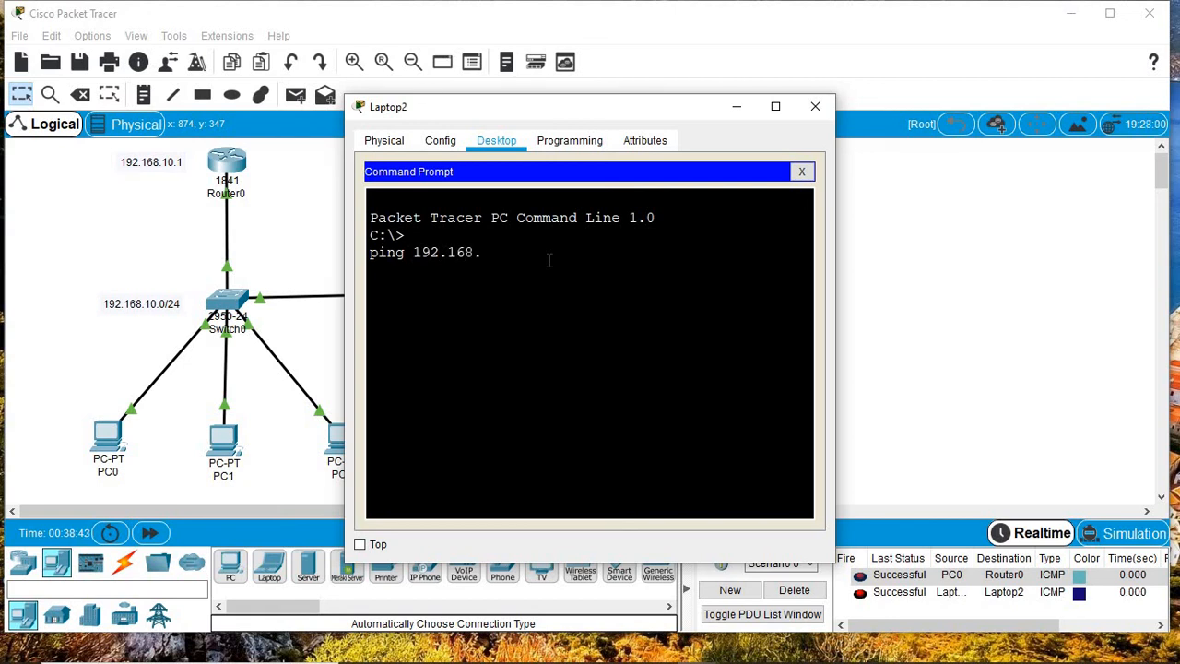
pyautogui.write('.10.1')
pyautogui.press('Return')
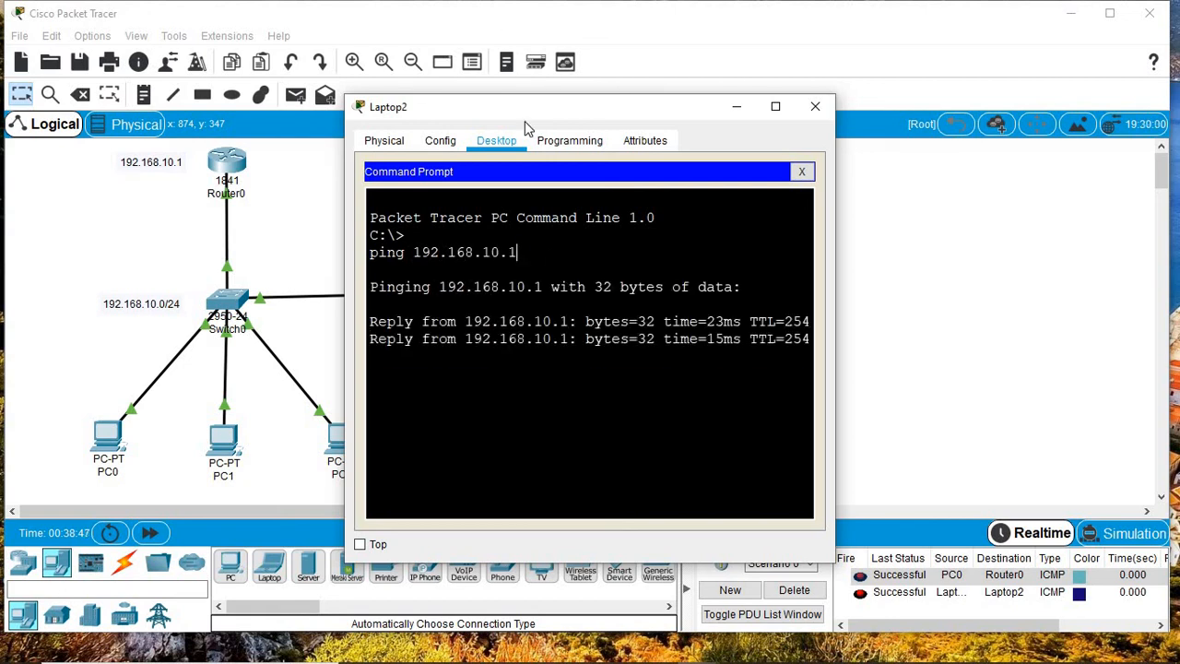
pyautogui.click(498, 15)
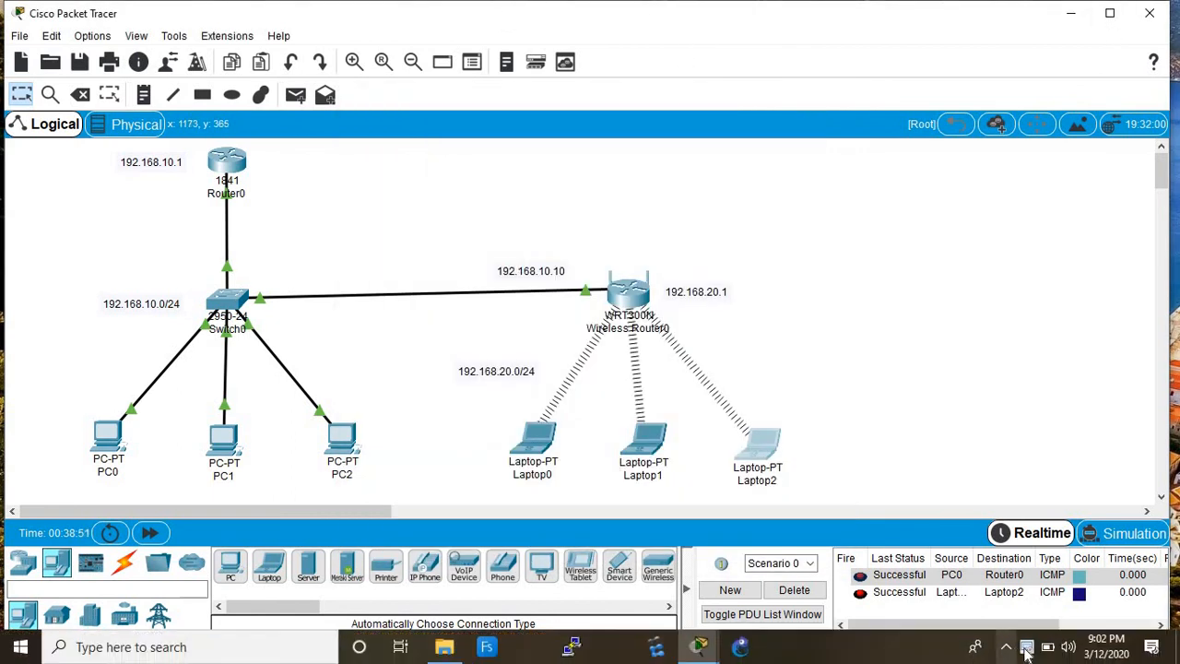
pyautogui.click(1027, 647)
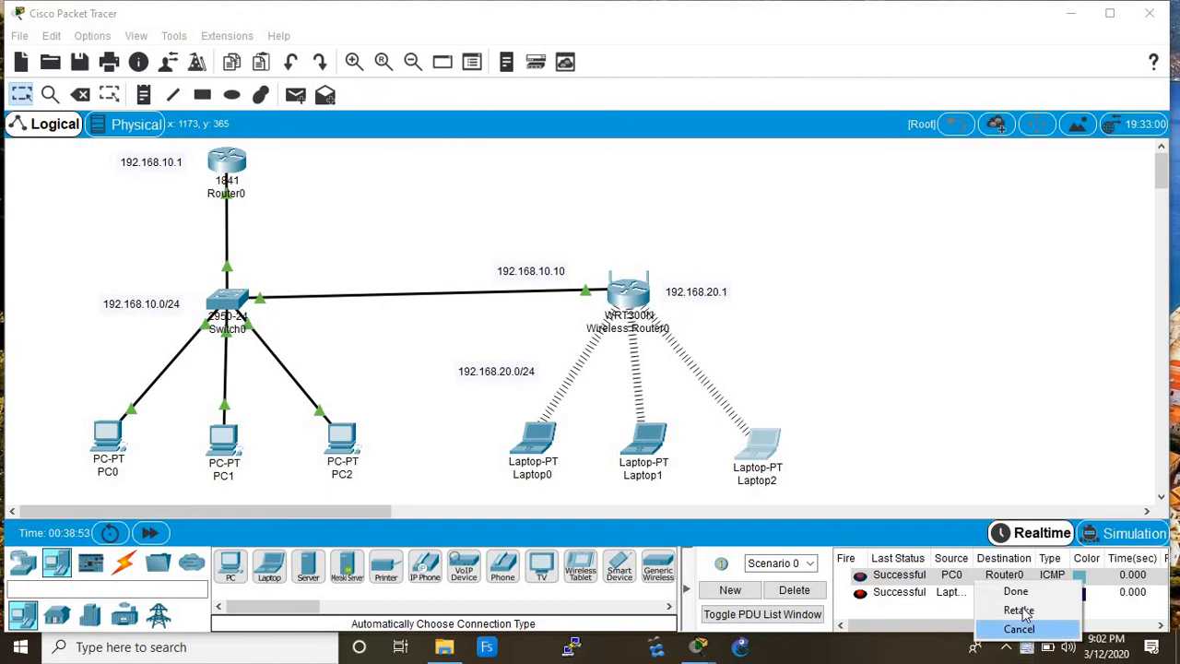